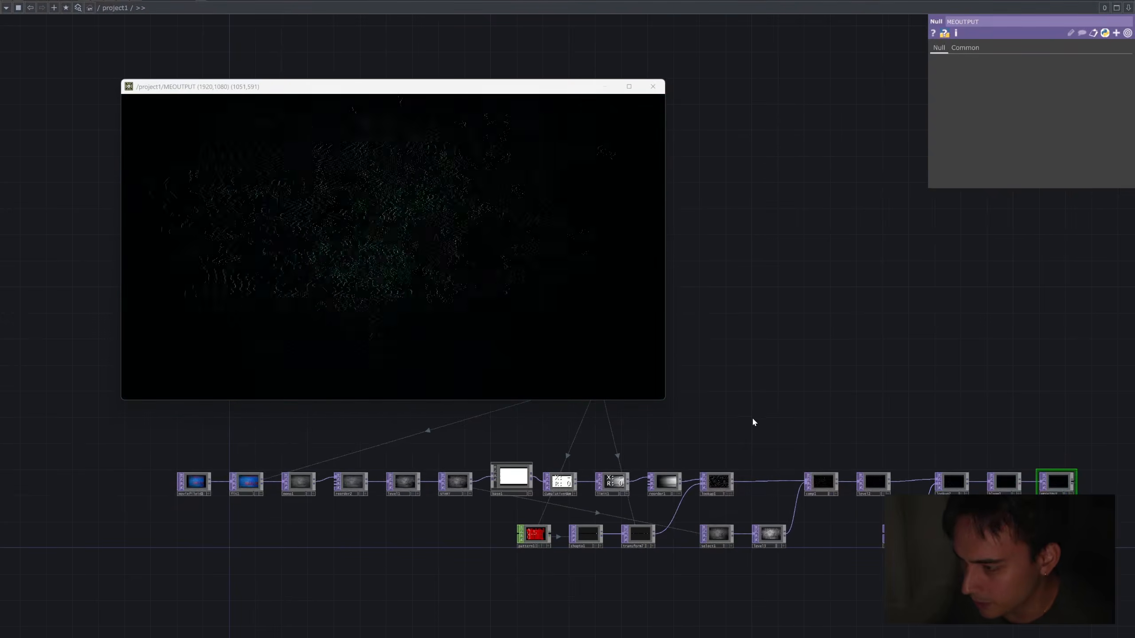
pyautogui.scroll(-2, 824, 416)
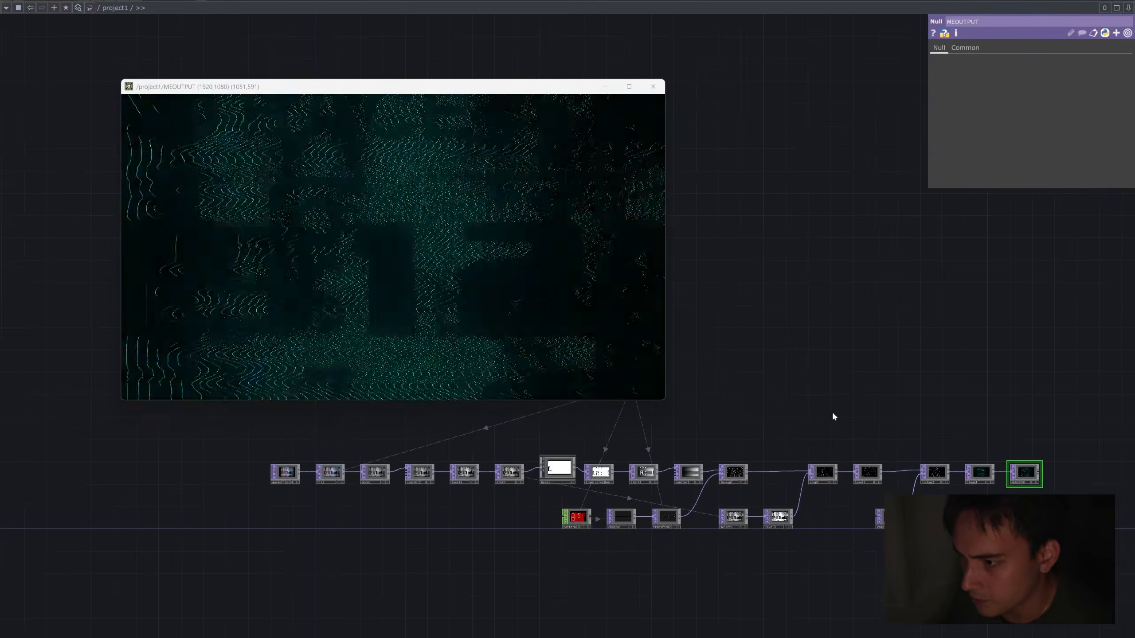
pyautogui.moveTo(437, 515)
pyautogui.mouseDown()
pyautogui.moveTo(489, 480)
pyautogui.moveTo(1067, 468)
pyautogui.moveTo(895, 407)
pyautogui.mouseUp()
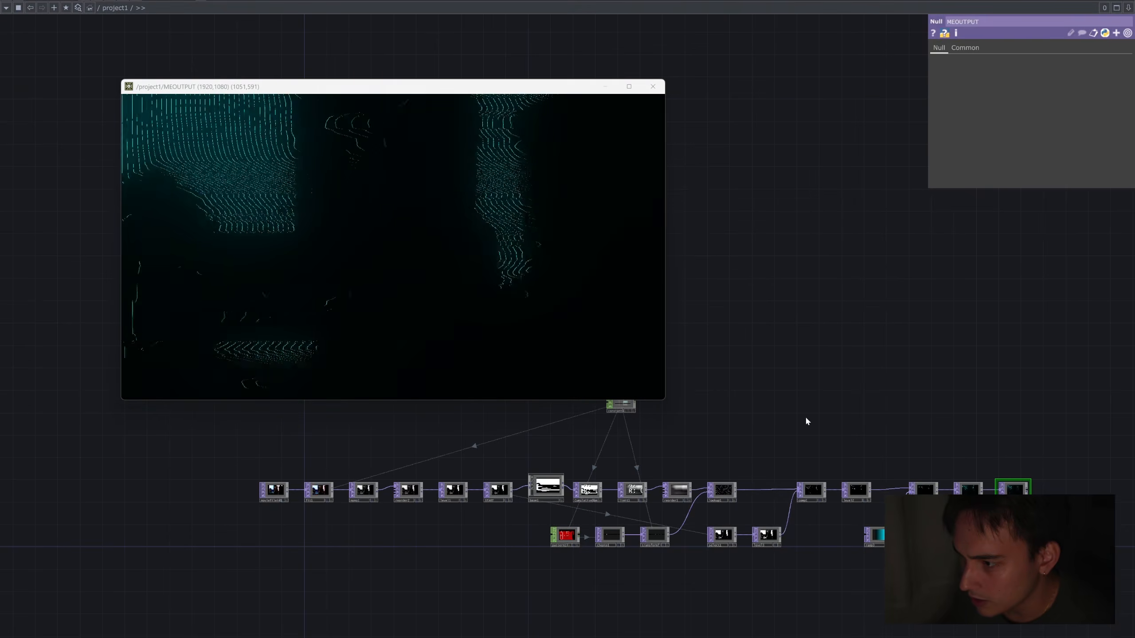
pyautogui.moveTo(806, 418); pyautogui.dragTo(811, 428)
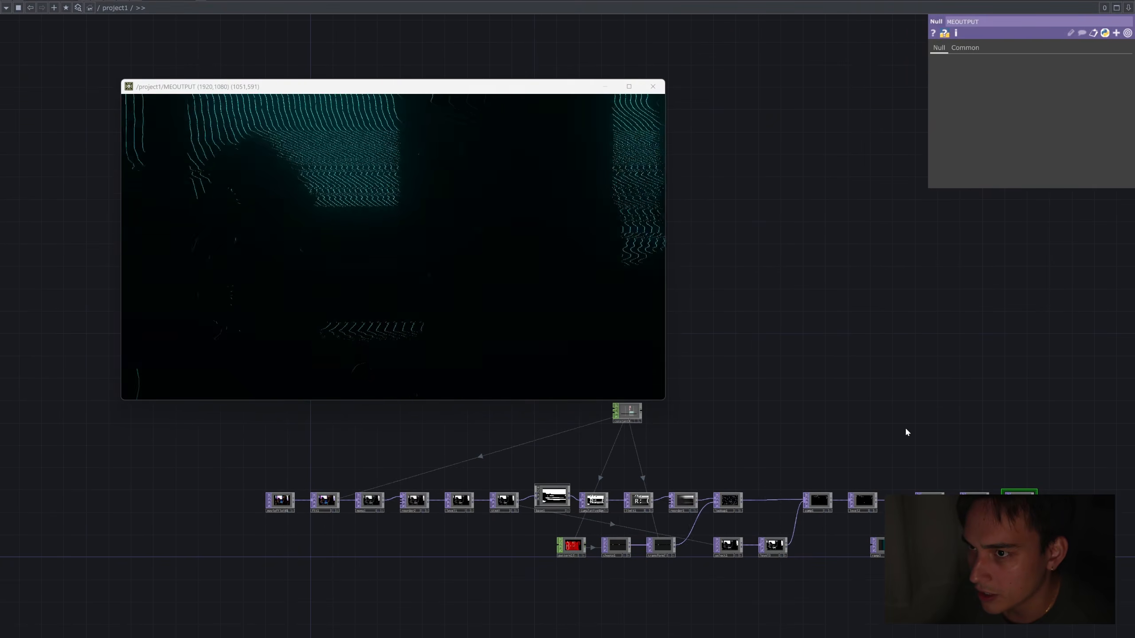
pyautogui.scroll(3, 815, 477)
pyautogui.scroll(-3, 819, 461)
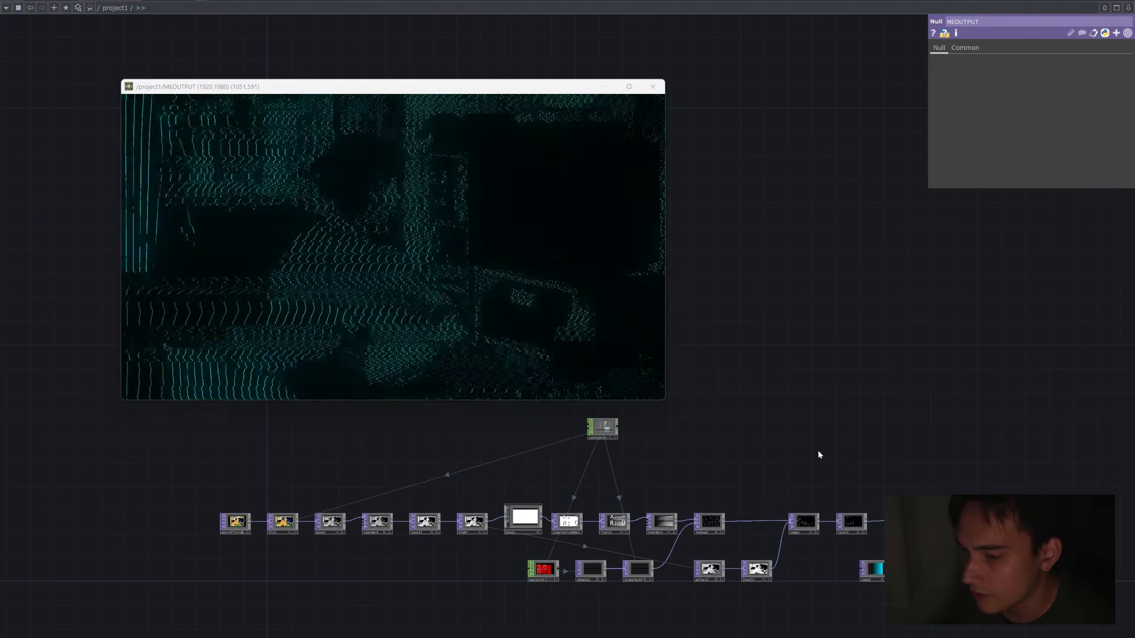
# Delete every operator of the finished example network so that project1 is empty.
pyautogui.scroll(-2, 819, 432)
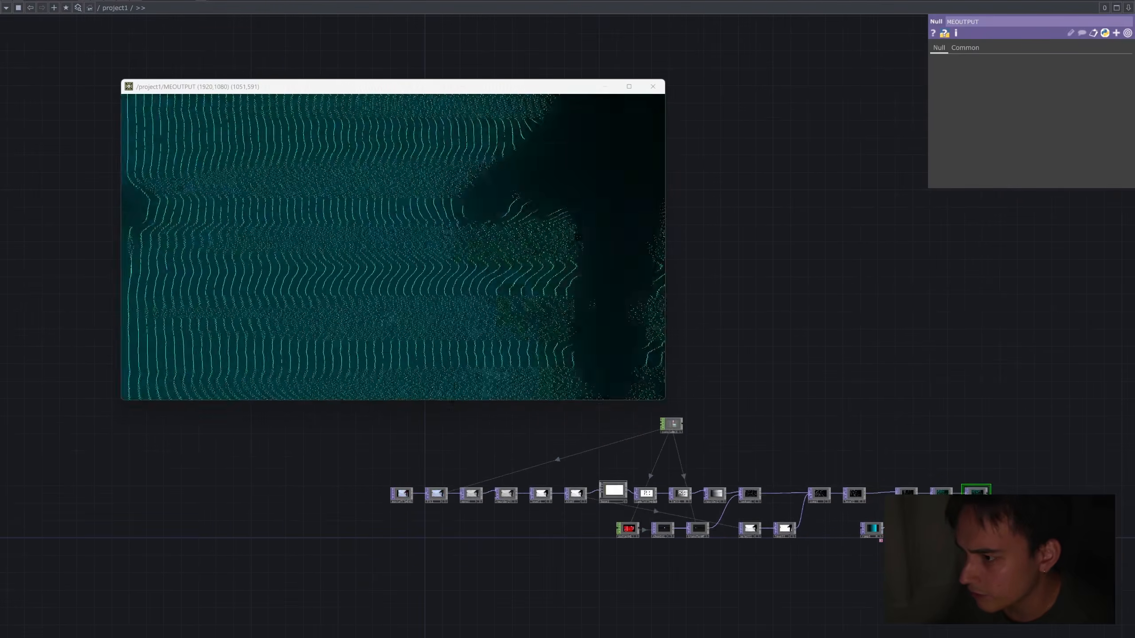
pyautogui.moveTo(998, 616); pyautogui.dragTo(376, 421)
pyautogui.press('Delete')
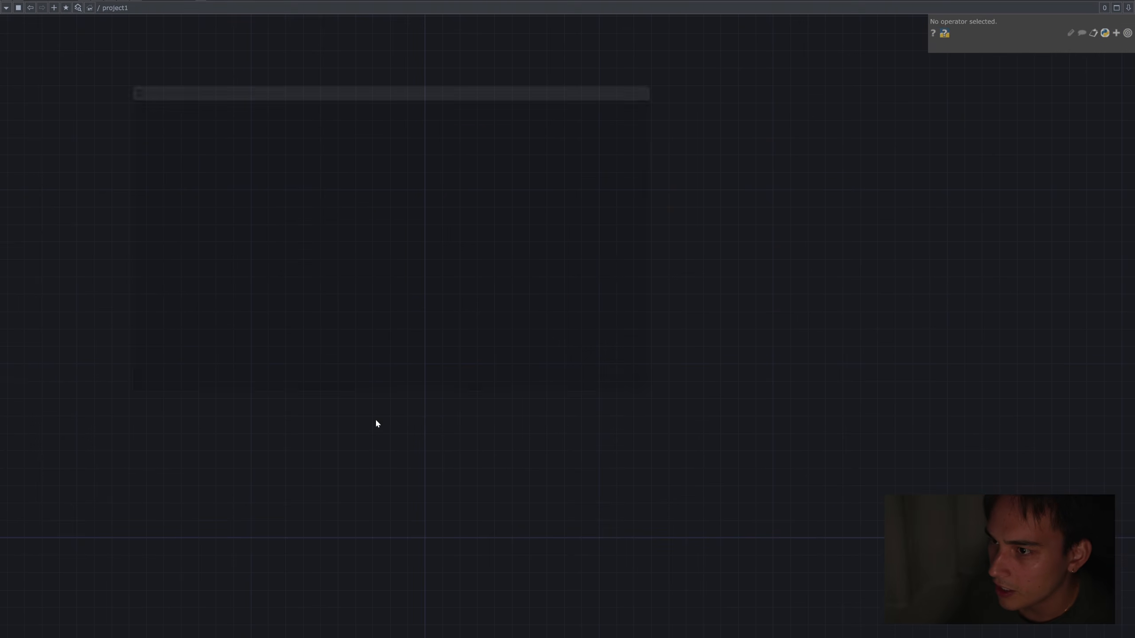
# Add a Movie File In TOP to the empty network as the source image.
pyautogui.press('Tab')
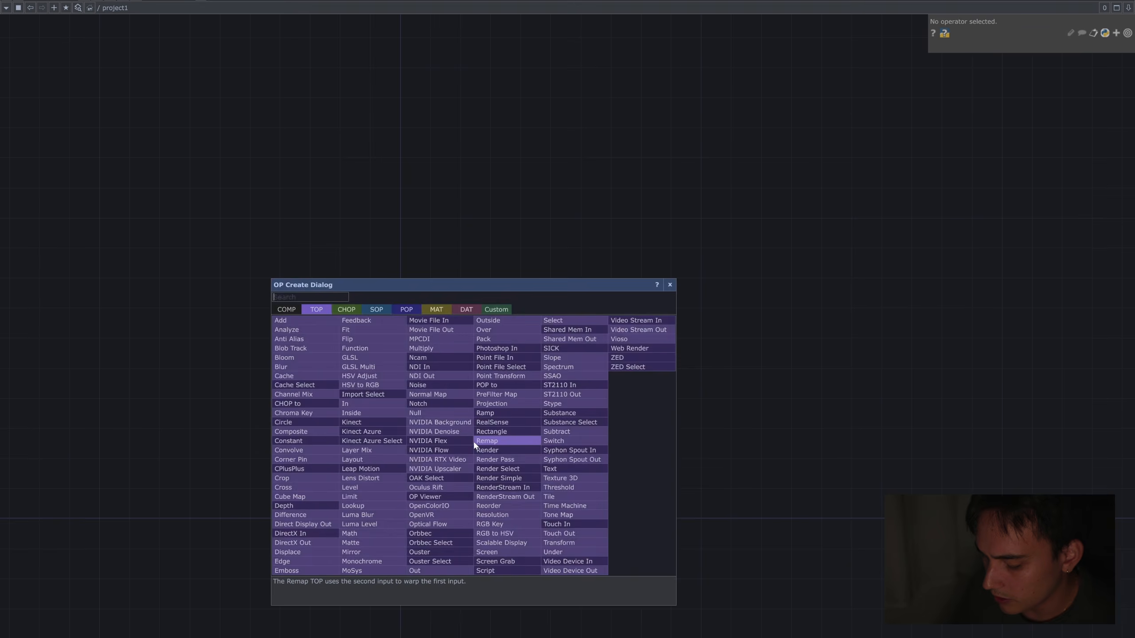
pyautogui.write('movie')
pyautogui.press('Return')
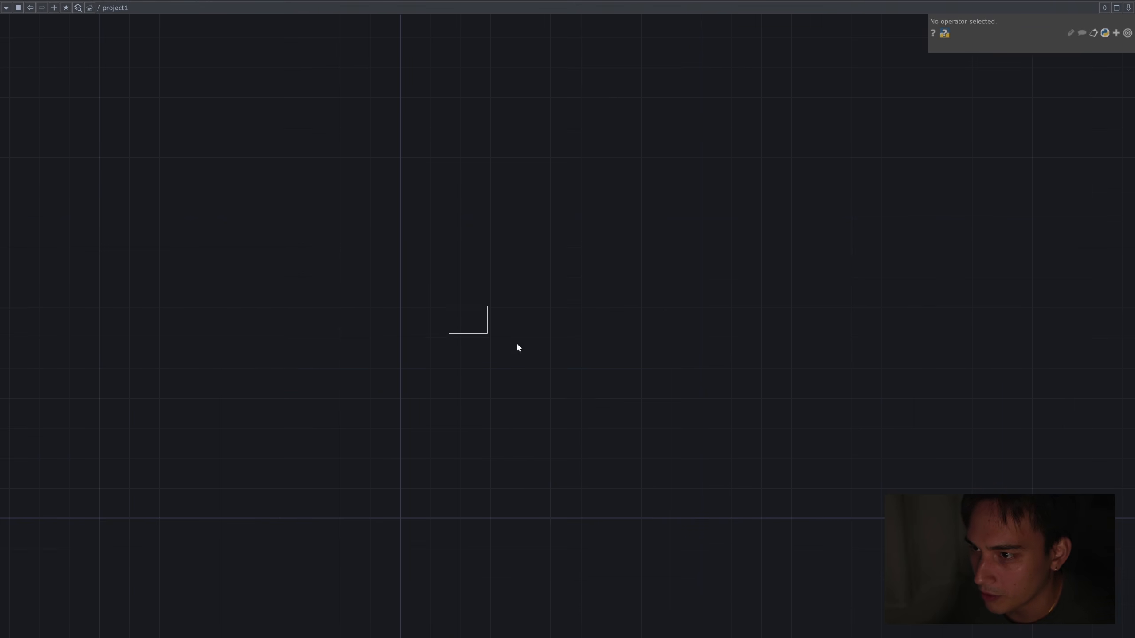
pyautogui.click(485, 454)
pyautogui.scroll(3, 514, 455)
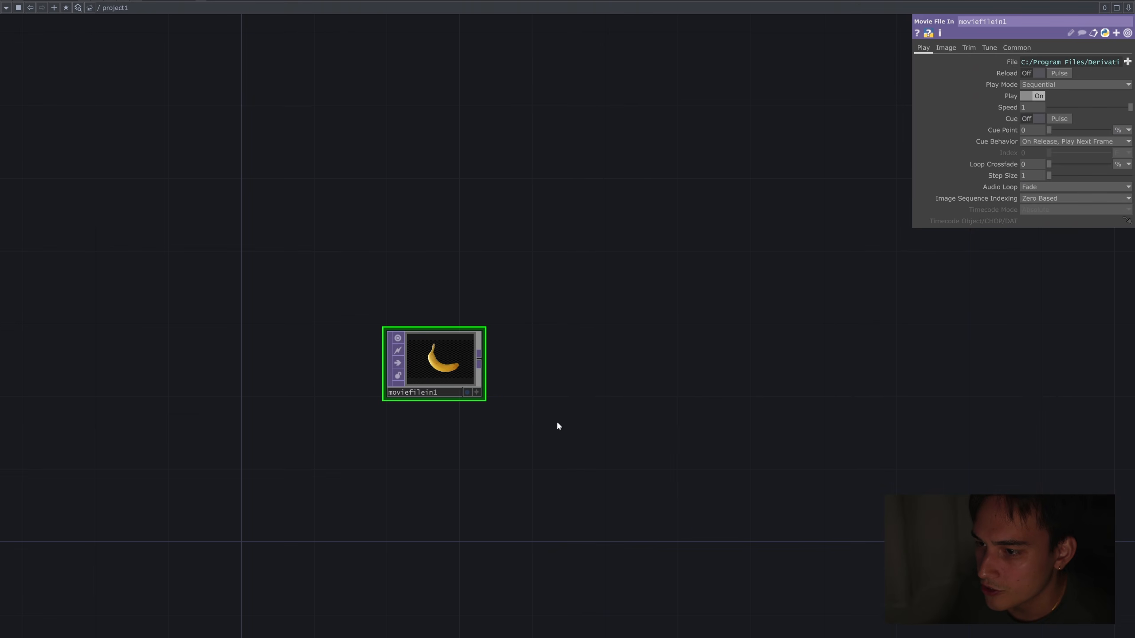
# Add a Fit TOP beside the Movie File In and connect the movie's output to it.
pyautogui.moveTo(577, 359); pyautogui.dragTo(597, 366)
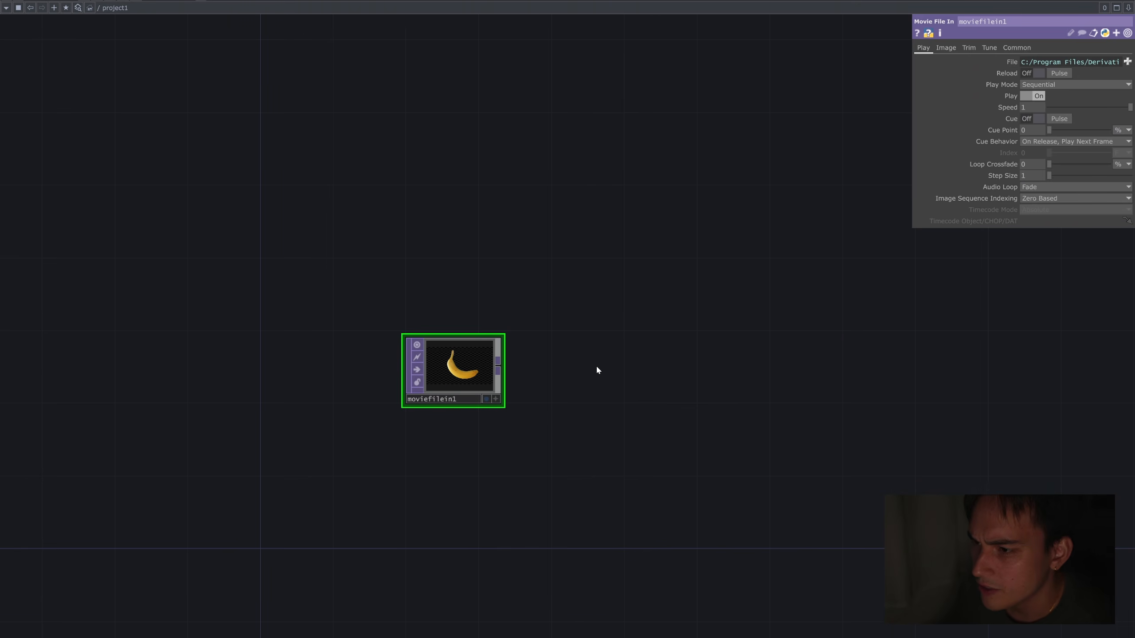
pyautogui.press('Tab')
pyautogui.write('fit')
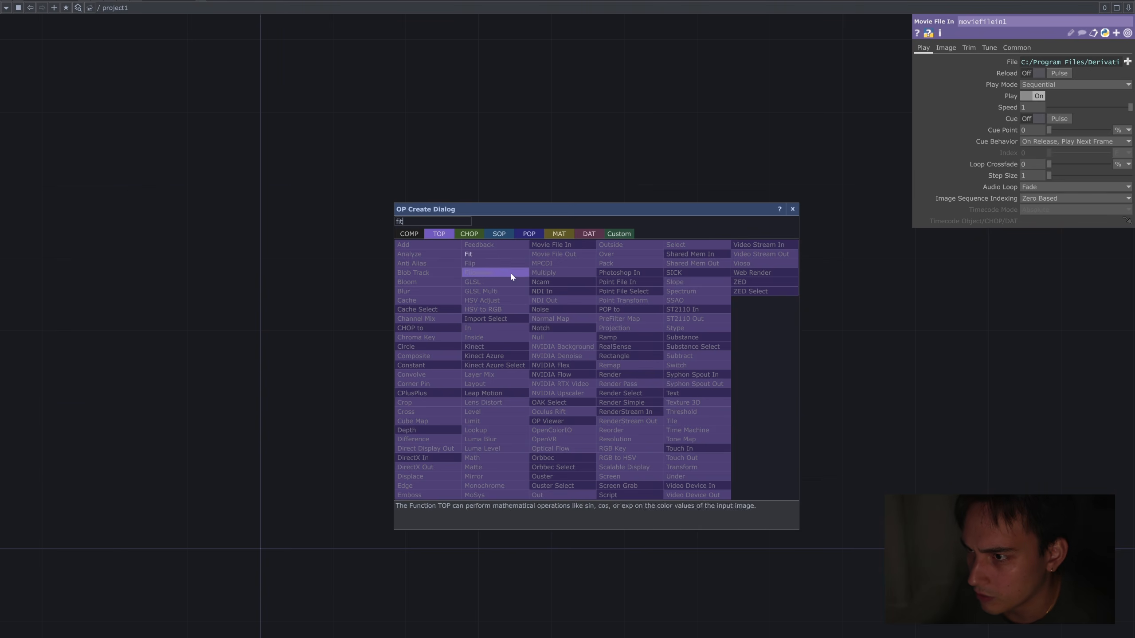
pyautogui.click(516, 257)
pyautogui.click(597, 370)
pyautogui.moveTo(518, 383); pyautogui.dragTo(507, 412)
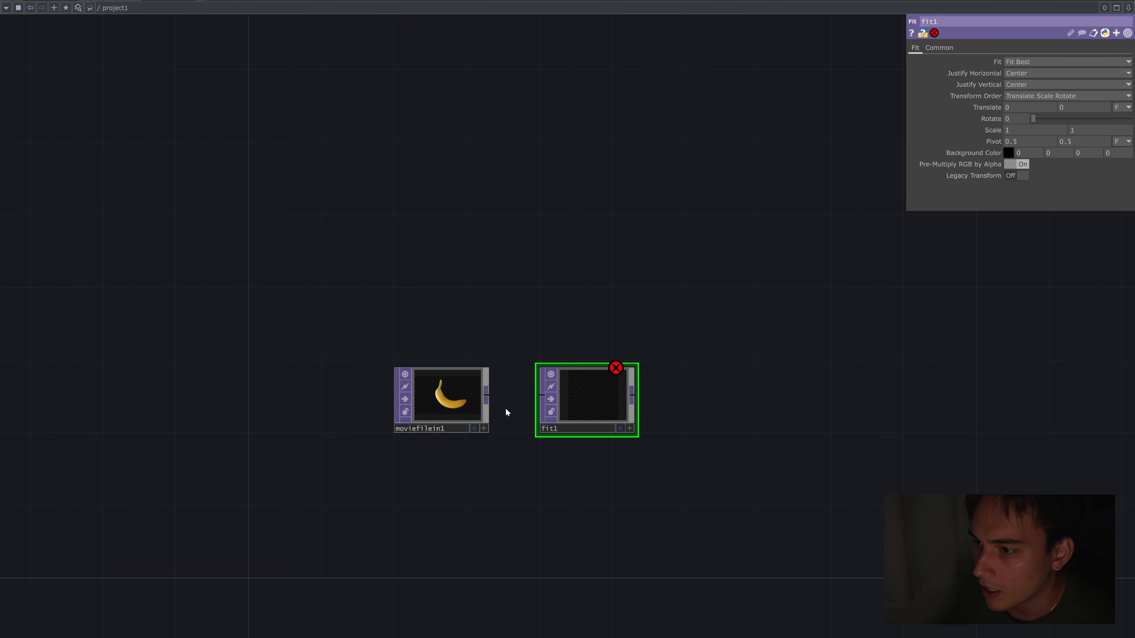
pyautogui.click(535, 395)
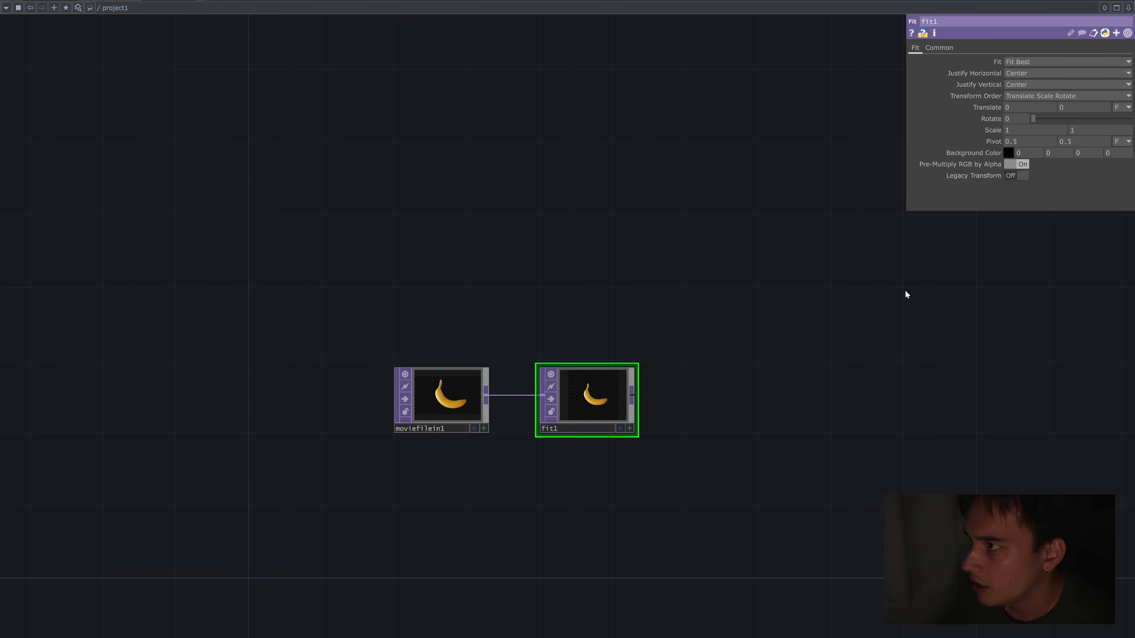
# Add a Constant CHOP in the free space above the Fit operator.
pyautogui.moveTo(706, 235); pyautogui.dragTo(693, 260)
pyautogui.press('Tab')
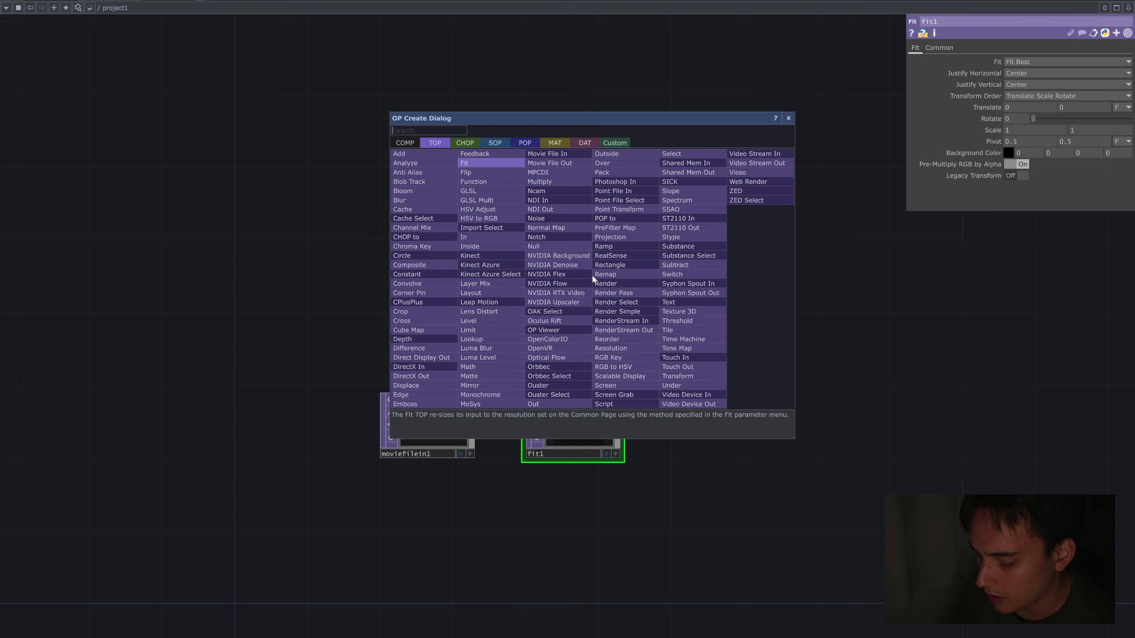
pyautogui.write('const')
pyautogui.click(465, 143)
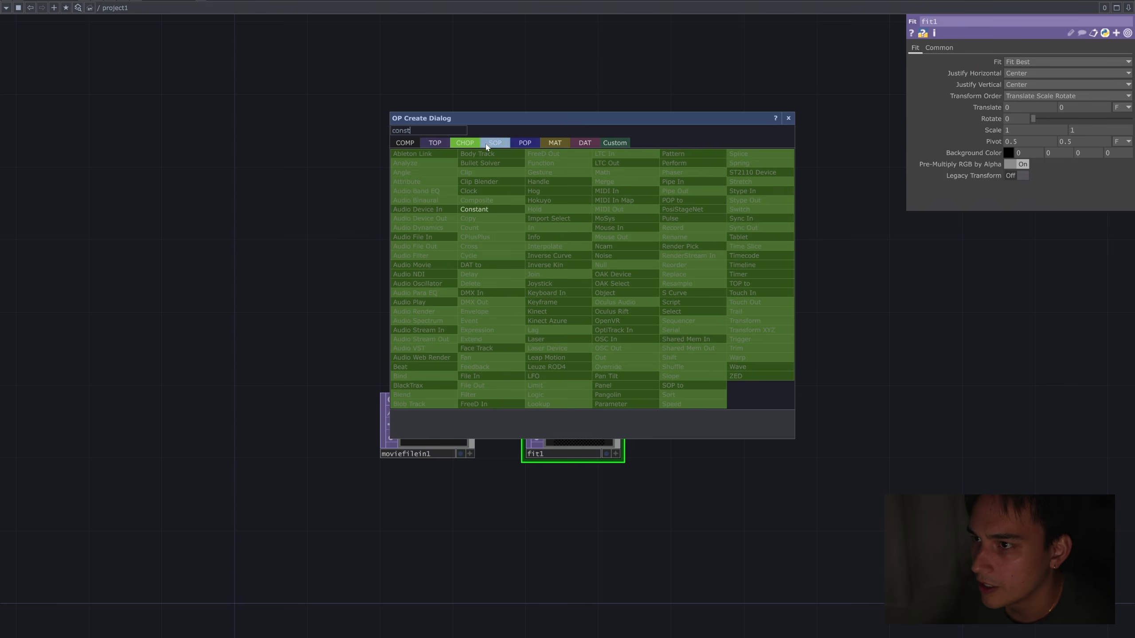
pyautogui.click(471, 192)
pyautogui.click(726, 203)
pyautogui.moveTo(791, 271); pyautogui.dragTo(759, 290)
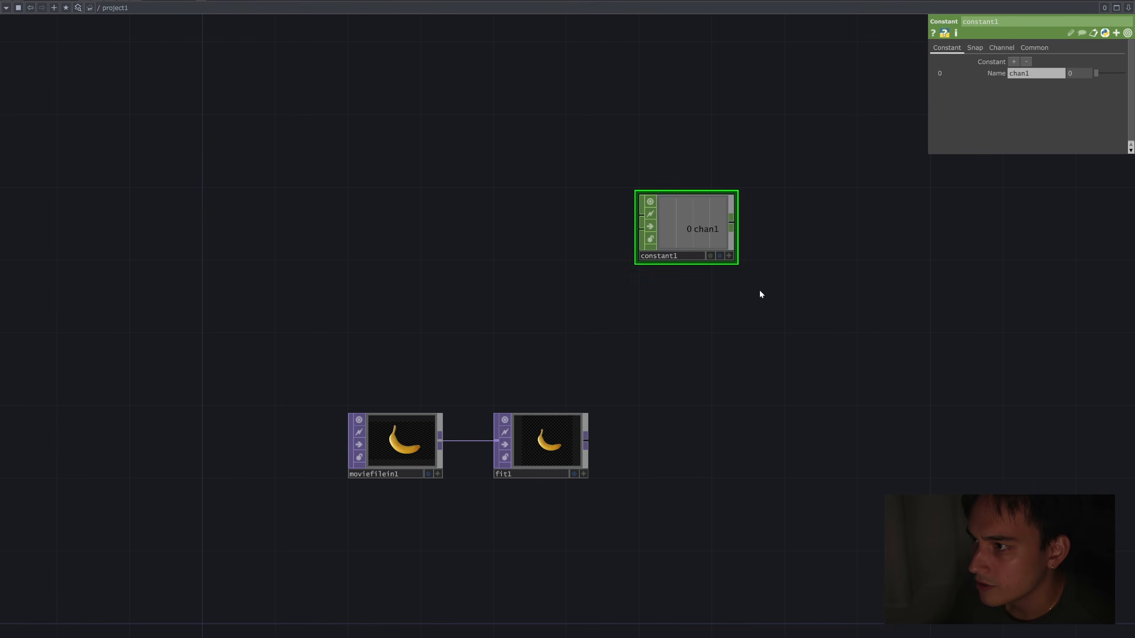
# Give the Constant CHOP two channels, width set to 1920 and height set to 1080.
pyautogui.click(1014, 61)
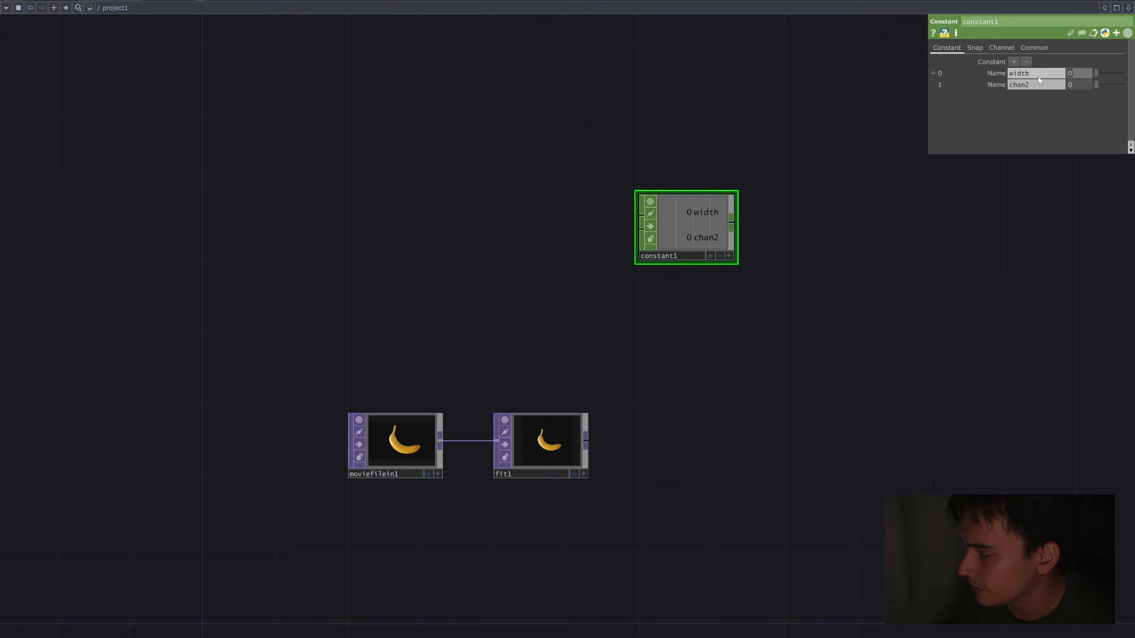
pyautogui.write('1920')
pyautogui.press('Tab')
pyautogui.write('hei')
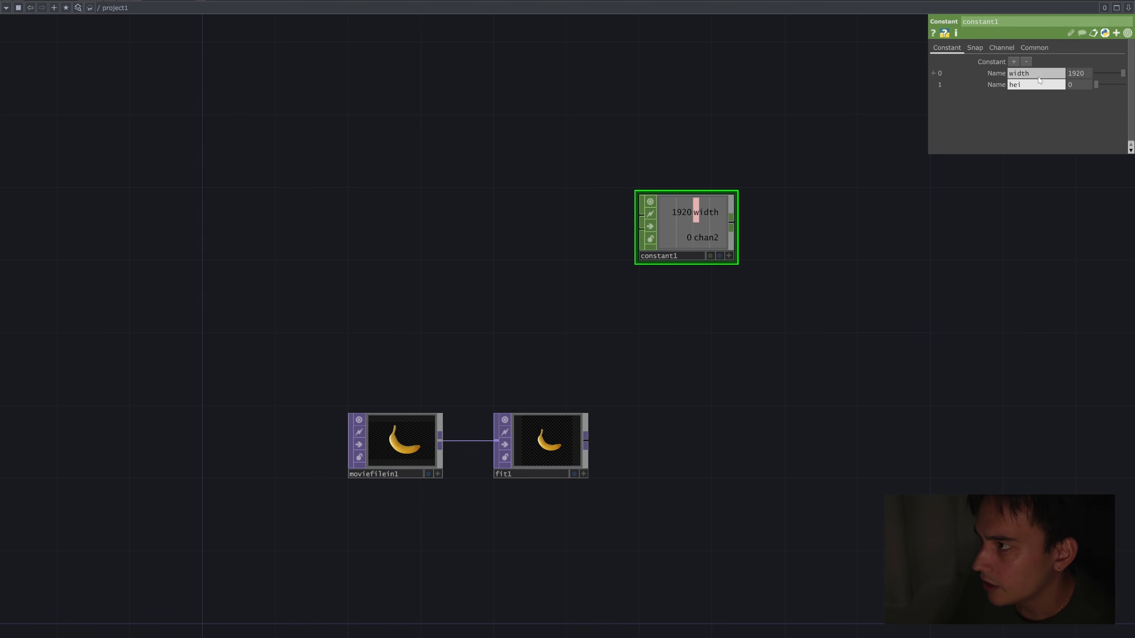
pyautogui.write('1080')
pyautogui.press('Return')
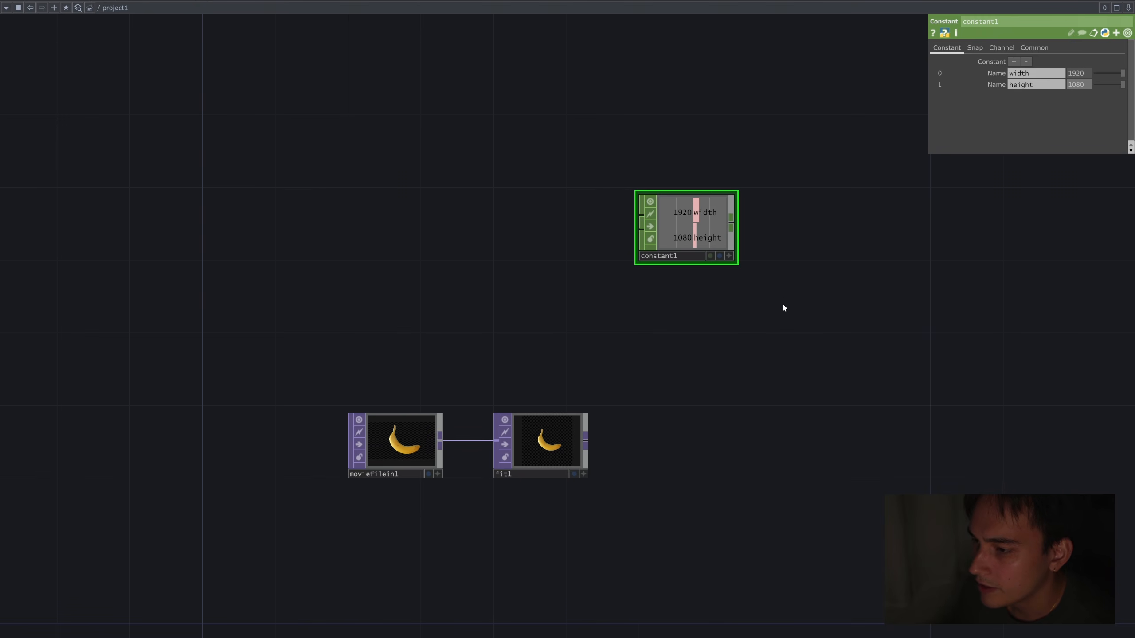
# Place the Constant CHOP above the Fit TOP and reference its width and height channels in the Fit's resolution.
pyautogui.moveTo(782, 303); pyautogui.dragTo(555, 459)
pyautogui.moveTo(684, 225); pyautogui.dragTo(1042, 76)
pyautogui.click(939, 47)
pyautogui.click(584, 255)
pyautogui.click(1042, 76)
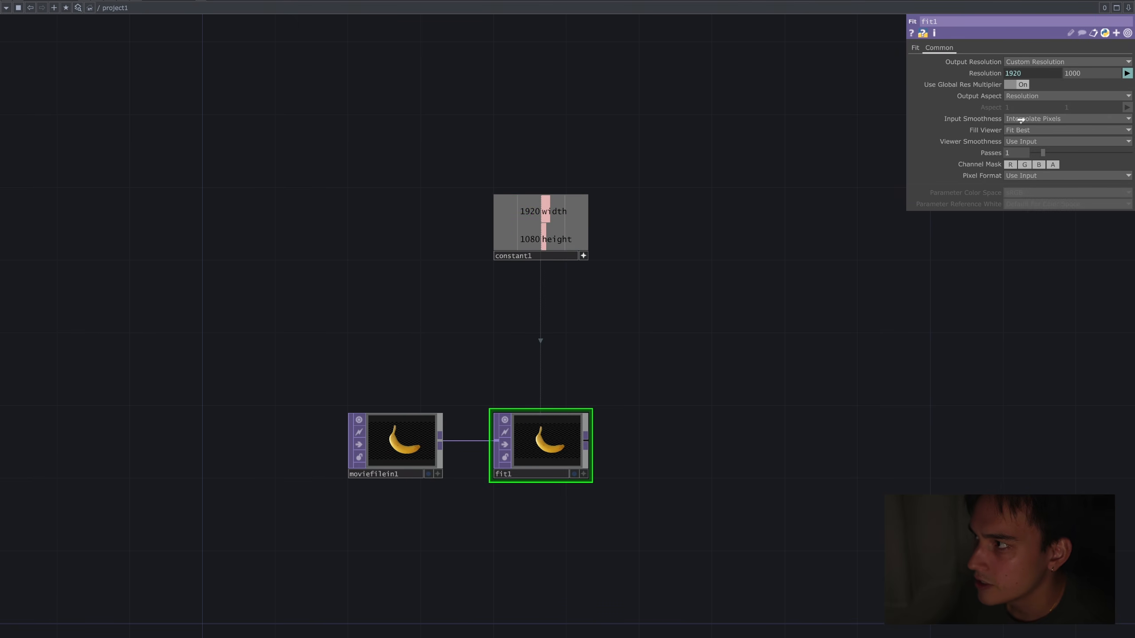
pyautogui.click(1090, 71)
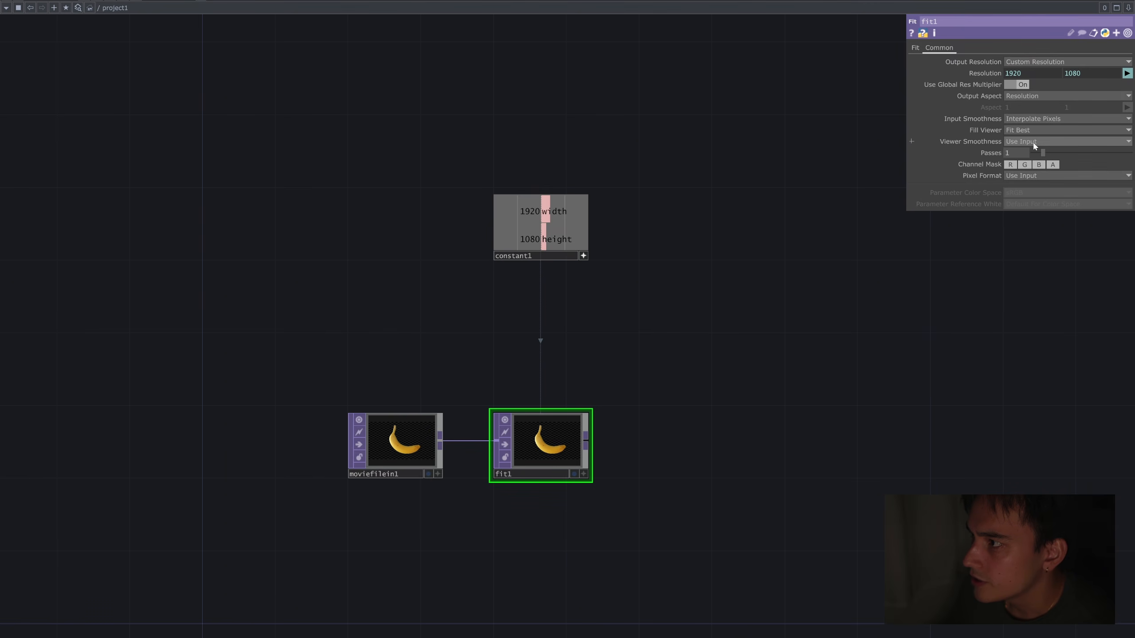
# Set the Fit TOP's pixel format to 32-bit float (RGBA) and its viewer and input smoothness to Nearest Pixel.
pyautogui.click(1030, 176)
pyautogui.click(1036, 217)
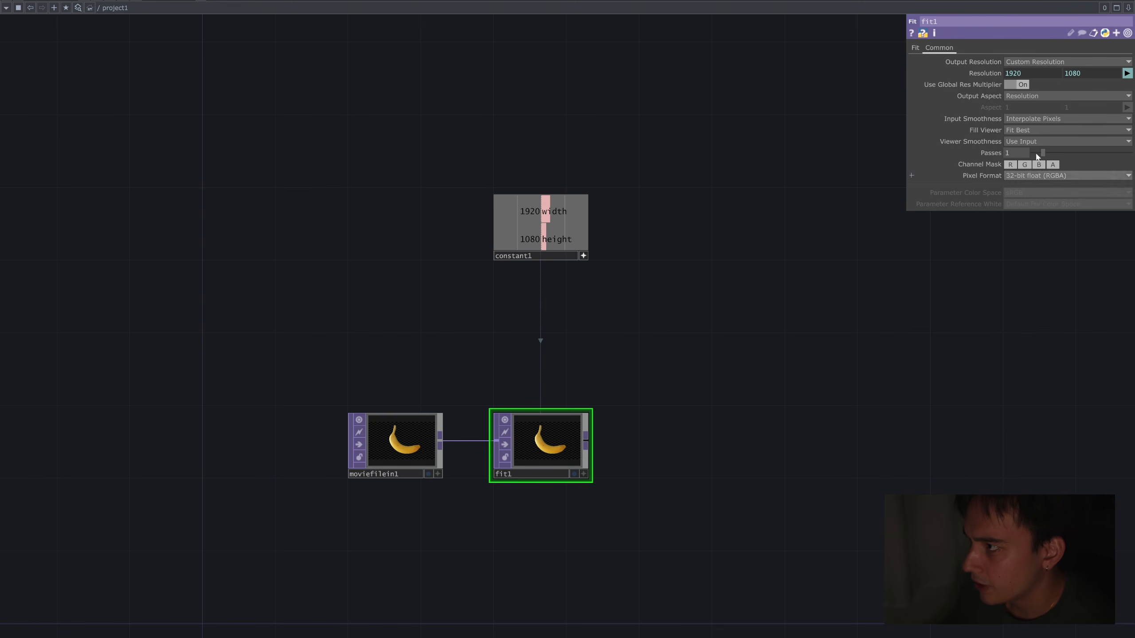
pyautogui.click(1030, 141)
pyautogui.click(1030, 162)
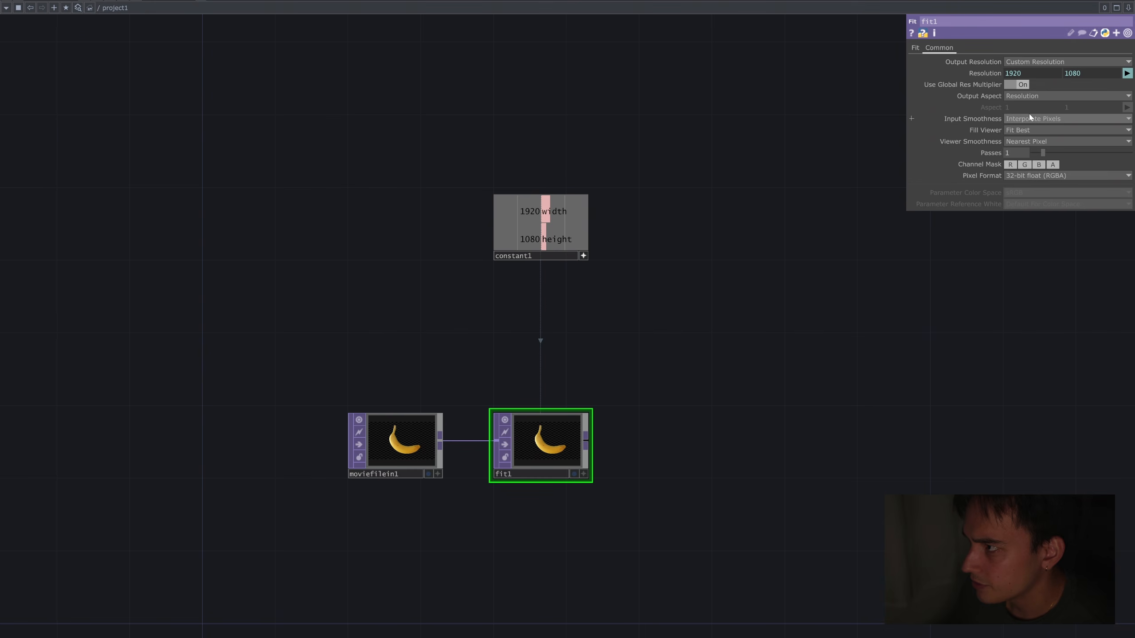
pyautogui.click(1028, 117)
pyautogui.click(1028, 129)
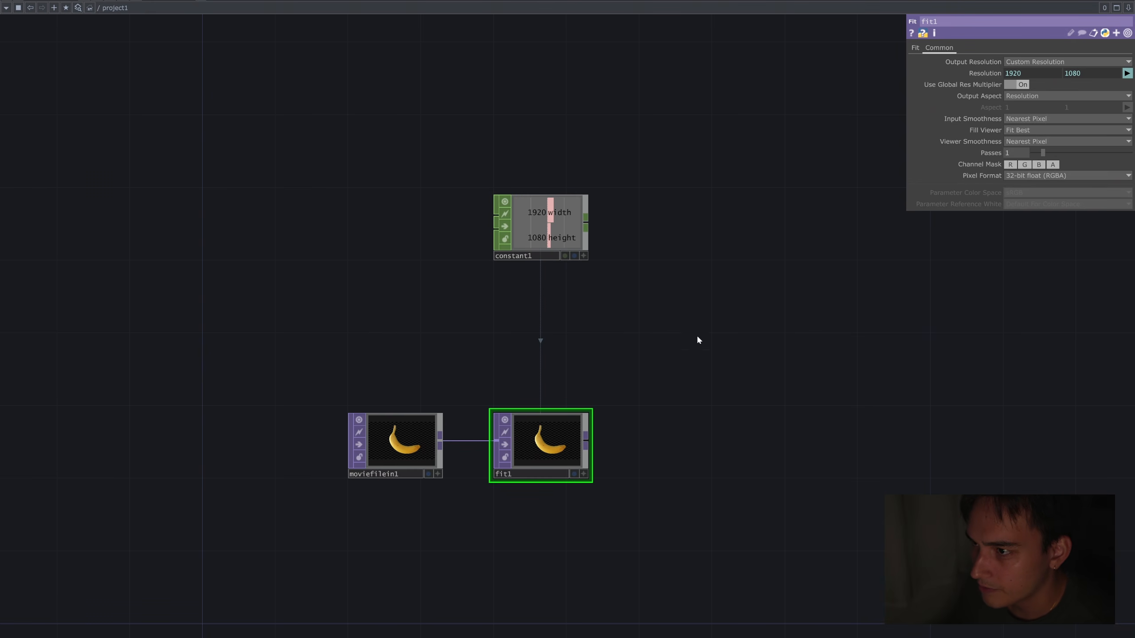
# Set the Fit TOP's fit mode to Fit Outside.
pyautogui.click(915, 47)
pyautogui.click(1033, 61)
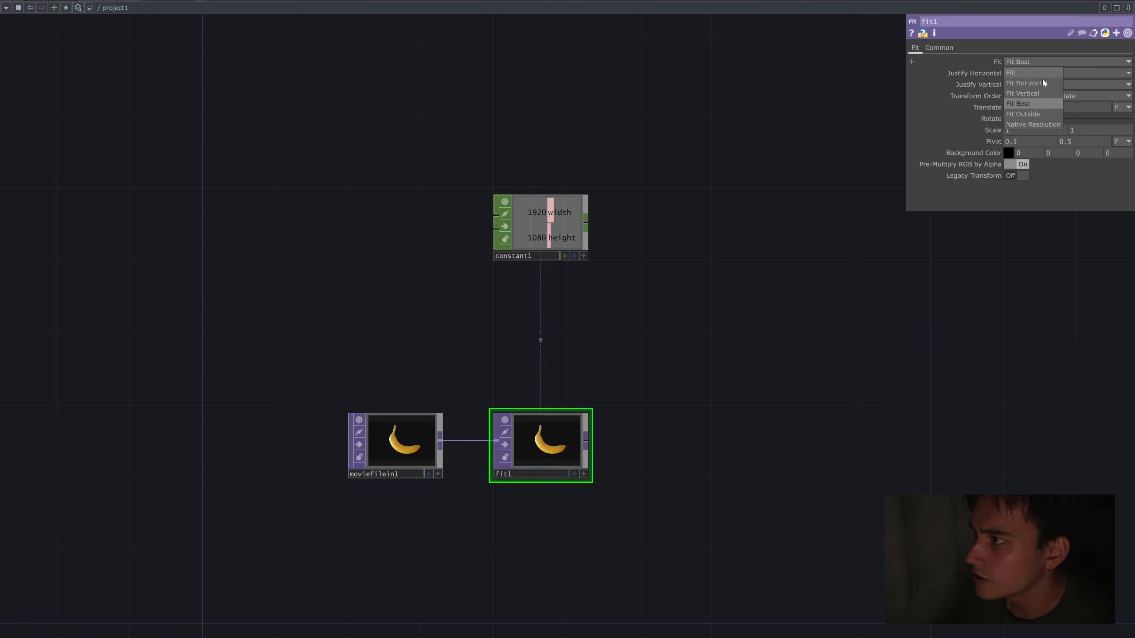
pyautogui.click(1041, 115)
# Add a Monochrome TOP fed by the Fit operator's output.
pyautogui.moveTo(666, 395); pyautogui.dragTo(664, 339)
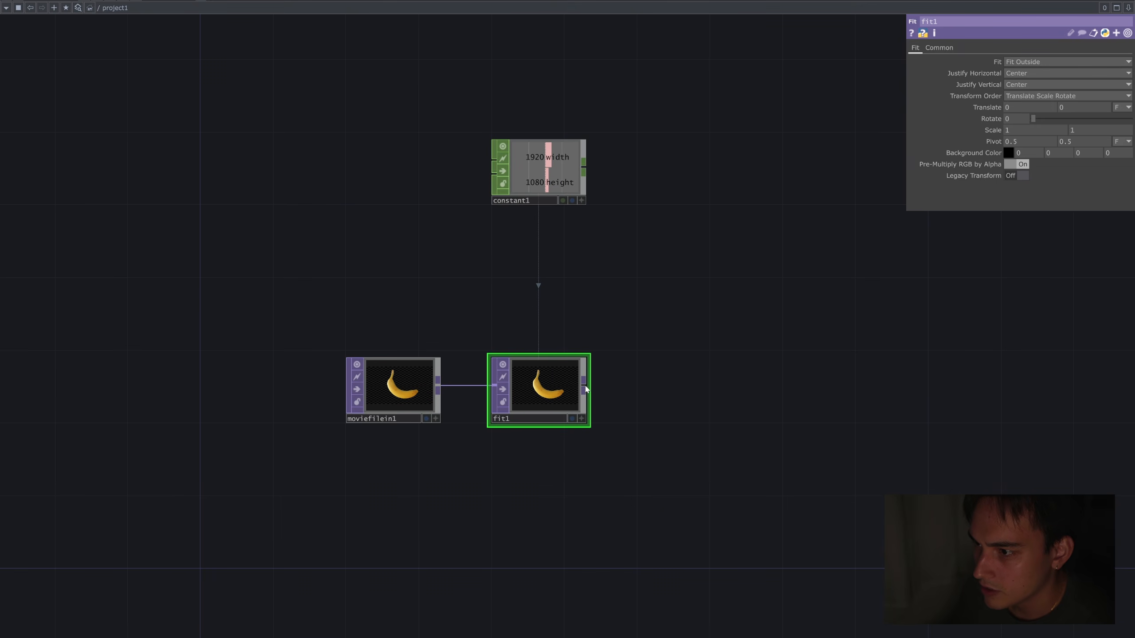
pyautogui.moveTo(585, 387); pyautogui.dragTo(702, 389)
pyautogui.click(703, 389)
pyautogui.write('mon')
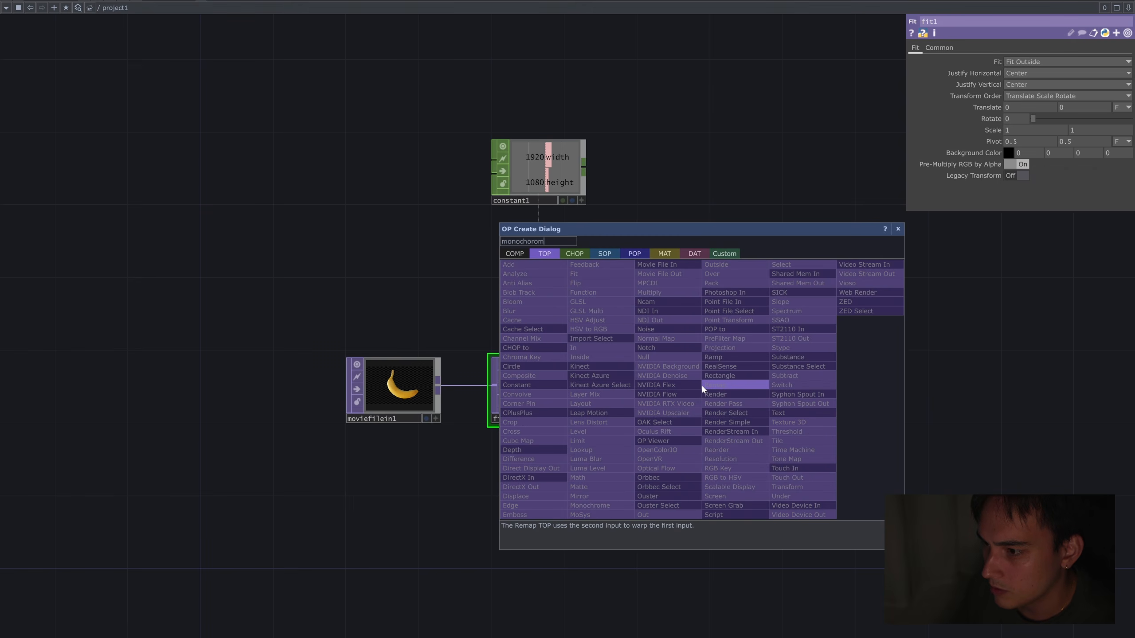
pyautogui.write('ochrom')
pyautogui.press('Return')
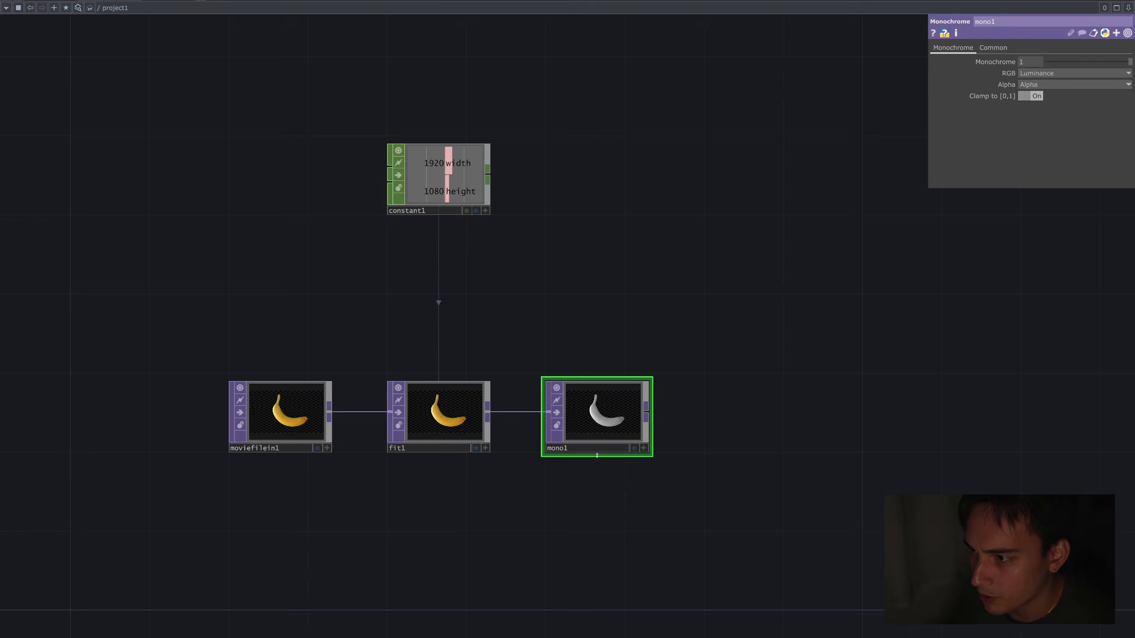
pyautogui.scroll(3, 597, 455)
pyautogui.scroll(-1, 631, 354)
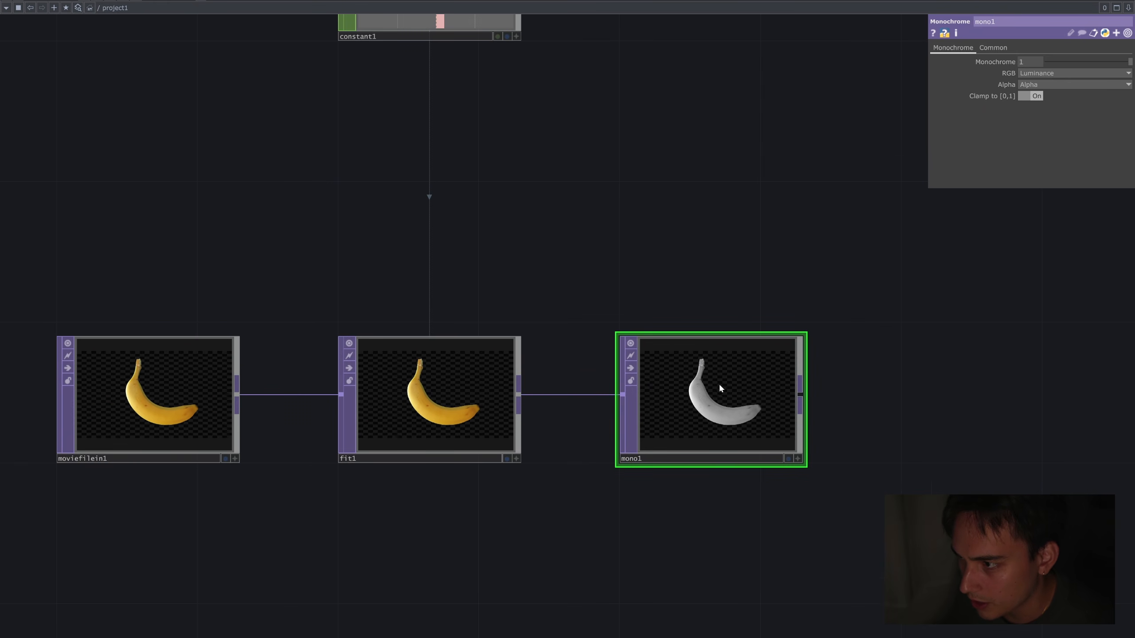
pyautogui.scroll(2, 665, 253)
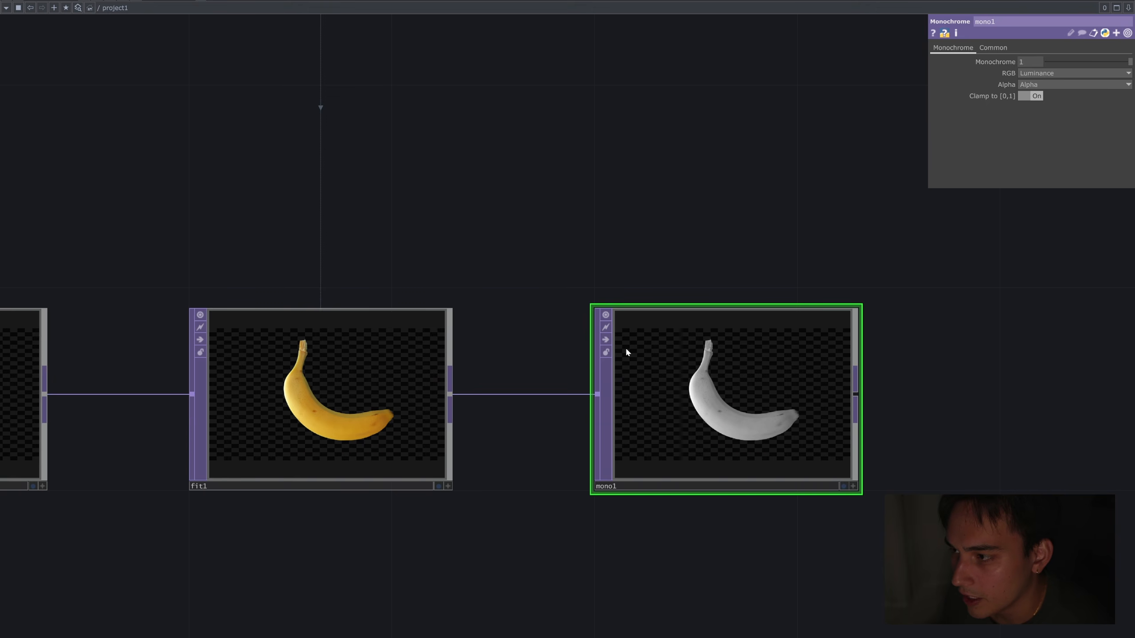
pyautogui.scroll(-2, 708, 343)
pyautogui.scroll(-1, 763, 272)
# Add an unconnected Ramp TOP in the free space above the Monochrome operator, offset away from the Constant.
pyautogui.moveTo(774, 256); pyautogui.dragTo(651, 344)
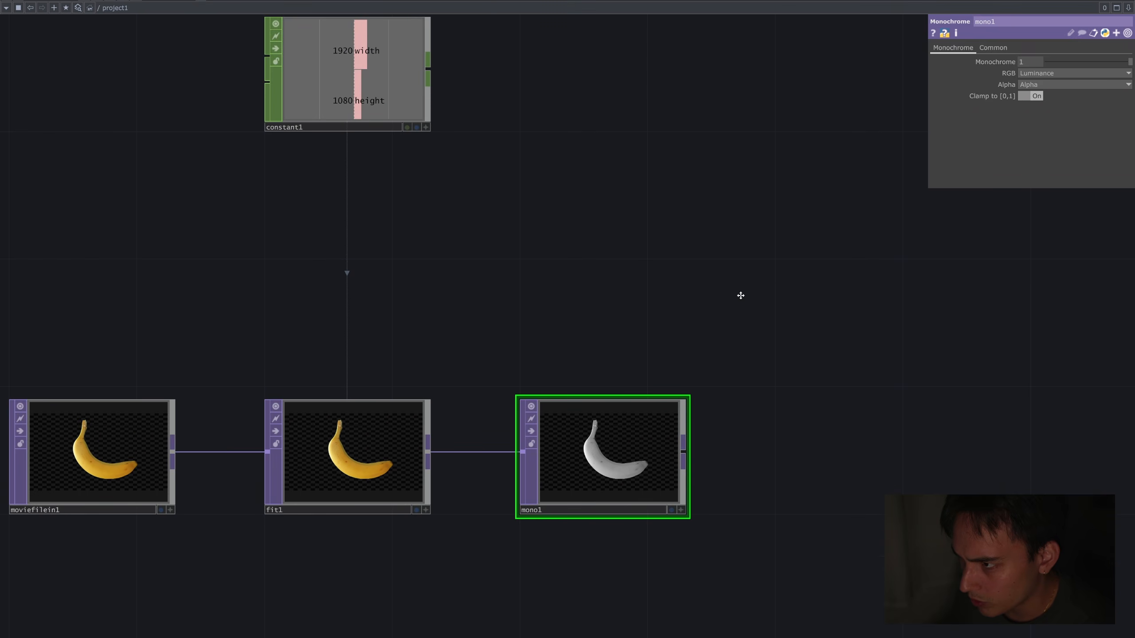
pyautogui.moveTo(740, 295); pyautogui.dragTo(677, 340)
pyautogui.press('Tab')
pyautogui.write('ramp')
pyautogui.click(789, 239)
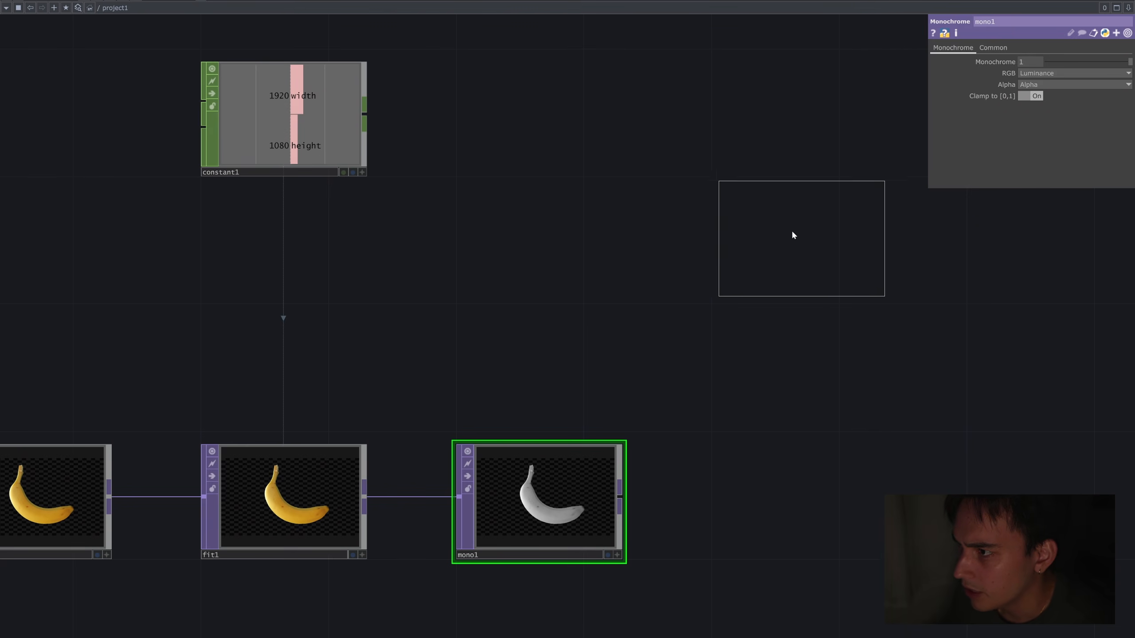
pyautogui.click(794, 235)
# Set the Ramp TOP's resolution to 10 by 1.
pyautogui.click(984, 47)
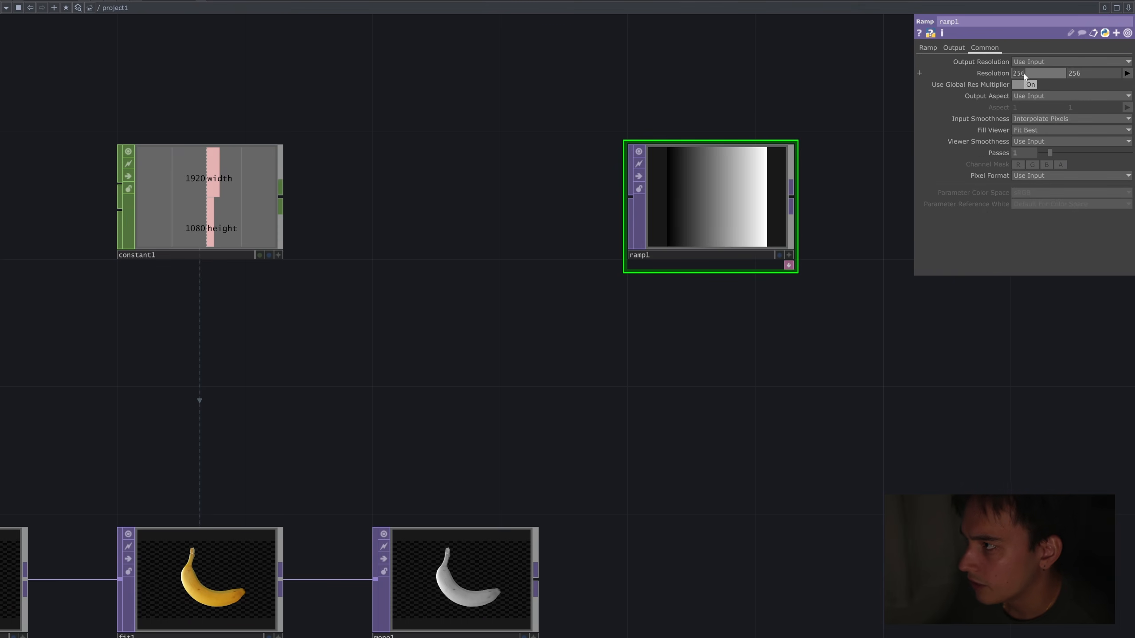
pyautogui.press('Tab')
pyautogui.write('1')
pyautogui.press('Return')
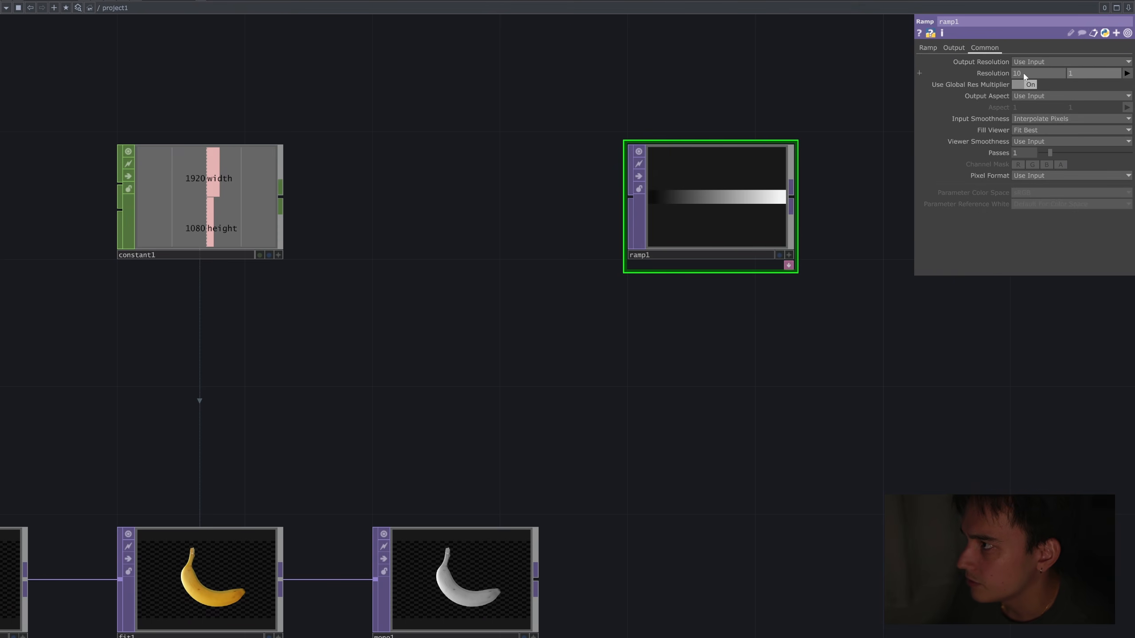
# Set the Ramp TOP's input and viewer smoothness to Nearest Pixel.
pyautogui.click(1045, 119)
pyautogui.click(1035, 130)
pyautogui.click(1041, 141)
pyautogui.click(1041, 152)
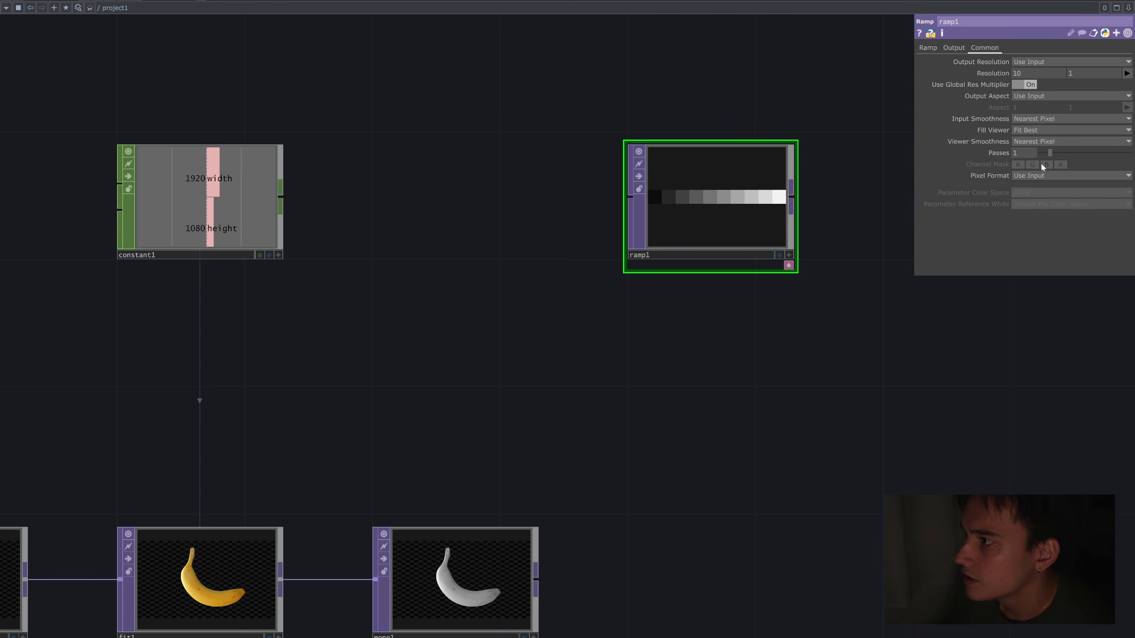
# Set the Ramp TOP's pixel format to 32-bit float (RGBA).
pyautogui.click(1041, 175)
pyautogui.click(1045, 217)
pyautogui.hotkey('shift', 'h')
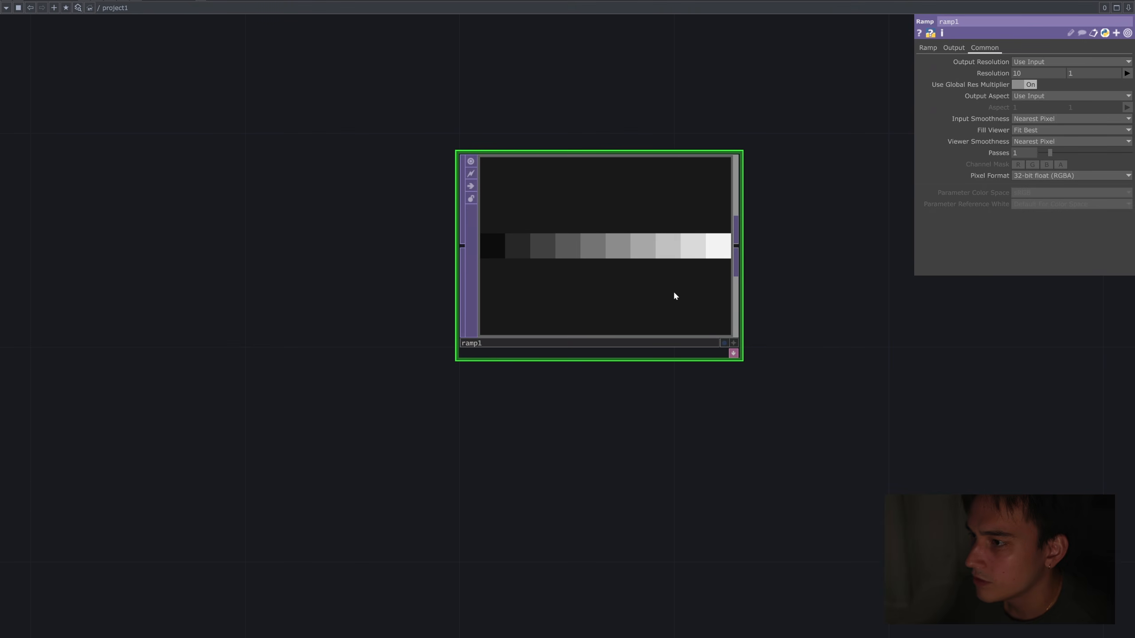
# Turn the ramp's black key white with saturation 0, value 1 and alpha 1.
pyautogui.click(928, 48)
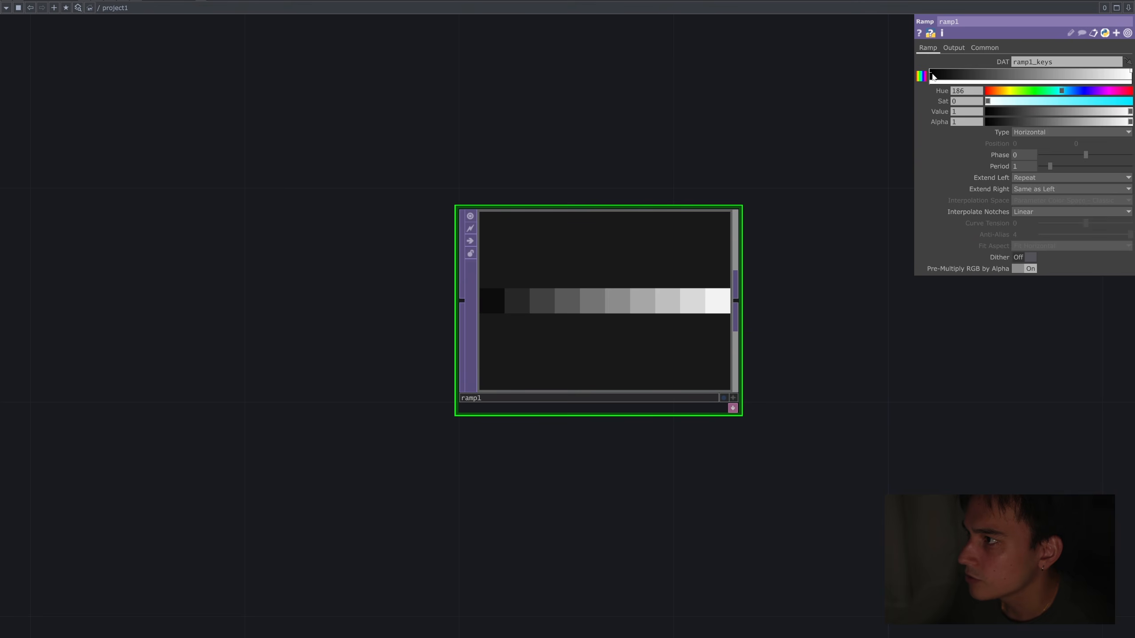
pyautogui.click(932, 76)
pyautogui.click(1127, 112)
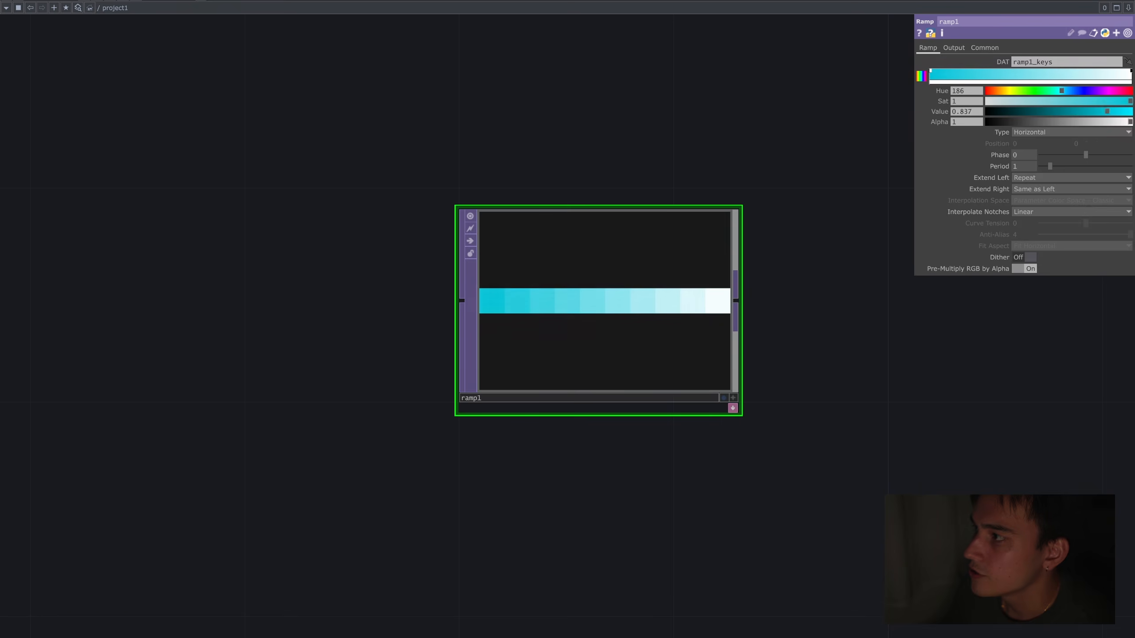
pyautogui.click(1054, 122)
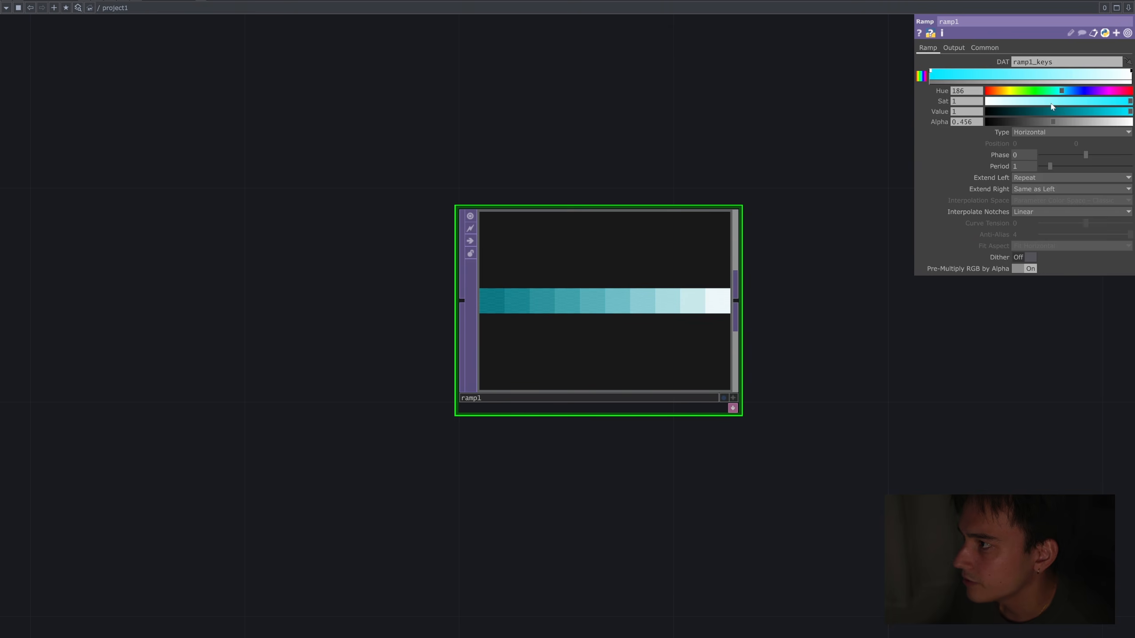
pyautogui.click(988, 101)
pyautogui.moveTo(1053, 120); pyautogui.dragTo(1130, 121)
# Examine the RGBA values of the individual pixels in the Ramp TOP's viewer.
pyautogui.click(733, 398)
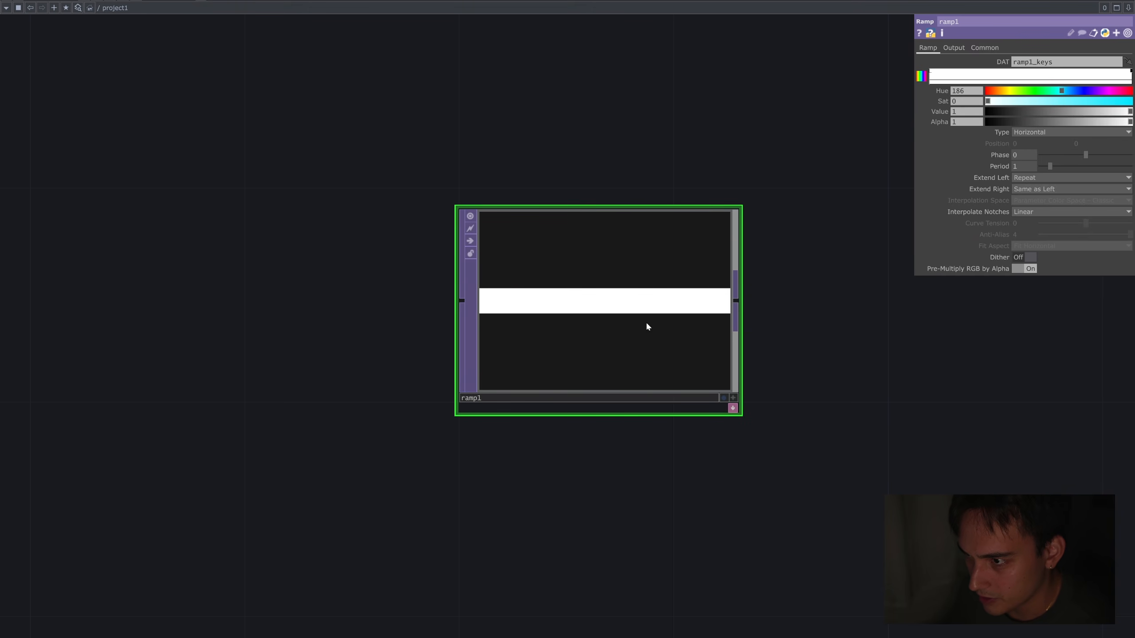
pyautogui.scroll(3, 479, 303)
pyautogui.moveTo(916, 321); pyautogui.dragTo(848, 315)
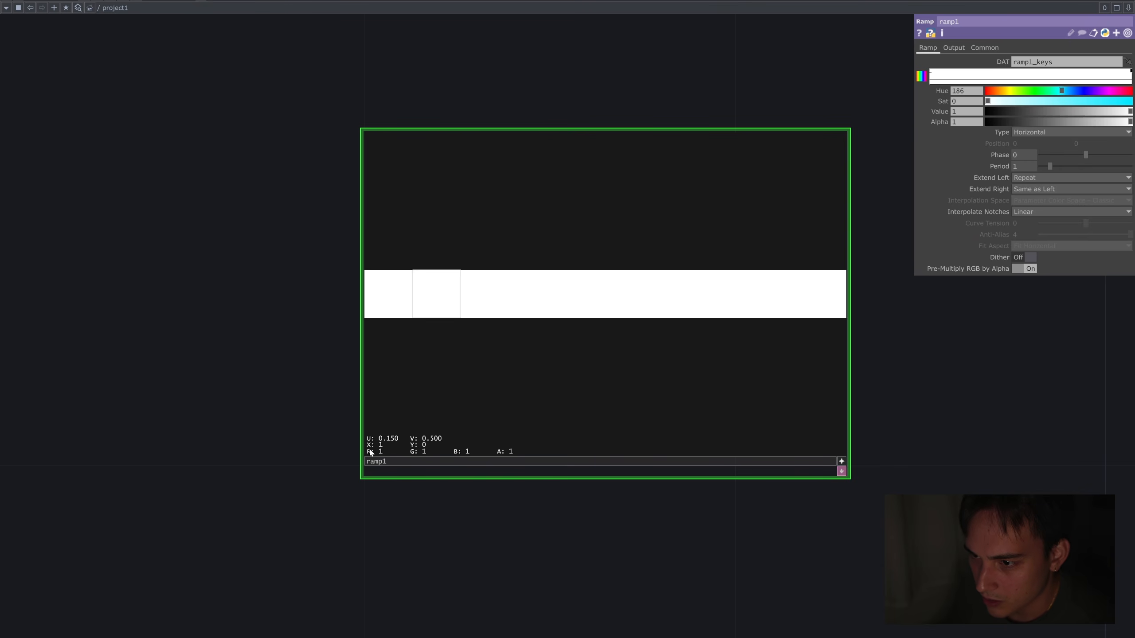
pyautogui.scroll(-3, 948, 344)
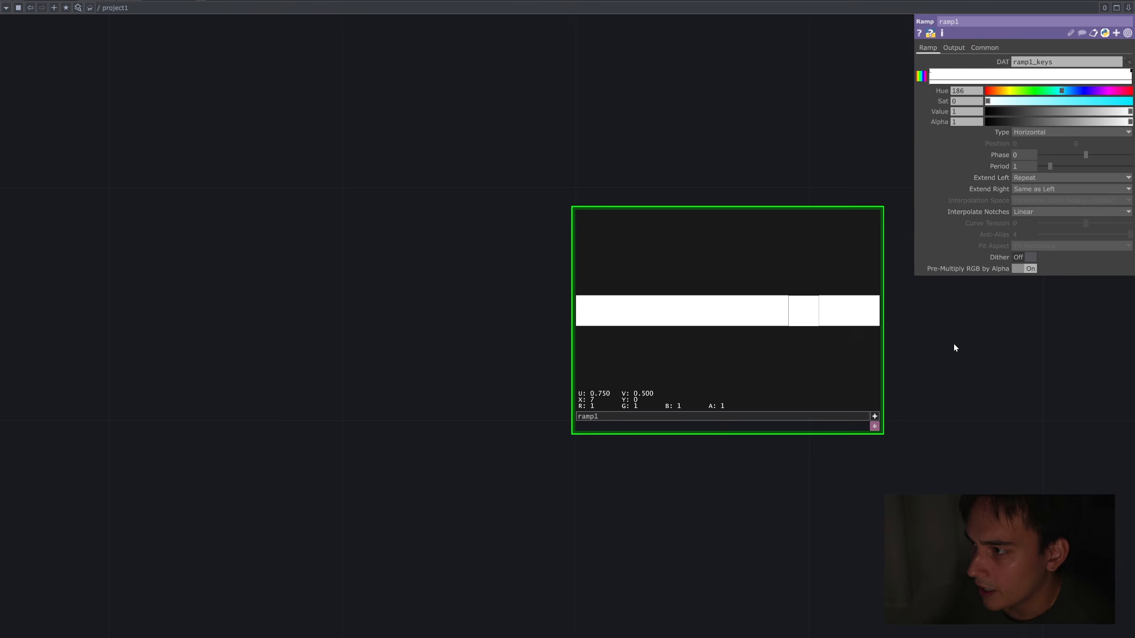
pyautogui.moveTo(953, 342); pyautogui.dragTo(911, 317)
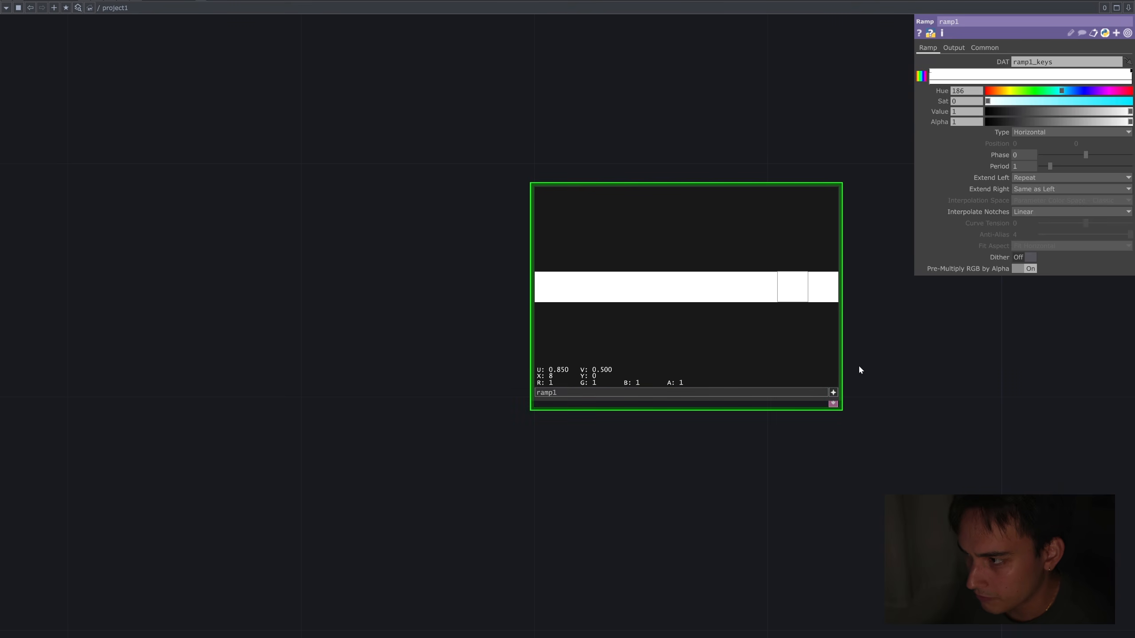
pyautogui.moveTo(859, 370); pyautogui.dragTo(765, 367)
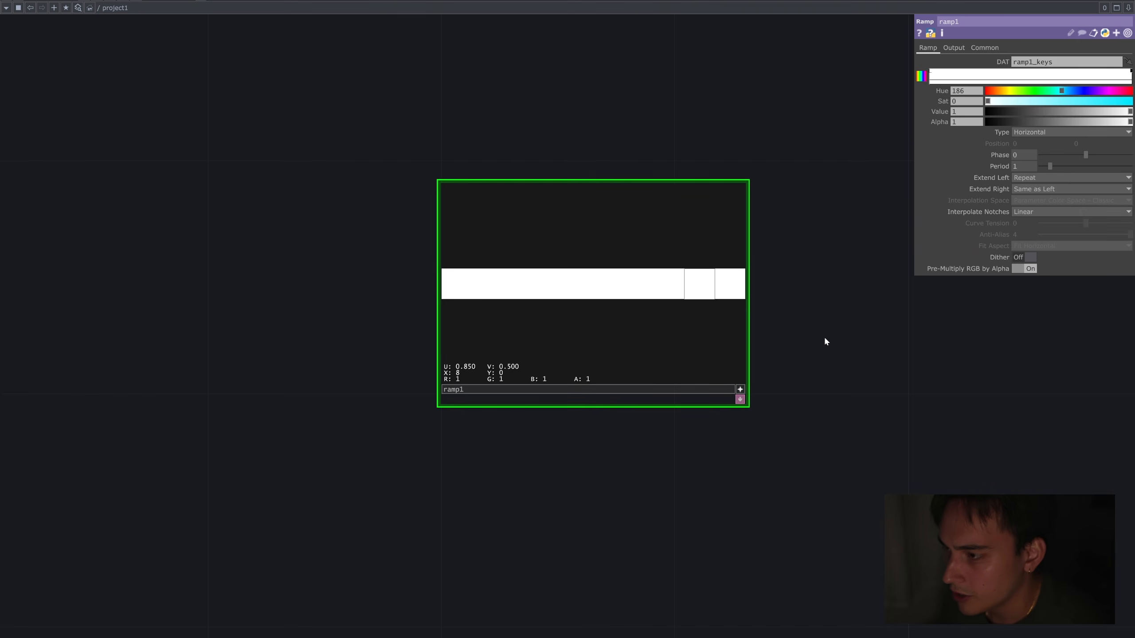
pyautogui.scroll(-2, 825, 341)
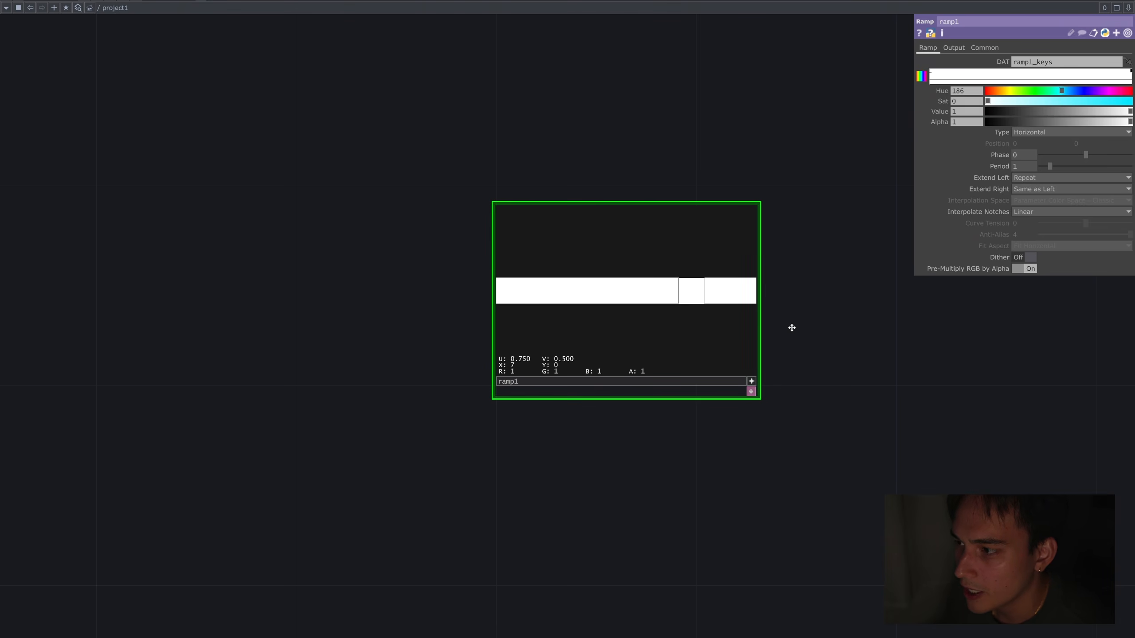
pyautogui.moveTo(791, 326); pyautogui.dragTo(516, 333)
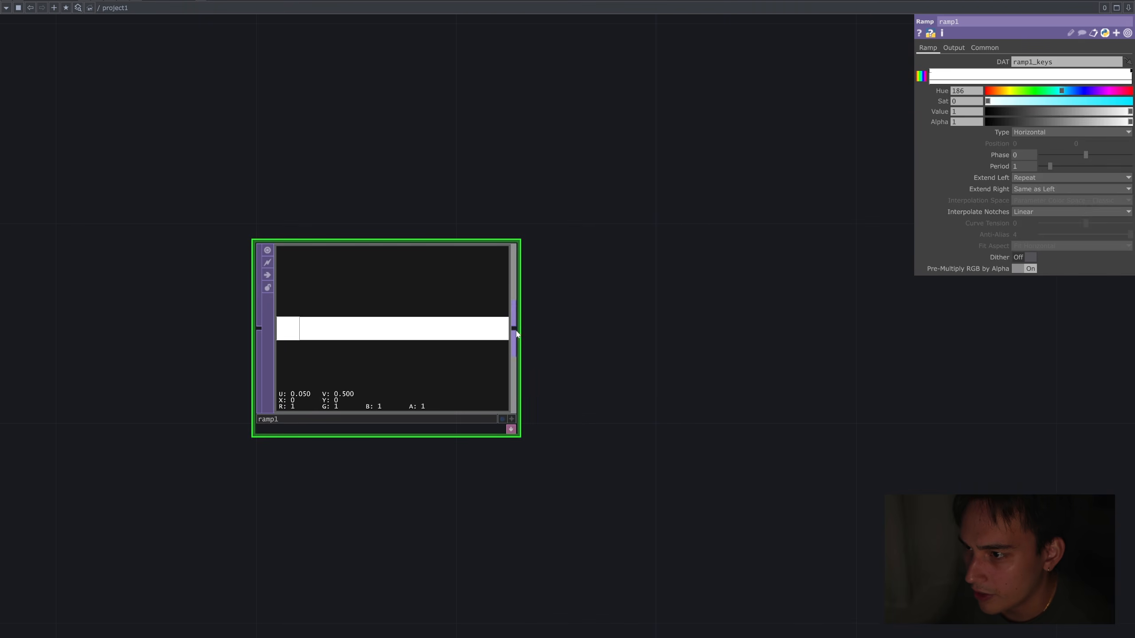
# Add a Transform TOP fed by the Ramp's output, placed below and to the right of the Ramp.
pyautogui.click(517, 333)
pyautogui.click(750, 329)
pyautogui.write('tran')
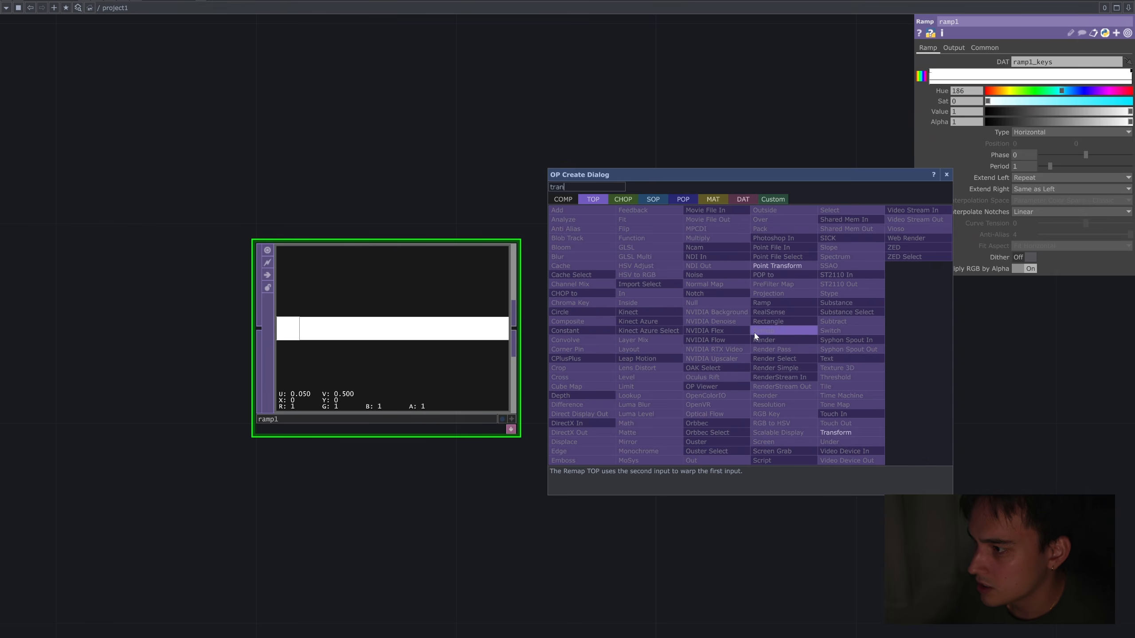
pyautogui.click(861, 432)
pyautogui.click(777, 499)
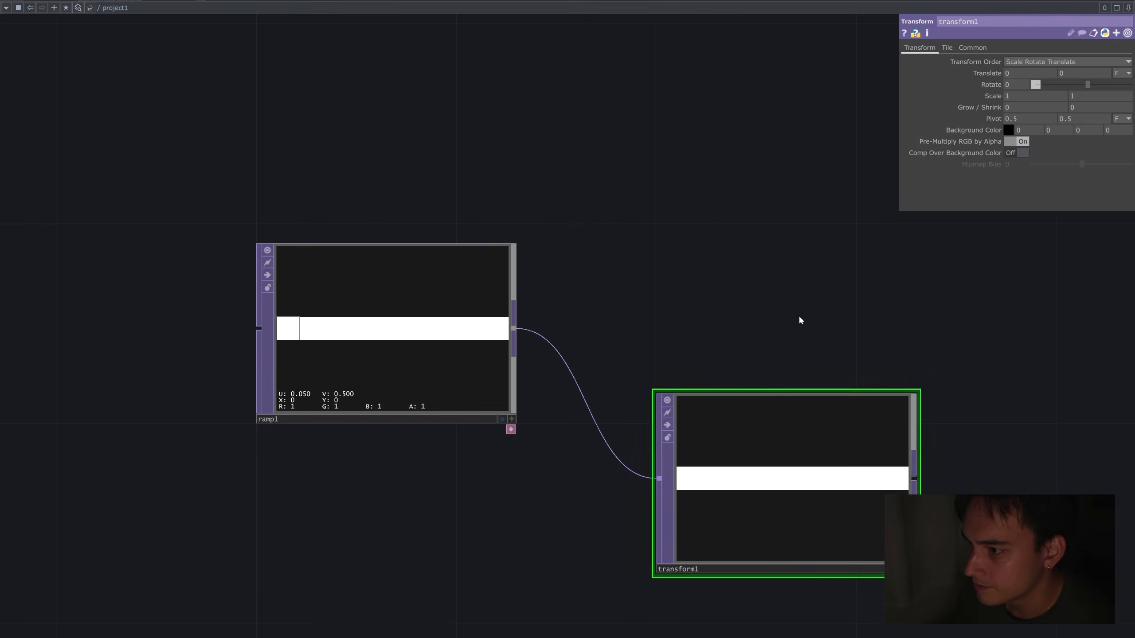
# Set the Transform TOP's X translate to 1 with pixels as the unit.
pyautogui.click(1120, 74)
pyautogui.click(1091, 84)
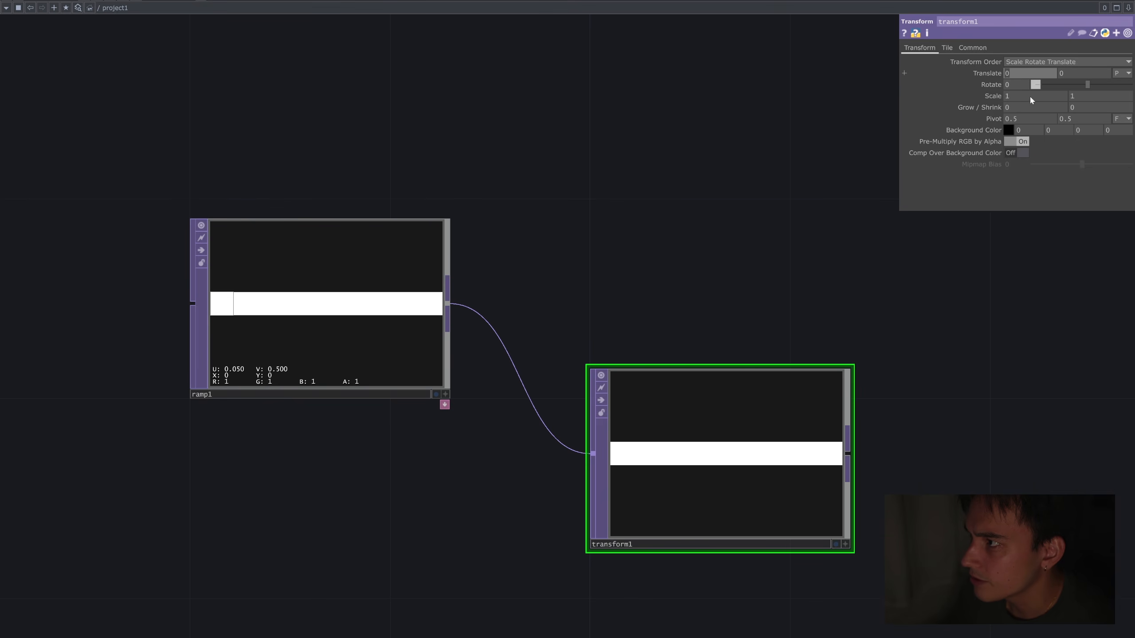
pyautogui.write('1')
# Add an Add TOP with the Ramp as its first input and the Transform as its second input.
pyautogui.moveTo(808, 344); pyautogui.dragTo(676, 416)
pyautogui.click(316, 290)
pyautogui.click(845, 268)
pyautogui.write('a')
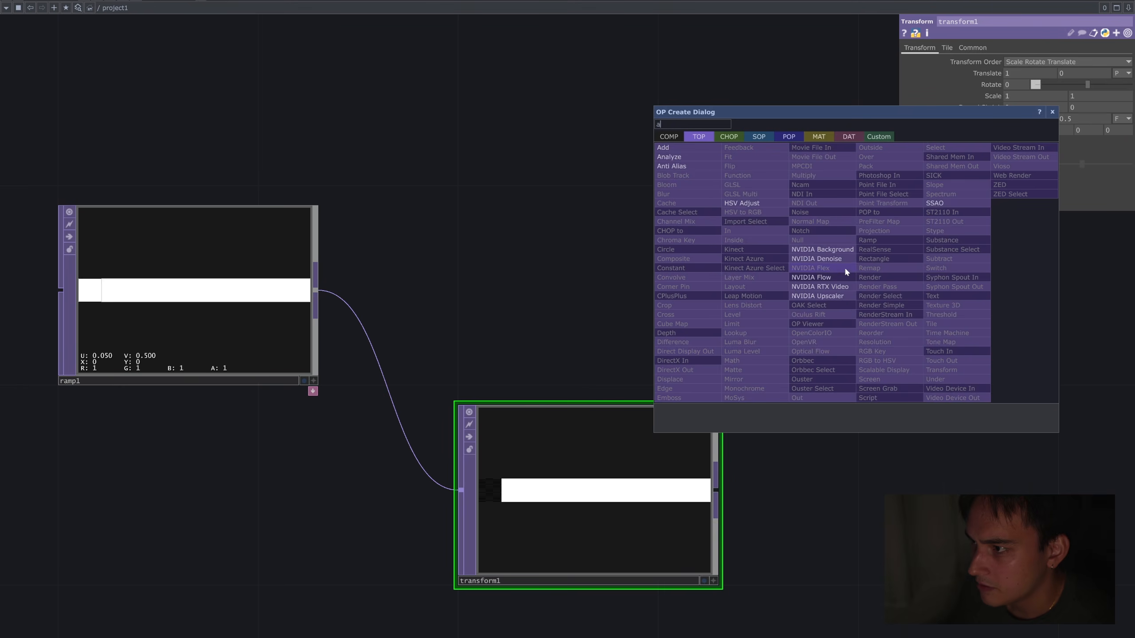
pyautogui.click(663, 148)
pyautogui.click(987, 296)
pyautogui.click(716, 490)
pyautogui.click(861, 311)
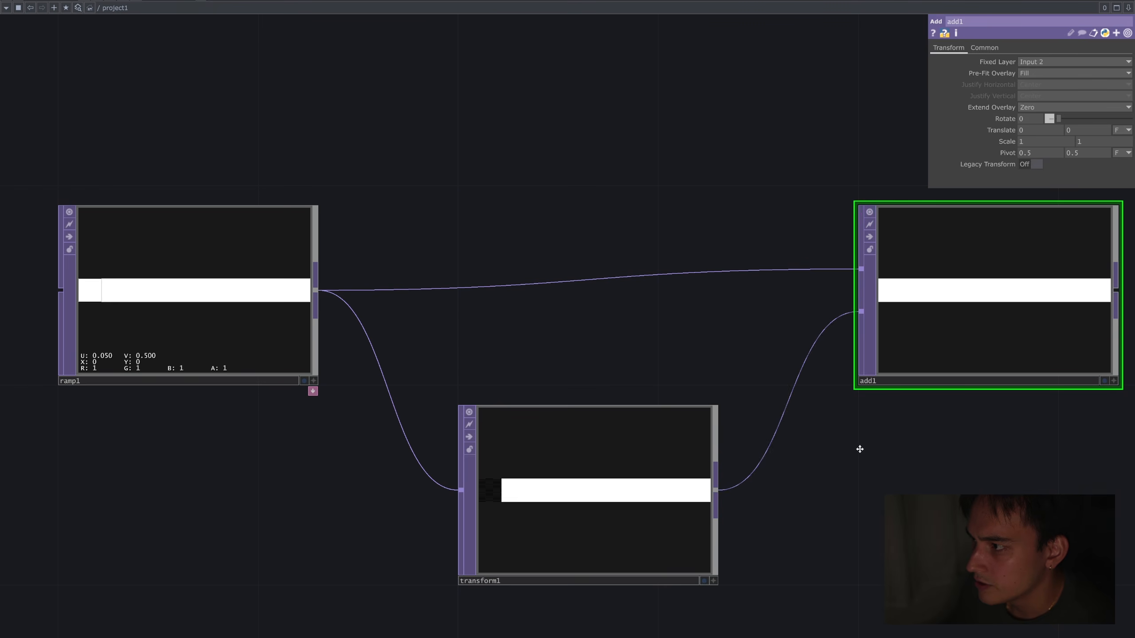
pyautogui.moveTo(860, 449); pyautogui.dragTo(653, 417)
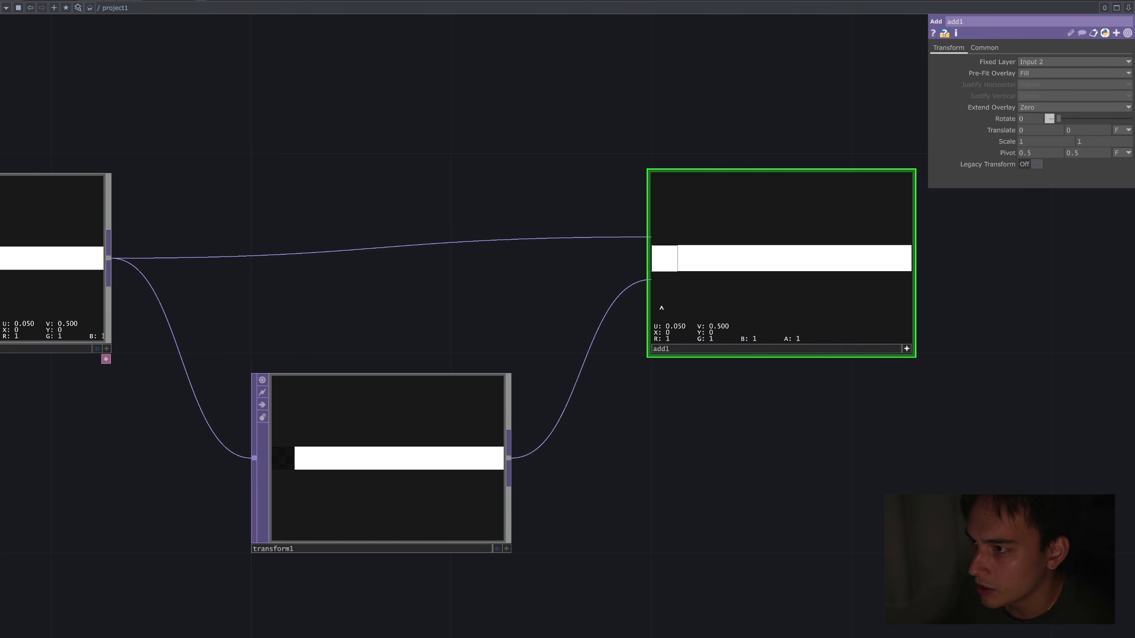
pyautogui.moveTo(717, 258); pyautogui.dragTo(846, 258, button='middle')
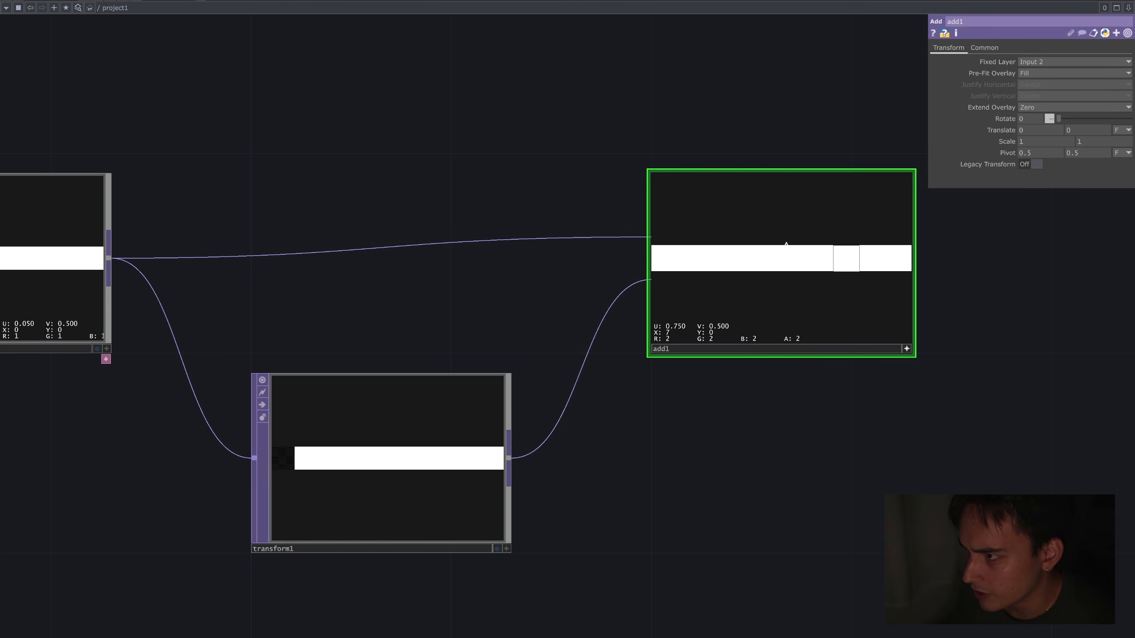
pyautogui.moveTo(907, 351); pyautogui.dragTo(730, 338)
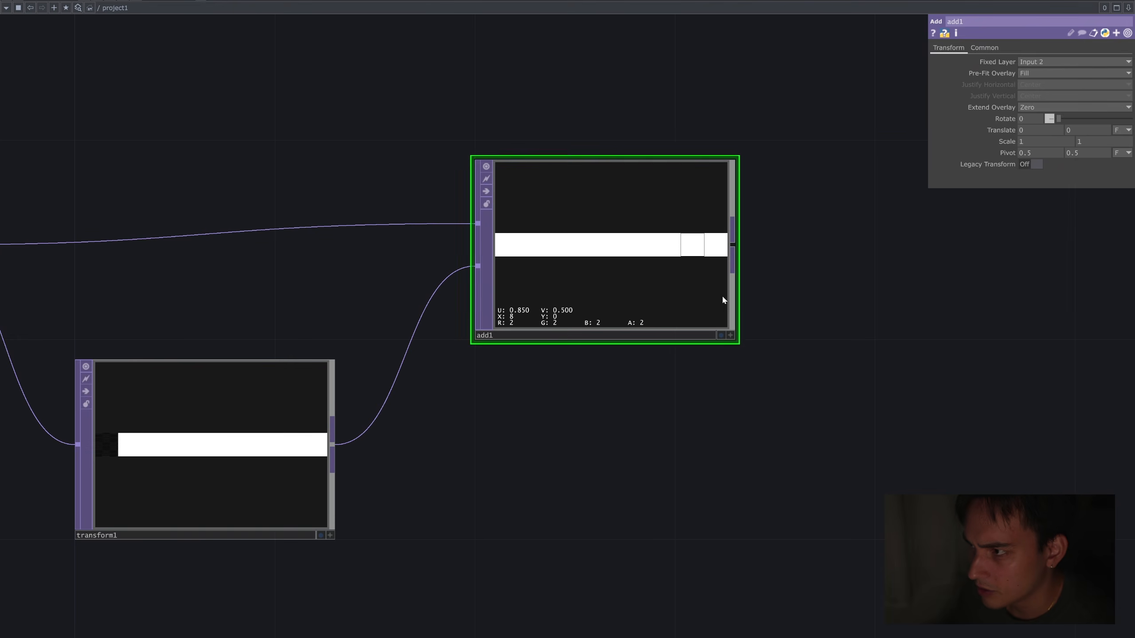
# Add a second Add TOP fed by the first Add operator's output, placed to its right.
pyautogui.rightClick(733, 245)
pyautogui.click(765, 126)
pyautogui.click(1055, 245)
pyautogui.moveTo(930, 370); pyautogui.dragTo(767, 367)
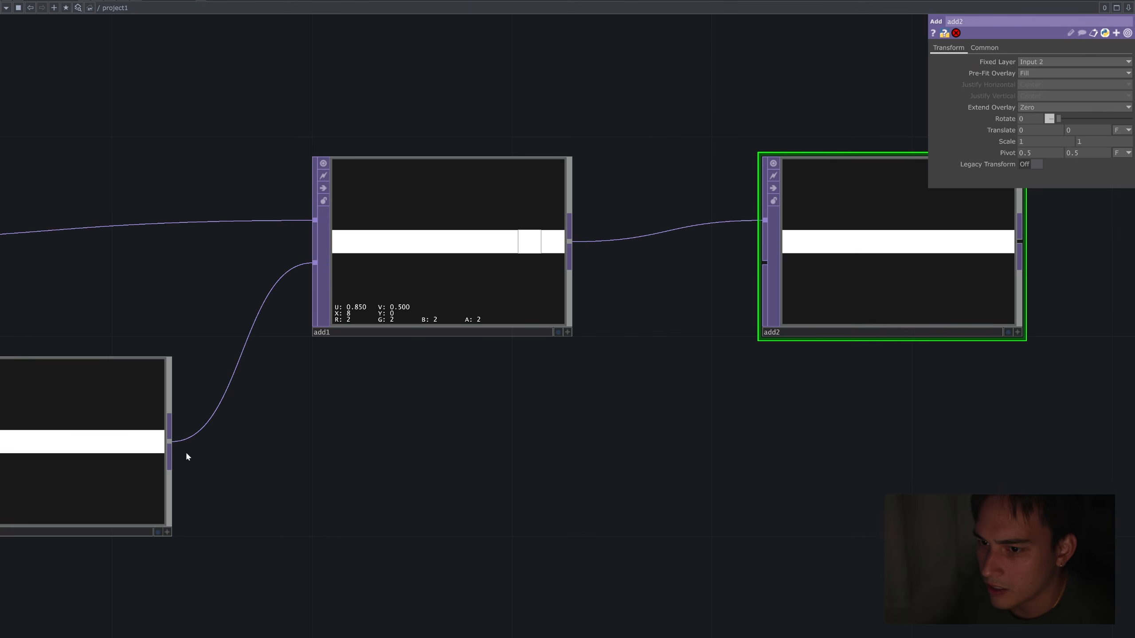
pyautogui.rightClick(169, 445)
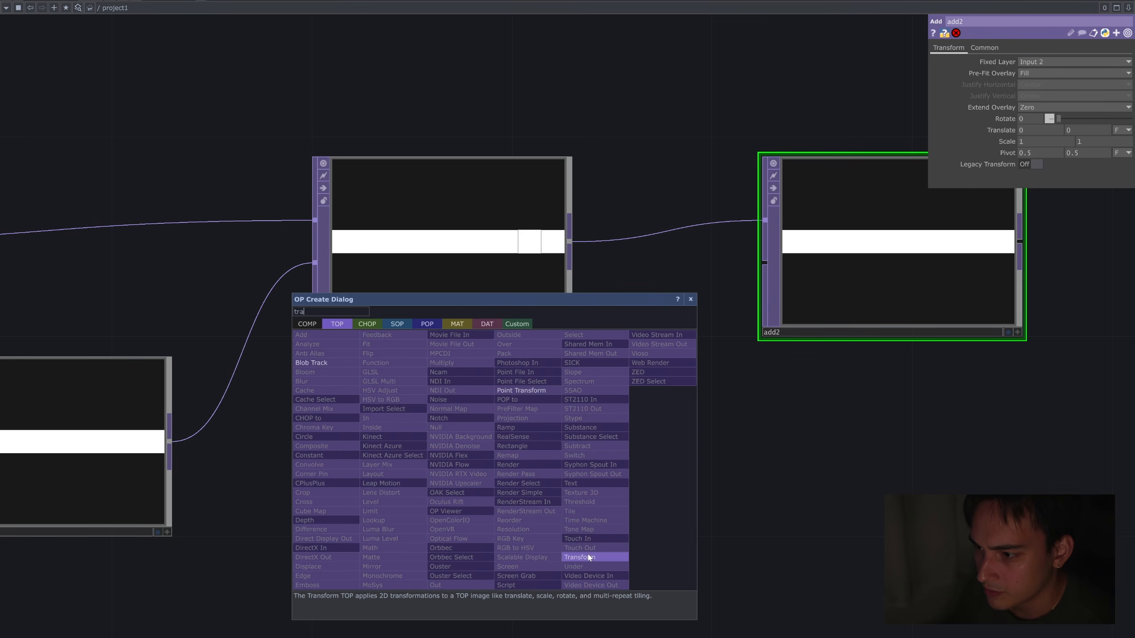
pyautogui.click(493, 455)
pyautogui.click(624, 454)
pyautogui.press('Delete')
# Duplicate the Transform TOP, place the copy below and between the two Add operators, and feed it from the original Transform.
pyautogui.click(98, 453)
pyautogui.hotkey('ctrl', 'c')
pyautogui.hotkey('ctrl', 'v')
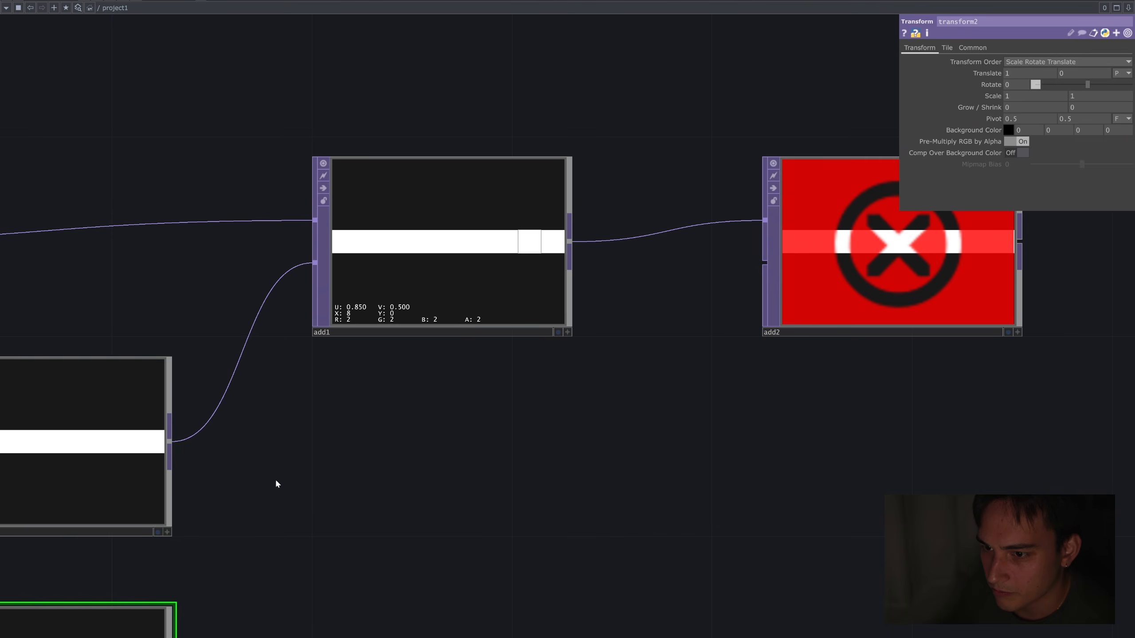
pyautogui.click(592, 496)
pyautogui.moveTo(173, 442); pyautogui.dragTo(465, 492)
pyautogui.moveTo(638, 500); pyautogui.dragTo(740, 454)
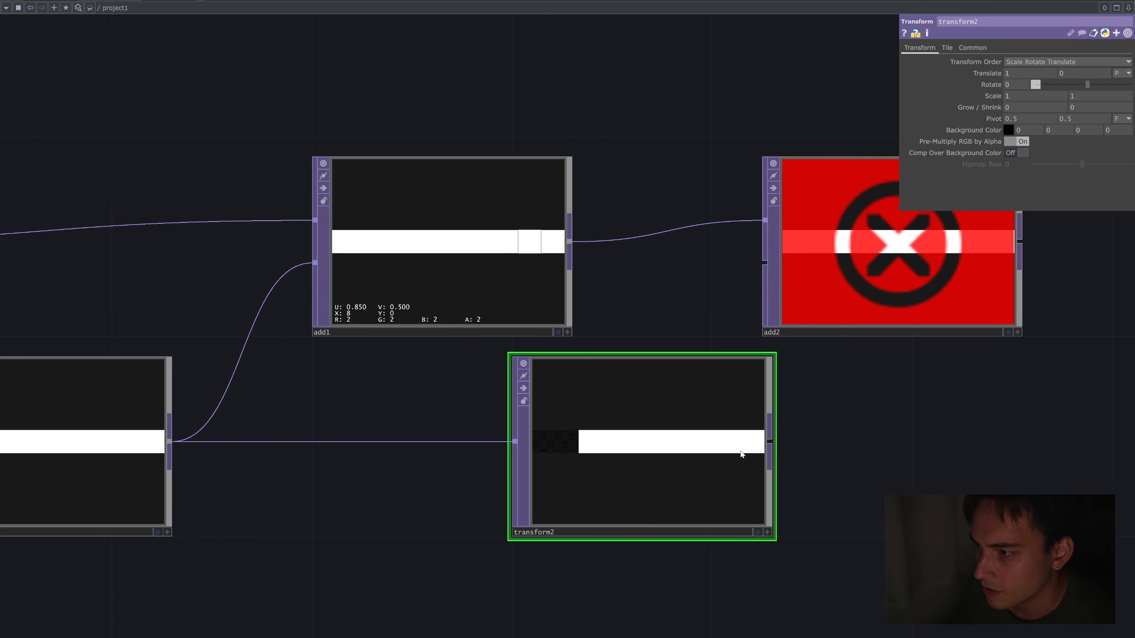
pyautogui.moveTo(391, 547); pyautogui.dragTo(563, 593)
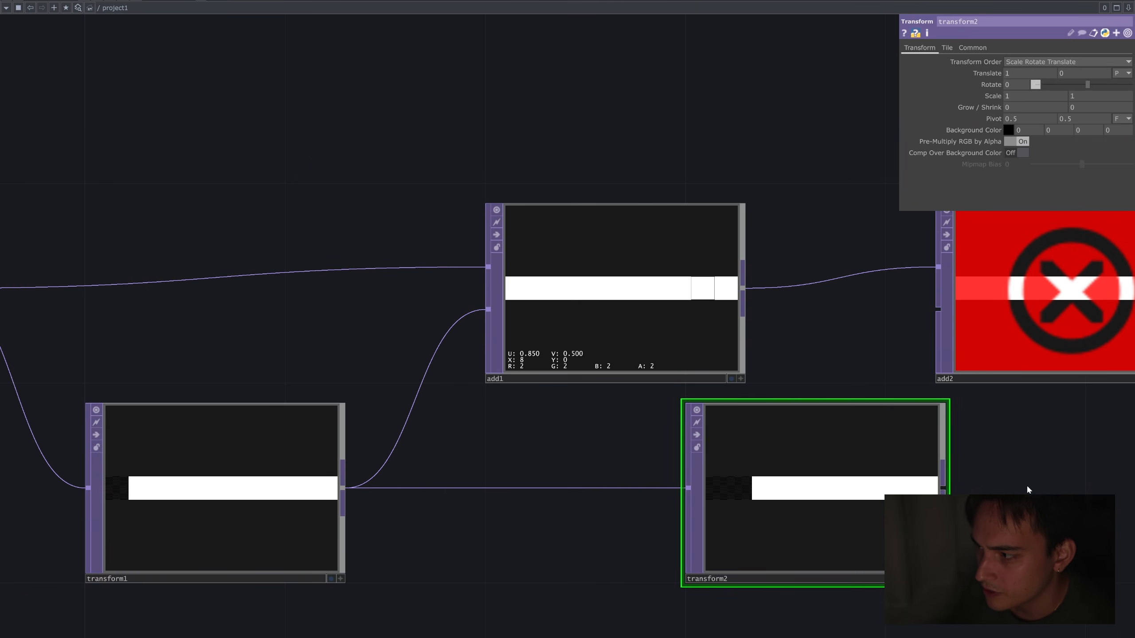
# Connect the second Transform's output to the second input of the second Add operator.
pyautogui.moveTo(1023, 485); pyautogui.dragTo(893, 469)
pyautogui.moveTo(811, 472); pyautogui.dragTo(900, 322)
pyautogui.moveTo(968, 408); pyautogui.dragTo(747, 448)
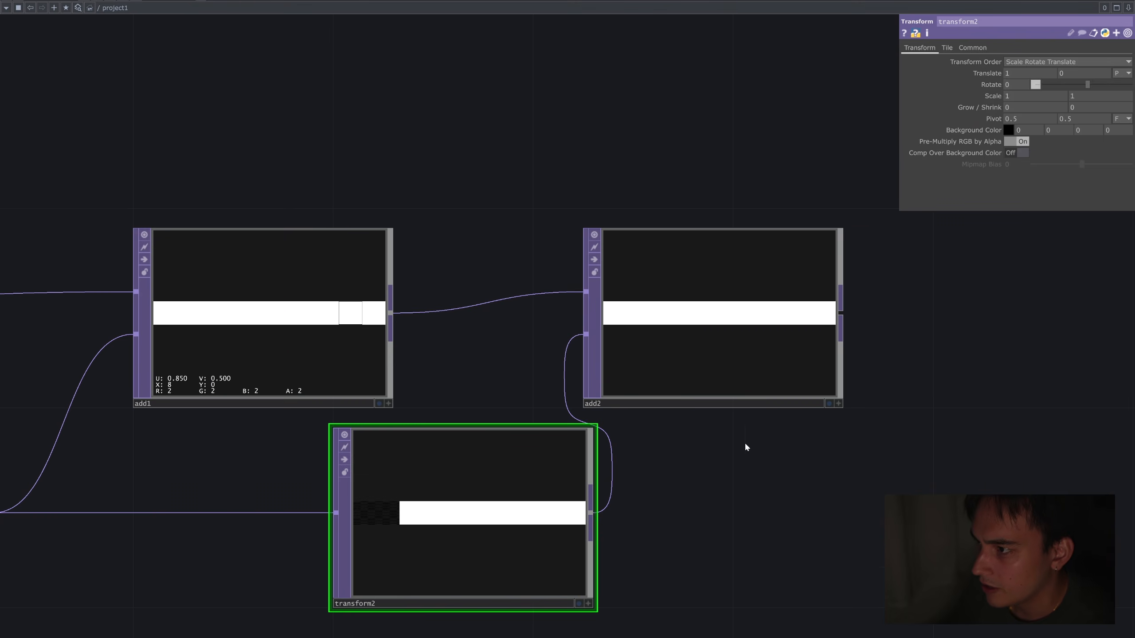
pyautogui.moveTo(622, 313)
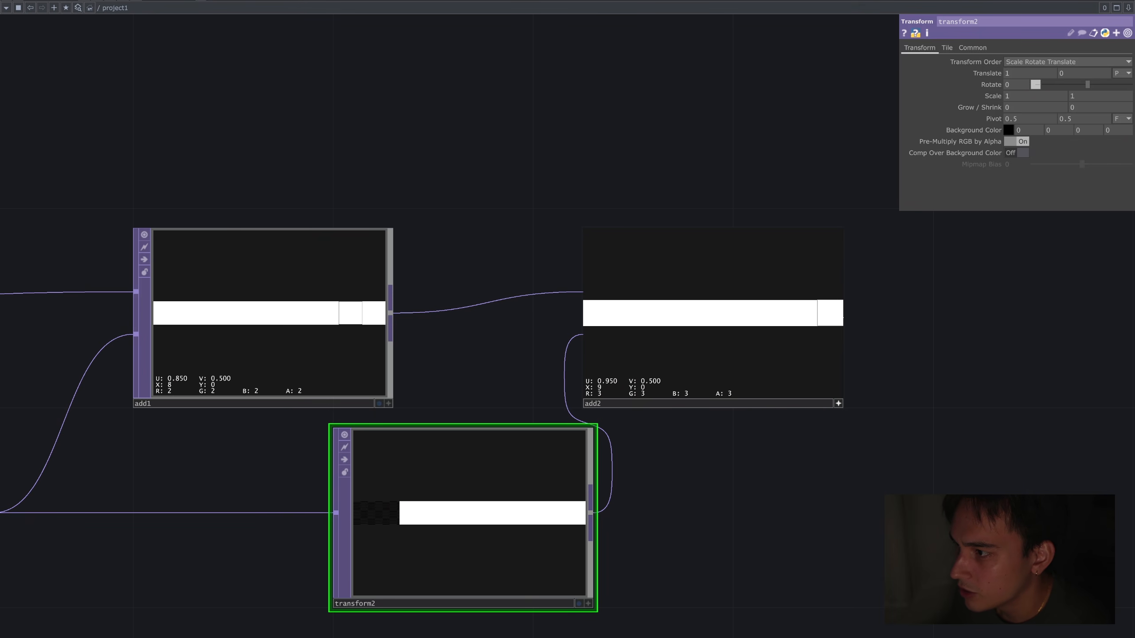
# Move the second Add and second Transform farther right to space out the network, and deactivate the second Add's viewer.
pyautogui.scroll(-3, 867, 413)
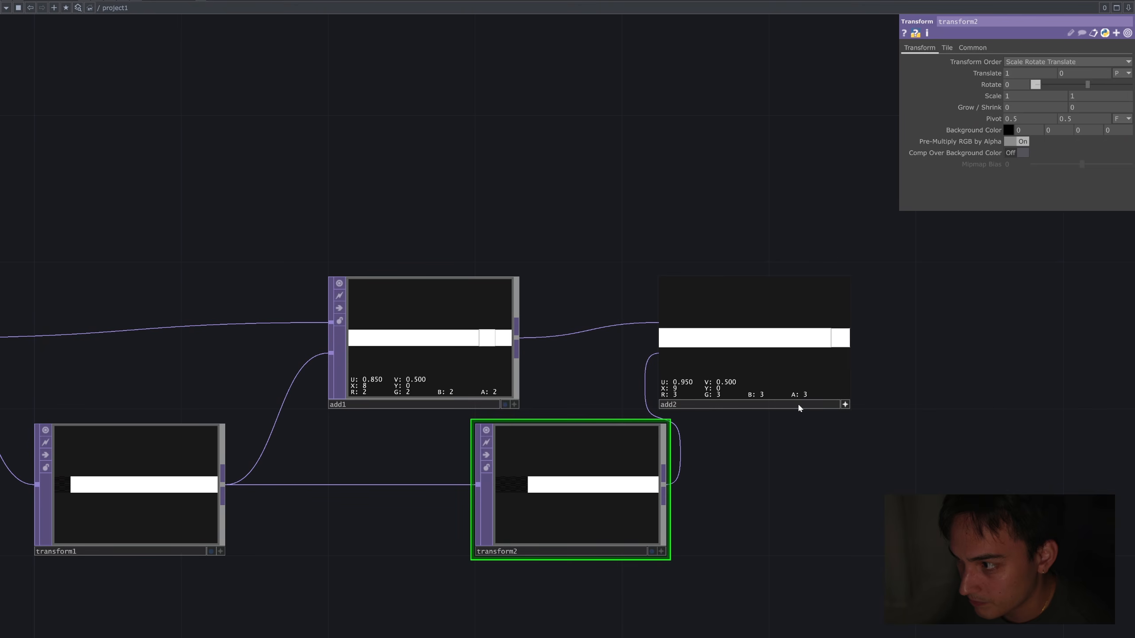
pyautogui.moveTo(798, 402); pyautogui.dragTo(890, 398)
pyautogui.scroll(-2, 781, 479)
pyautogui.moveTo(630, 471); pyautogui.dragTo(736, 494)
pyautogui.moveTo(894, 430); pyautogui.dragTo(1003, 430)
pyautogui.scroll(-2, 935, 492)
pyautogui.moveTo(620, 553); pyautogui.dragTo(686, 486)
pyautogui.scroll(-2, 722, 479)
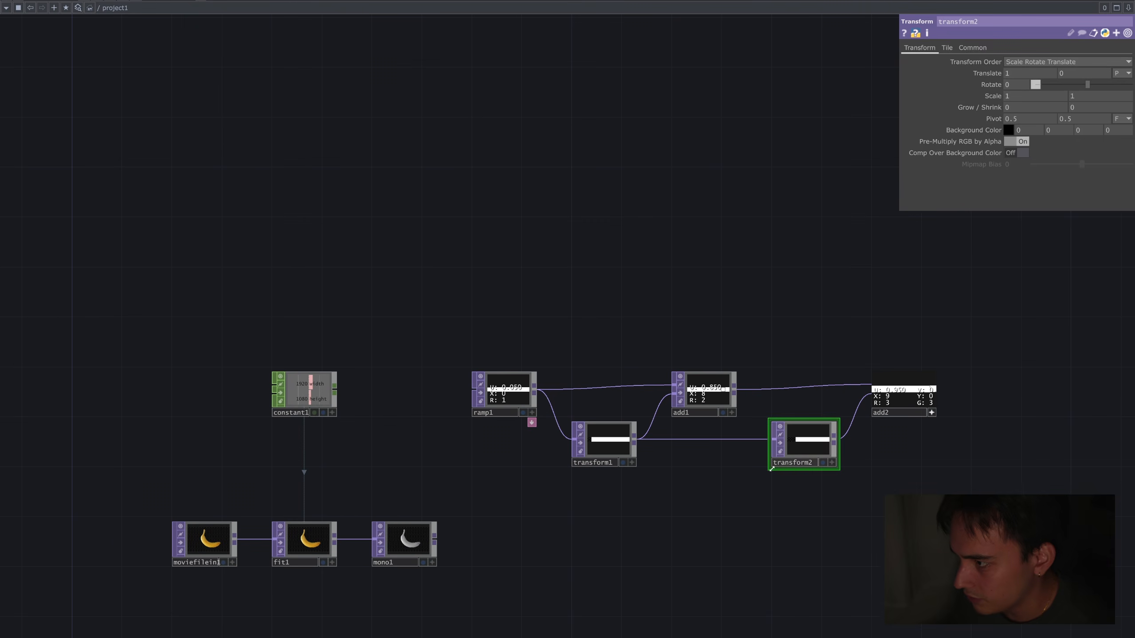
pyautogui.click(961, 419)
pyautogui.click(931, 412)
pyautogui.scroll(-2, 782, 492)
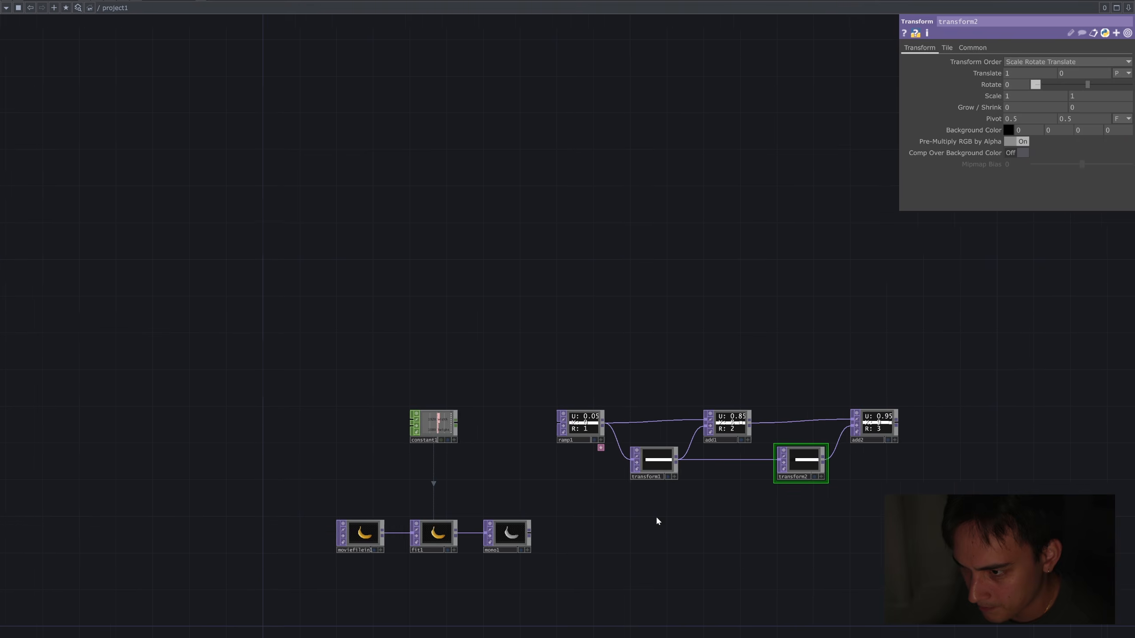
pyautogui.scroll(3, 670, 510)
pyautogui.scroll(3, 367, 347)
pyautogui.moveTo(274, 397); pyautogui.dragTo(385, 371)
pyautogui.scroll(3, 280, 376)
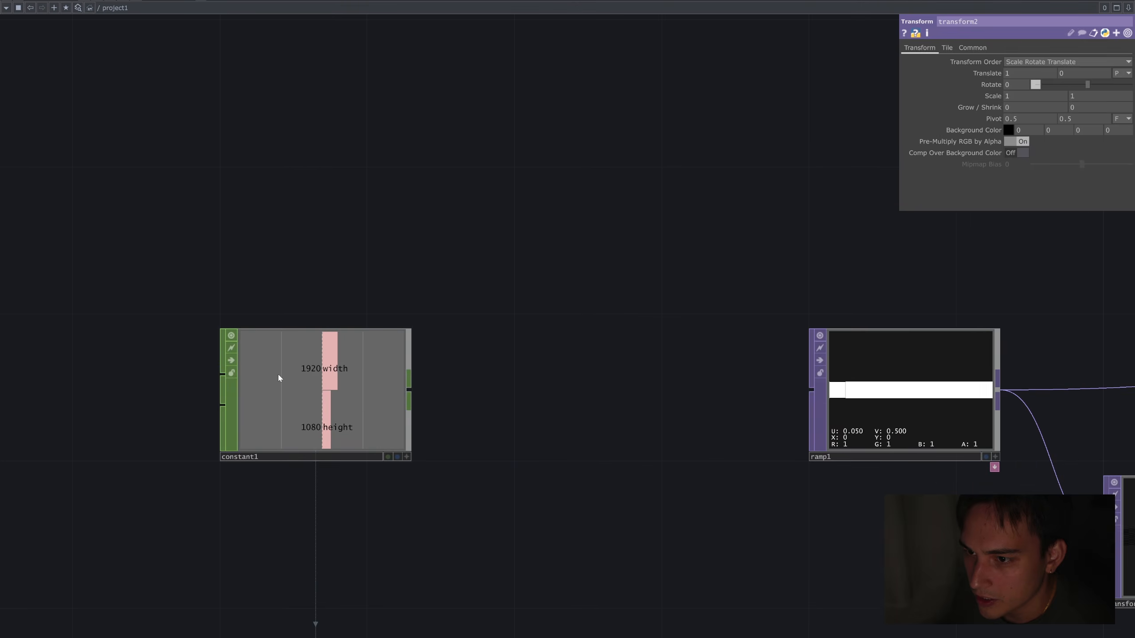
pyautogui.scroll(-5, 286, 371)
pyautogui.moveTo(717, 282); pyautogui.dragTo(677, 278)
pyautogui.scroll(-1, 719, 281)
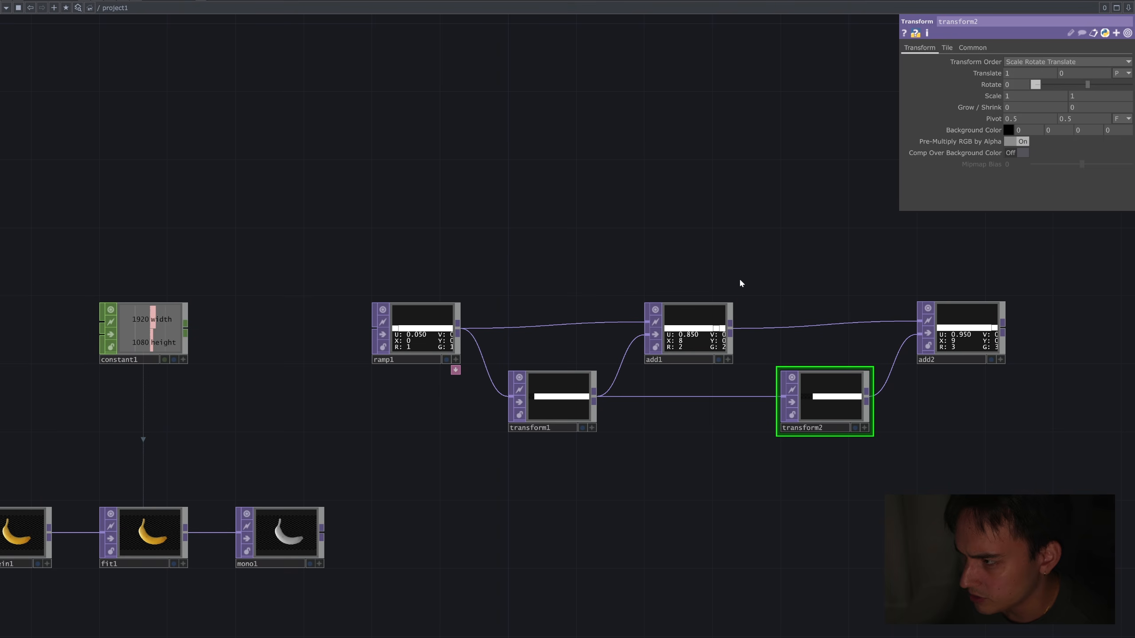
# Duplicate the Ramp TOP and place the unconnected copy in the free space directly above the original.
pyautogui.moveTo(804, 284); pyautogui.dragTo(773, 369)
pyautogui.moveTo(915, 276); pyautogui.dragTo(400, 485, button='right')
pyautogui.moveTo(468, 281); pyautogui.dragTo(563, 328)
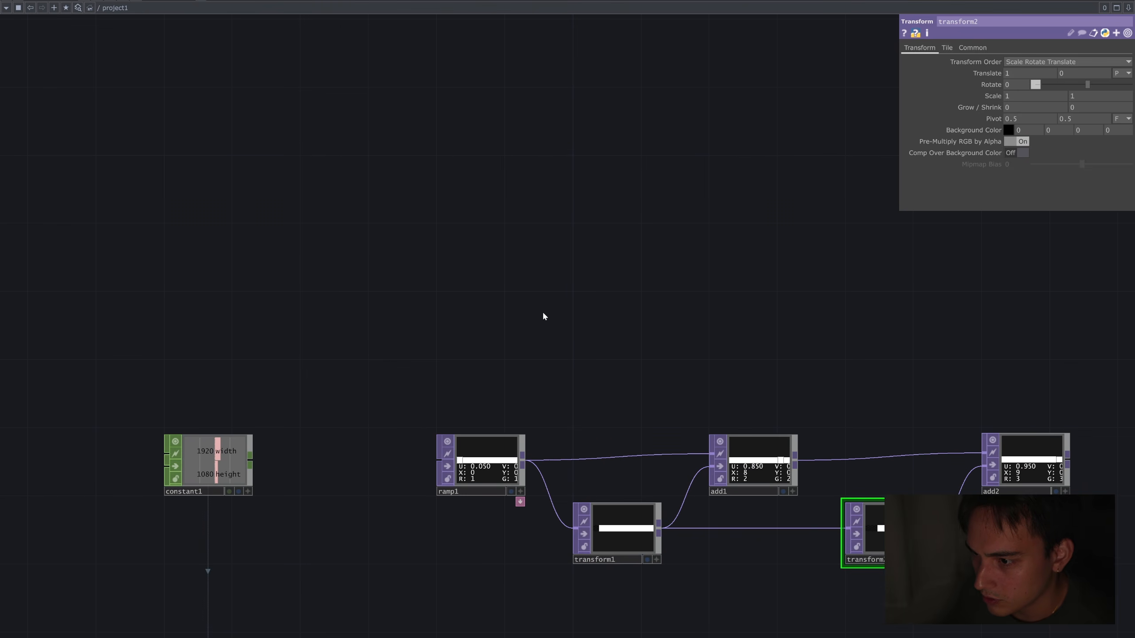
pyautogui.click(480, 475)
pyautogui.hotkey('ctrl', 'c')
pyautogui.hotkey('ctrl', 'v')
pyautogui.moveTo(490, 619); pyautogui.dragTo(477, 197)
pyautogui.scroll(2, 554, 230)
pyautogui.scroll(-2, 635, 349)
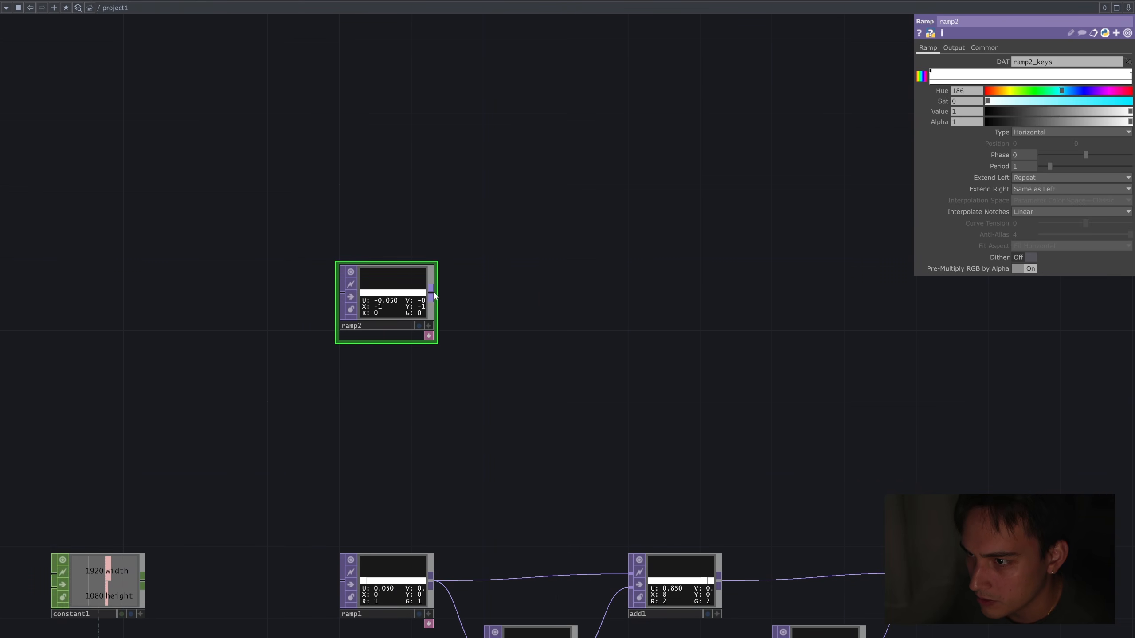
# Add an Add TOP fed by the copied Ramp's output, placed to its right.
pyautogui.scroll(1, 565, 342)
pyautogui.click(410, 325)
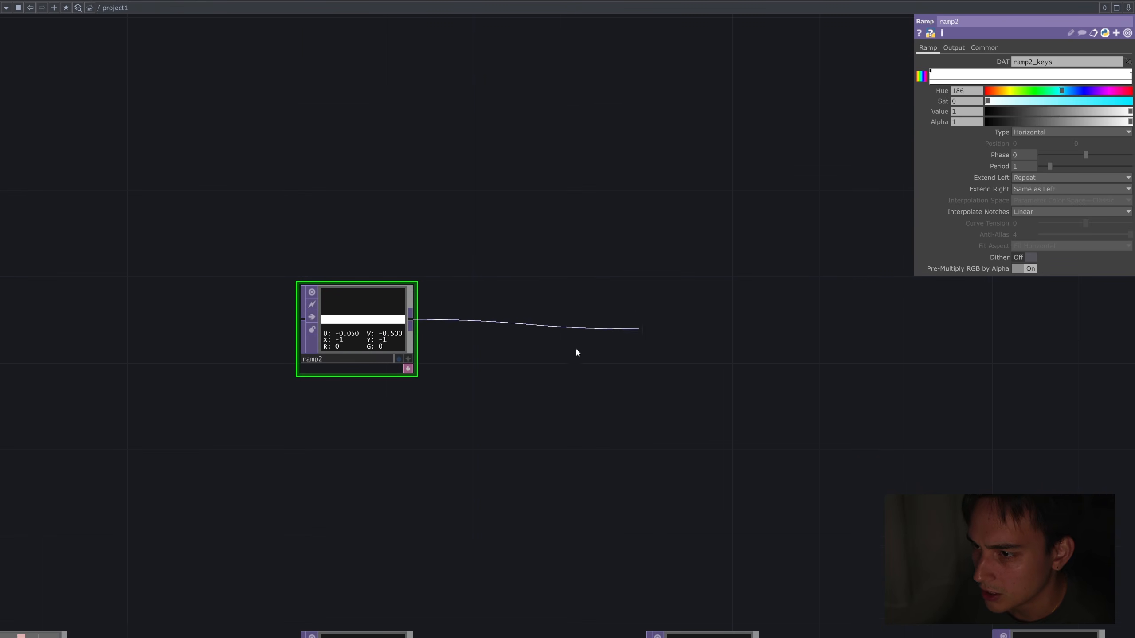
pyautogui.click(617, 331)
pyautogui.click(450, 212)
pyautogui.click(618, 322)
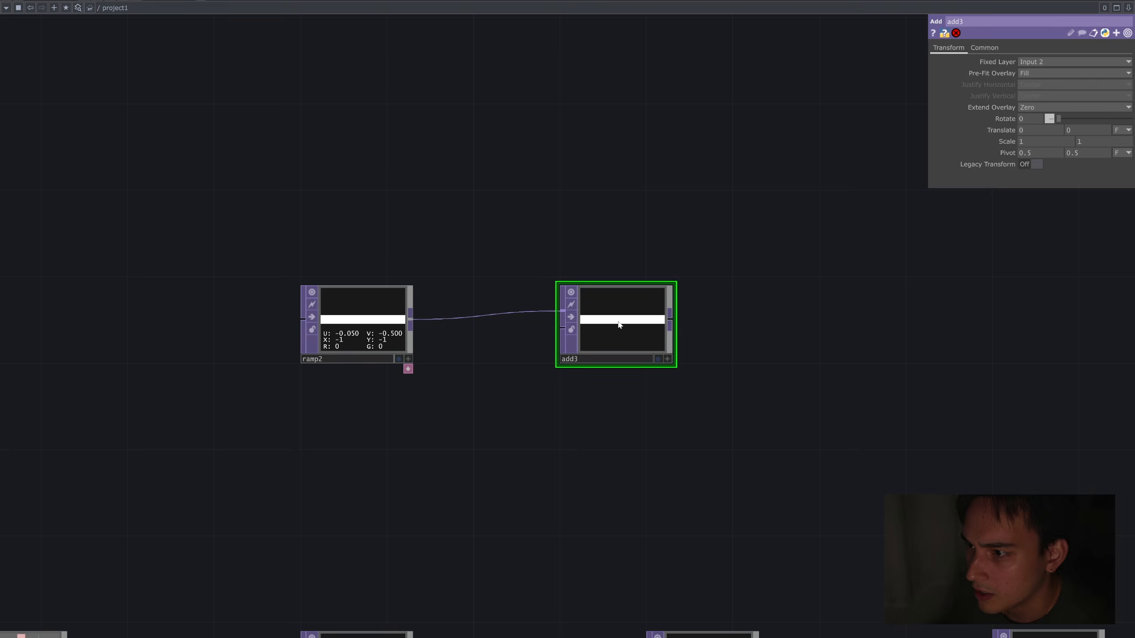
# Examine the first Ramp and the two Transforms of the lower accumulation chain.
pyautogui.scroll(-3, 715, 383)
pyautogui.moveTo(727, 378); pyautogui.dragTo(721, 267)
pyautogui.click(565, 577)
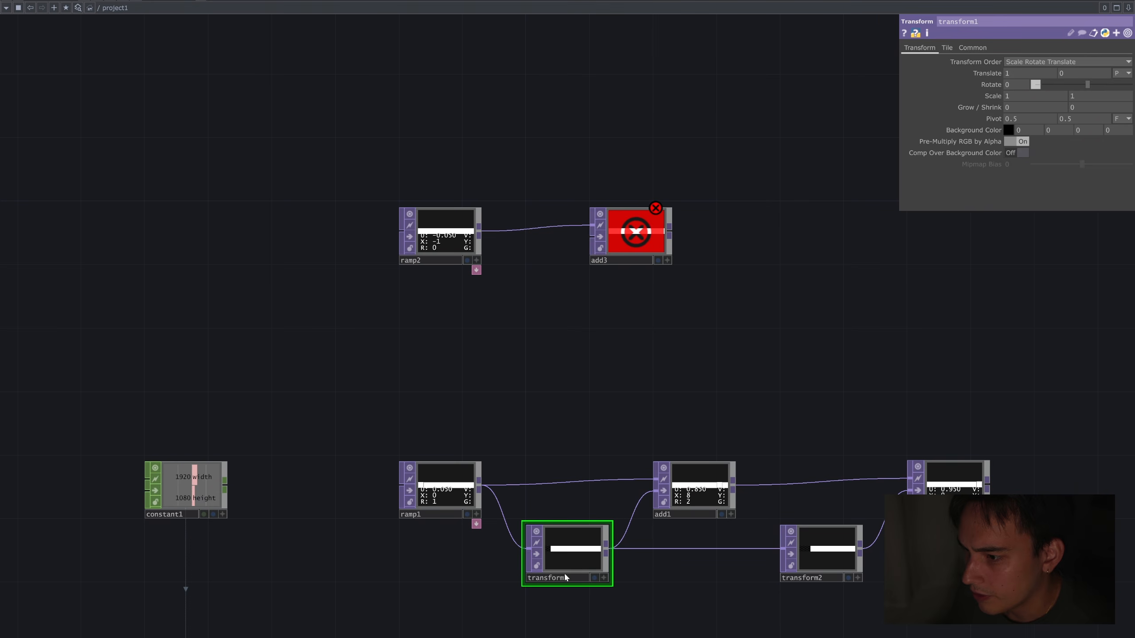
pyautogui.click(440, 487)
pyautogui.click(818, 554)
pyautogui.scroll(-3, 780, 344)
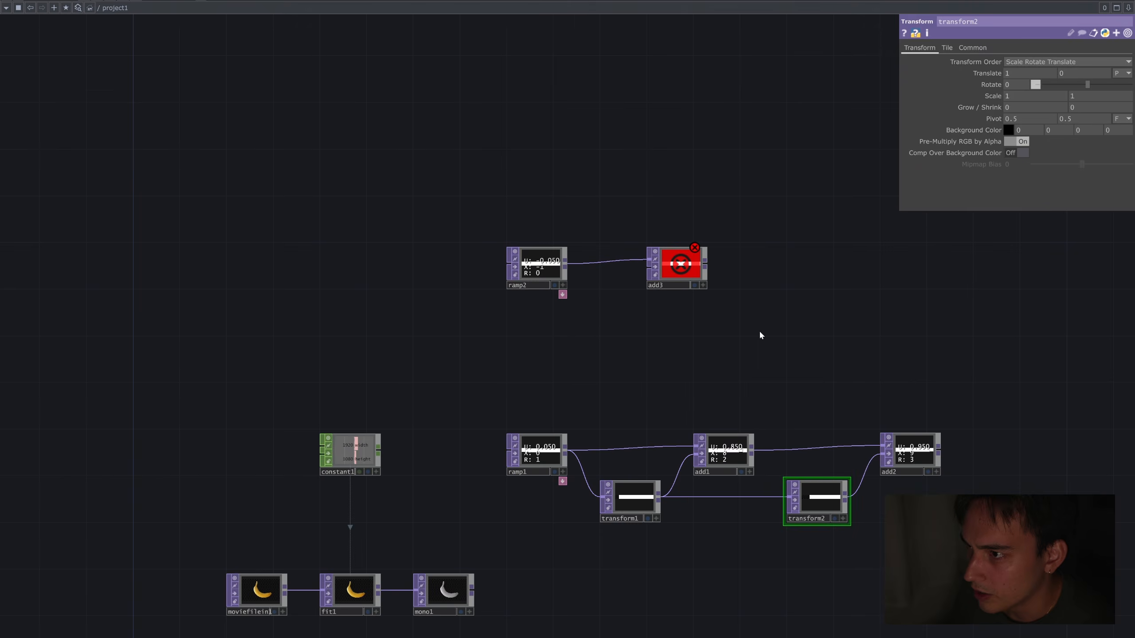
pyautogui.moveTo(684, 275); pyautogui.dragTo(681, 342)
pyautogui.scroll(2, 681, 342)
pyautogui.scroll(3, 681, 345)
pyautogui.rightClick(546, 312)
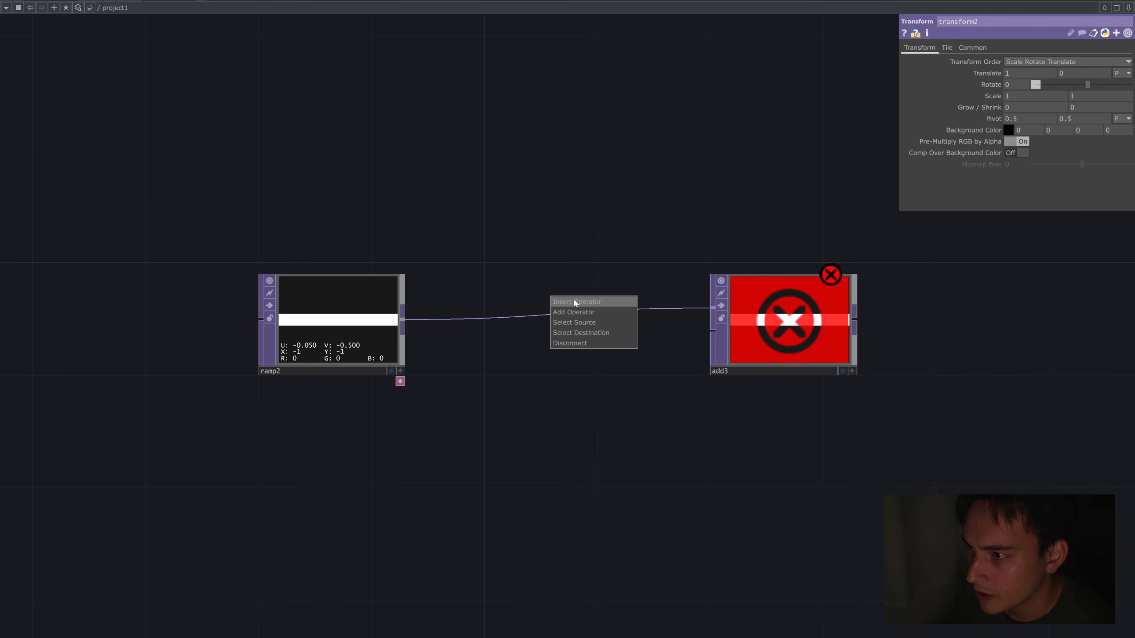
pyautogui.click(575, 305)
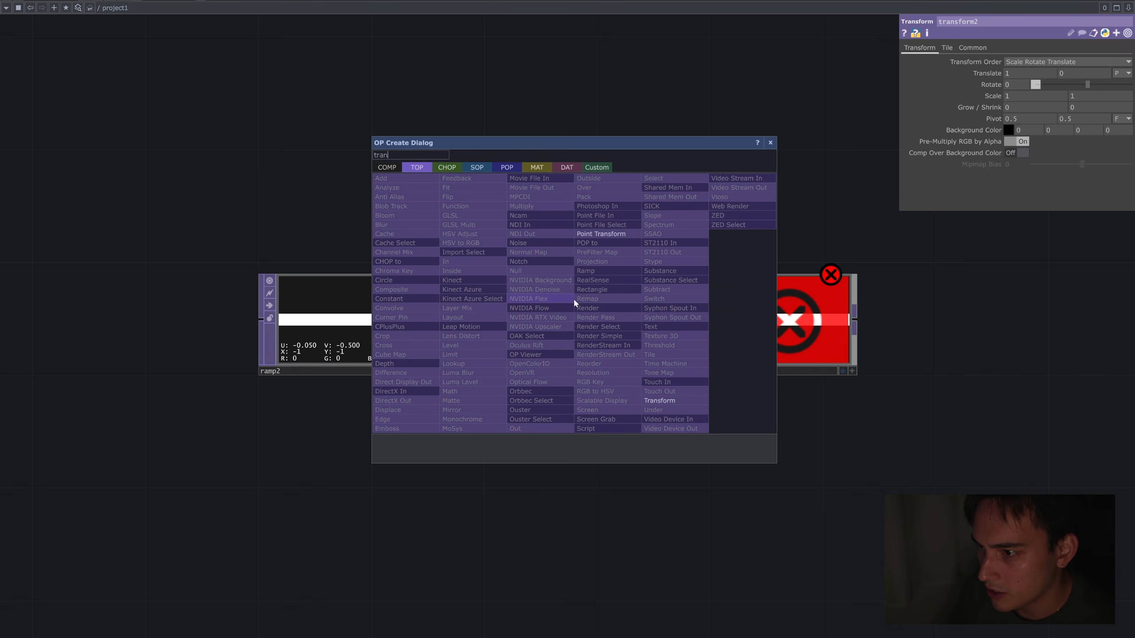
pyautogui.press('Escape')
# Add a Transform TOP fed by the copied Ramp, placed below the wire, and connect it to the Add's second input.
pyautogui.rightClick(403, 321)
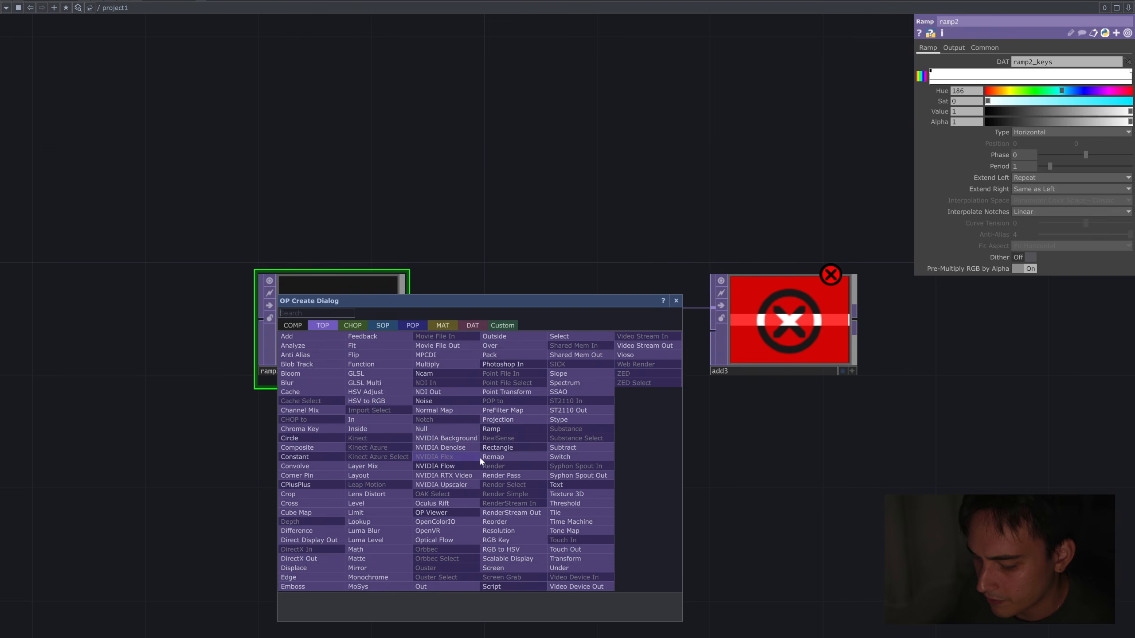
pyautogui.write('trans')
pyautogui.click(565, 559)
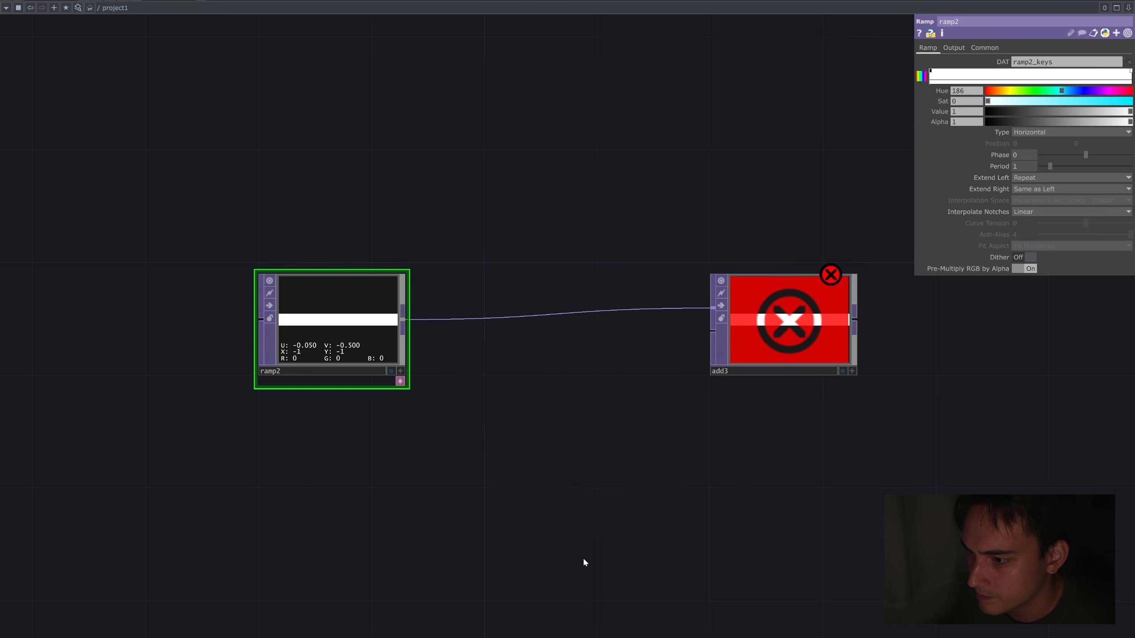
pyautogui.click(586, 465)
pyautogui.moveTo(657, 460); pyautogui.dragTo(713, 330)
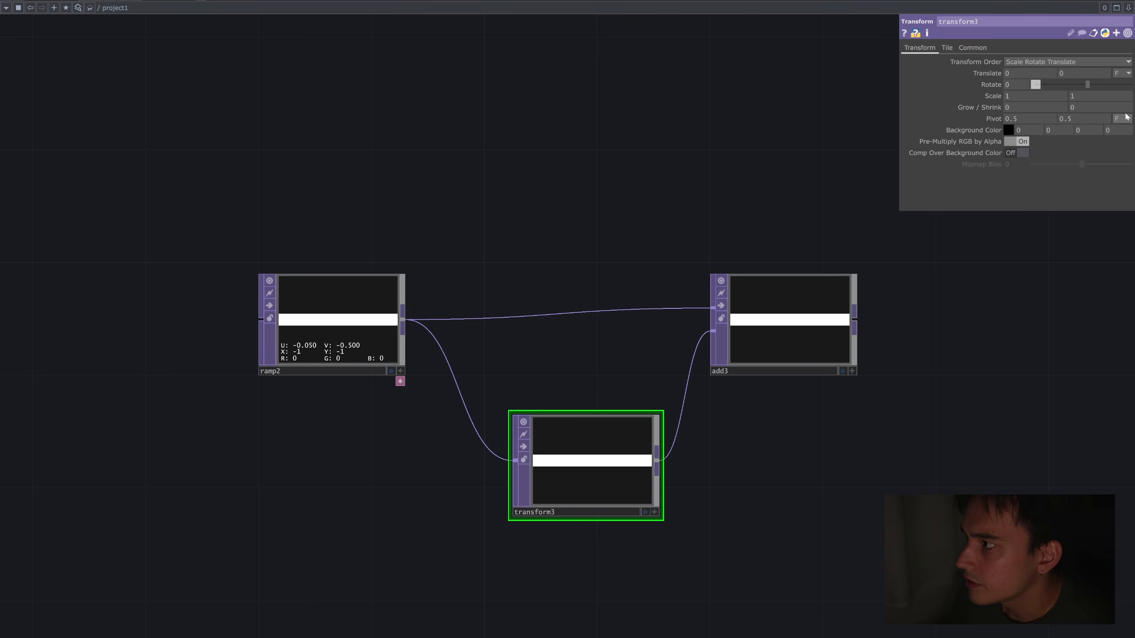
# Switch the new Transform's translate unit to pixels and set its X translation to 1.
pyautogui.click(1120, 72)
pyautogui.click(1114, 85)
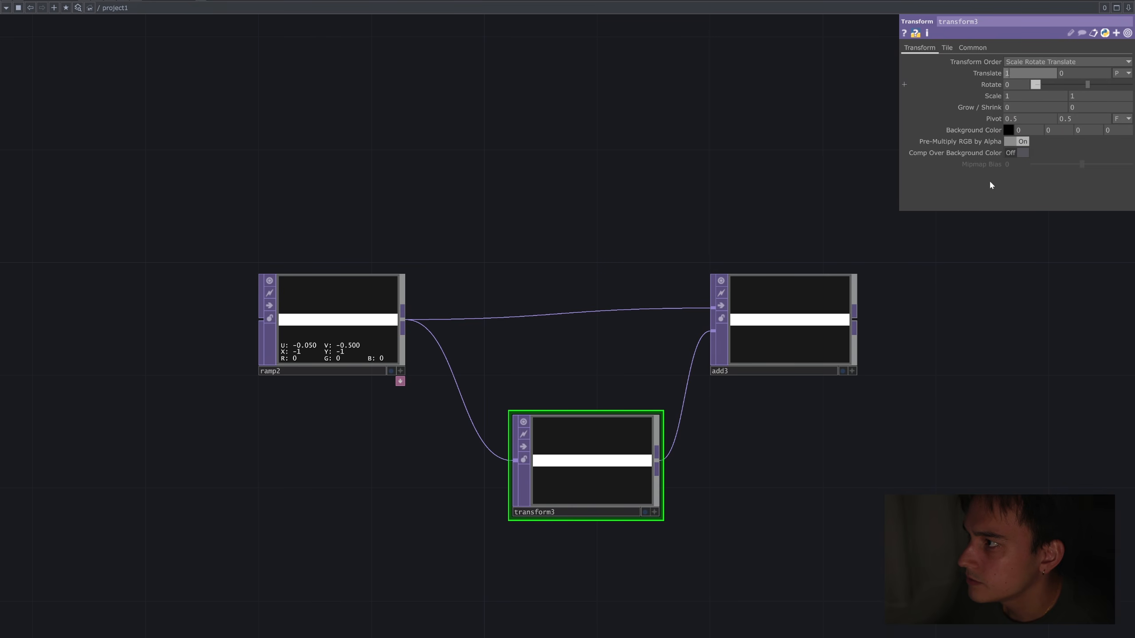
pyautogui.press('Return')
pyautogui.scroll(-3, 851, 430)
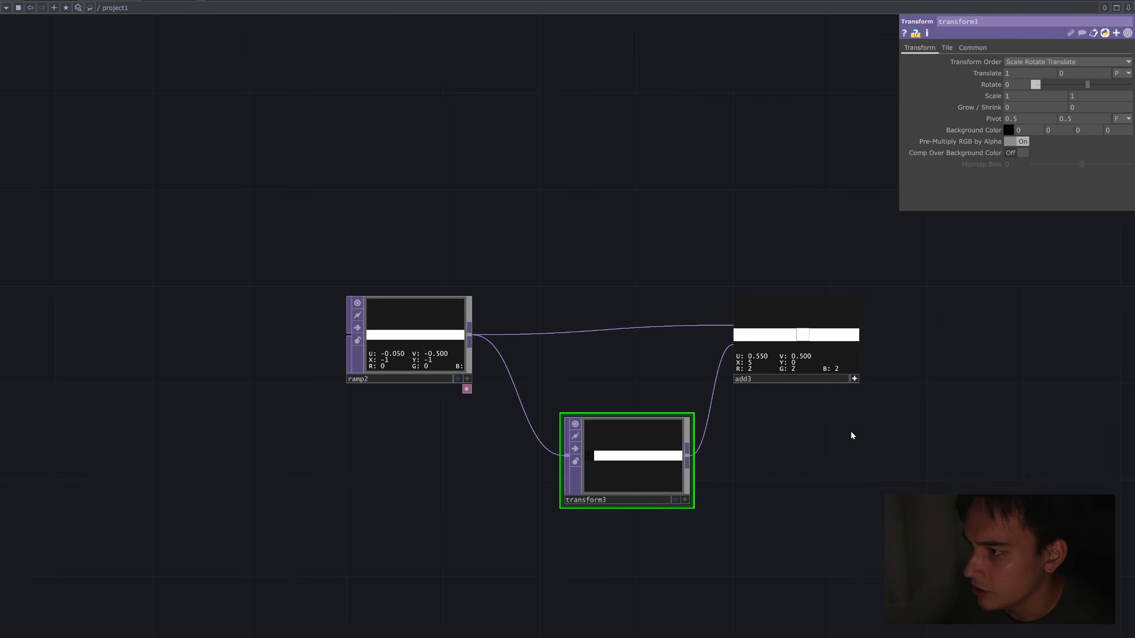
pyautogui.moveTo(712, 451); pyautogui.dragTo(879, 487)
pyautogui.moveTo(746, 447); pyautogui.dragTo(486, 390)
# Duplicate this Transform to the lower right of the Add and feed the copy from the Add's output.
pyautogui.moveTo(716, 399); pyautogui.dragTo(691, 411)
pyautogui.hotkey('ctrl', 'c')
pyautogui.hotkey('ctrl', 'v')
pyautogui.moveTo(371, 470); pyautogui.dragTo(696, 366)
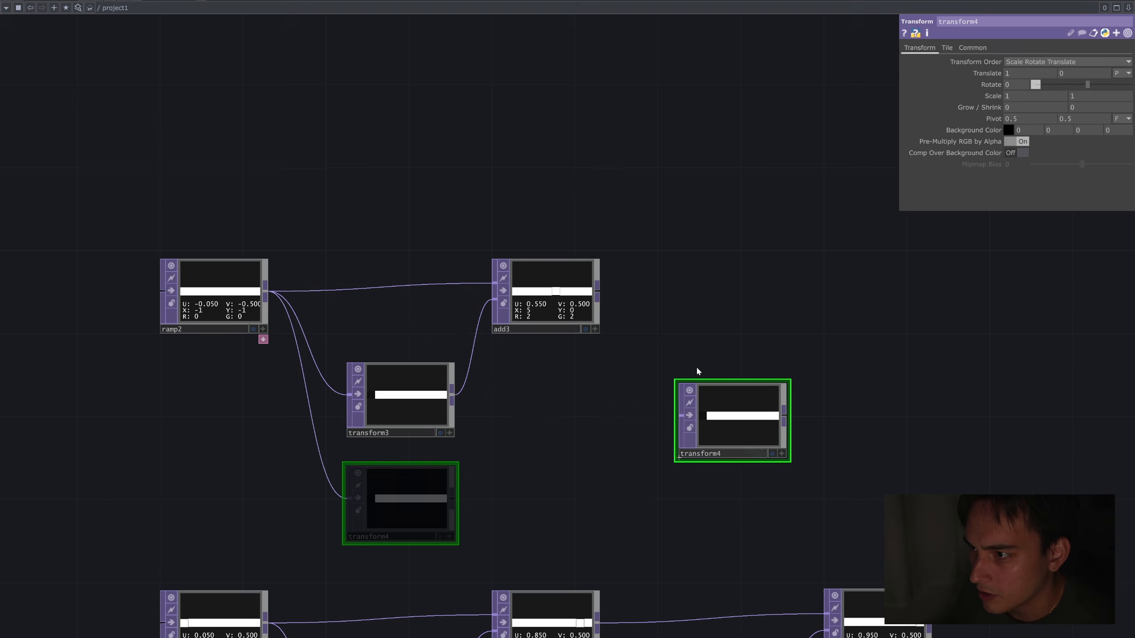
pyautogui.moveTo(597, 291); pyautogui.dragTo(681, 395)
# Duplicate the Add farther right, connecting the original Add to its first input and the copied Transform to its second.
pyautogui.click(559, 291)
pyautogui.hotkey('ctrl', 'c')
pyautogui.hotkey('ctrl', 'v')
pyautogui.moveTo(553, 429); pyautogui.dragTo(864, 306)
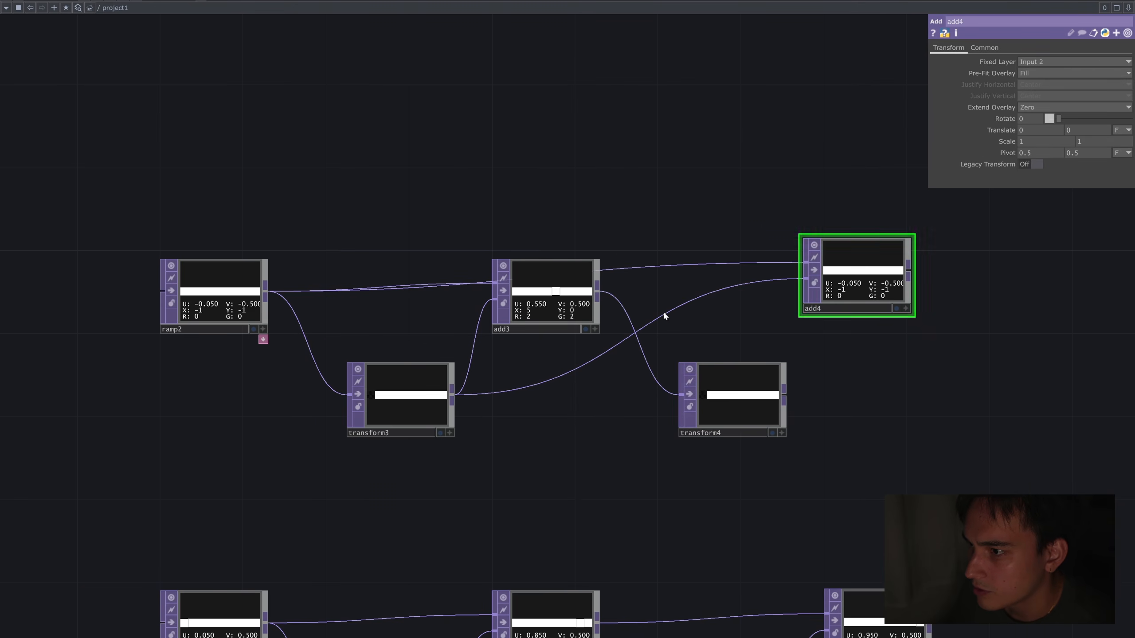
pyautogui.moveTo(597, 291); pyautogui.dragTo(804, 263)
pyautogui.moveTo(784, 393); pyautogui.dragTo(925, 301)
# Set the copied Transform's X translation to 2 pixels.
pyautogui.click(769, 378)
pyautogui.click(1022, 74)
pyautogui.write('2')
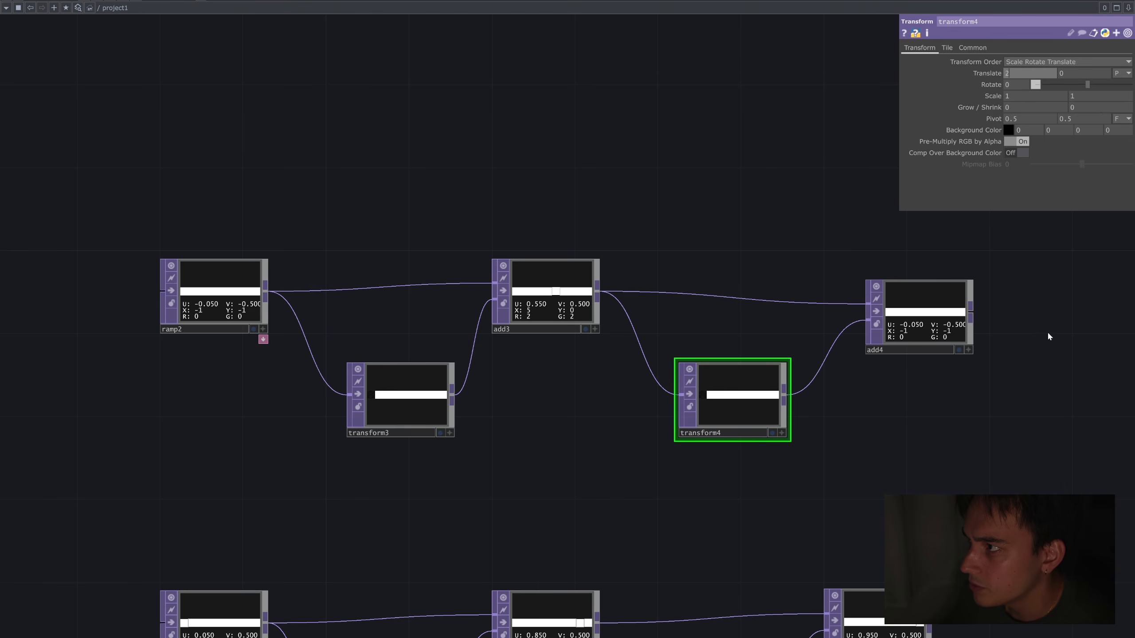
# Inspect the copied Add's pixel values in its viewer and move the node in line with the previous Add.
pyautogui.moveTo(1048, 335); pyautogui.dragTo(813, 299)
pyautogui.press('a')
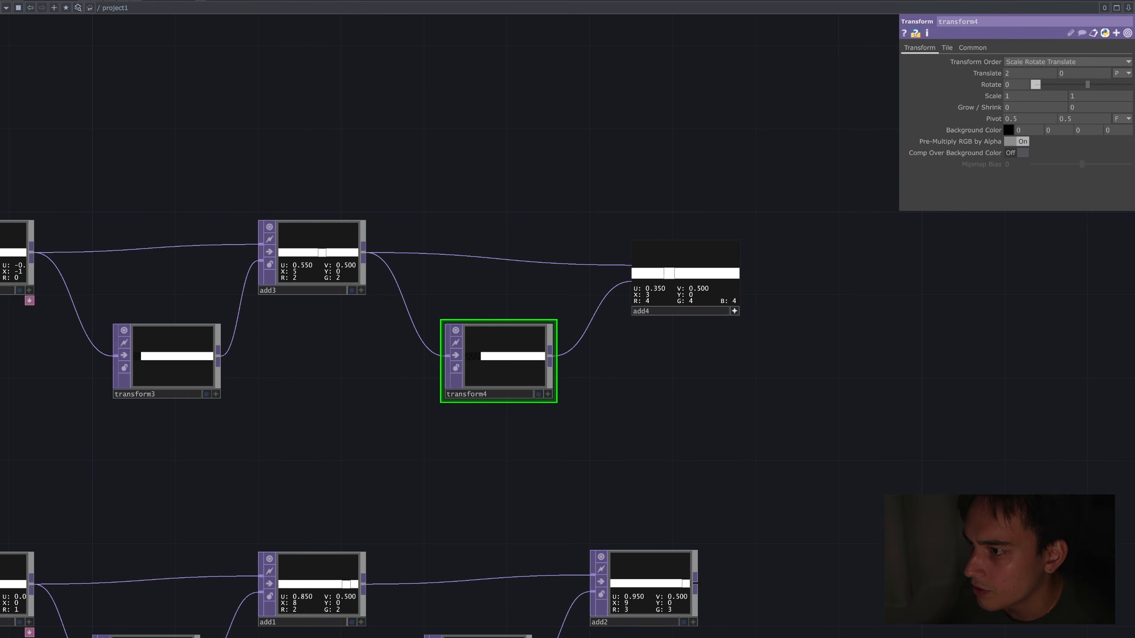
pyautogui.click(734, 310)
pyautogui.moveTo(714, 285); pyautogui.dragTo(732, 264)
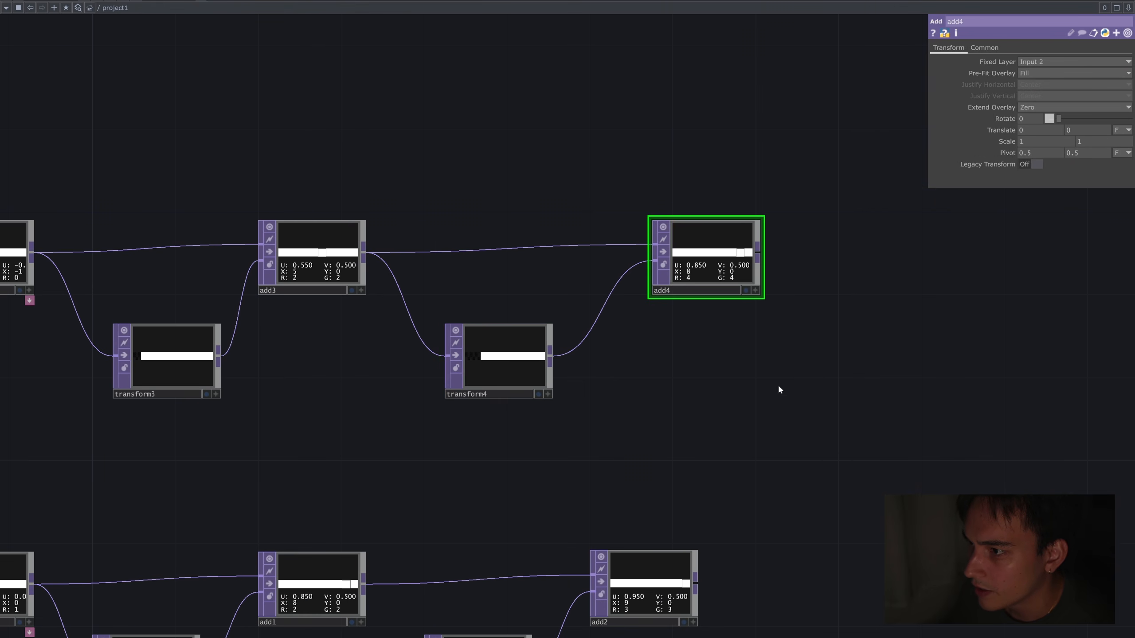
# Duplicate the latest Transform and Add pair to the right and feed both copies from the previous Add's output.
pyautogui.moveTo(787, 415); pyautogui.dragTo(535, 286, button='right')
pyautogui.hotkey('ctrl', 'c')
pyautogui.hotkey('ctrl', 'v')
pyautogui.moveTo(504, 533); pyautogui.dragTo(857, 347)
pyautogui.moveTo(758, 252); pyautogui.dragTo(800, 376)
pyautogui.moveTo(758, 253); pyautogui.dragTo(1007, 265)
# Line up the newly copied Add and Transform with the existing rows, spacing them farther right.
pyautogui.moveTo(1032, 398); pyautogui.dragTo(878, 218, button='right')
pyautogui.moveTo(879, 218); pyautogui.dragTo(663, 210)
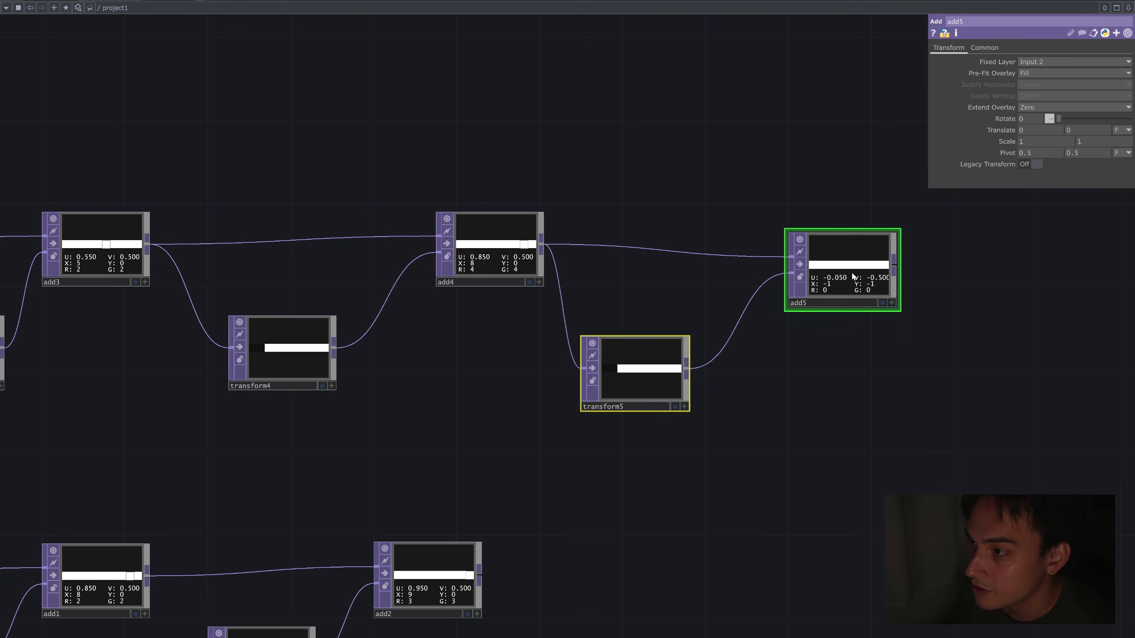
pyautogui.moveTo(851, 273); pyautogui.dragTo(935, 252)
pyautogui.click(685, 366)
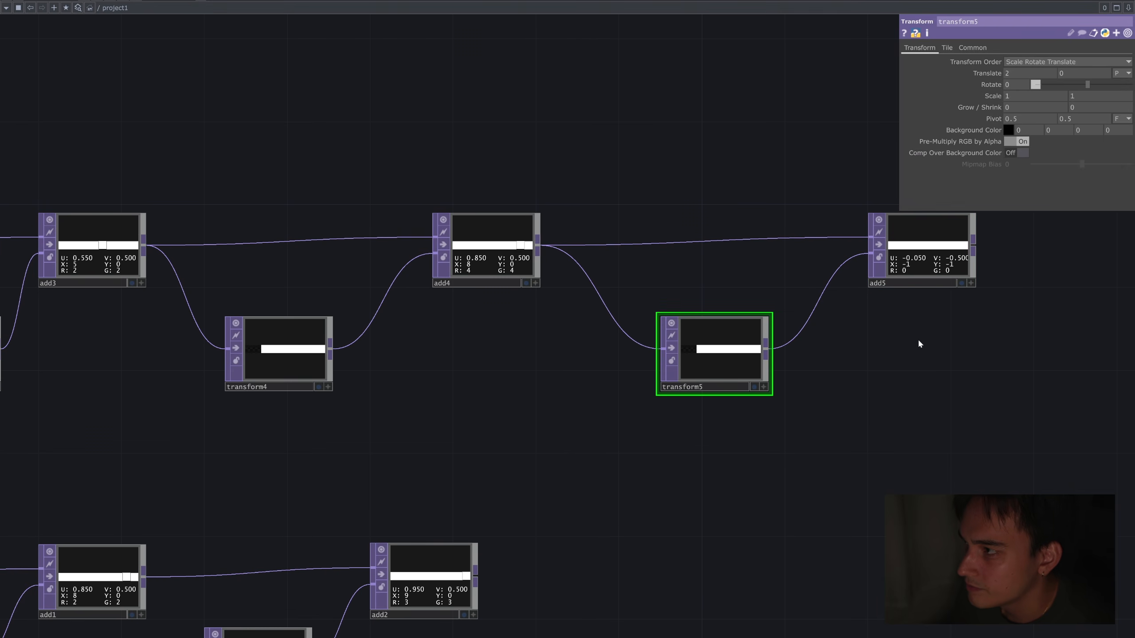
# Set the newest Transform's X translation to 4 pixels.
pyautogui.write('4')
pyautogui.press('Return')
pyautogui.moveTo(975, 391); pyautogui.dragTo(949, 415)
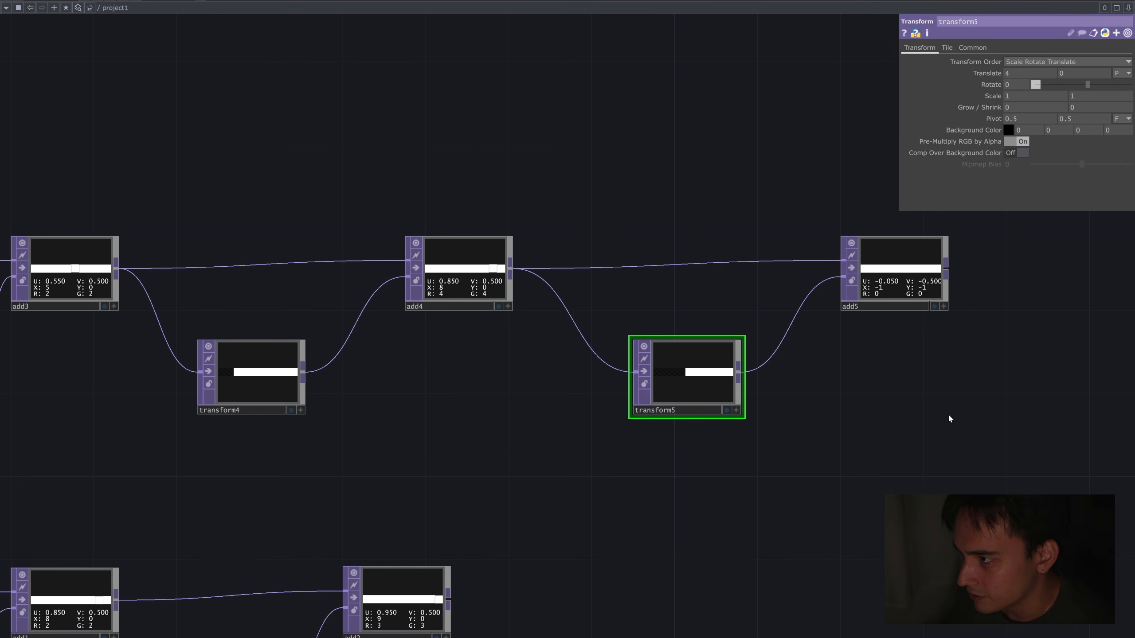
# Examine the accumulated pixel values in the last Add's viewer and the translation of the Transform feeding it.
pyautogui.click(929, 288)
pyautogui.scroll(4, 930, 290)
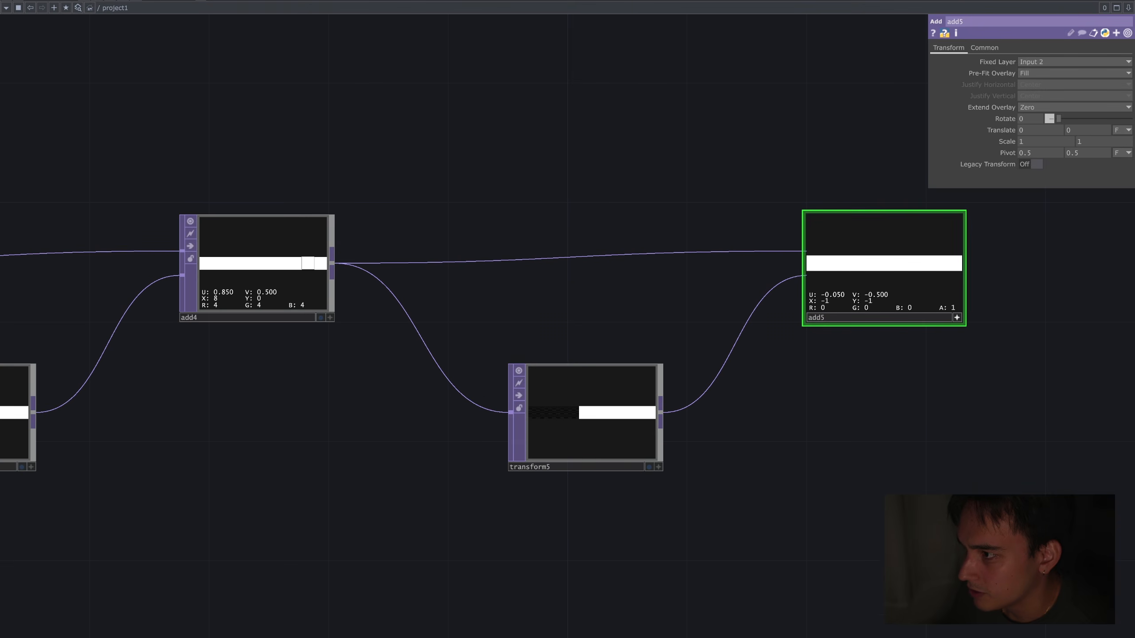
pyautogui.scroll(-4, 413, 388)
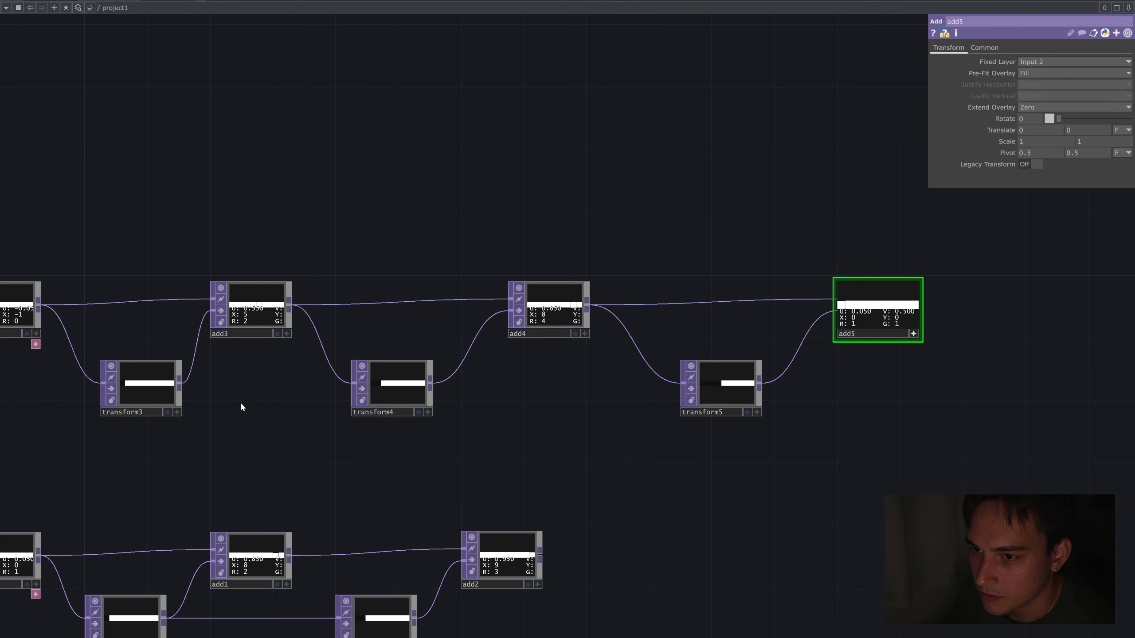
pyautogui.scroll(3, 757, 450)
pyautogui.click(721, 385)
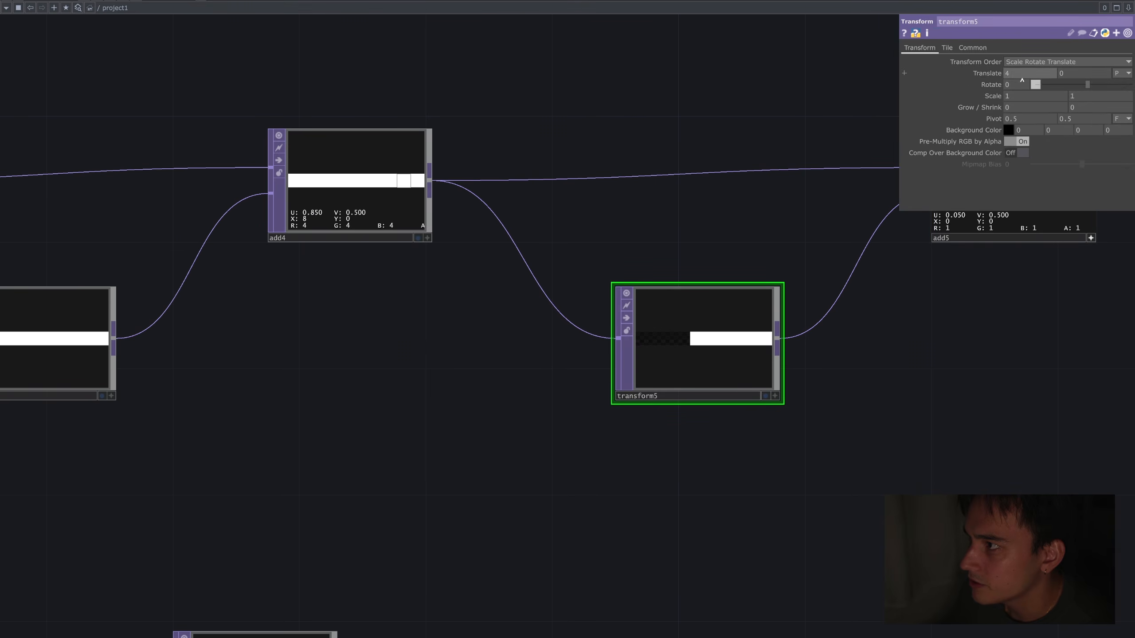
pyautogui.moveTo(856, 380); pyautogui.dragTo(650, 448)
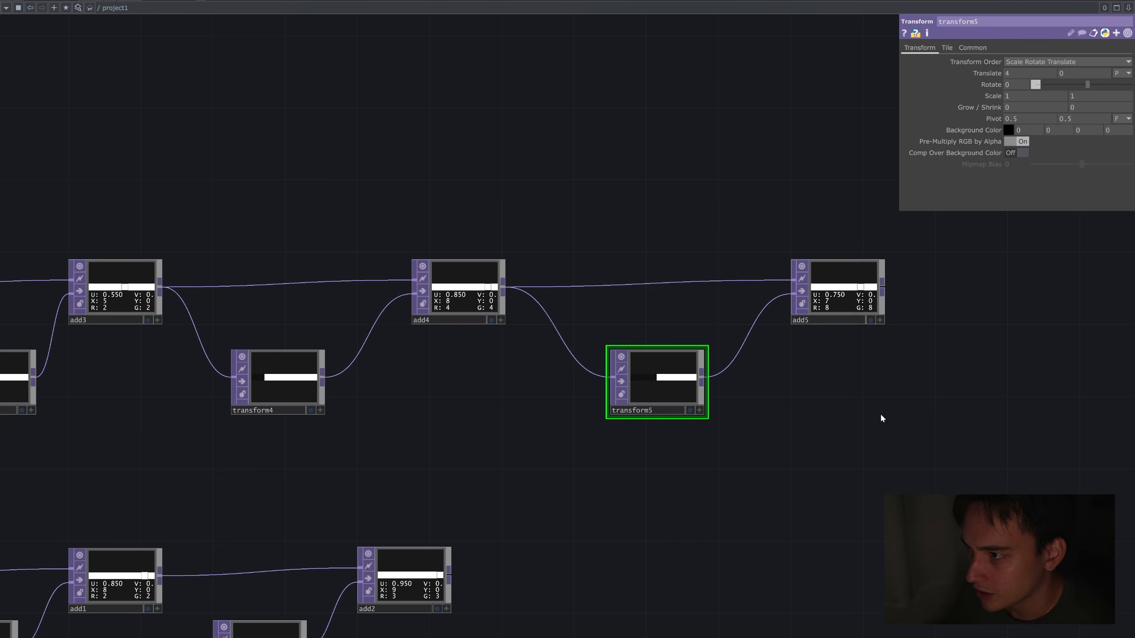
# Select all nodes of both Ramp accumulation chains and move them up, away from the movie chain.
pyautogui.scroll(-3, 867, 366)
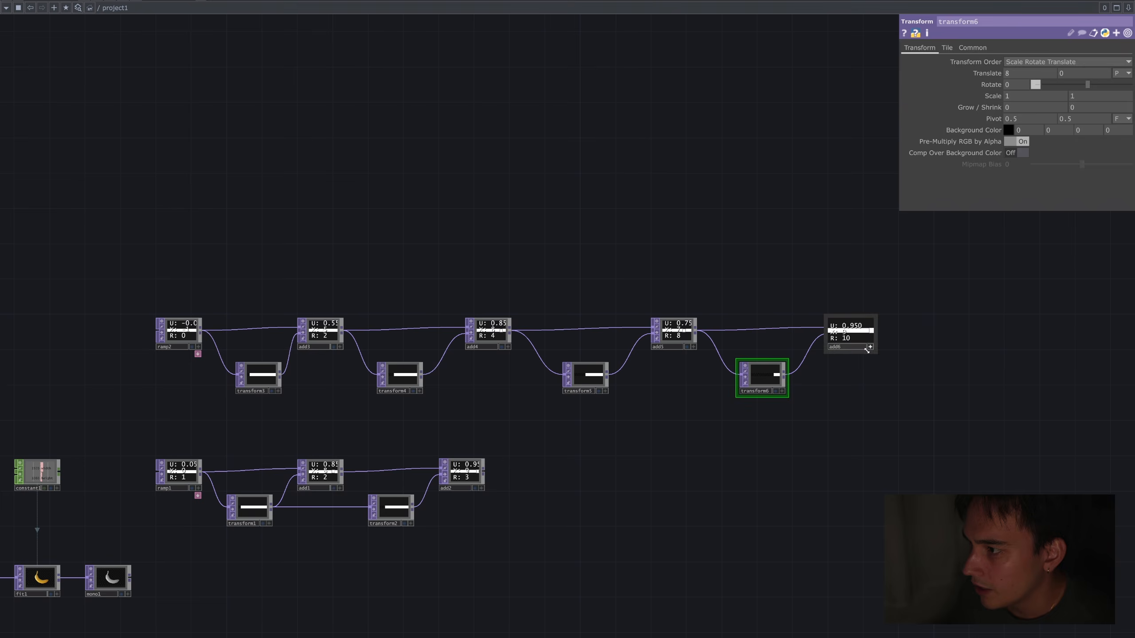
pyautogui.scroll(-3, 870, 350)
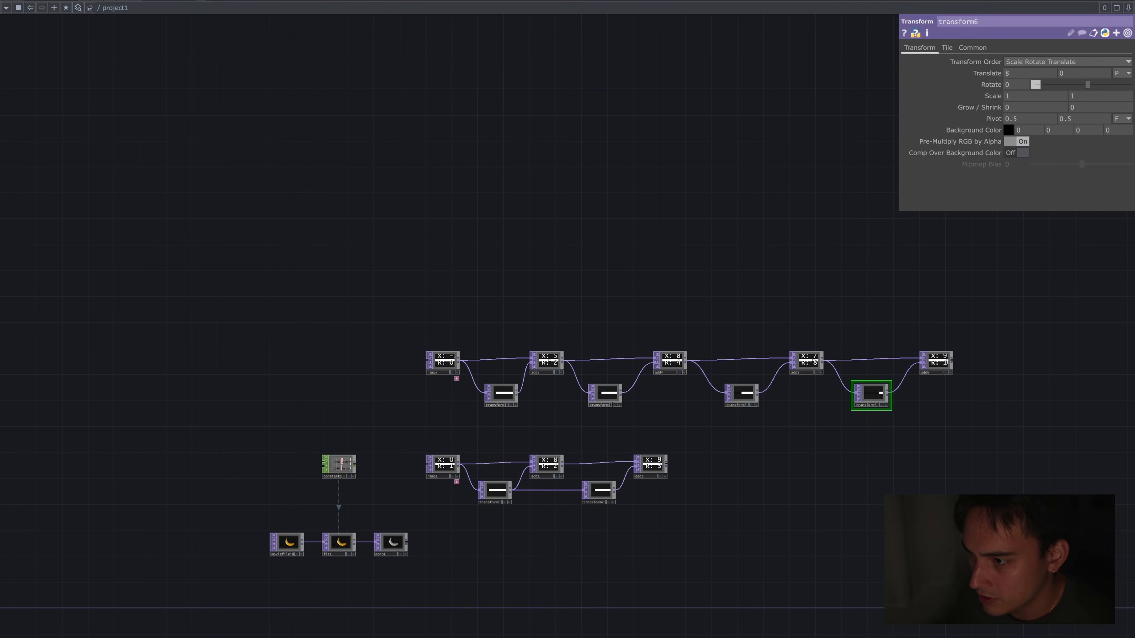
pyautogui.moveTo(976, 494); pyautogui.dragTo(449, 305)
pyautogui.moveTo(446, 373); pyautogui.dragTo(446, 217)
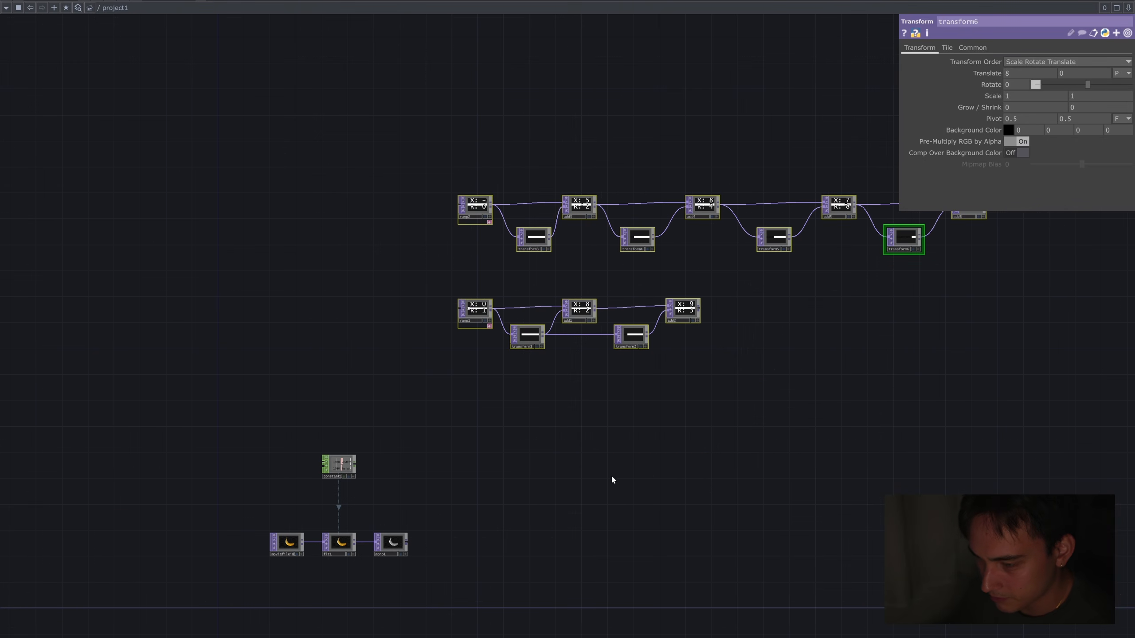
# Add an Add TOP fed by the Monochrome's output and place it well to the right in the same row.
pyautogui.scroll(5, 611, 474)
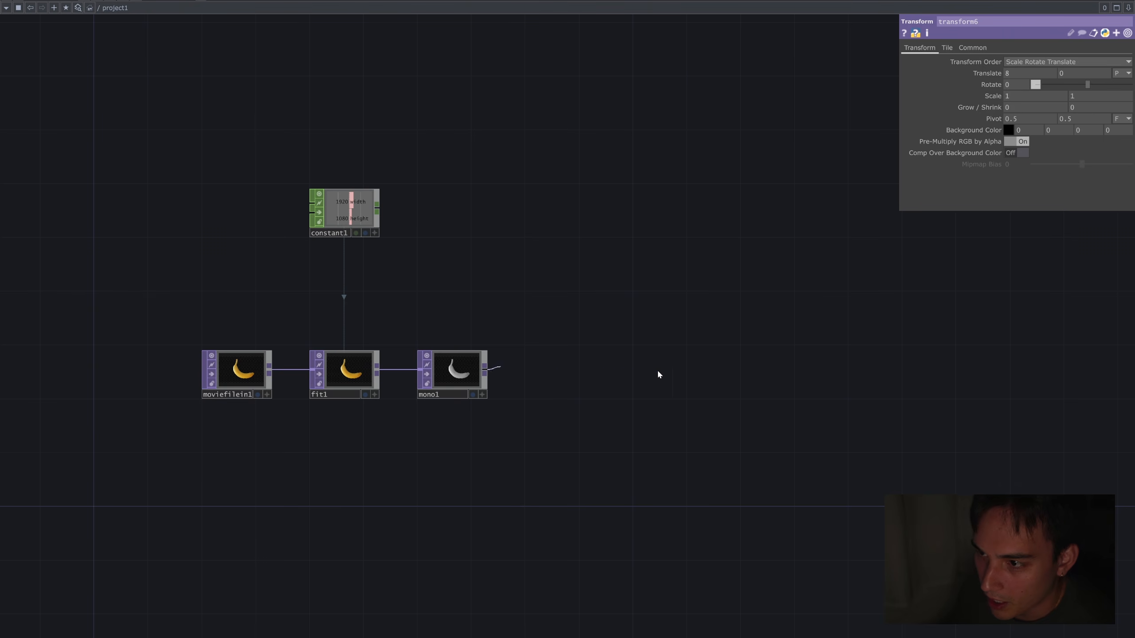
pyautogui.click(672, 370)
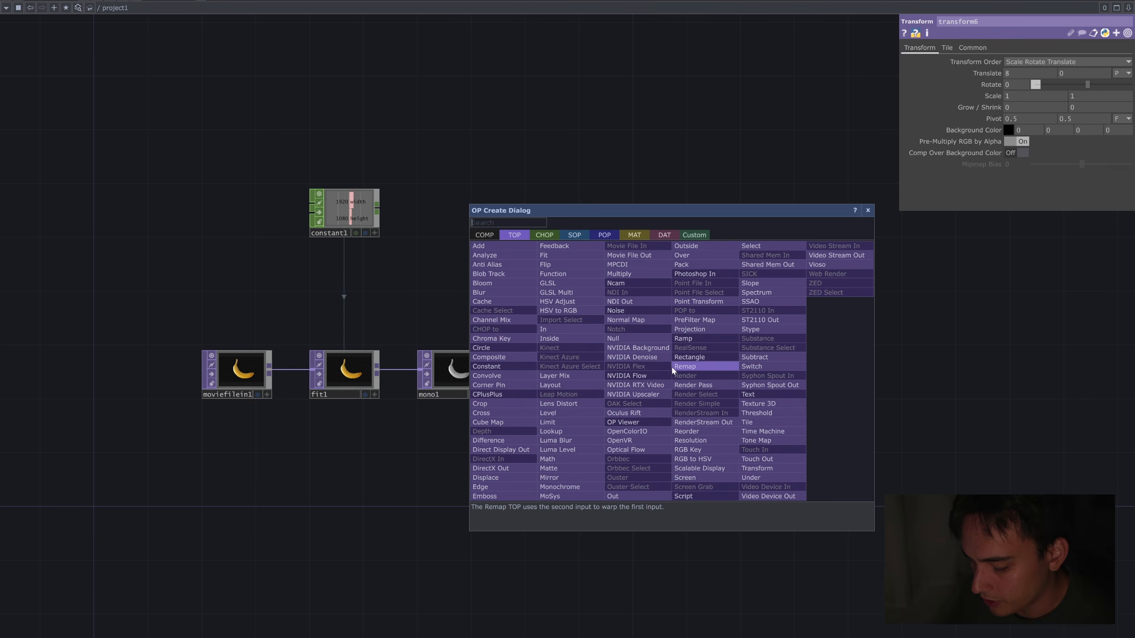
pyautogui.write('add')
pyautogui.click(523, 248)
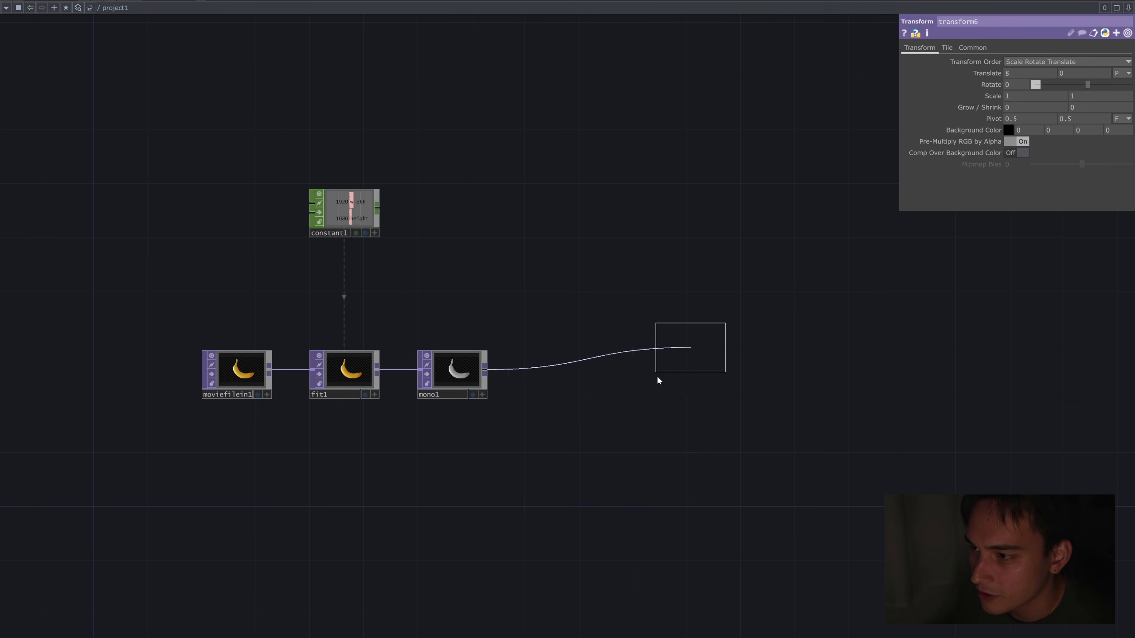
pyautogui.click(659, 408)
pyautogui.scroll(2, 582, 516)
pyautogui.moveTo(690, 313); pyautogui.dragTo(767, 313)
# Add a Transform TOP fed by the Monochrome's output, placed below the wire between the Monochrome and the Add.
pyautogui.click(445, 309)
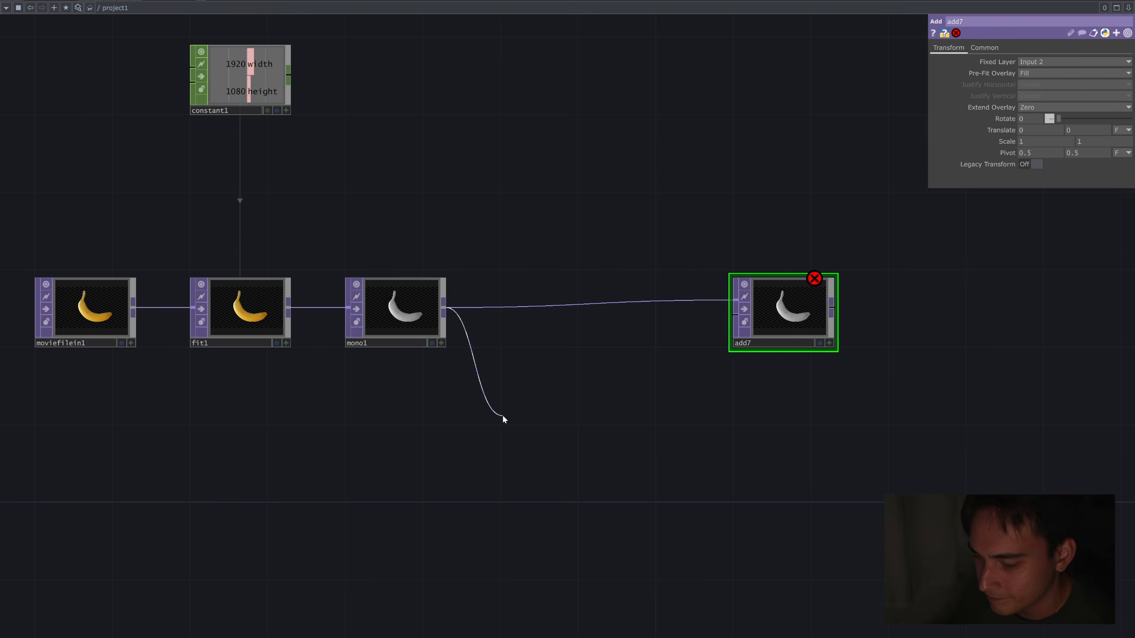
pyautogui.click(502, 414)
pyautogui.write('trans')
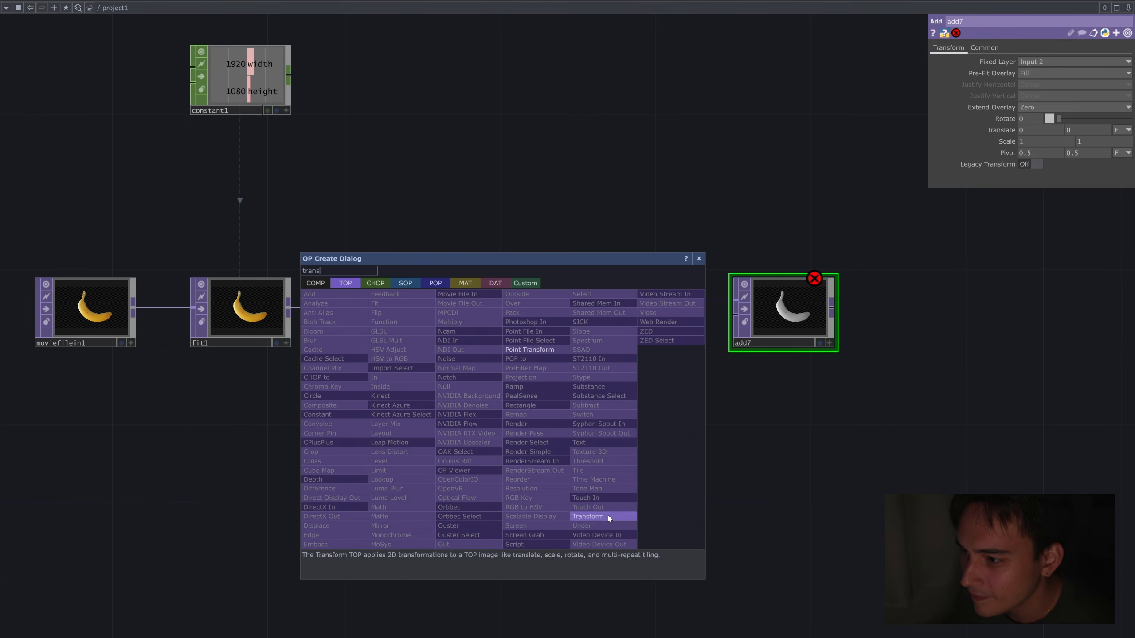
pyautogui.click(588, 517)
pyautogui.click(598, 395)
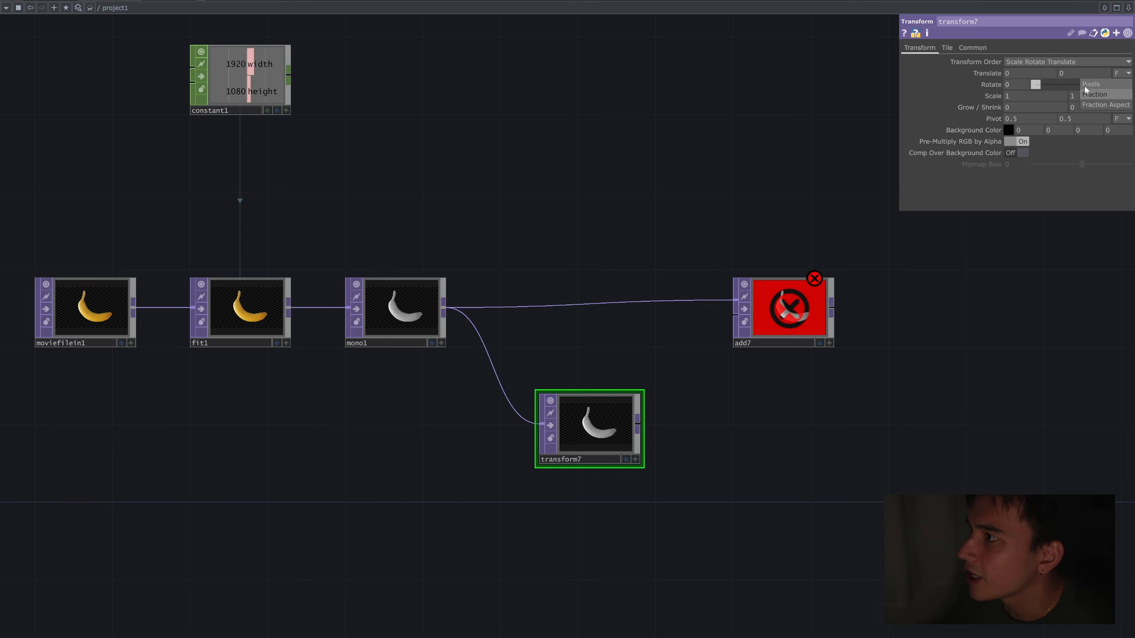
# Set the Transform's X translation to 1 in pixel units and connect it to the Add's second input.
pyautogui.click(1087, 86)
pyautogui.click(638, 422)
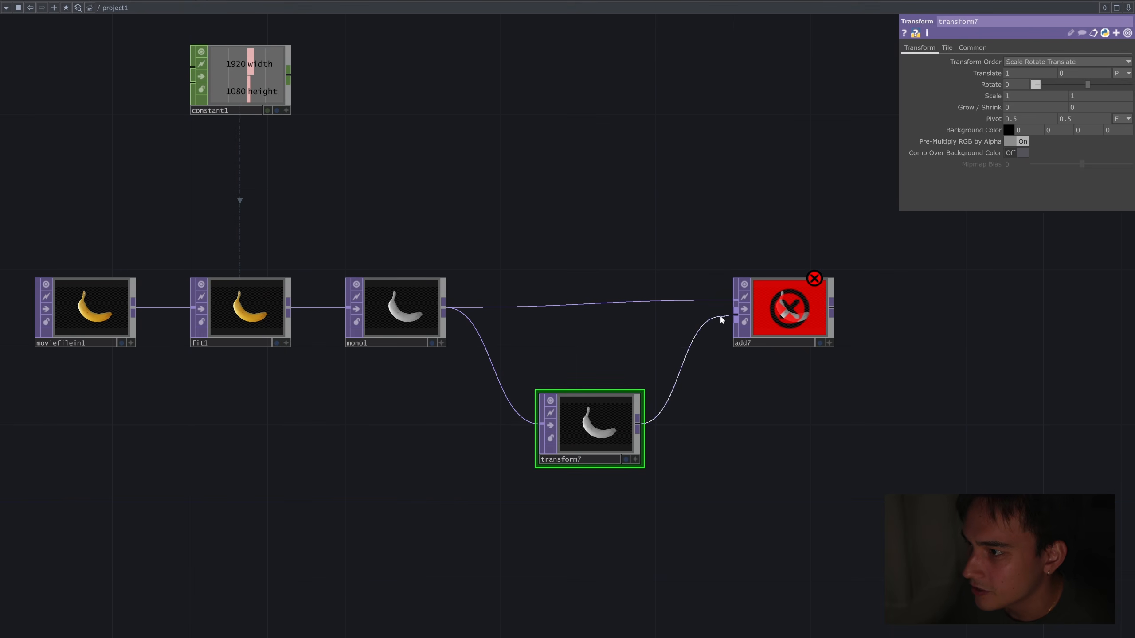
pyautogui.click(735, 315)
# Duplicate the movie chain's Transform and Add pair and place the copies to the right of the original Add.
pyautogui.moveTo(842, 450); pyautogui.dragTo(570, 271, button='right')
pyautogui.hotkey('ctrl', 'c')
pyautogui.hotkey('ctrl', 'v')
pyautogui.moveTo(615, 535); pyautogui.dragTo(484, 547)
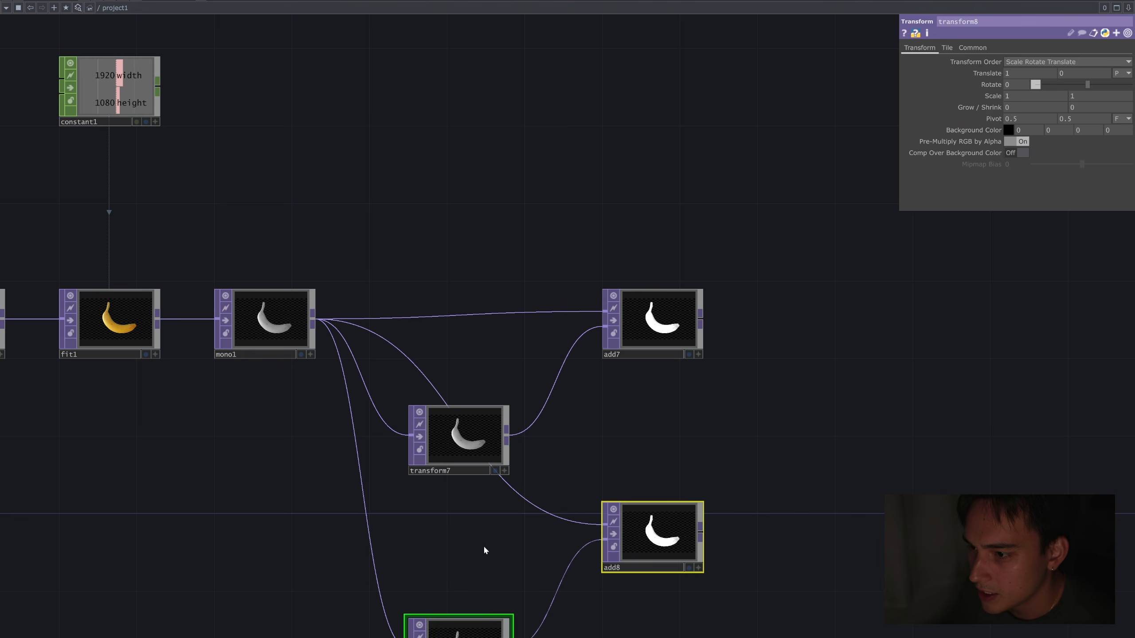
pyautogui.moveTo(626, 554); pyautogui.dragTo(1014, 304)
# Rewire the copied Transform's input and the copied Add's first input to the original Add's output.
pyautogui.moveTo(747, 294); pyautogui.dragTo(553, 284)
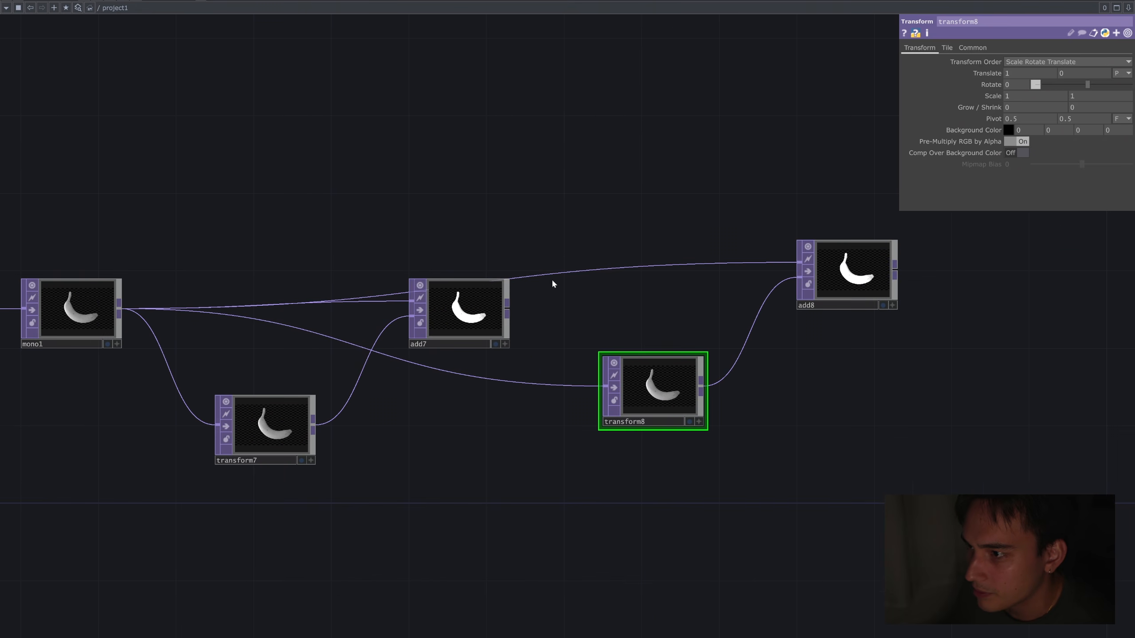
pyautogui.click(596, 383)
pyautogui.click(508, 309)
pyautogui.click(799, 263)
# Set the movie chain's second Transform to an X translation of 2 pixels.
pyautogui.click(638, 362)
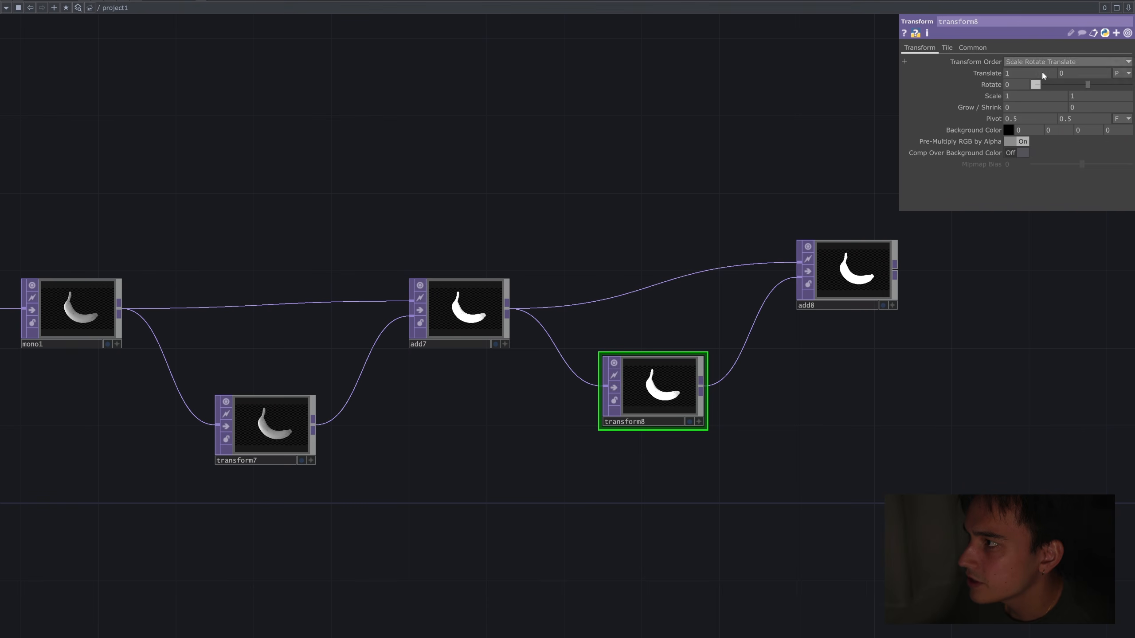
pyautogui.write('2')
pyautogui.press('Return')
pyautogui.scroll(-3, 859, 445)
pyautogui.moveTo(869, 450); pyautogui.dragTo(953, 377)
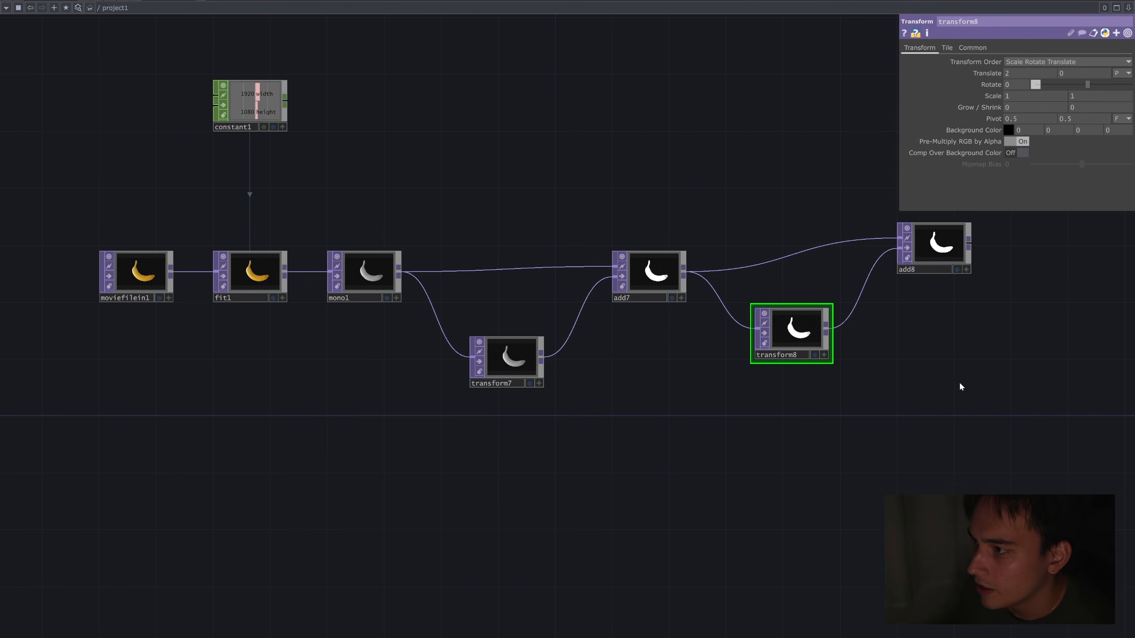
# Move the second Transform and Add pair beneath the first pair, starting a vertical column.
pyautogui.moveTo(956, 379); pyautogui.dragTo(822, 253, button='right')
pyautogui.hotkey('ctrl', 'c')
pyautogui.hotkey('ctrl', 'v')
pyautogui.moveTo(496, 445); pyautogui.dragTo(495, 469)
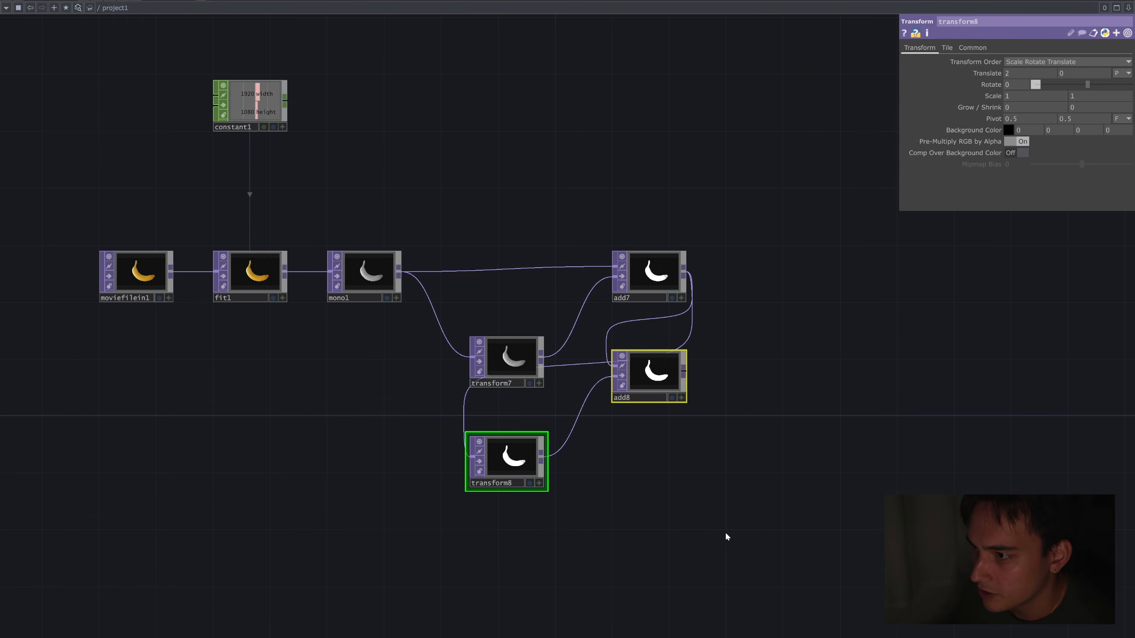
# Duplicate the transform8 and add8 pair nine times, stacking the copies downwards in the same column.
pyautogui.moveTo(725, 532); pyautogui.dragTo(757, 375)
pyautogui.moveTo(750, 389); pyautogui.dragTo(528, 248, button='right')
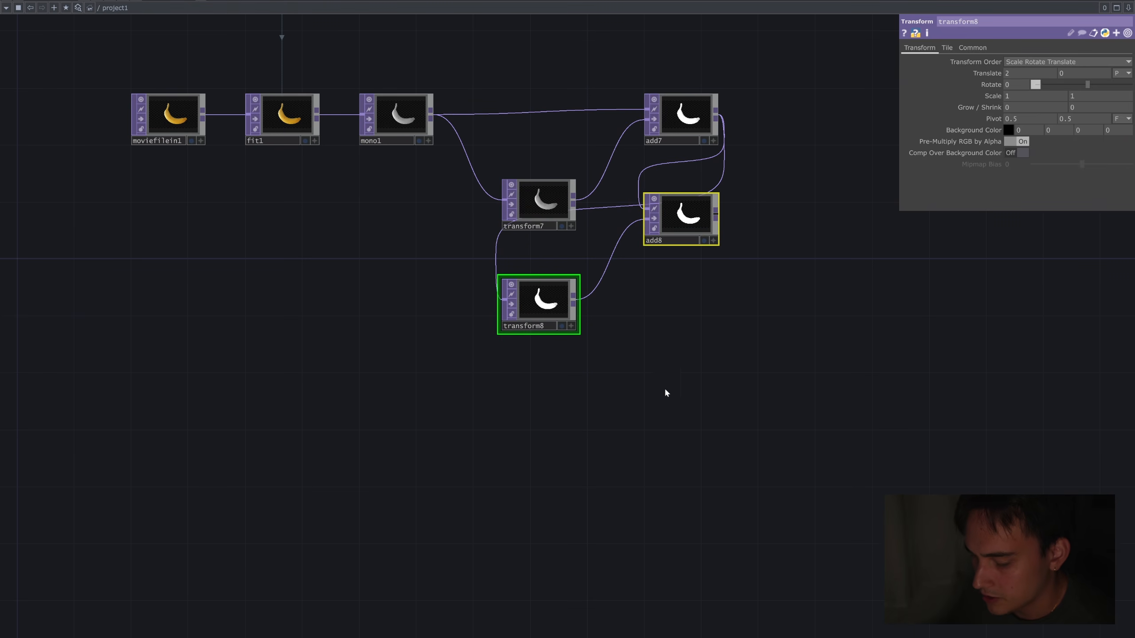
pyautogui.hotkey('ctrl', 'v')
pyautogui.hotkey('ctrl', 'v')
pyautogui.hotkey('ctrl', 'v')
pyautogui.hotkey('ctrl', 'v')
pyautogui.hotkey('ctrl', 'v')
pyautogui.hotkey('ctrl', 'v')
pyautogui.hotkey('ctrl', 'v')
pyautogui.hotkey('ctrl', 'v')
pyautogui.hotkey('ctrl', 'v')
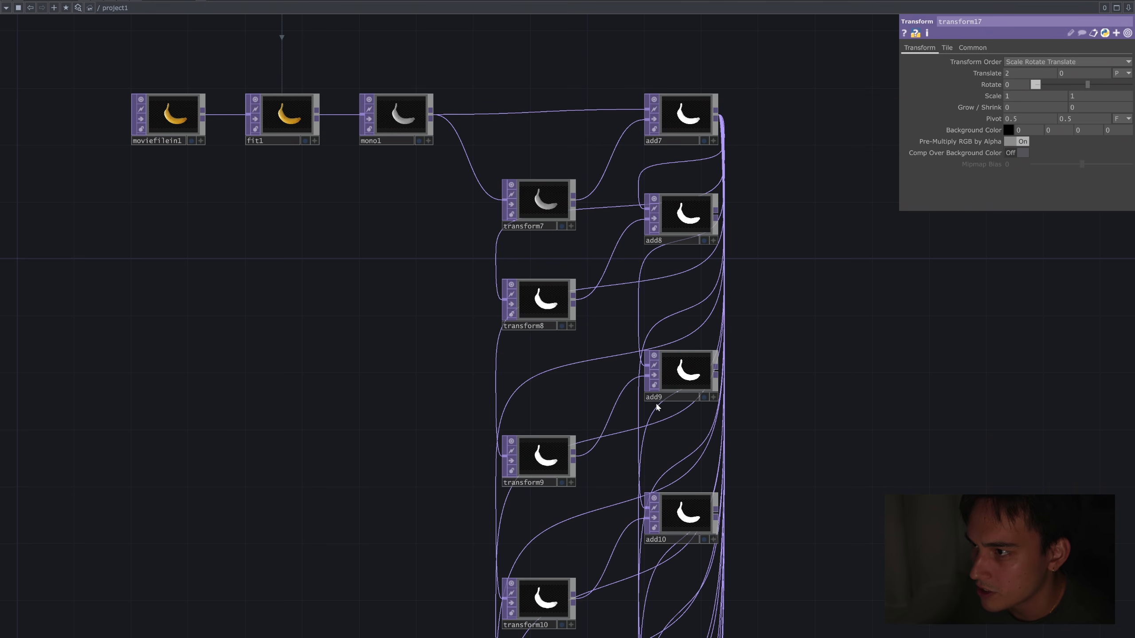
# Set the X translation of transform9 to 4 and of transform10 to 8 pixels.
pyautogui.moveTo(828, 365); pyautogui.dragTo(820, 298)
pyautogui.click(536, 390)
pyautogui.click(1016, 73)
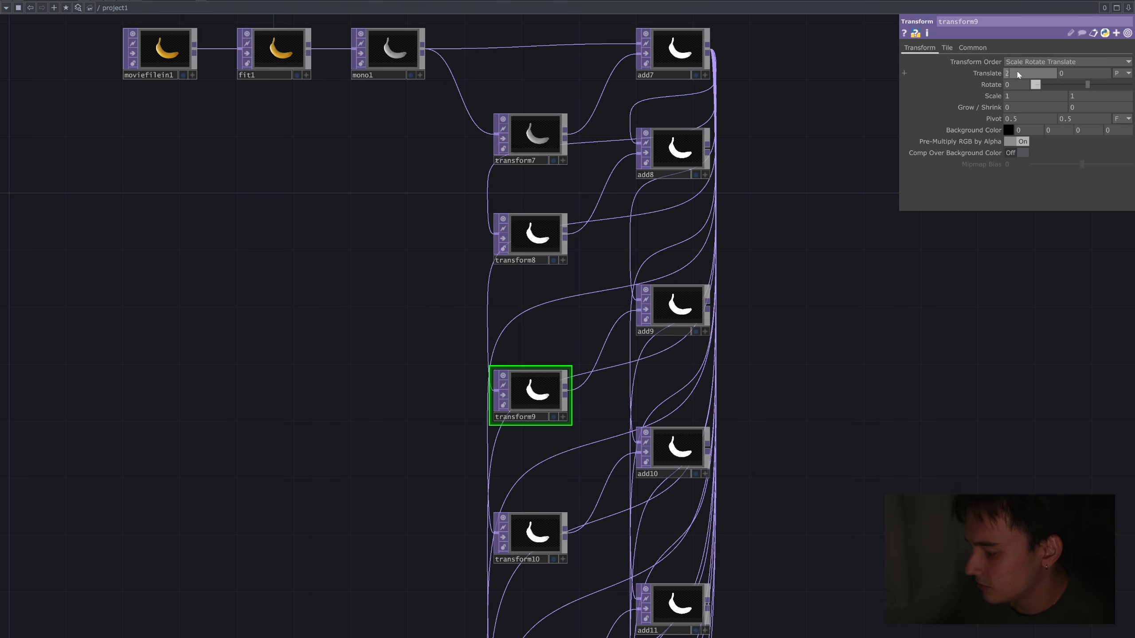
pyautogui.write('4')
pyautogui.click(536, 533)
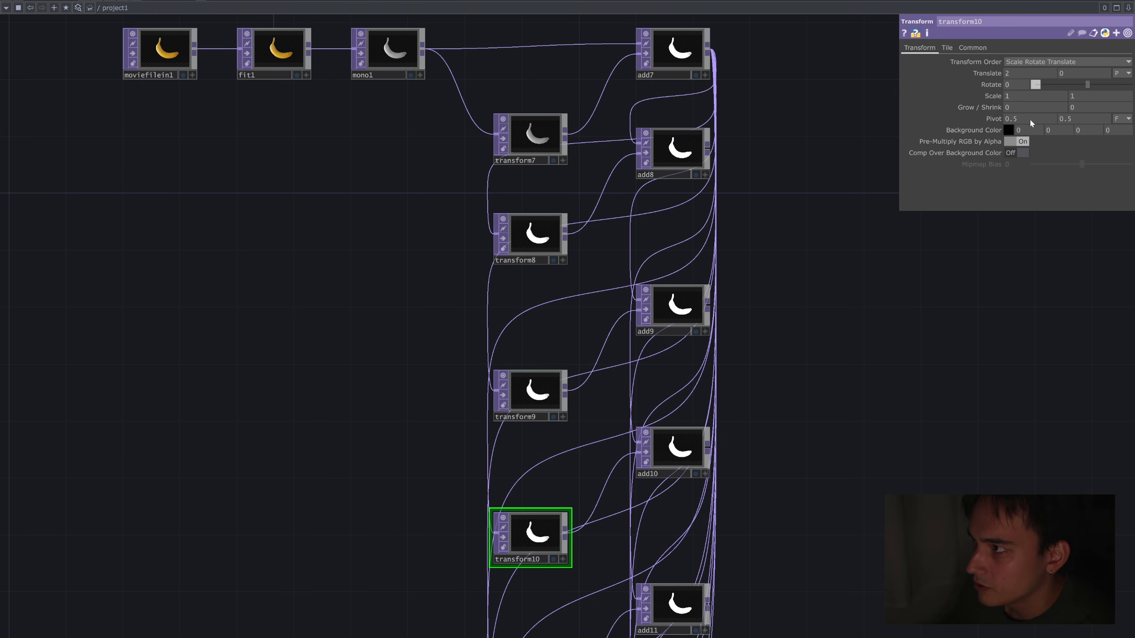
pyautogui.click(1023, 72)
pyautogui.write('8')
# Double the X translation for each Transform from 16 on transform11 to 4096 on transform19, adding more Transform and Add pairs below.
pyautogui.moveTo(903, 463); pyautogui.dragTo(869, 215)
pyautogui.click(529, 447)
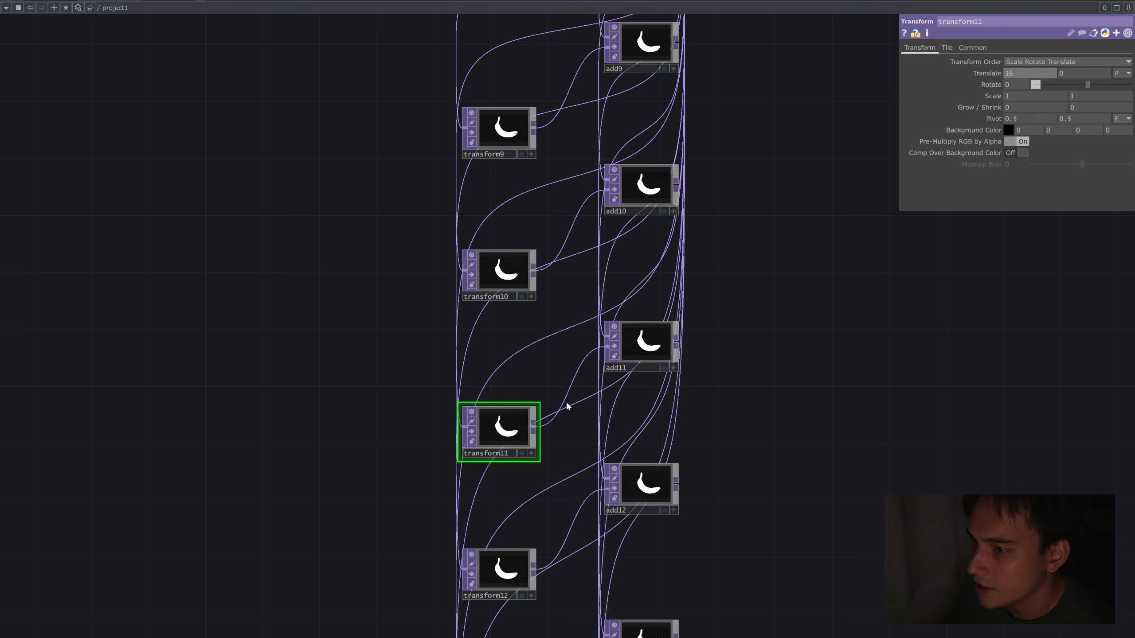
pyautogui.click(514, 570)
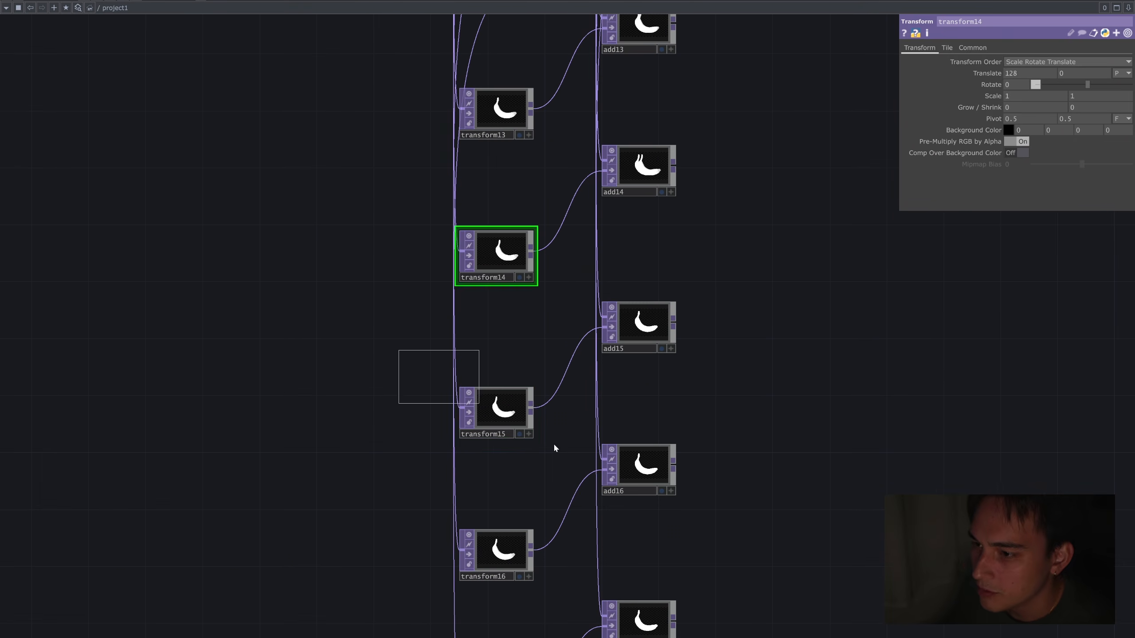
pyautogui.click(496, 410)
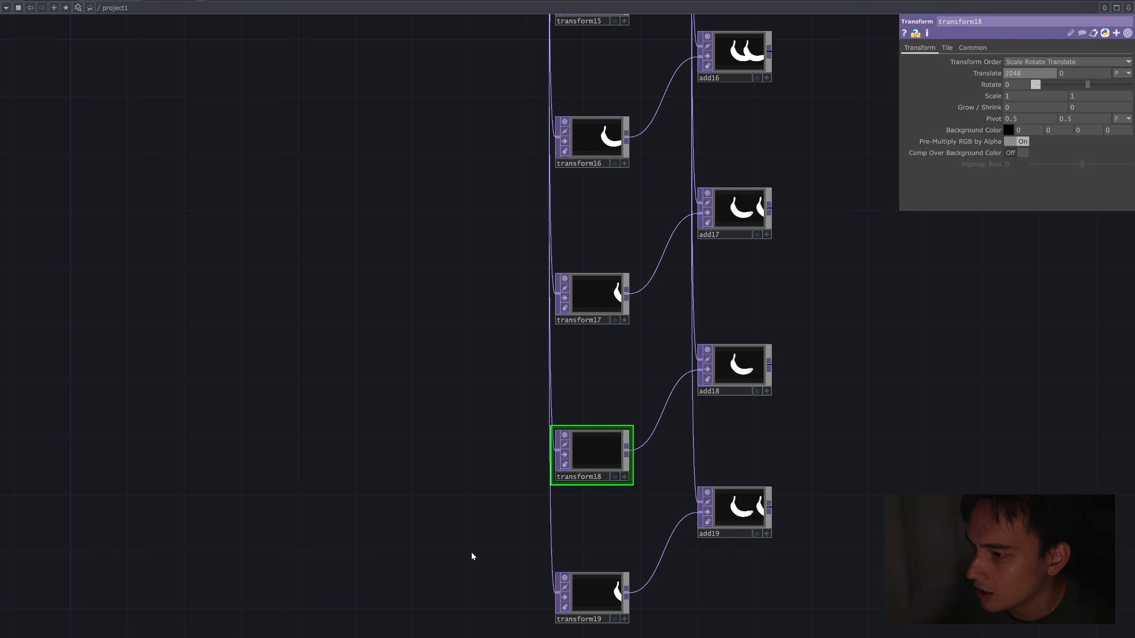
pyautogui.click(595, 594)
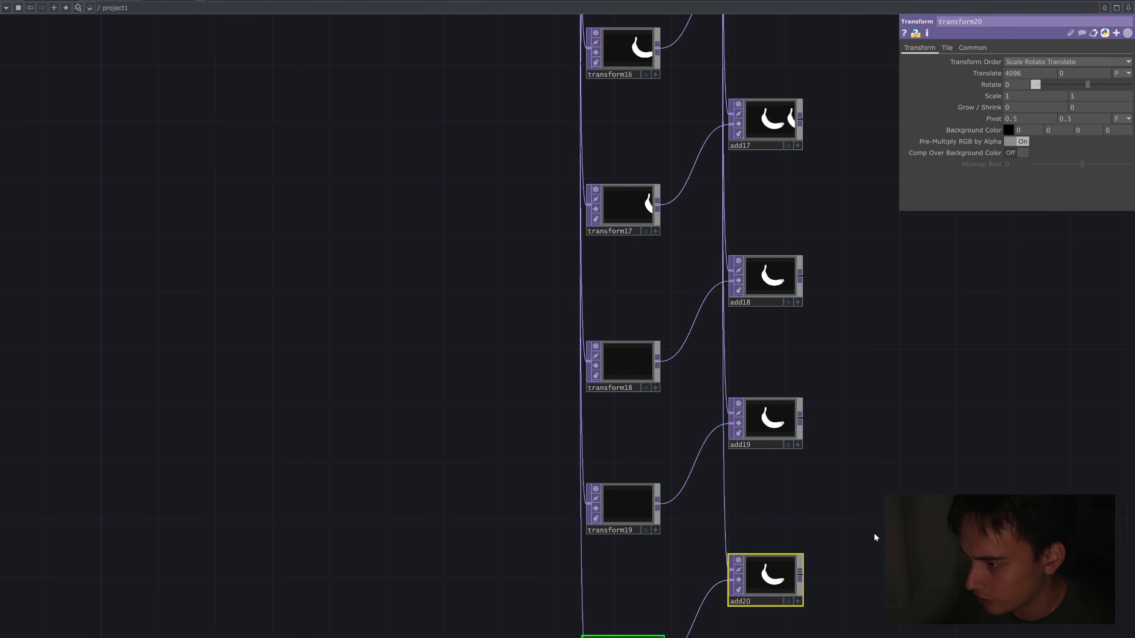
# Set the X translation of the last Transform in the column, transform20, to 8192 pixels.
pyautogui.moveTo(518, 615); pyautogui.dragTo(522, 493)
pyautogui.click(522, 494)
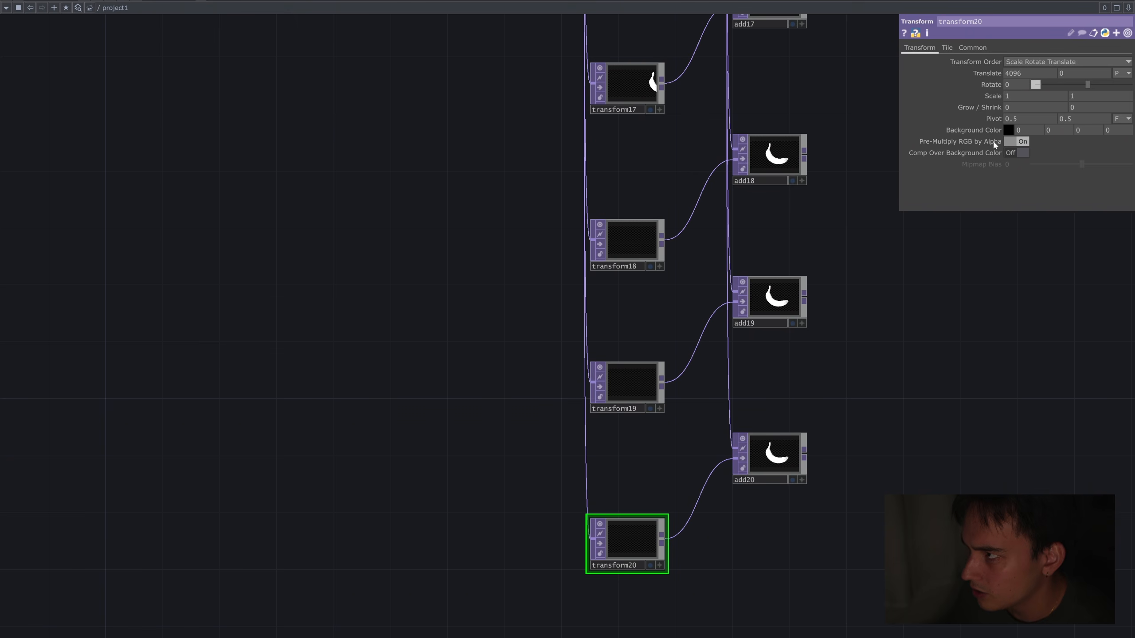
pyautogui.click(1039, 72)
pyautogui.write('8192')
# Connect add7's output to transform8, and feed transform9, transform10 and the first inputs of add9 and add10 from the preceding Add.
pyautogui.scroll(-3, 871, 377)
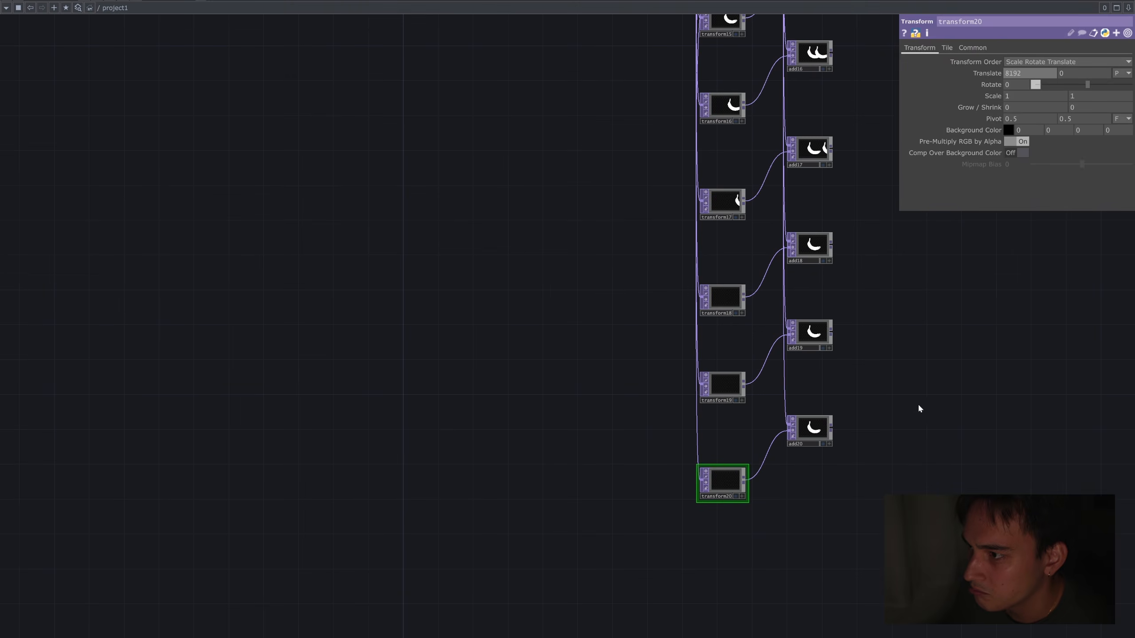
pyautogui.moveTo(916, 403); pyautogui.dragTo(867, 565)
pyautogui.scroll(15, 868, 299)
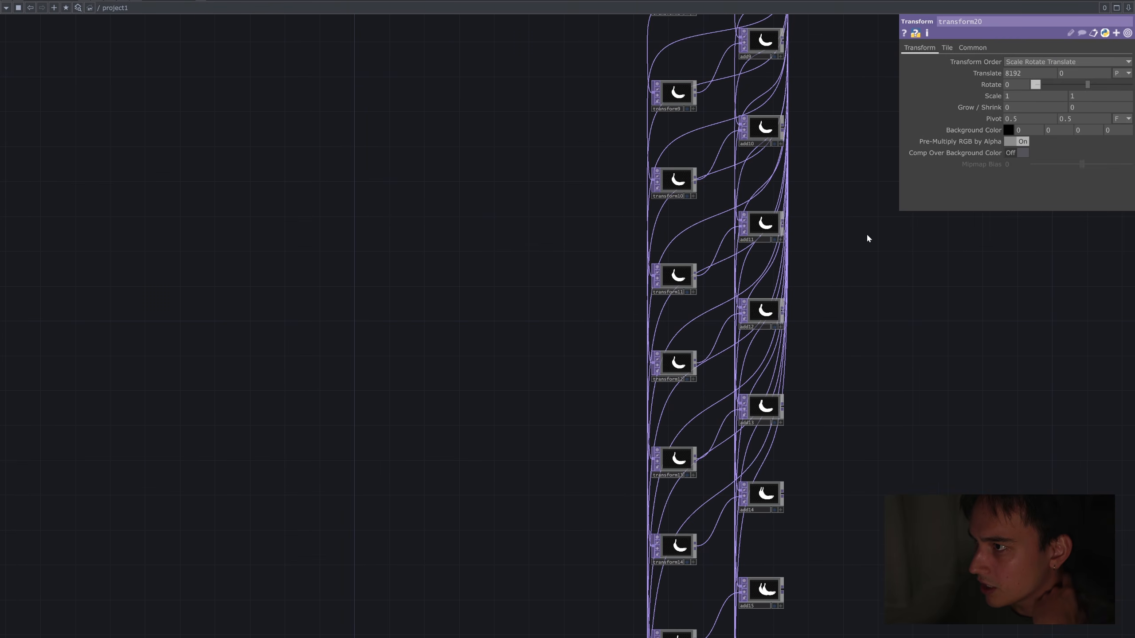
pyautogui.scroll(5, 825, 242)
pyautogui.moveTo(726, 304); pyautogui.dragTo(953, 304)
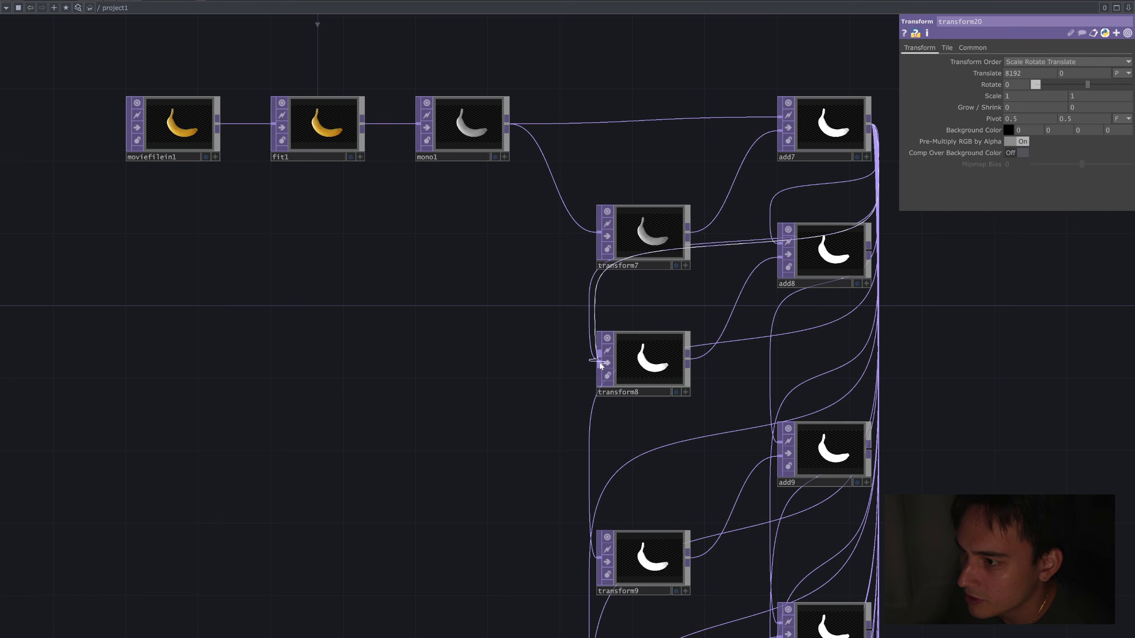
pyautogui.moveTo(907, 354); pyautogui.dragTo(884, 284)
pyautogui.moveTo(846, 184); pyautogui.dragTo(576, 491)
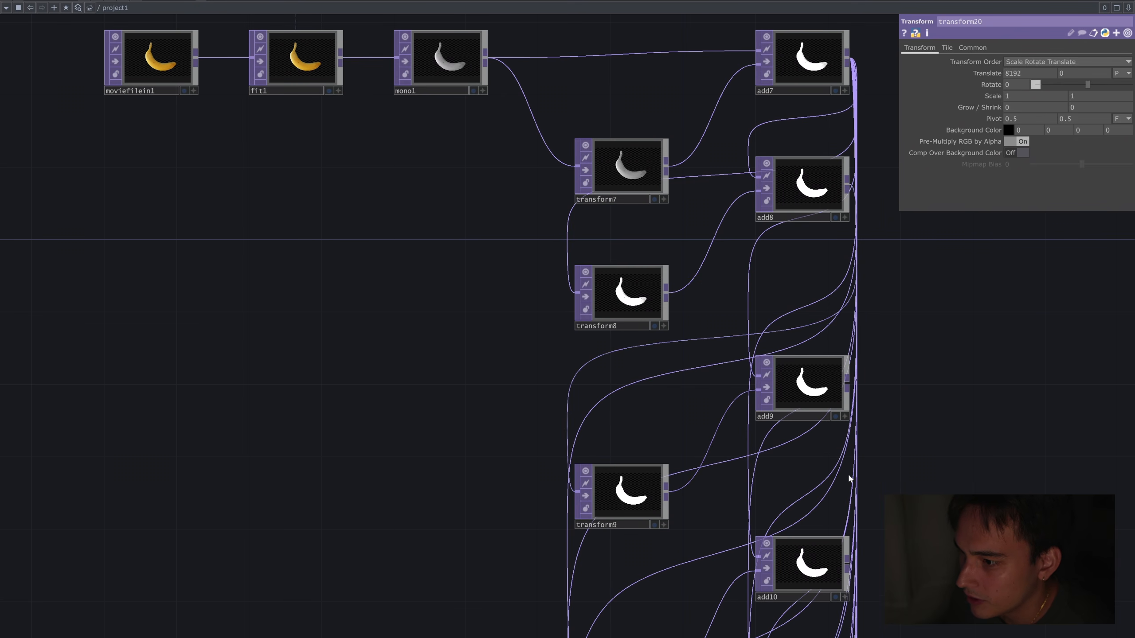
pyautogui.moveTo(854, 251); pyautogui.dragTo(835, 170)
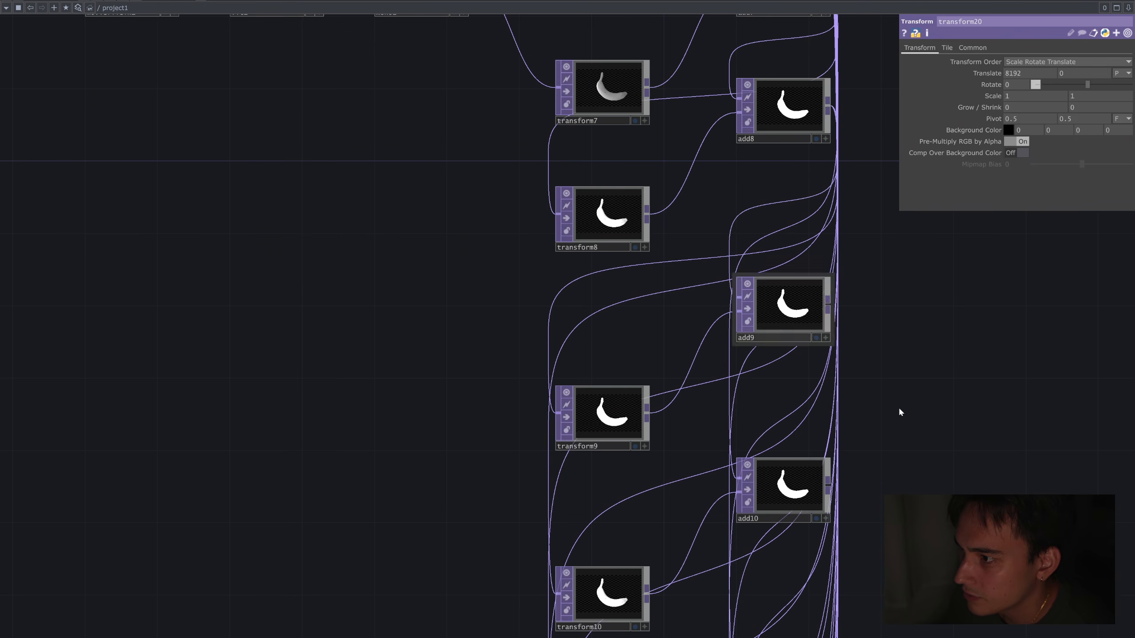
pyautogui.moveTo(837, 312); pyautogui.dragTo(807, 150)
pyautogui.moveTo(829, 325); pyautogui.dragTo(818, 259)
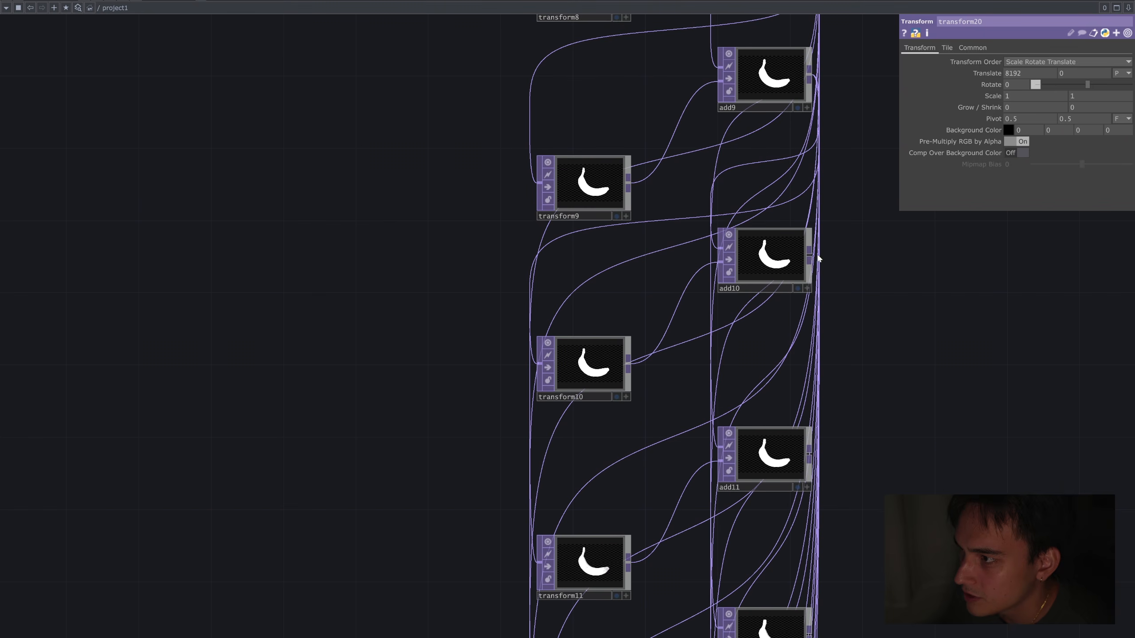
# Rewire transform11 to transform13 and the first inputs of add11 to add13 to the preceding Add's output.
pyautogui.moveTo(887, 443); pyautogui.dragTo(869, 316)
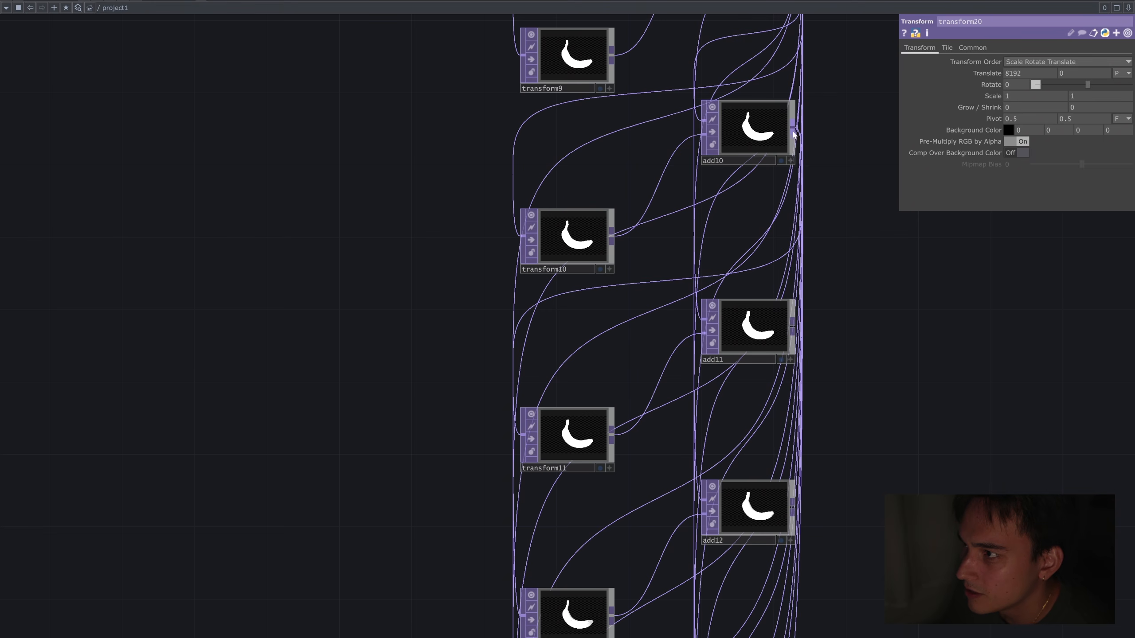
pyautogui.moveTo(866, 434); pyautogui.dragTo(879, 343)
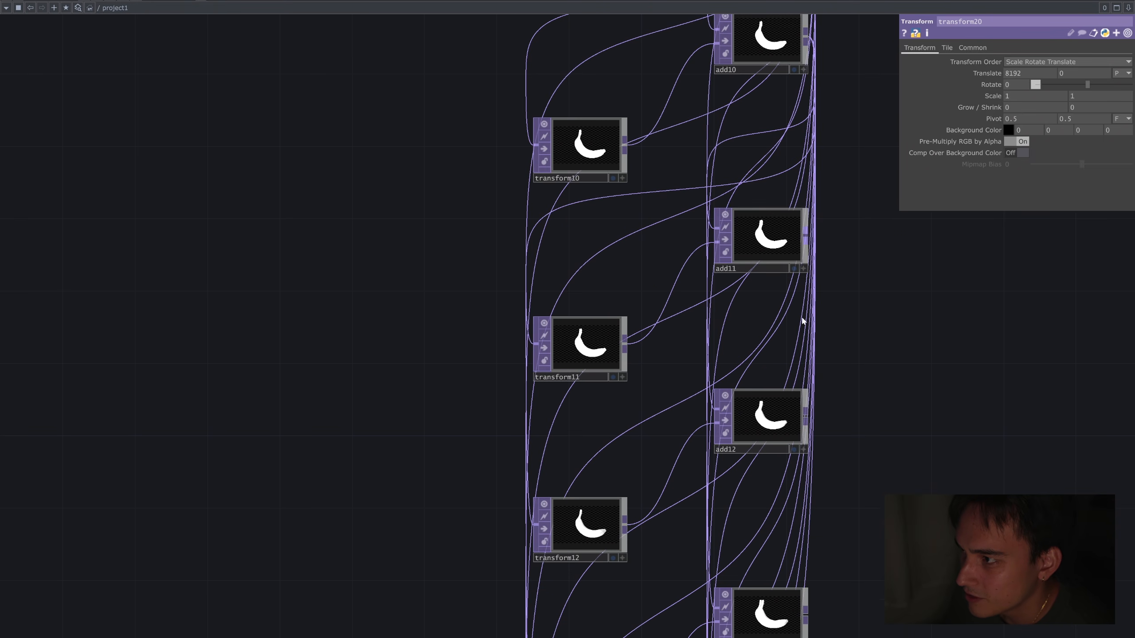
pyautogui.moveTo(805, 241); pyautogui.dragTo(582, 543)
pyautogui.moveTo(845, 447); pyautogui.dragTo(888, 341)
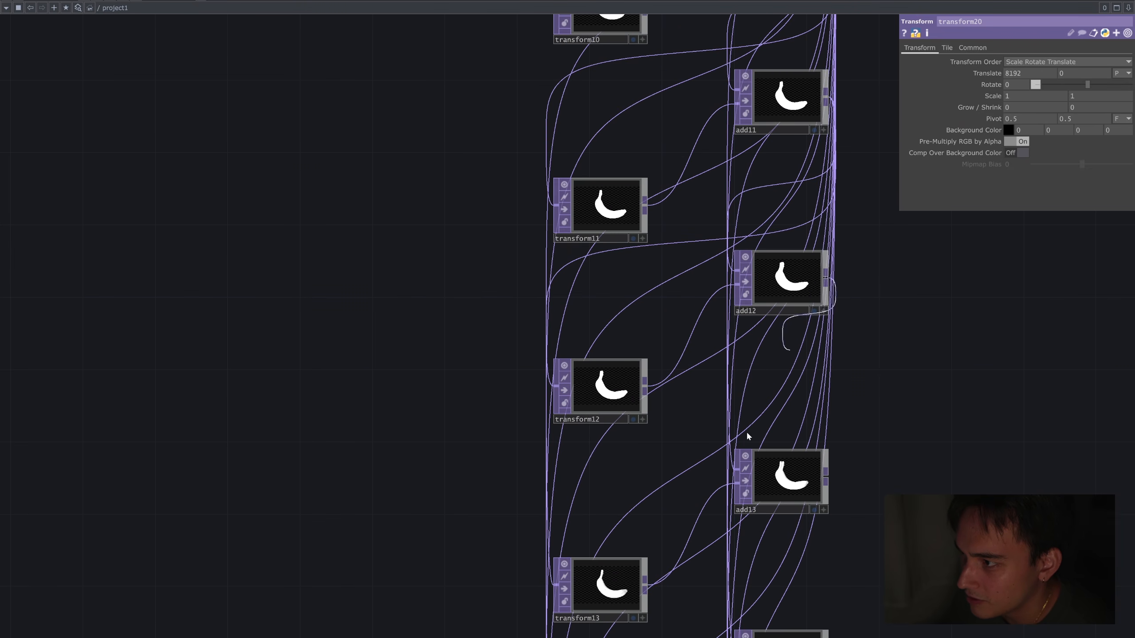
pyautogui.moveTo(747, 437); pyautogui.dragTo(735, 469)
# Rewire the pairs from transform14 and add14 to transform16 and add16 so that each takes the preceding Add's output.
pyautogui.moveTo(858, 491); pyautogui.dragTo(871, 172)
pyautogui.moveTo(827, 157); pyautogui.dragTo(735, 330)
pyautogui.moveTo(822, 432); pyautogui.dragTo(803, 273)
pyautogui.moveTo(827, 177); pyautogui.dragTo(558, 472)
pyautogui.moveTo(827, 290); pyautogui.dragTo(745, 454)
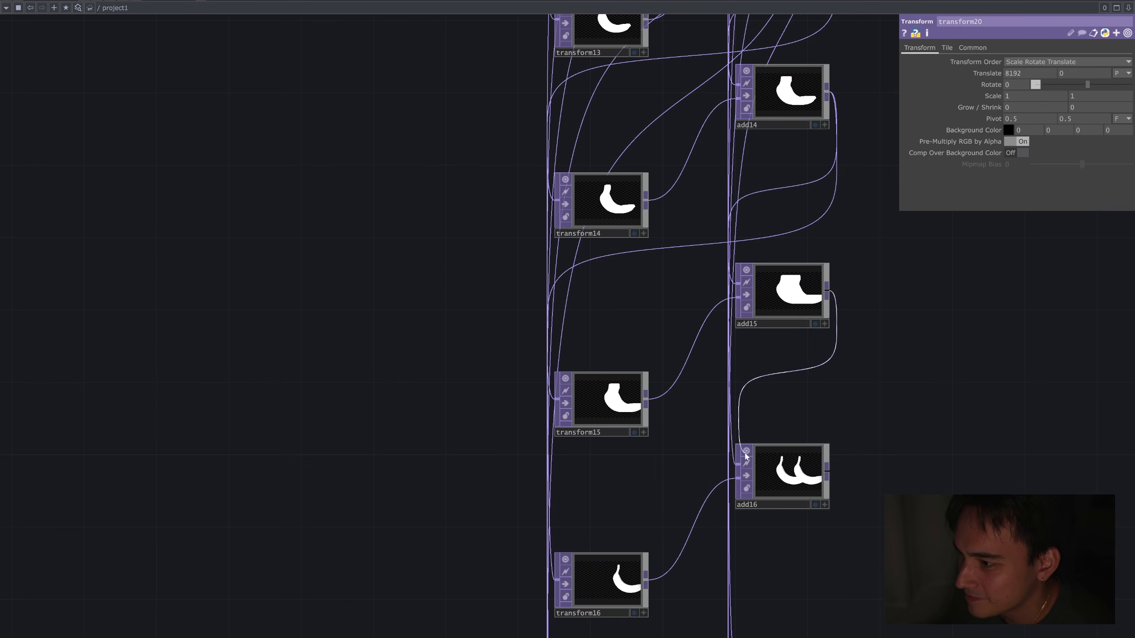
# Rewire the remaining pairs from transform17 and add17 down to transform20 and add20 to the preceding Add's output.
pyautogui.moveTo(858, 425); pyautogui.dragTo(871, 356)
pyautogui.moveTo(839, 222); pyautogui.dragTo(570, 510)
pyautogui.moveTo(858, 447); pyautogui.dragTo(856, 373)
pyautogui.moveTo(838, 330); pyautogui.dragTo(567, 636)
pyautogui.moveTo(715, 547); pyautogui.dragTo(691, 329)
pyautogui.moveTo(815, 111); pyautogui.dragTo(727, 303)
pyautogui.moveTo(854, 309); pyautogui.dragTo(859, 260)
pyautogui.moveTo(821, 262); pyautogui.dragTo(732, 454)
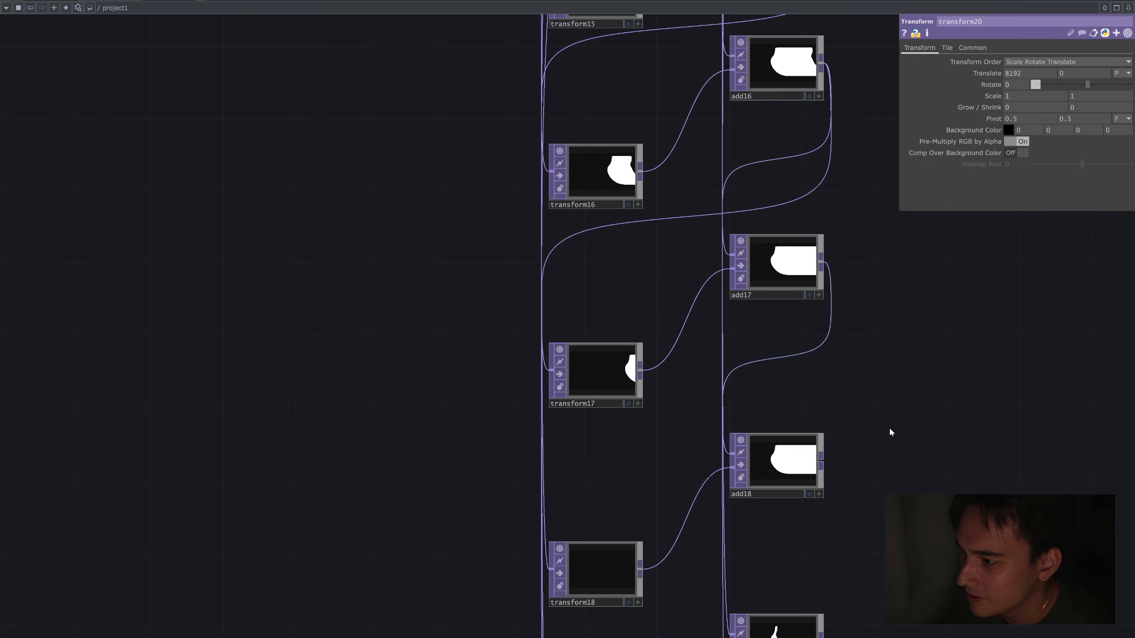
pyautogui.moveTo(888, 426); pyautogui.dragTo(835, 348)
pyautogui.scroll(-5, 728, 426)
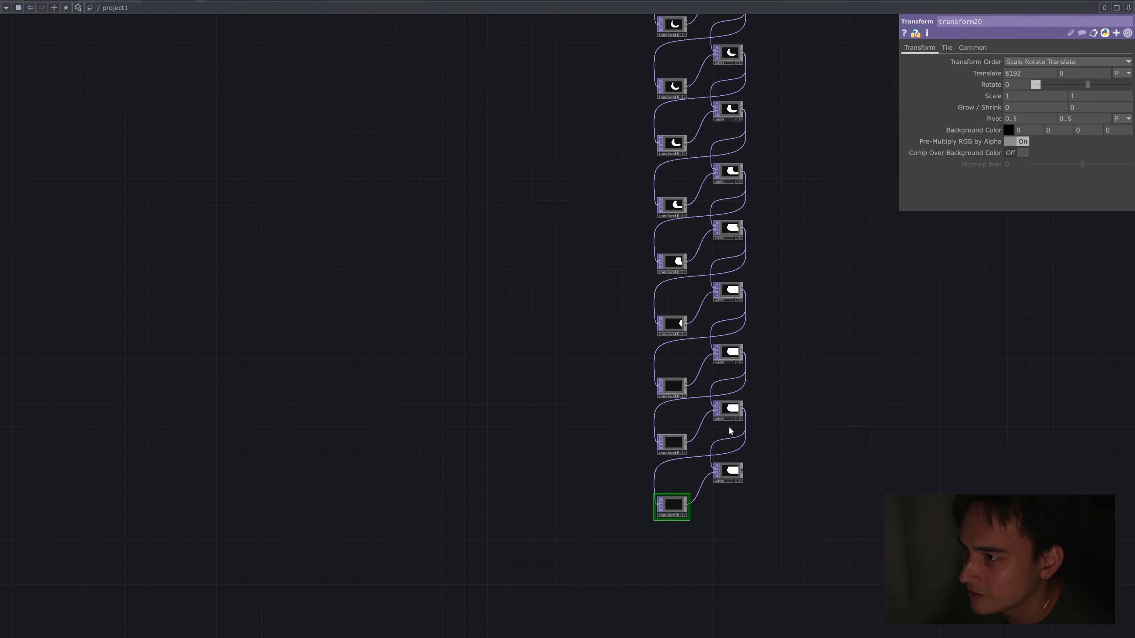
# Select the entire column of Transform and Add nodes and cut it from the network after mono1.
pyautogui.scroll(-3, 729, 427)
pyautogui.moveTo(789, 297); pyautogui.dragTo(751, 435)
pyautogui.moveTo(720, 614); pyautogui.dragTo(643, 60, button='right')
pyautogui.scroll(-3, 742, 234)
pyautogui.moveTo(770, 290); pyautogui.dragTo(740, 427)
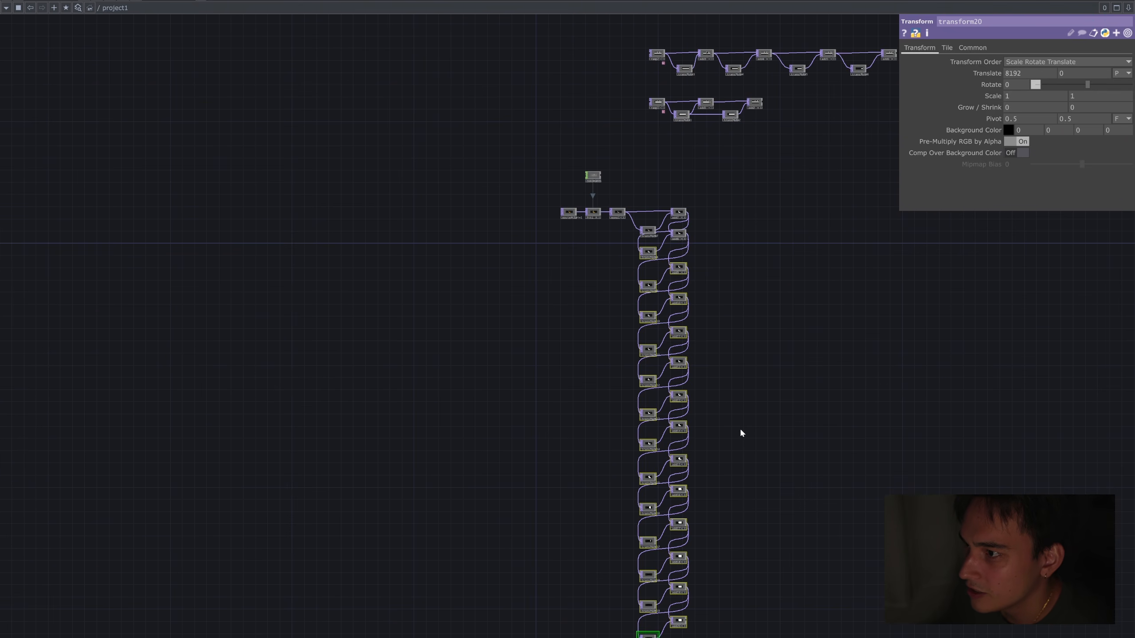
pyautogui.scroll(3, 740, 428)
pyautogui.moveTo(741, 383); pyautogui.dragTo(743, 257)
pyautogui.scroll(-3, 737, 280)
pyautogui.moveTo(673, 474); pyautogui.dragTo(655, 60, button='right')
pyautogui.scroll(3, 738, 268)
pyautogui.moveTo(751, 233); pyautogui.dragTo(751, 234)
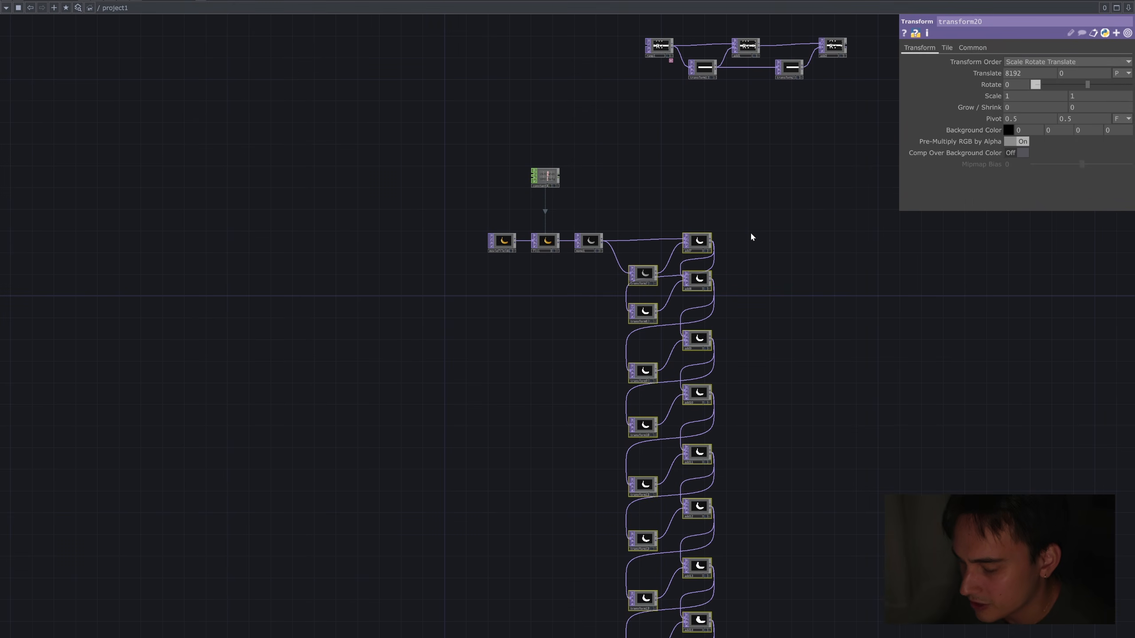
pyautogui.press('Delete')
pyautogui.scroll(2, 668, 237)
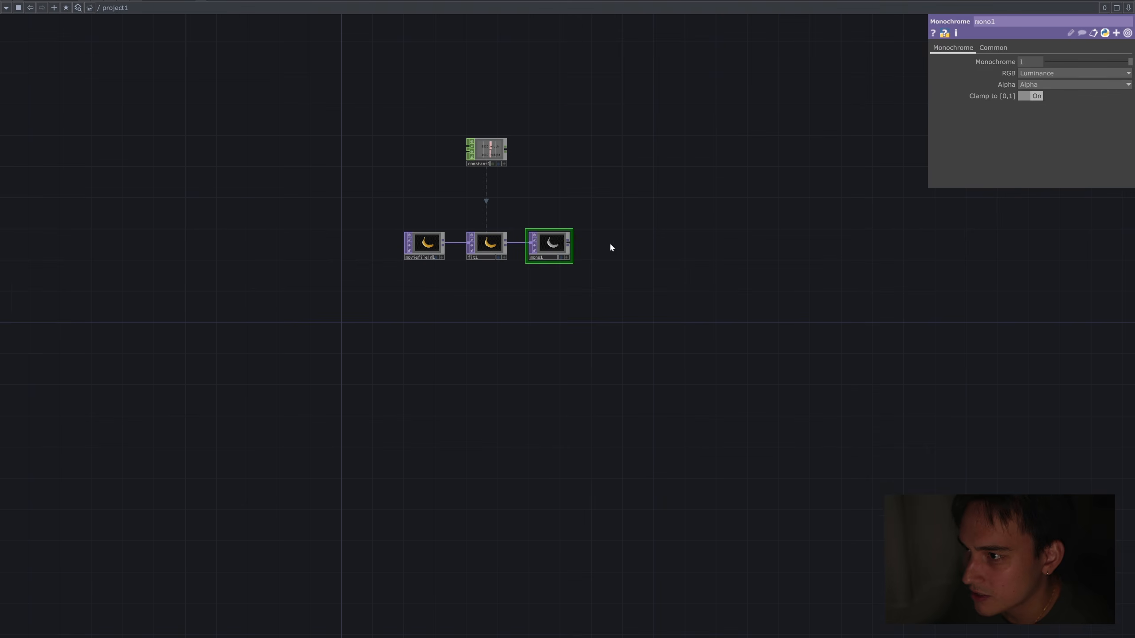
pyautogui.scroll(2, 611, 246)
pyautogui.click(560, 242)
pyautogui.click(646, 244)
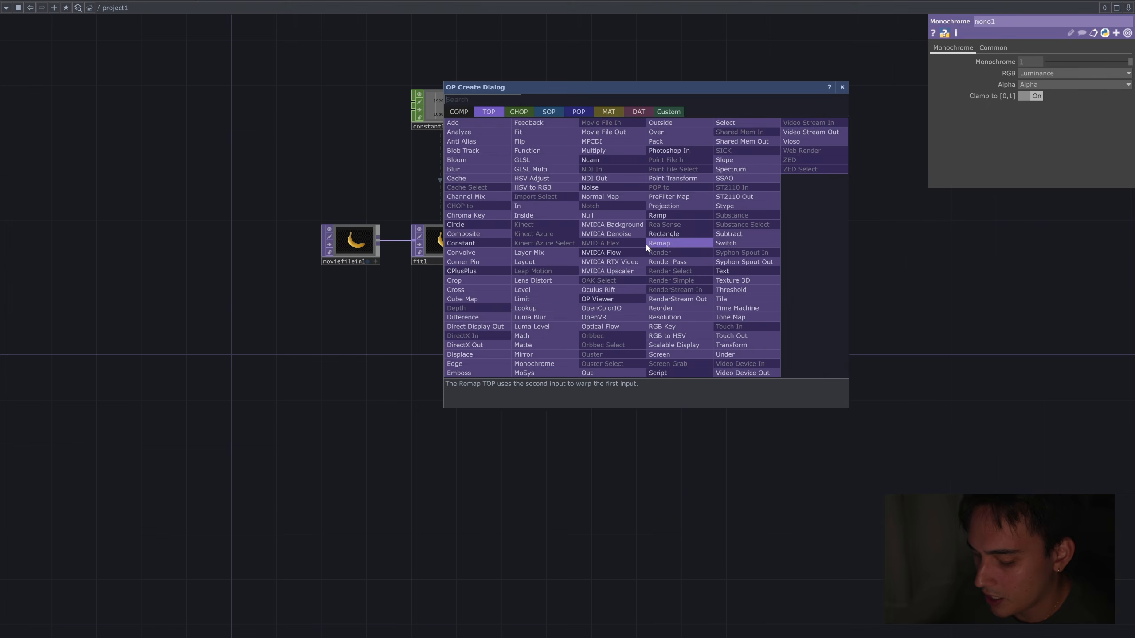
pyautogui.write('base')
pyautogui.click(455, 111)
pyautogui.click(580, 131)
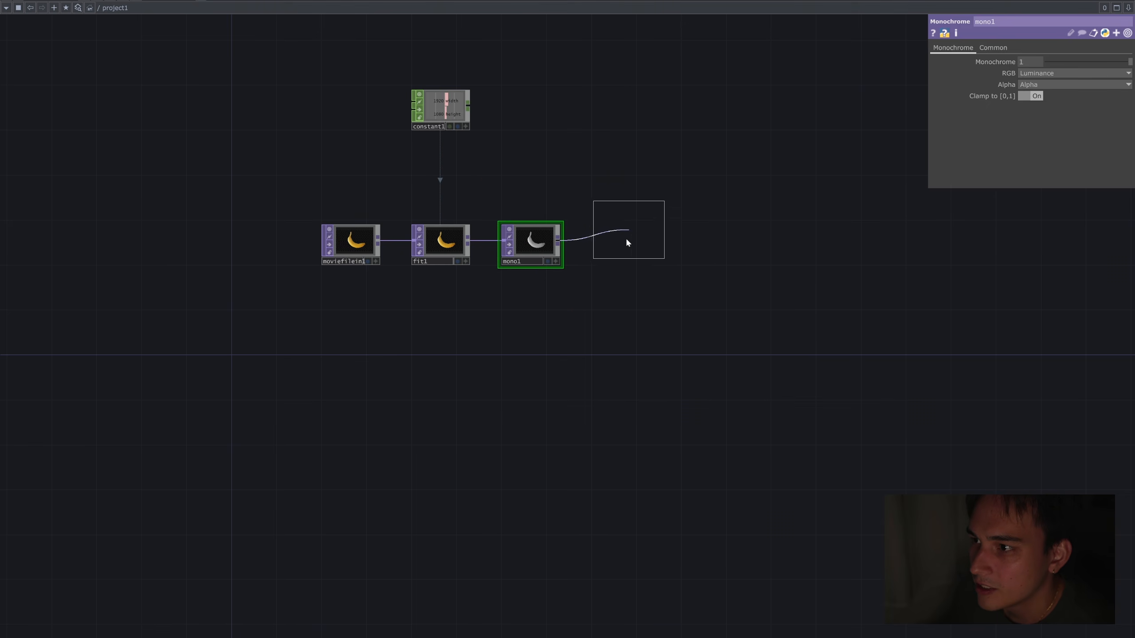
pyautogui.click(626, 237)
pyautogui.scroll(3, 630, 231)
pyautogui.press('i')
pyautogui.scroll(-3, 509, 209)
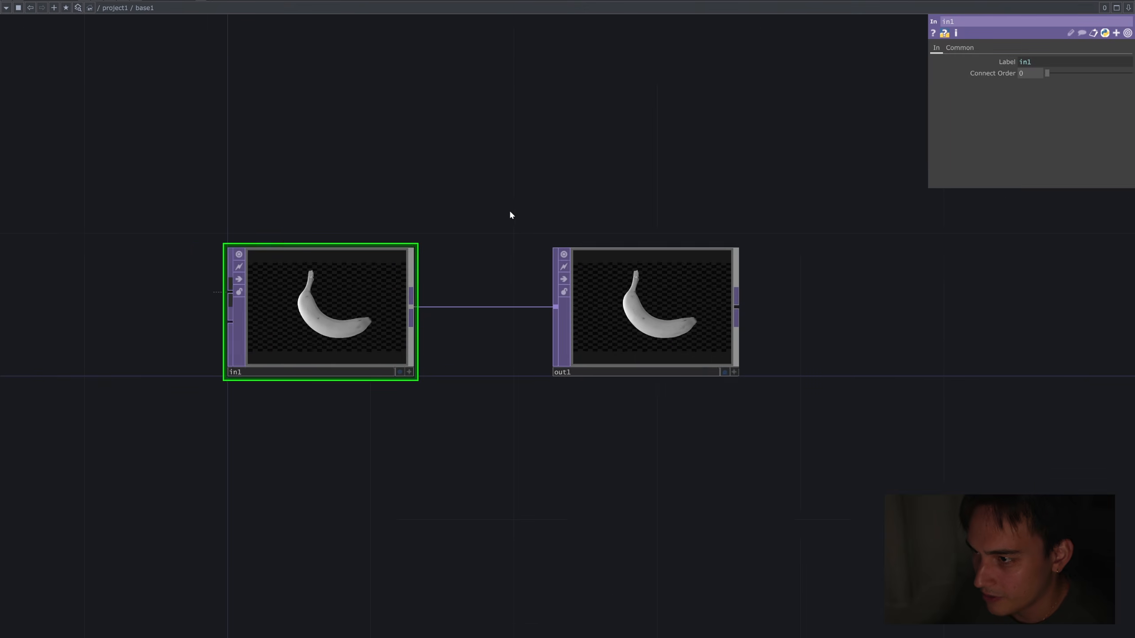
pyautogui.moveTo(509, 209); pyautogui.dragTo(569, 233)
pyautogui.scroll(-1, 569, 233)
pyautogui.press('u')
pyautogui.press('Delete')
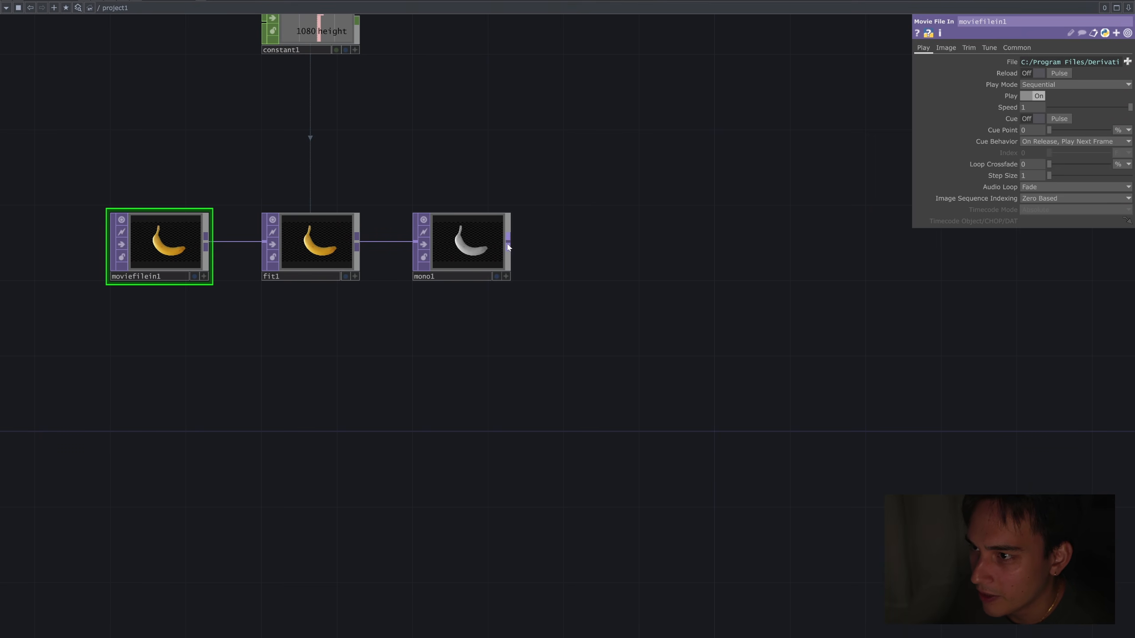
# Add a Base COMP fed by mono1's output and go inside it.
pyautogui.click(590, 223)
pyautogui.click(455, 85)
pyautogui.click(558, 106)
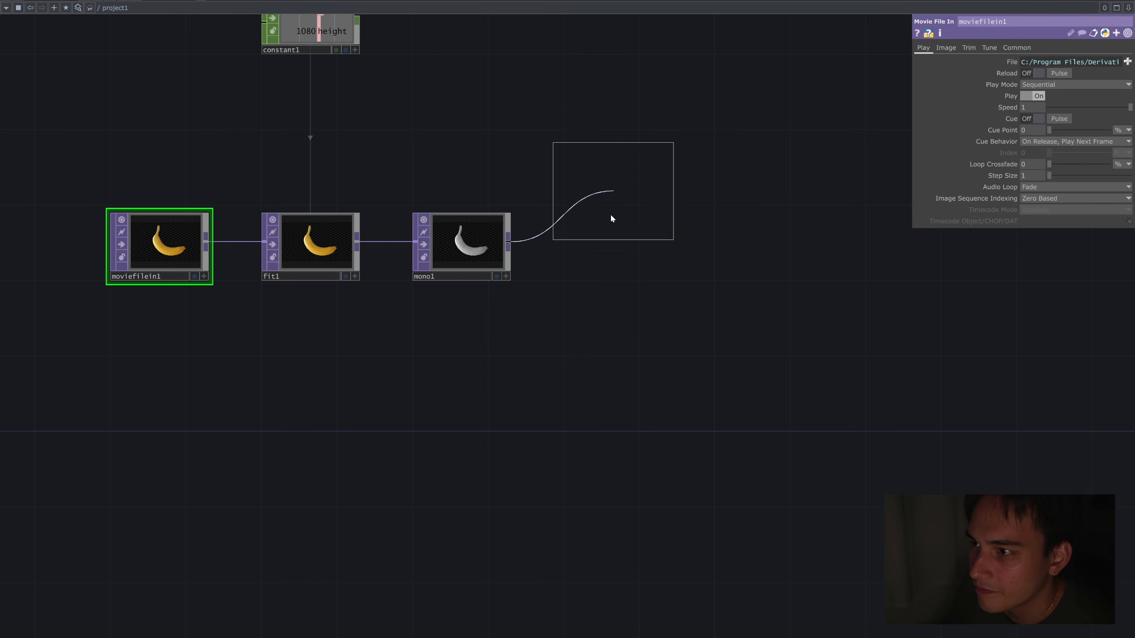
pyautogui.click(628, 233)
pyautogui.press('i')
# Move out1 farther to the right of in1 to make room between them.
pyautogui.scroll(-4, 527, 325)
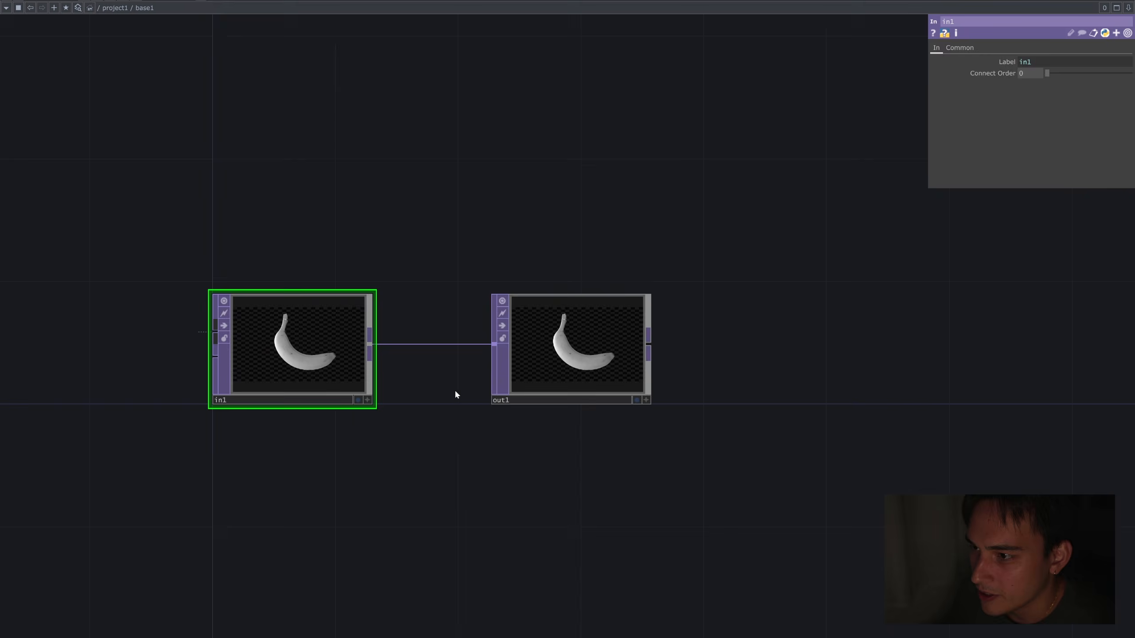
pyautogui.moveTo(524, 379); pyautogui.dragTo(943, 381)
pyautogui.scroll(-2, 944, 381)
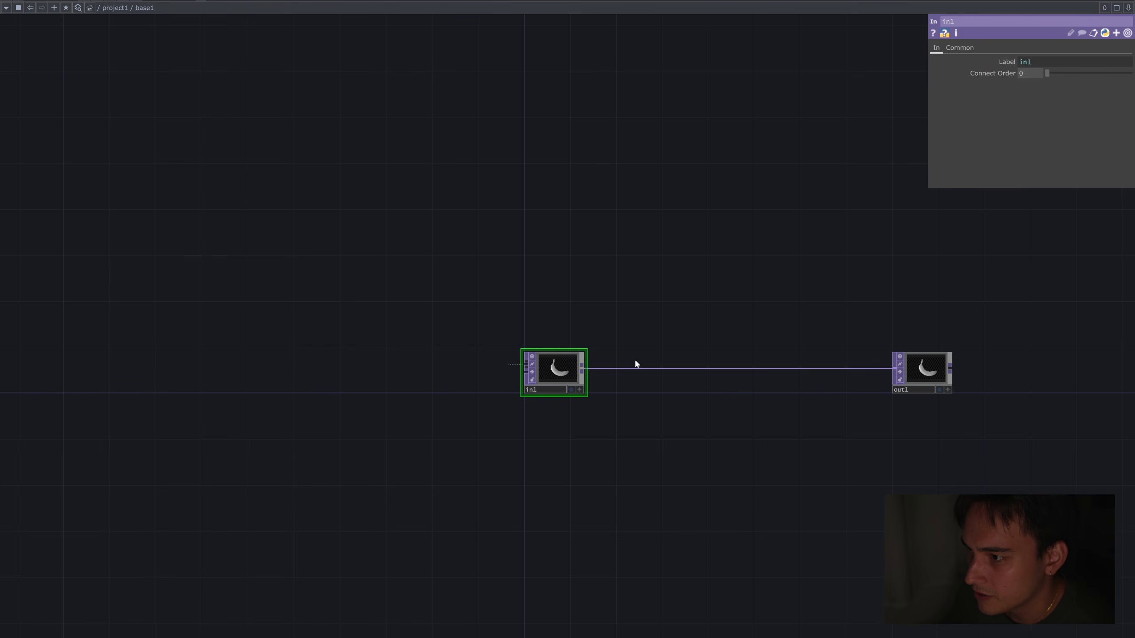
pyautogui.rightClick(644, 368)
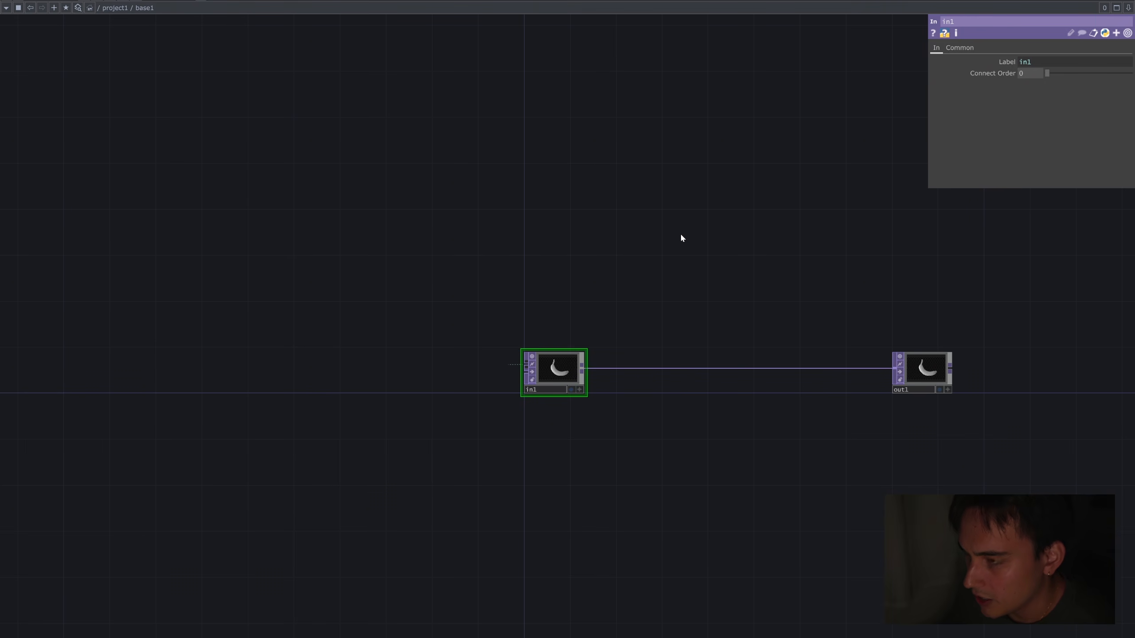
# Paste the Transform and Add column into the Base and connect add20's output to out1.
pyautogui.hotkey('ctrl', 'v')
pyautogui.scroll(-1, 708, 268)
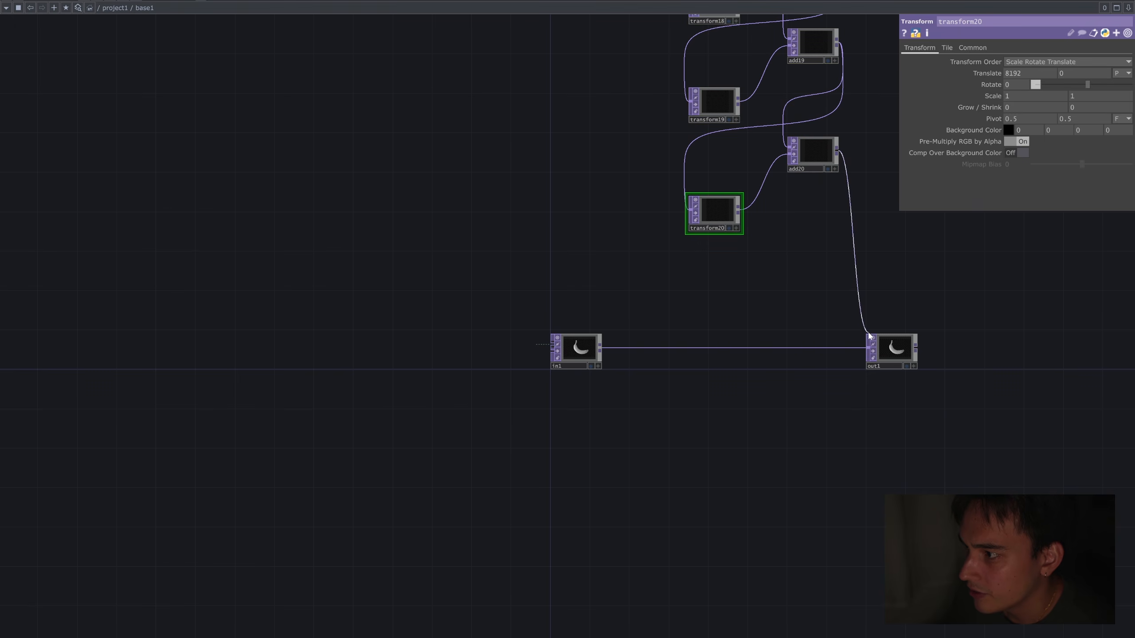
pyautogui.moveTo(868, 335); pyautogui.dragTo(867, 346)
pyautogui.scroll(-3, 791, 294)
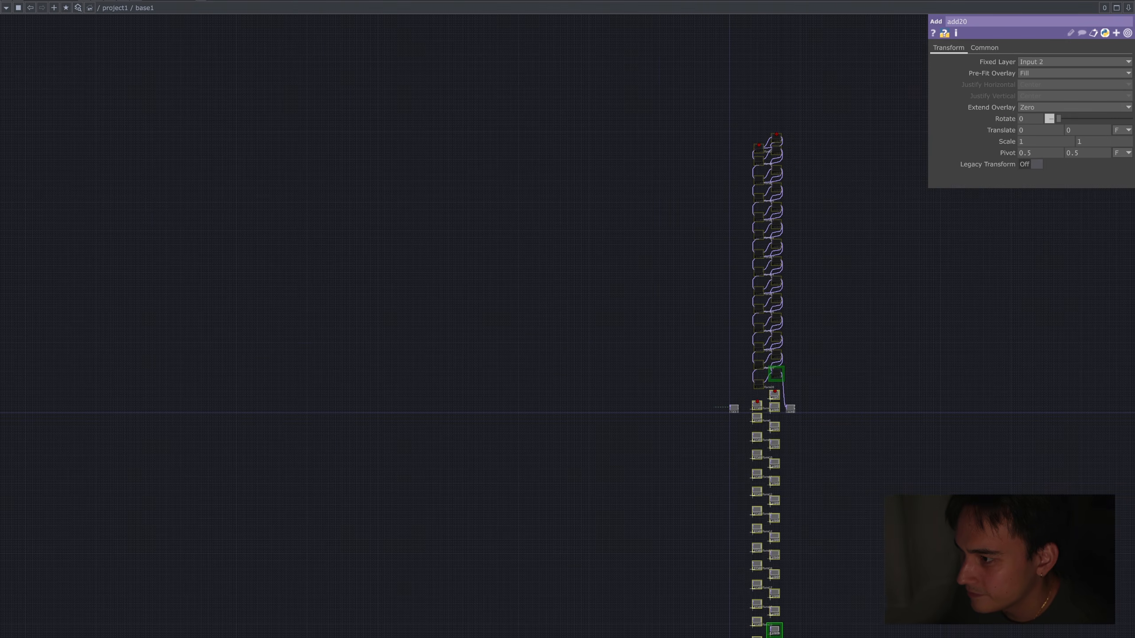
# Connect in1's output to the first Transform and Add nodes of the column, then return to the parent network.
pyautogui.moveTo(782, 457); pyautogui.dragTo(782, 462)
pyautogui.scroll(3, 787, 431)
pyautogui.click(694, 288)
pyautogui.scroll(2, 667, 371)
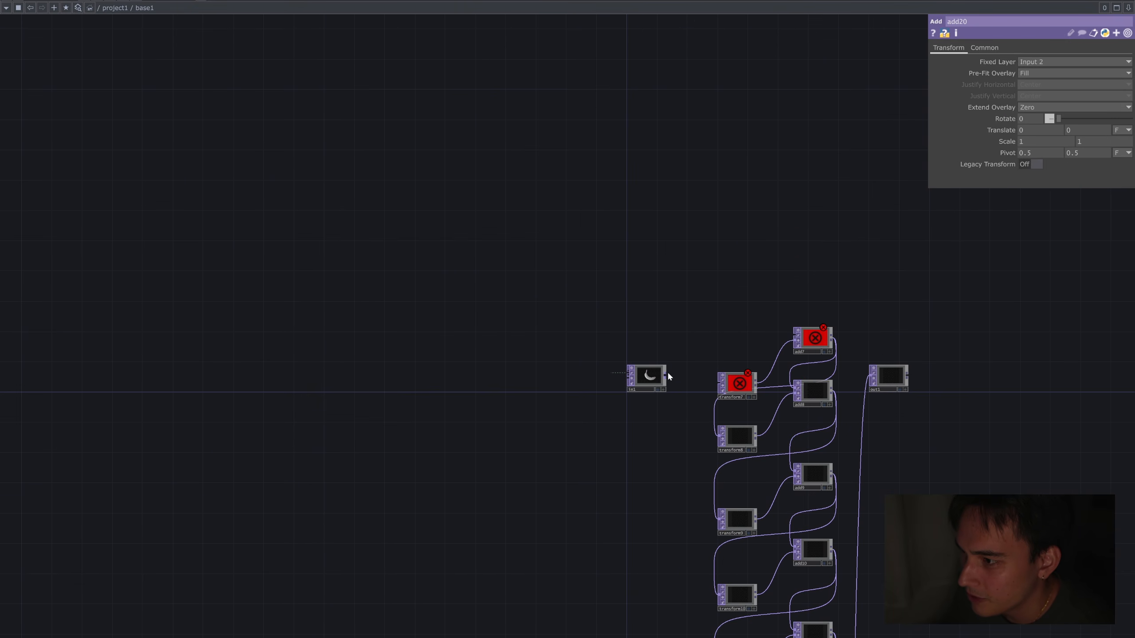
pyautogui.moveTo(667, 371); pyautogui.dragTo(899, 288)
pyautogui.scroll(2, 671, 376)
pyautogui.press('u')
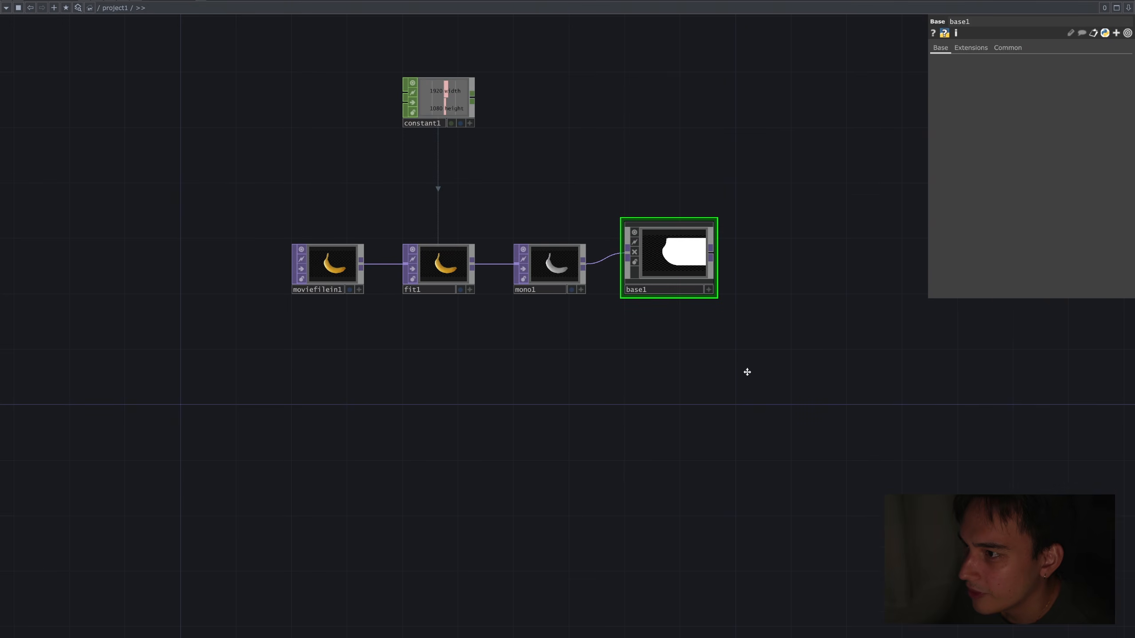
# Move base1 farther to the right to make room after mono1.
pyautogui.moveTo(747, 372); pyautogui.dragTo(737, 456)
pyautogui.scroll(4, 671, 340)
pyautogui.scroll(-1, 760, 392)
pyautogui.moveTo(795, 385); pyautogui.dragTo(776, 386)
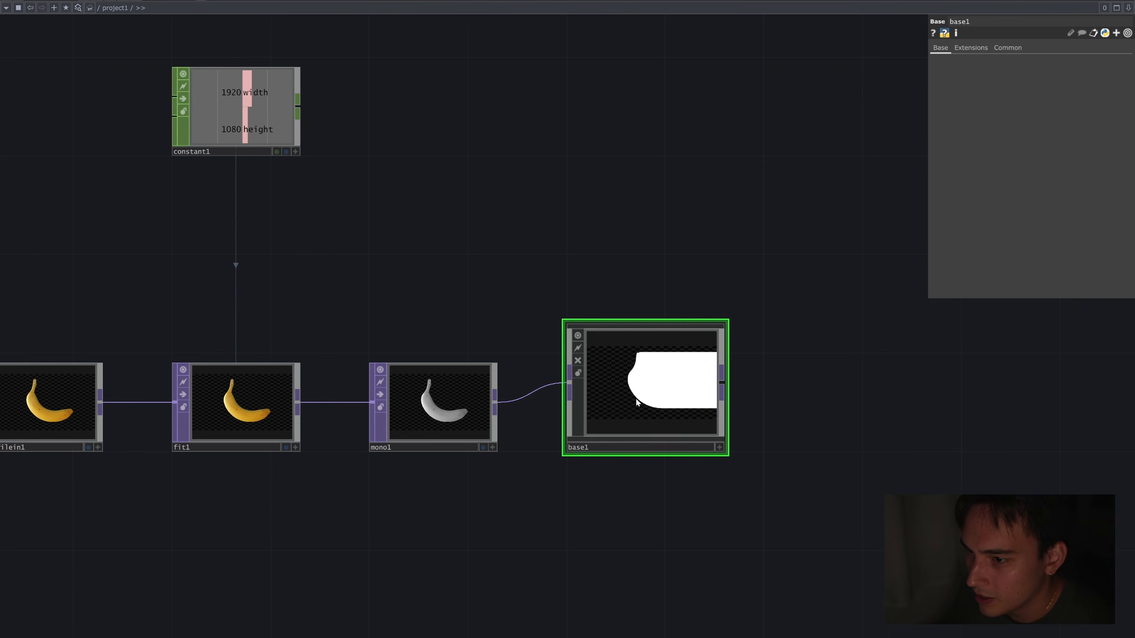
pyautogui.moveTo(636, 398); pyautogui.dragTo(833, 398)
# Insert a Null TOP between mono1 and base1 and name it START.
pyautogui.click(574, 398)
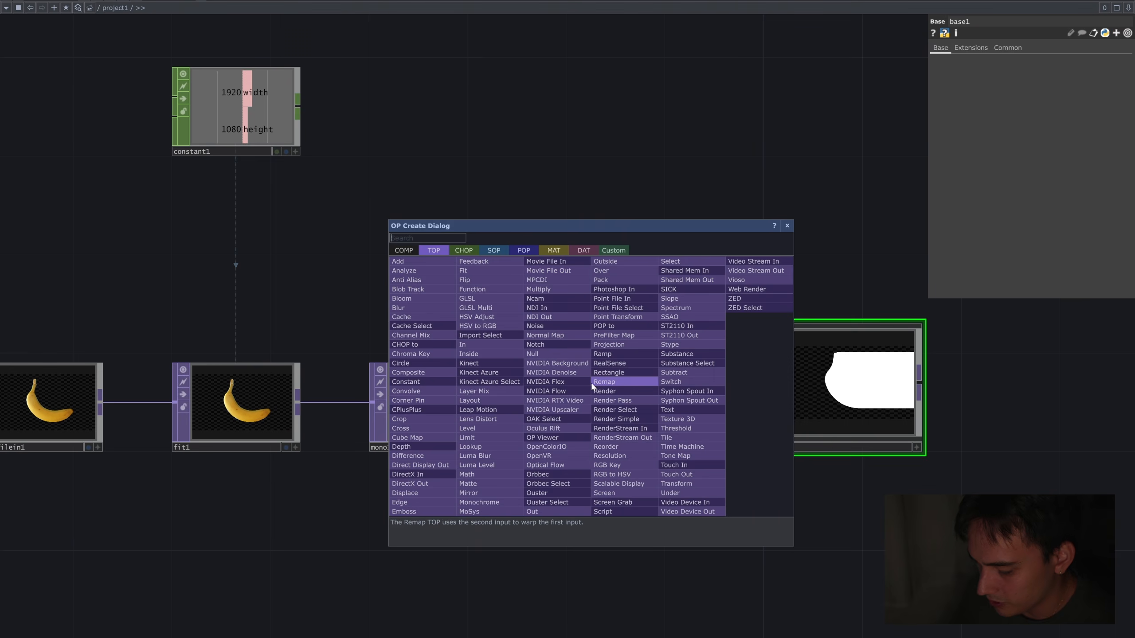
pyautogui.click(532, 353)
pyautogui.click(610, 451)
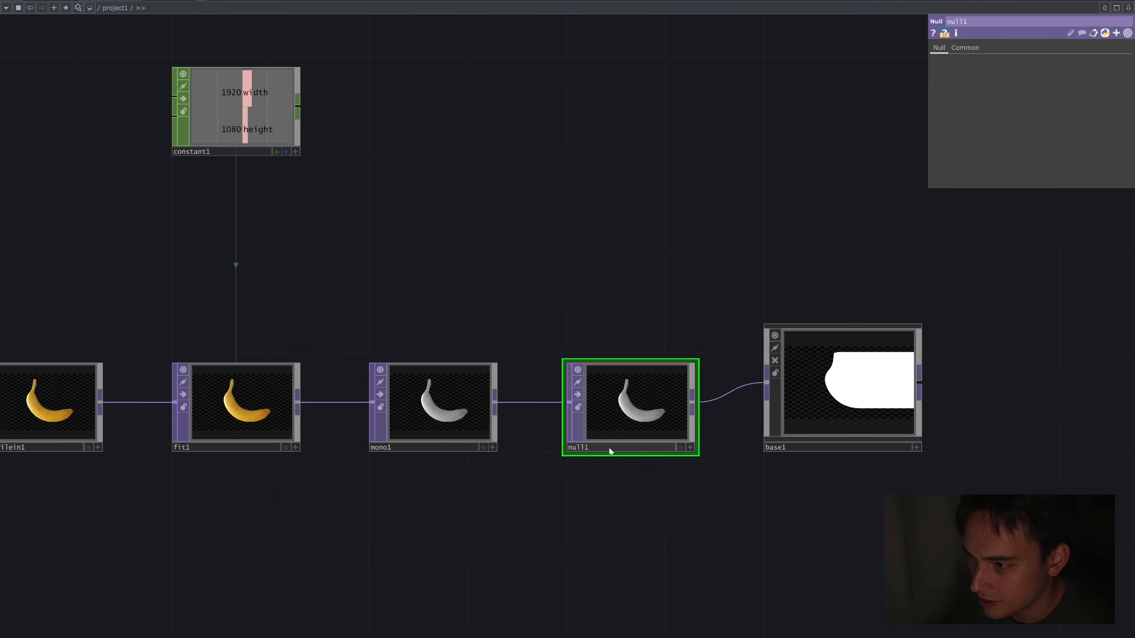
pyautogui.click(611, 452)
pyautogui.write('START')
pyautogui.press('Return')
# Add a Null TOP fed by base1's output and place it to the right of the Base.
pyautogui.moveTo(763, 526); pyautogui.dragTo(439, 480)
pyautogui.click(593, 338)
pyautogui.press('Tab')
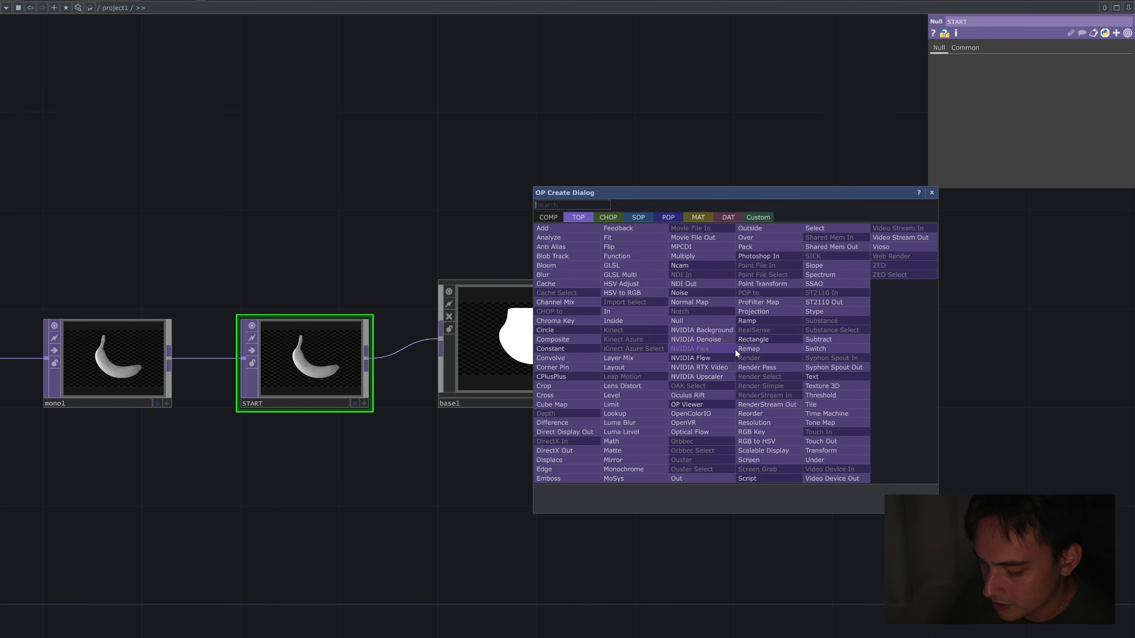
pyautogui.write('null')
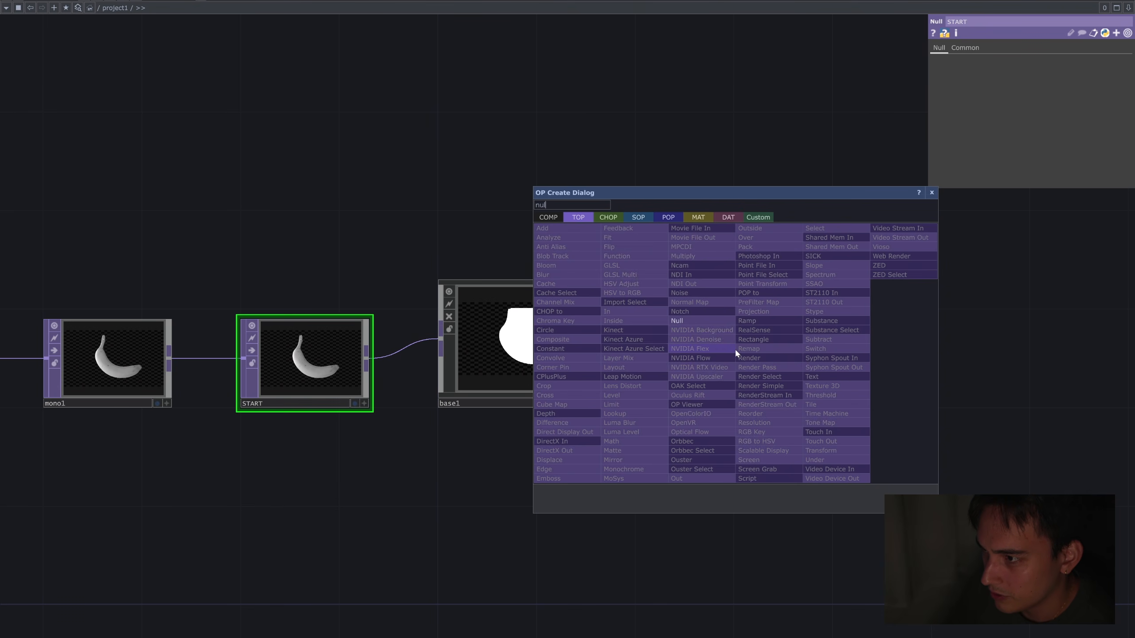
pyautogui.press('Return')
pyautogui.click(736, 351)
pyautogui.moveTo(735, 351); pyautogui.dragTo(703, 378)
# Name the Null after base1 addedPixels.
pyautogui.click(683, 403)
pyautogui.write('A')
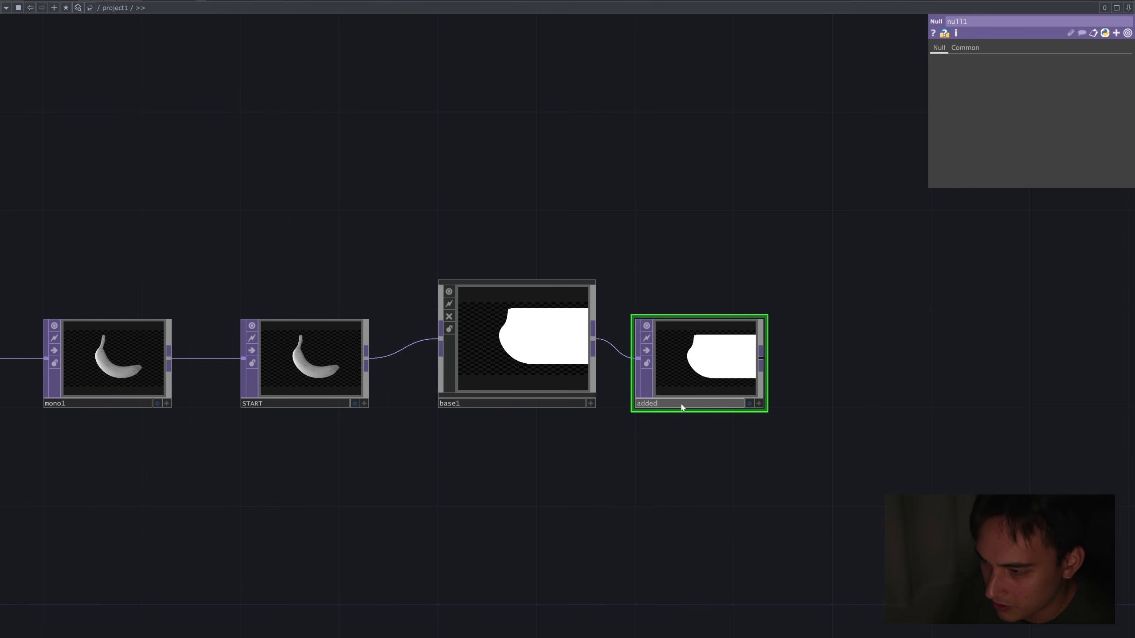
pyautogui.write('els')
pyautogui.press('Return')
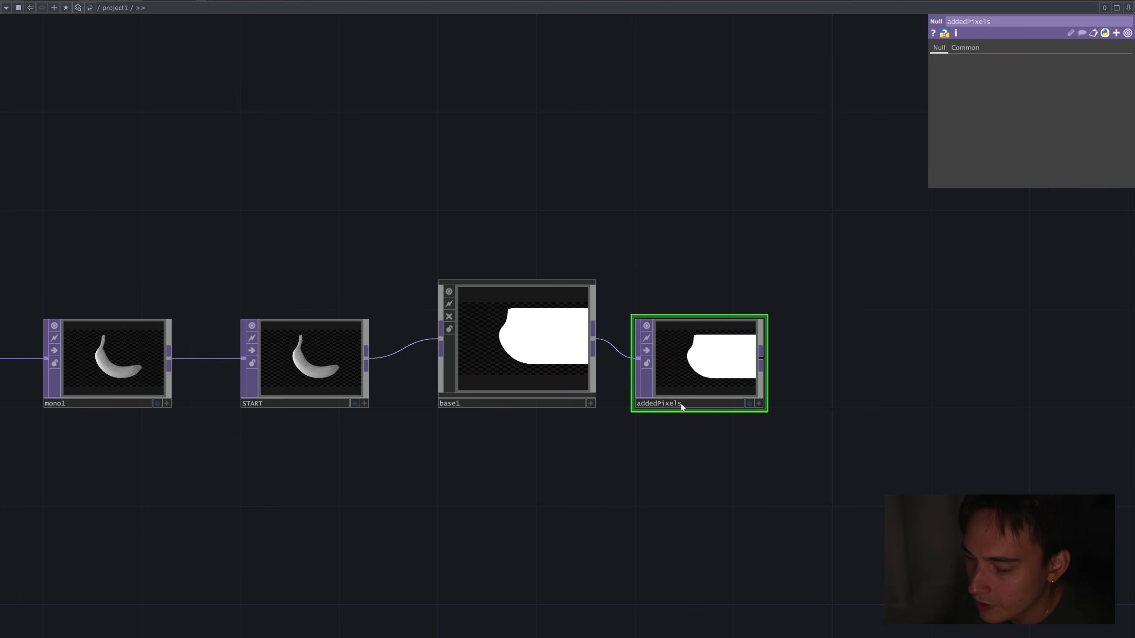
# Rename the Null after base1 to AddPixels.
pyautogui.moveTo(612, 468); pyautogui.dragTo(702, 482)
pyautogui.scroll(-3, 697, 481)
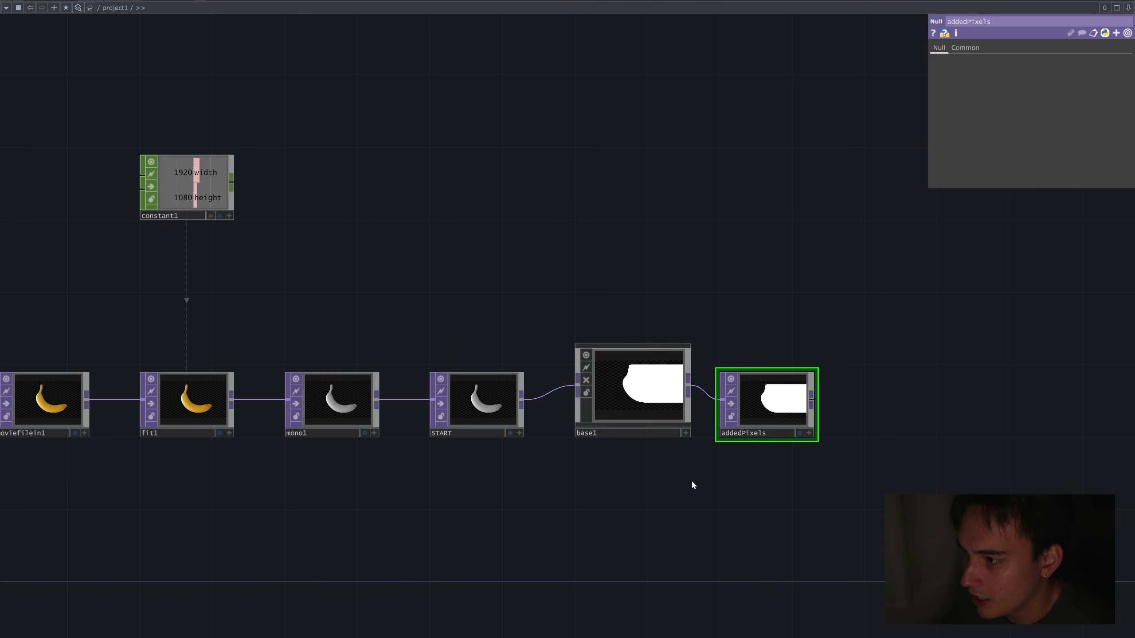
pyautogui.click(728, 437)
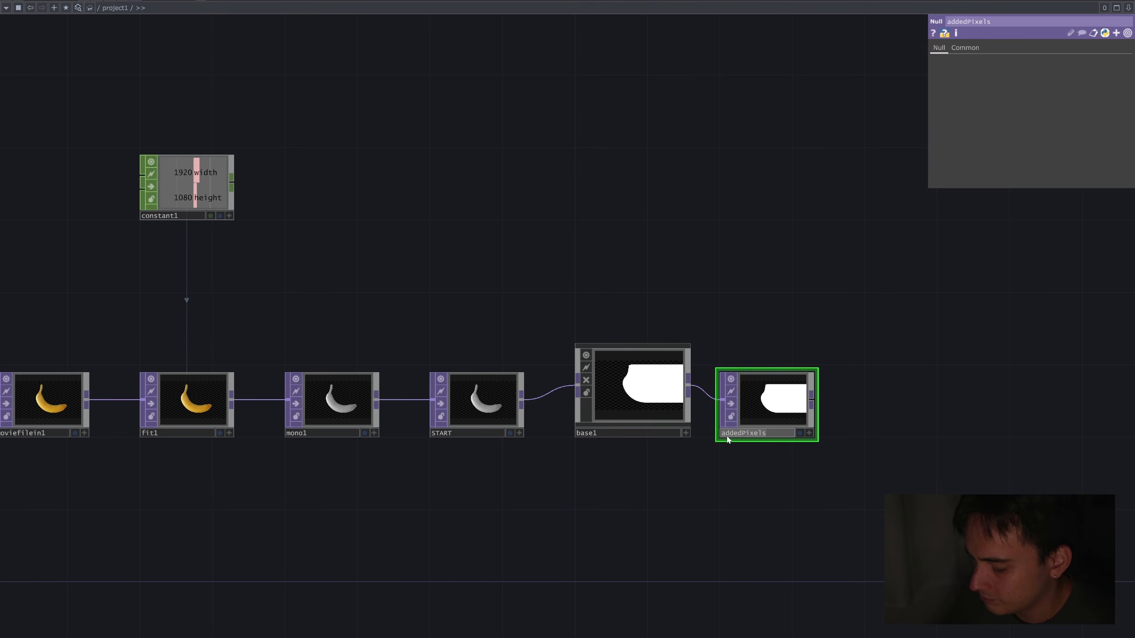
pyautogui.write('A')
pyautogui.press('Return')
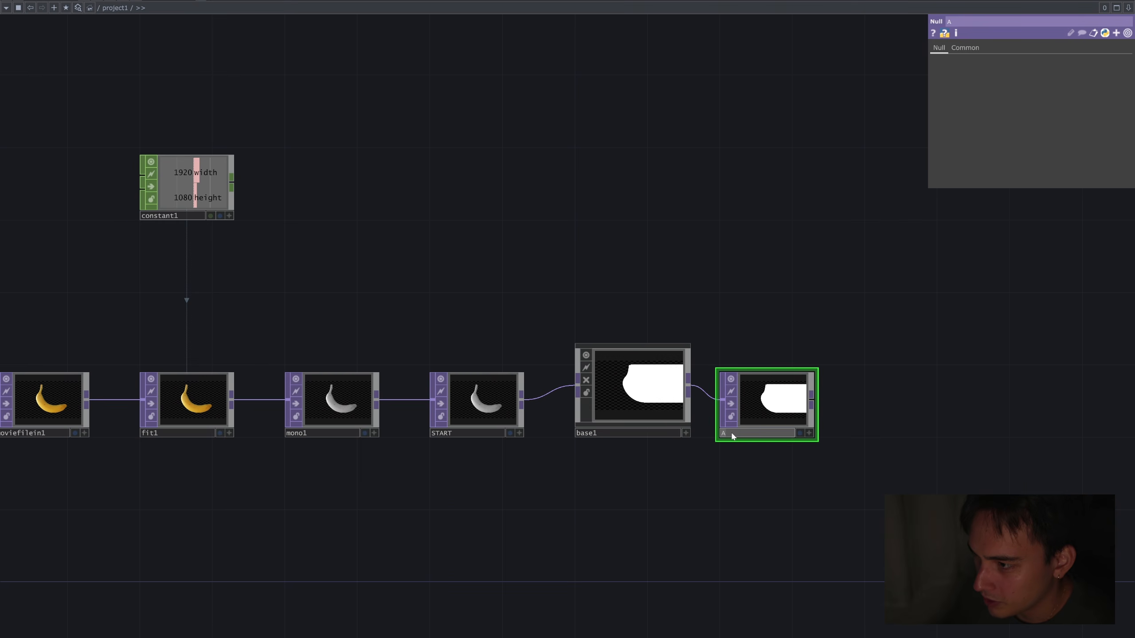
pyautogui.write('ddPixe')
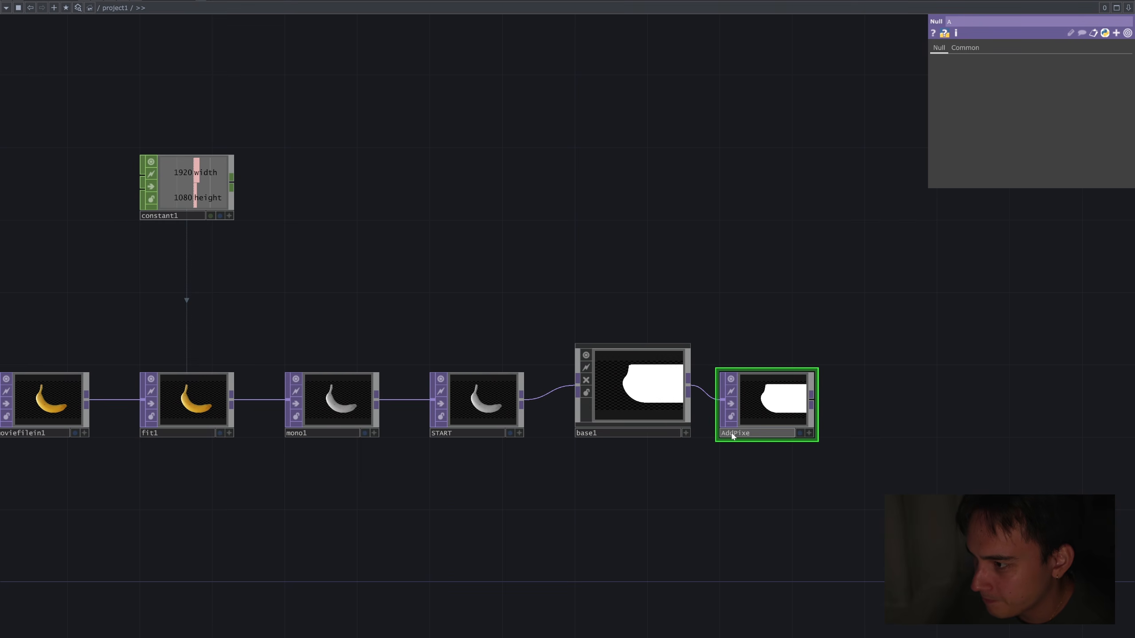
pyautogui.write('ls')
pyautogui.press('Return')
# Inspect the AddPixels output and display the pixel values in its viewer.
pyautogui.scroll(-2, 849, 411)
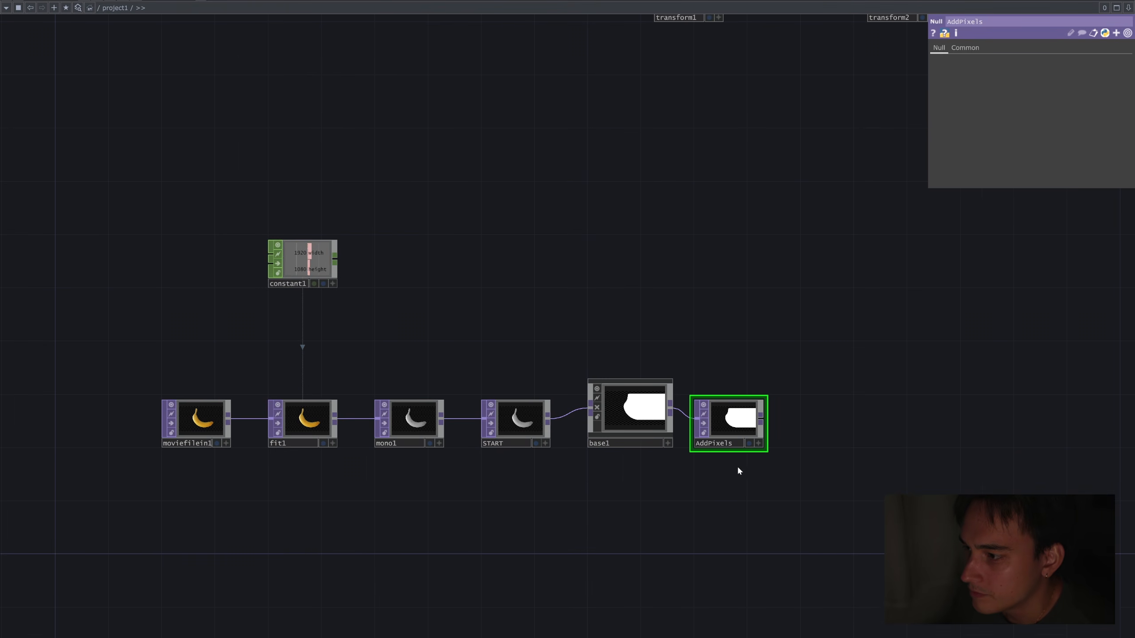
pyautogui.scroll(2, 737, 470)
pyautogui.middleClick(731, 415)
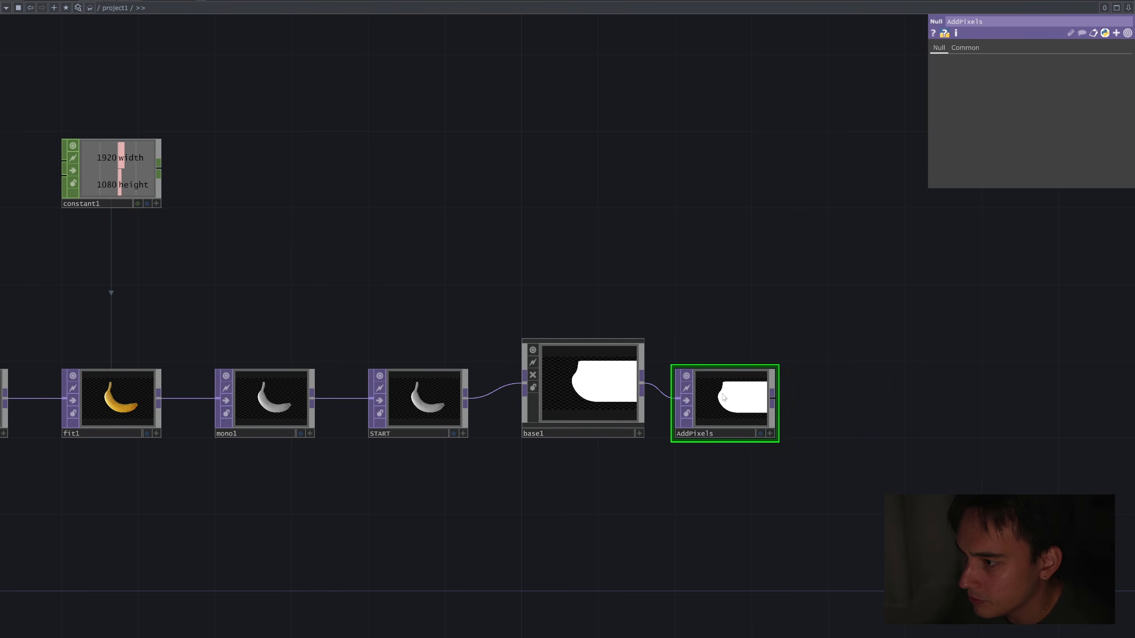
pyautogui.scroll(-1, 752, 465)
pyautogui.moveTo(752, 465); pyautogui.dragTo(693, 492)
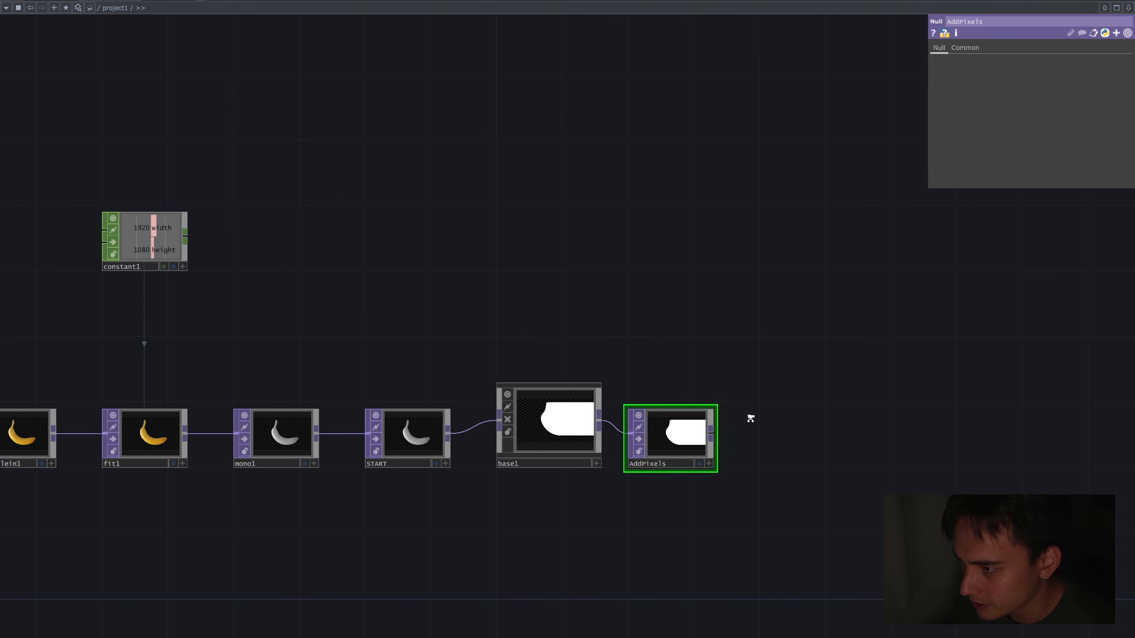
pyautogui.scroll(-1, 747, 418)
pyautogui.moveTo(747, 418); pyautogui.dragTo(670, 420)
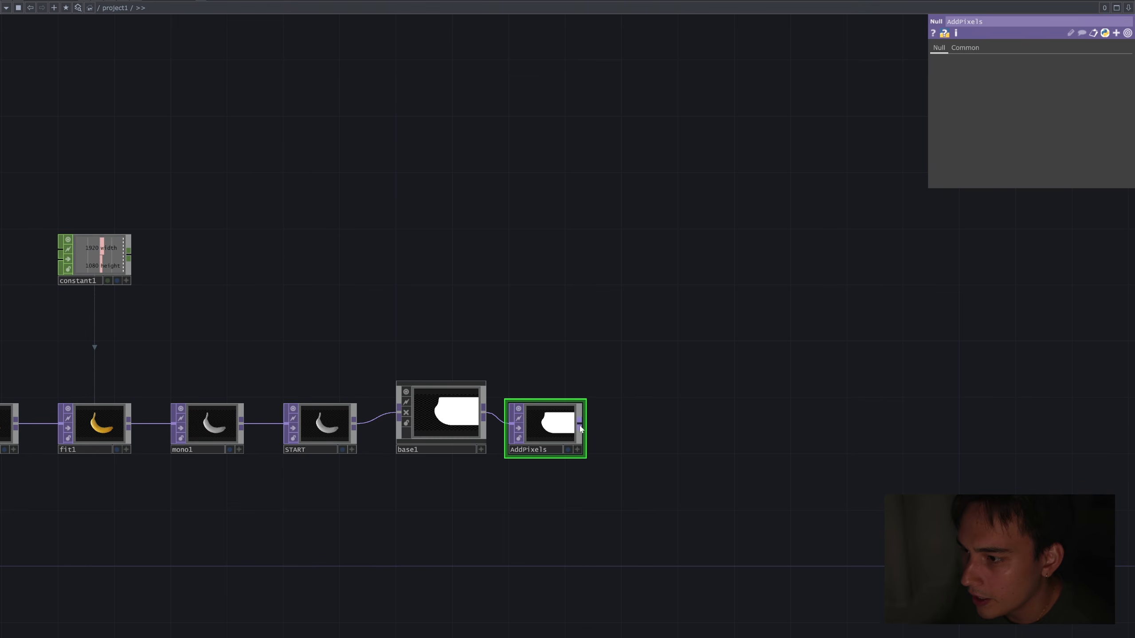
pyautogui.scroll(3, 561, 440)
pyautogui.click(609, 470)
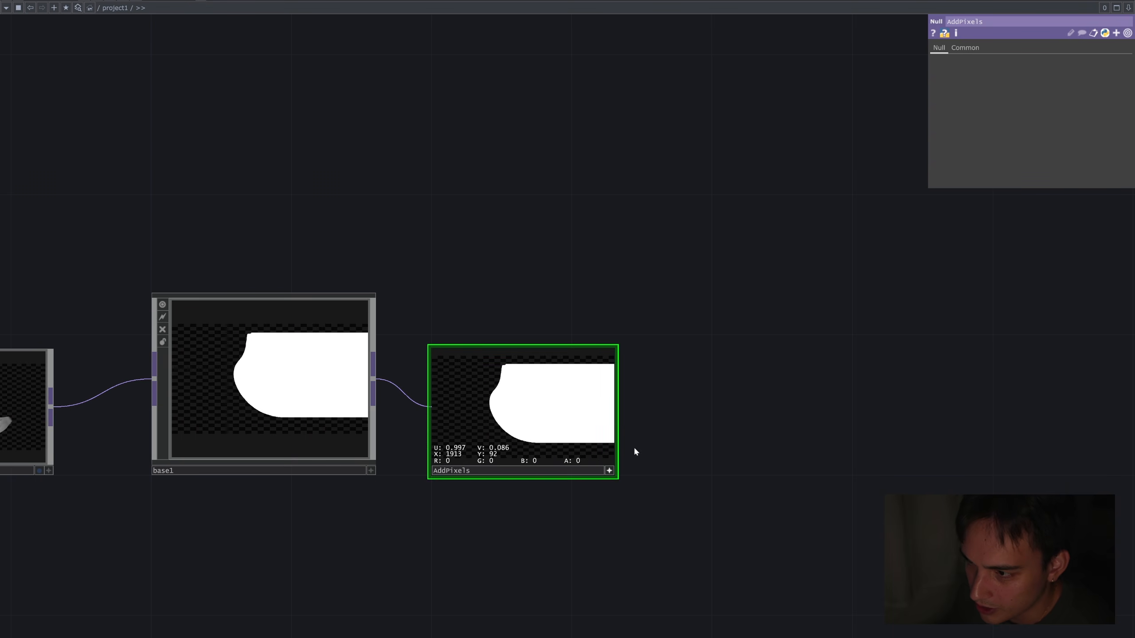
pyautogui.moveTo(624, 480); pyautogui.dragTo(655, 481)
# Add a Limit TOP after AddPixels and turn on Normalize.
pyautogui.moveTo(642, 408); pyautogui.dragTo(766, 405)
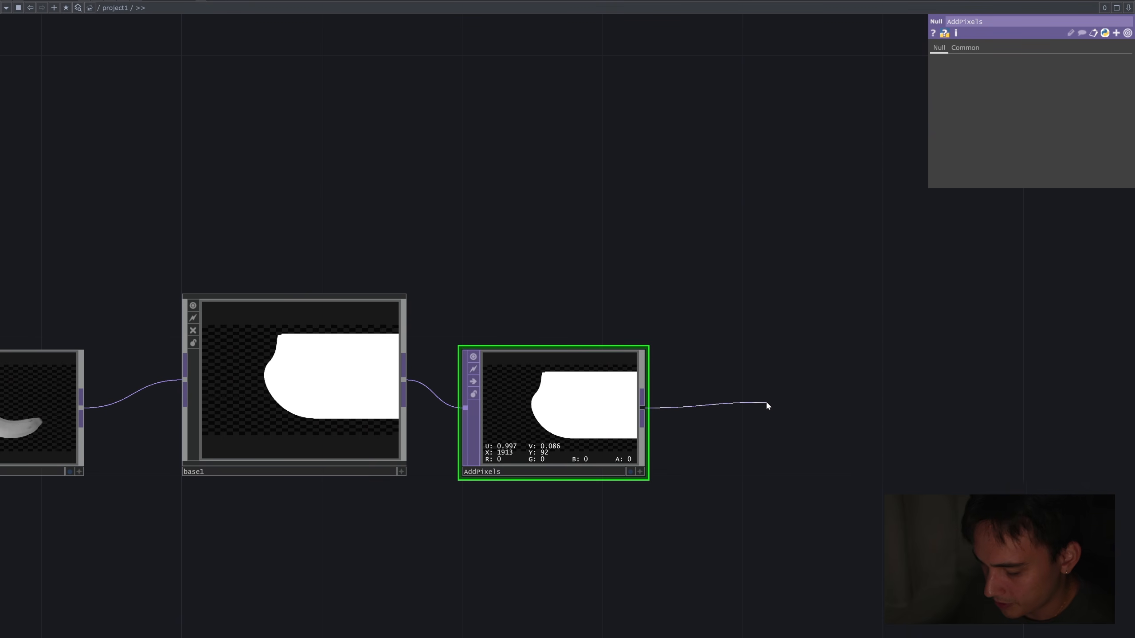
pyautogui.press('Tab')
pyautogui.write('lim')
pyautogui.press('Return')
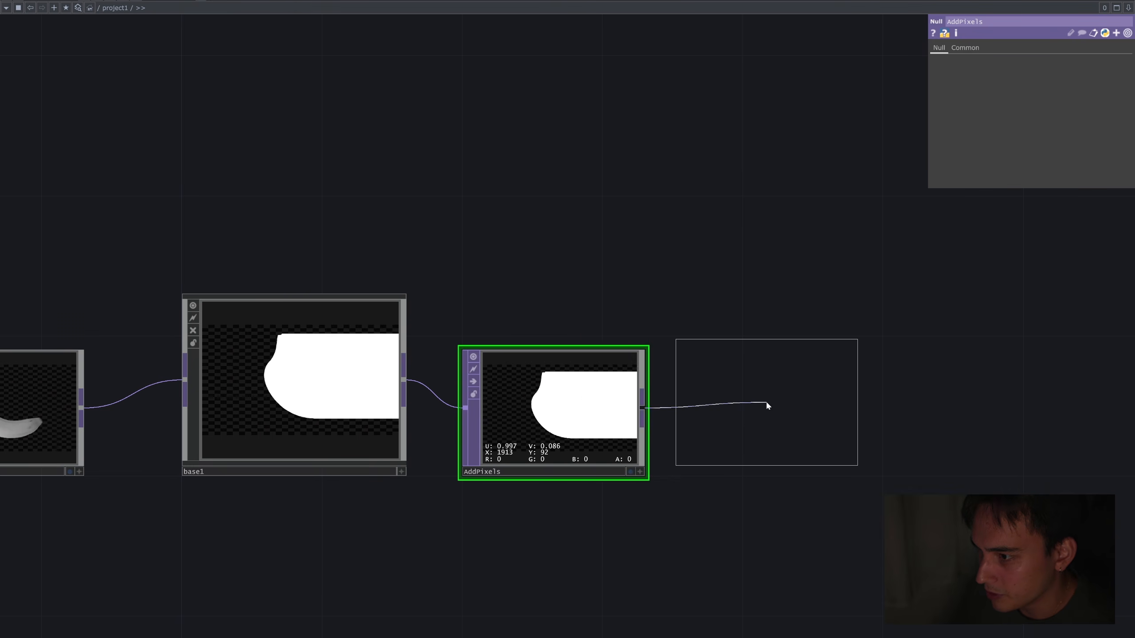
pyautogui.click(766, 403)
pyautogui.moveTo(766, 406); pyautogui.dragTo(836, 406)
pyautogui.moveTo(742, 538); pyautogui.dragTo(569, 546)
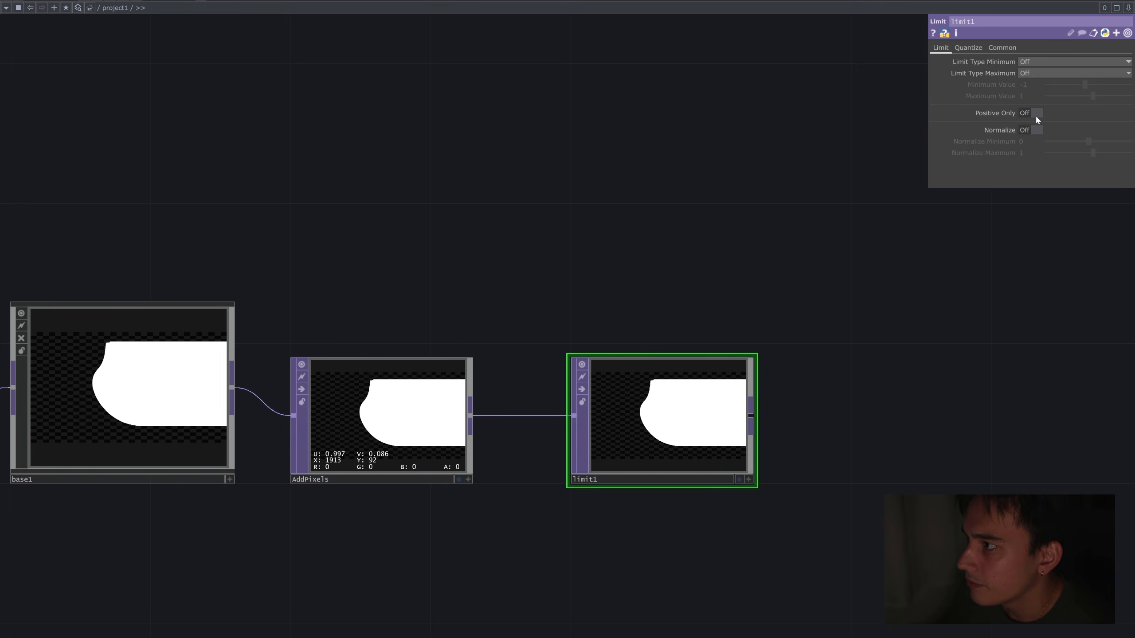
pyautogui.click(1029, 129)
# Examine limit1's normalized gradient and compare it with the banana image in fit1.
pyautogui.scroll(4, 679, 438)
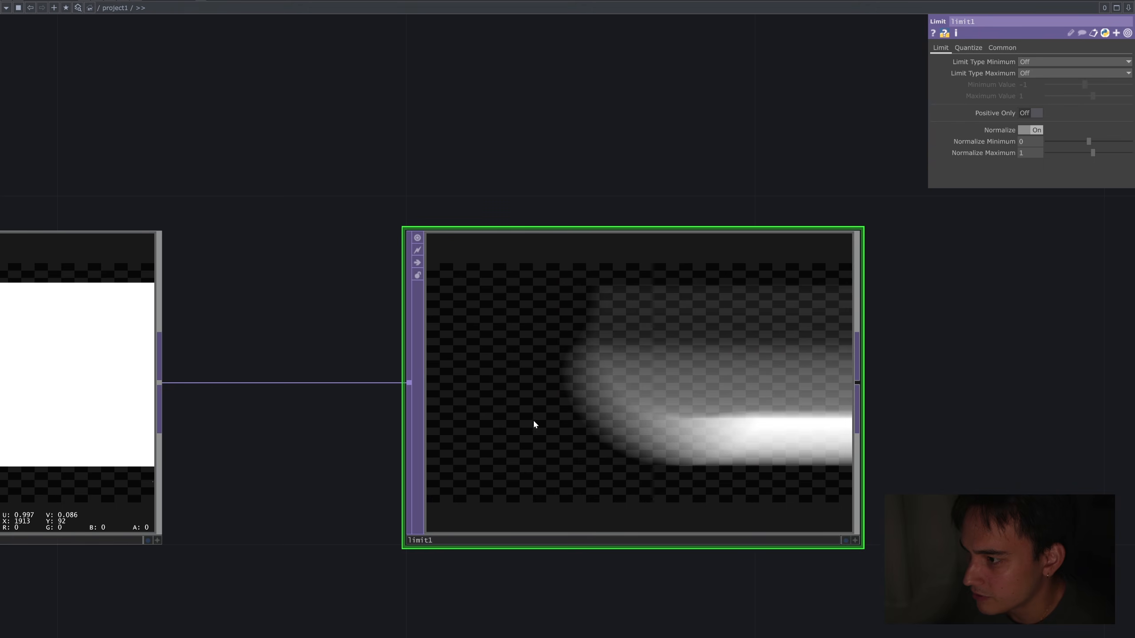
pyautogui.scroll(-5, 762, 434)
pyautogui.scroll(5, 697, 422)
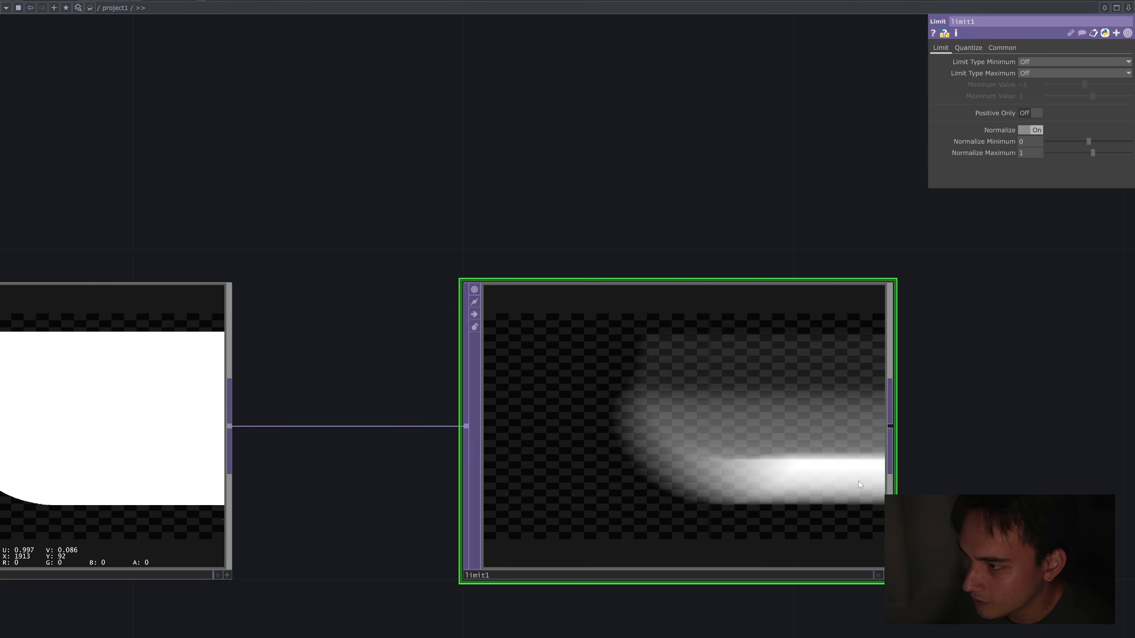
pyautogui.scroll(-4, 858, 481)
pyautogui.moveTo(623, 292); pyautogui.dragTo(1046, 314)
pyautogui.moveTo(400, 263); pyautogui.dragTo(1134, 209)
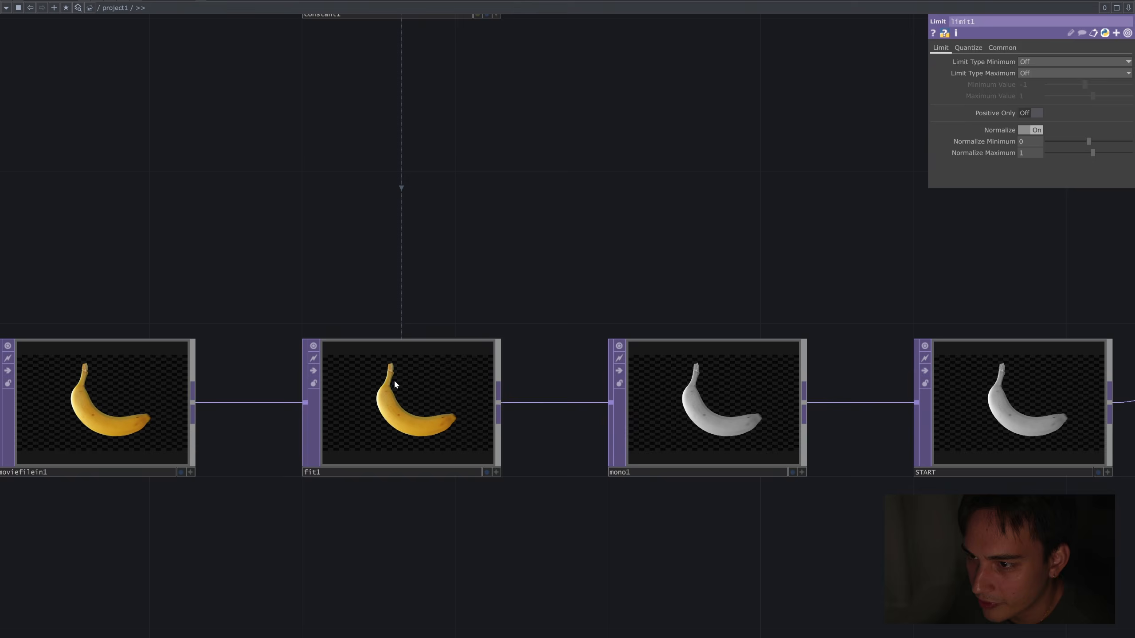
pyautogui.scroll(2, 394, 383)
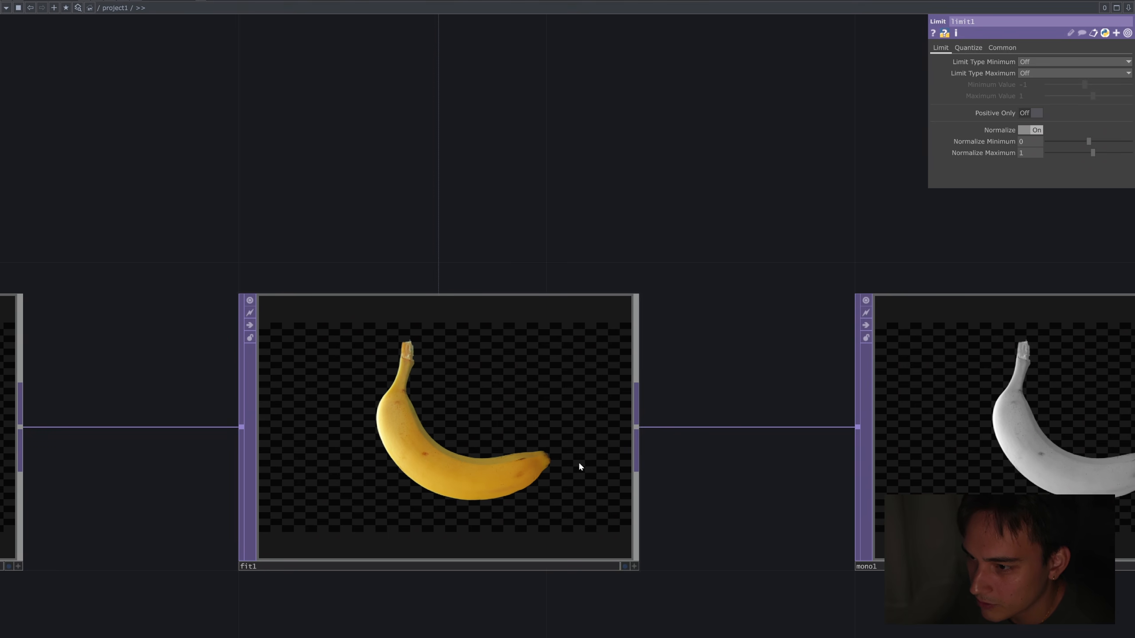
pyautogui.scroll(-2, 527, 513)
pyautogui.scroll(-2, 715, 425)
pyautogui.moveTo(906, 333); pyautogui.dragTo(527, 307)
pyautogui.scroll(2, 640, 397)
pyautogui.scroll(-1, 701, 397)
pyautogui.moveTo(689, 380); pyautogui.dragTo(632, 339)
# Add a Reorder TOP after limit1 and set its Output Alpha to One.
pyautogui.click(585, 351)
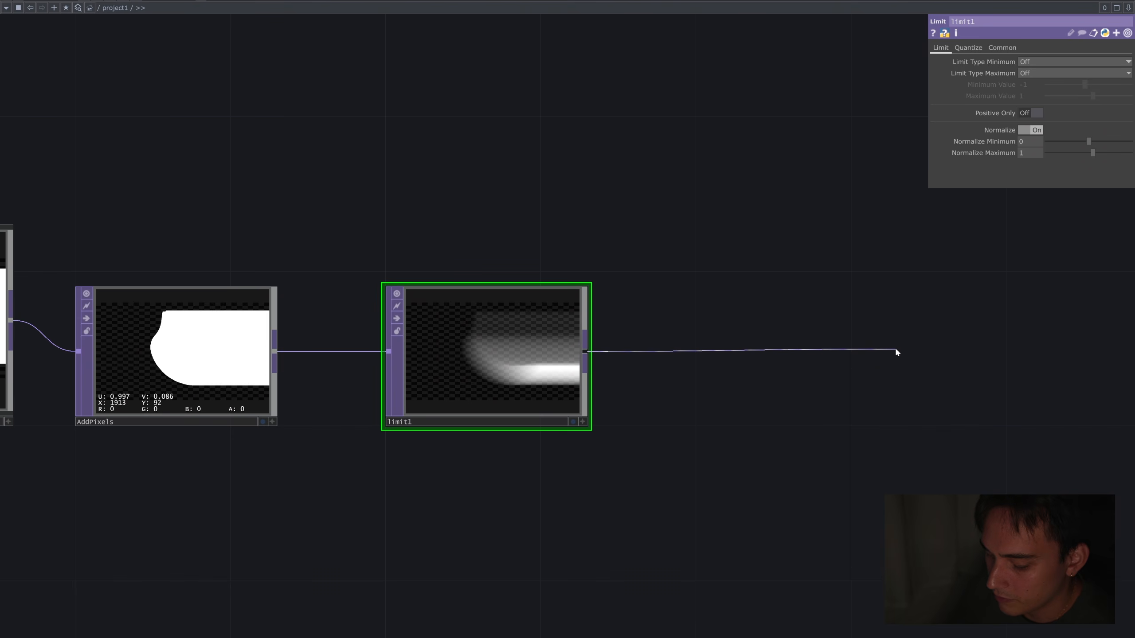
pyautogui.click(809, 355)
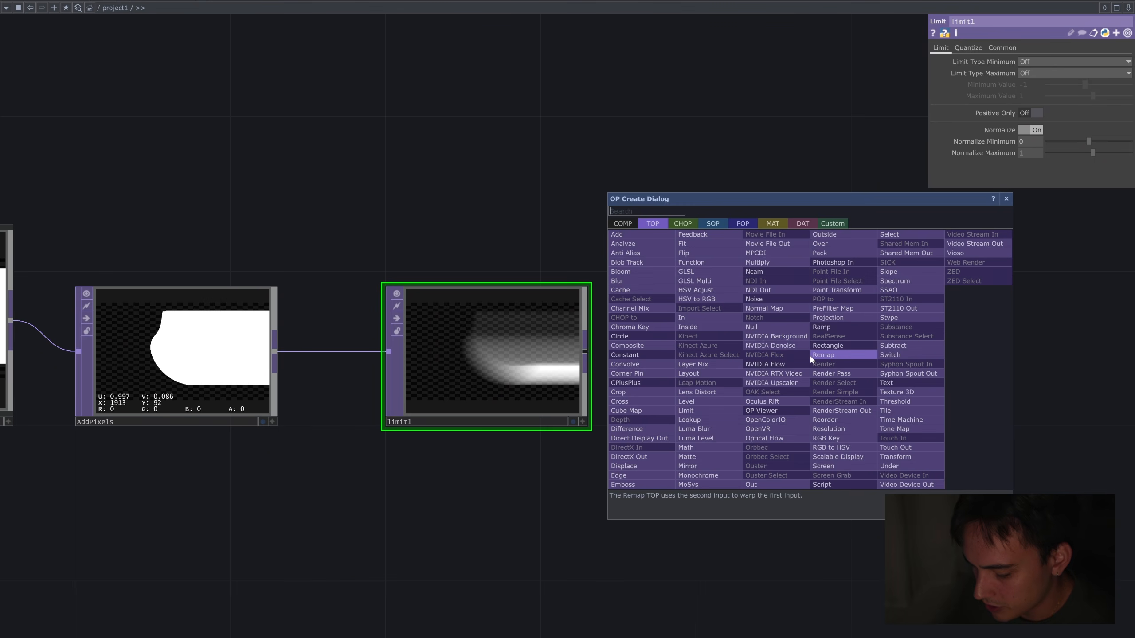
pyautogui.write('reorder')
pyautogui.click(840, 420)
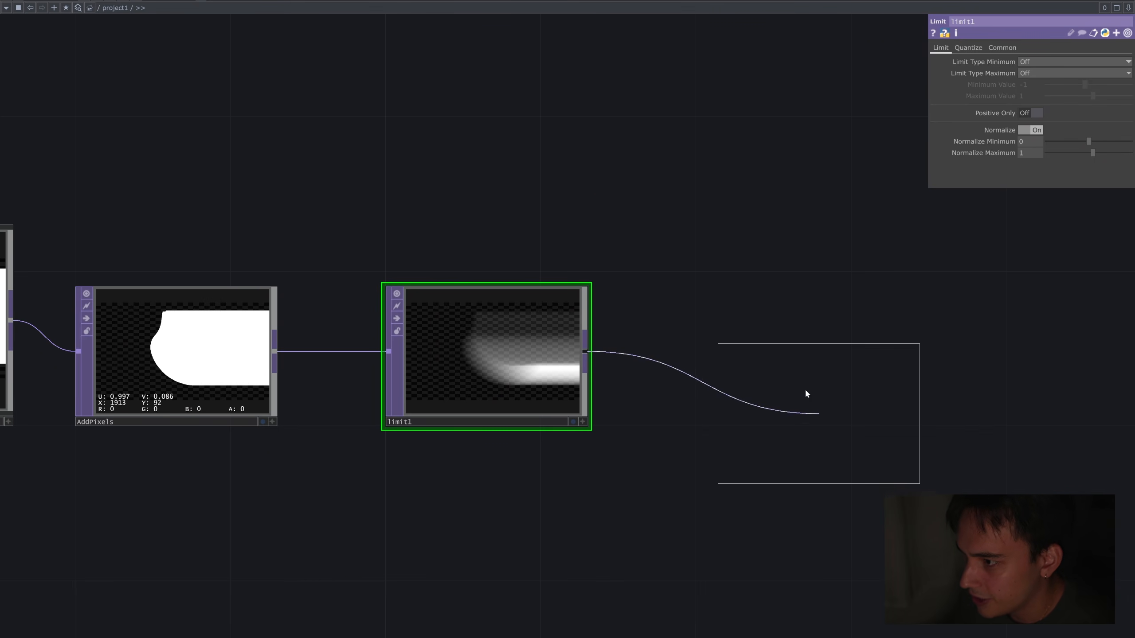
pyautogui.click(782, 335)
pyautogui.click(1090, 100)
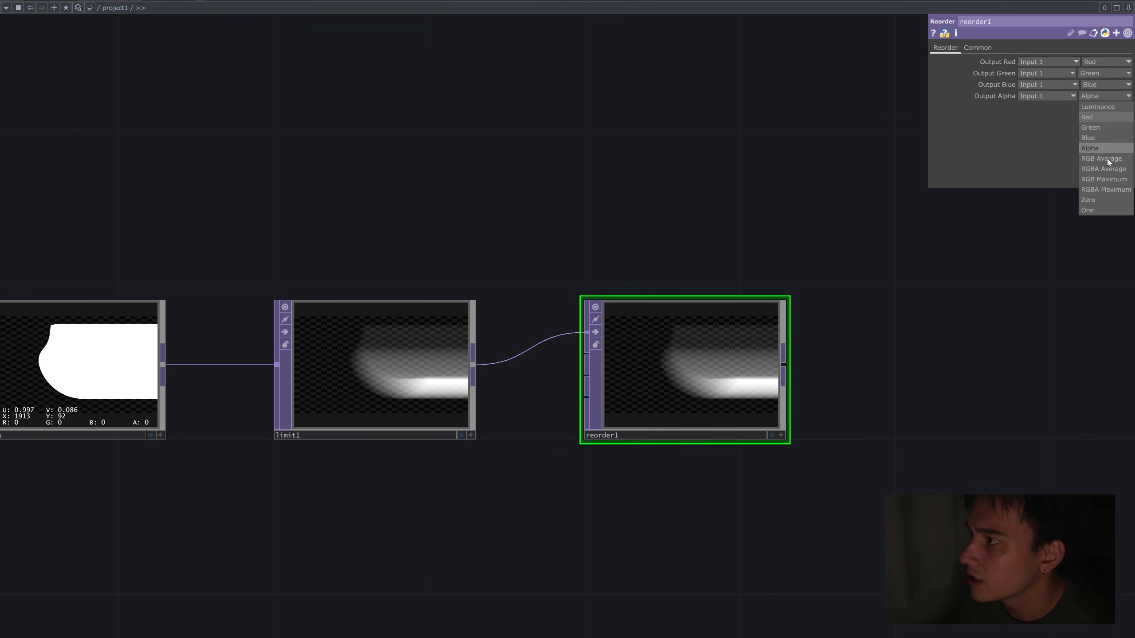
pyautogui.click(1099, 203)
# Add a Lookup TOP fed by reorder1's output.
pyautogui.moveTo(868, 438); pyautogui.dragTo(715, 372)
pyautogui.scroll(-3, 716, 371)
pyautogui.click(650, 317)
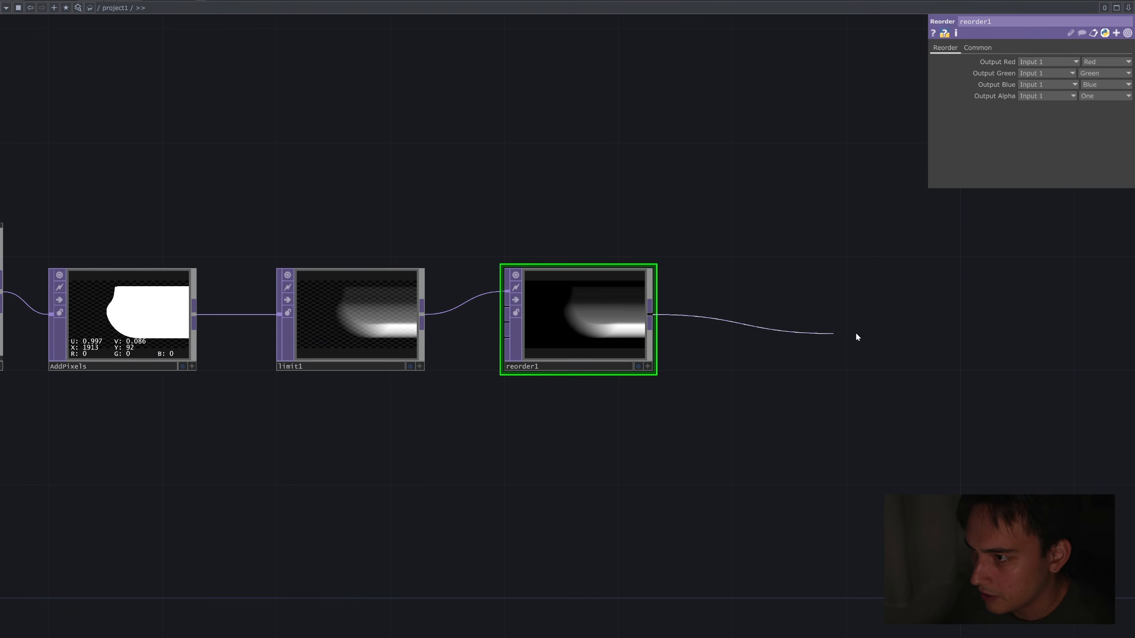
pyautogui.click(855, 334)
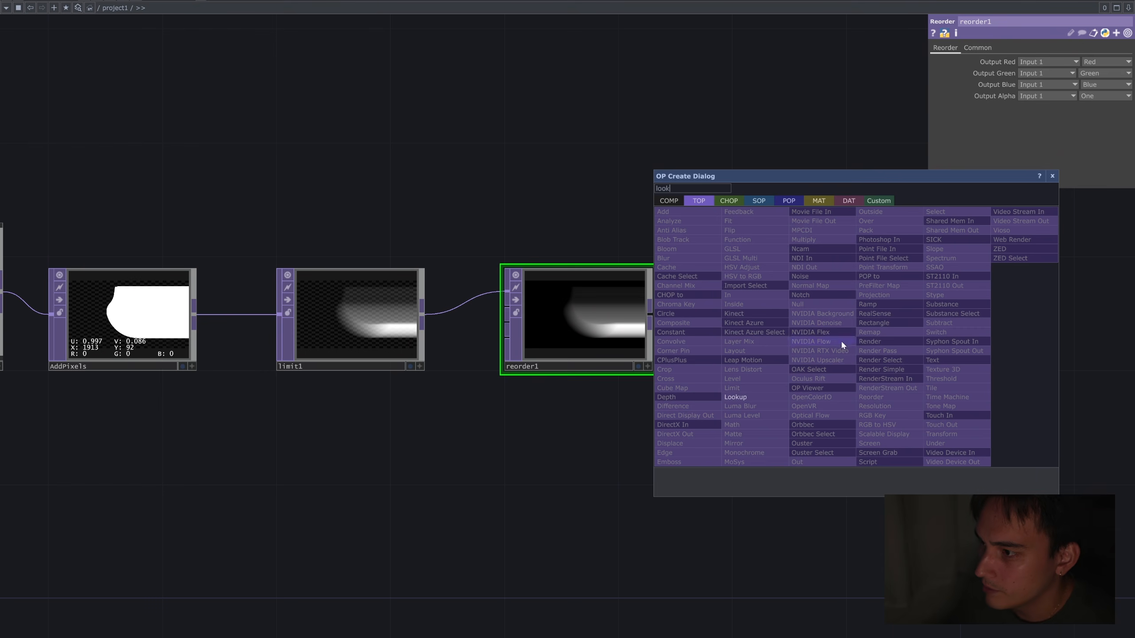
pyautogui.click(737, 396)
pyautogui.click(802, 319)
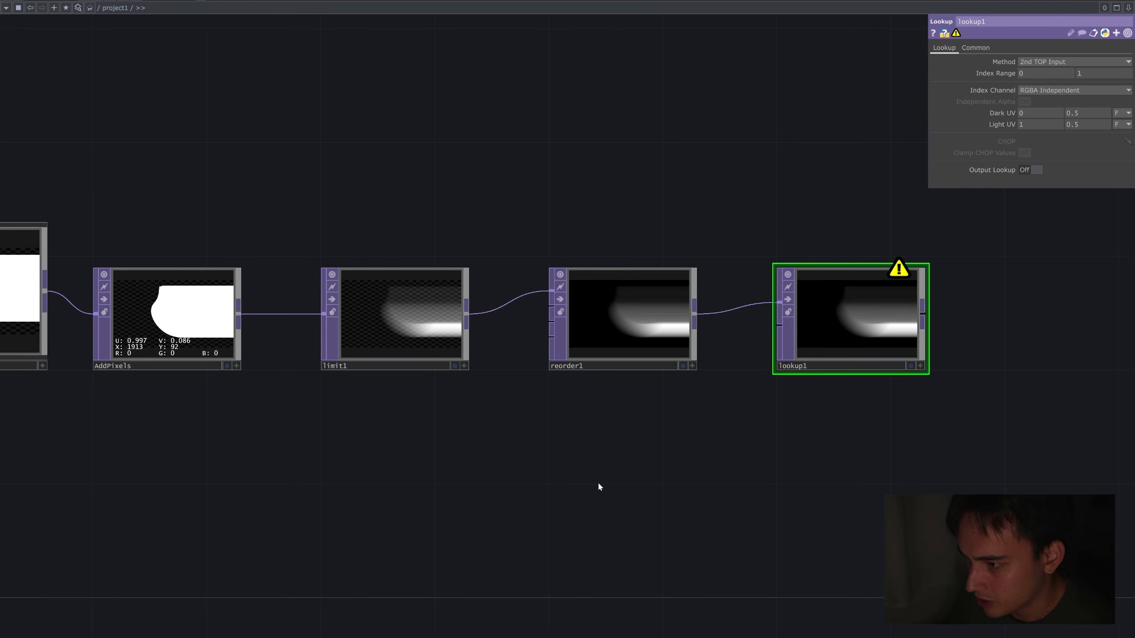
# Add a Ramp TOP below reorder1 and color it from black to red with hue 360 and saturation 1.
pyautogui.press('Tab')
pyautogui.write('ramp')
pyautogui.press('Return')
pyautogui.click(597, 482)
pyautogui.moveTo(598, 482); pyautogui.dragTo(625, 537)
pyautogui.moveTo(1084, 92)
pyautogui.mouseDown()
pyautogui.moveTo(1130, 91)
pyautogui.moveTo(1130, 101)
pyautogui.mouseUp()
# Connect the black-to-red ramp to lookup1's second input.
pyautogui.moveTo(694, 550); pyautogui.dragTo(779, 324)
pyautogui.scroll(4, 769, 425)
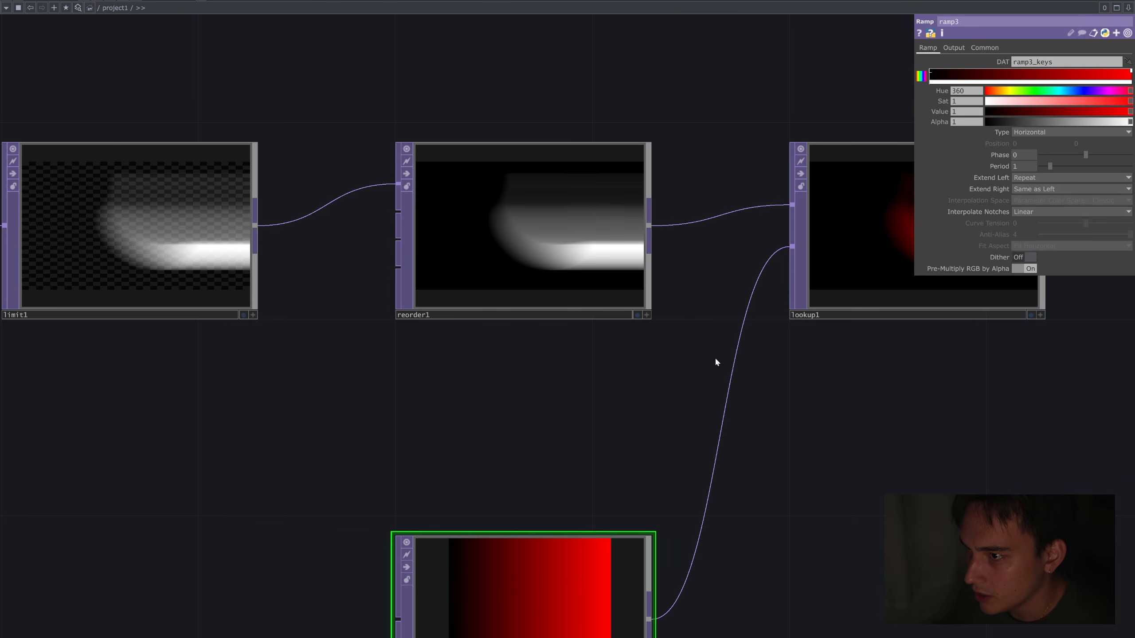
pyautogui.scroll(-3, 560, 363)
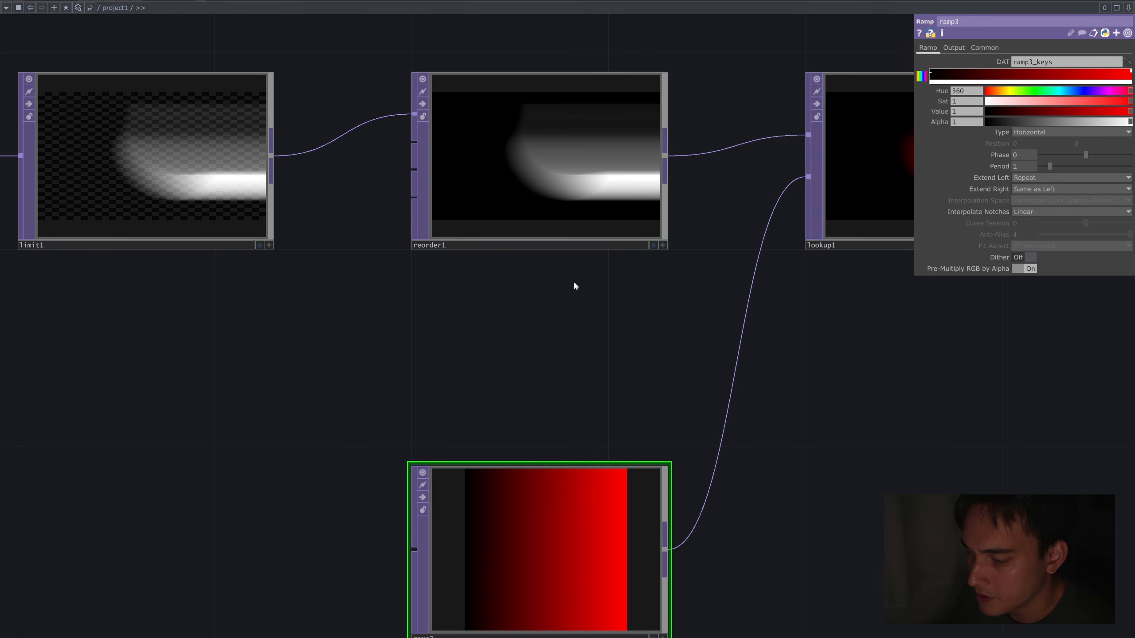
pyautogui.scroll(-2, 765, 398)
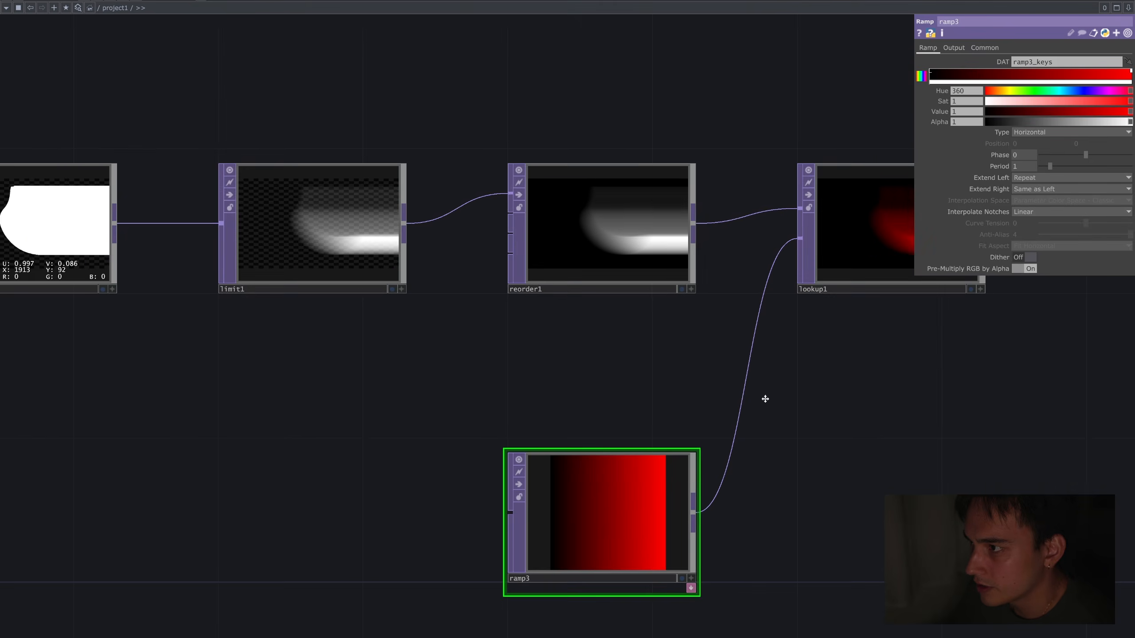
# Desaturate ramp3's end color and try extra color stops along its gradient.
pyautogui.moveTo(766, 398); pyautogui.dragTo(667, 412)
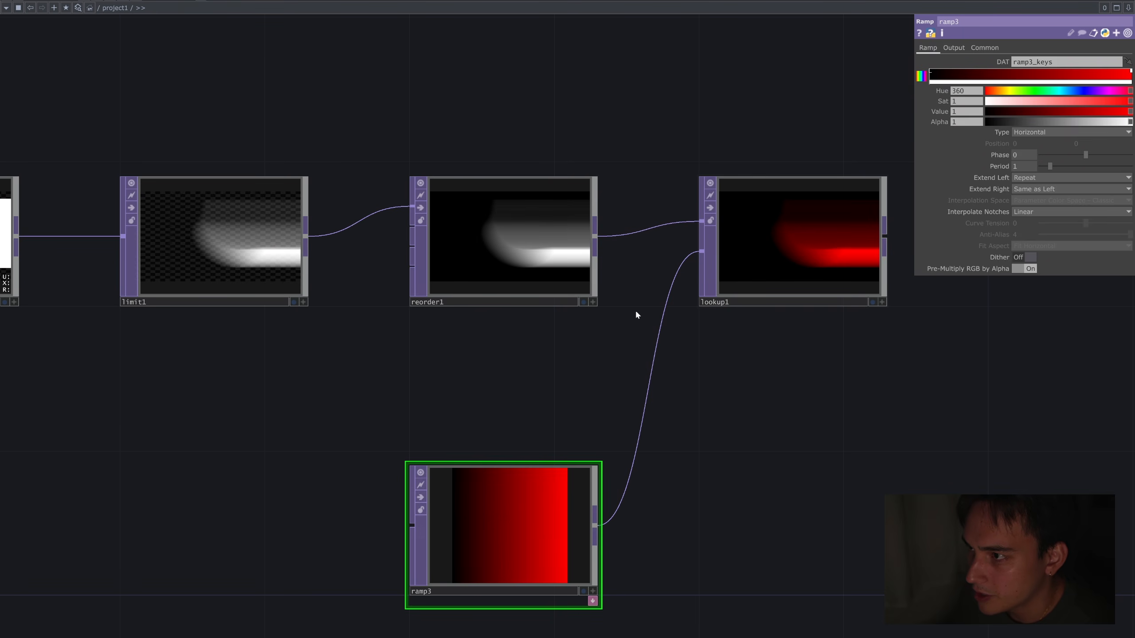
pyautogui.scroll(-2, 749, 478)
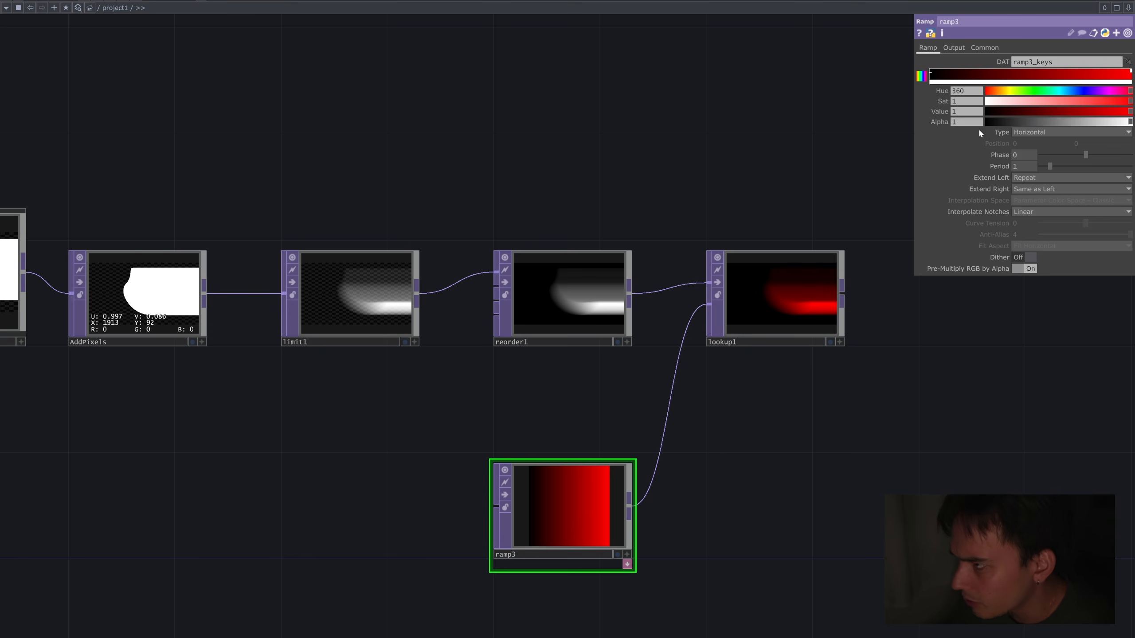
pyautogui.moveTo(1036, 103); pyautogui.dragTo(982, 101)
pyautogui.click(950, 74)
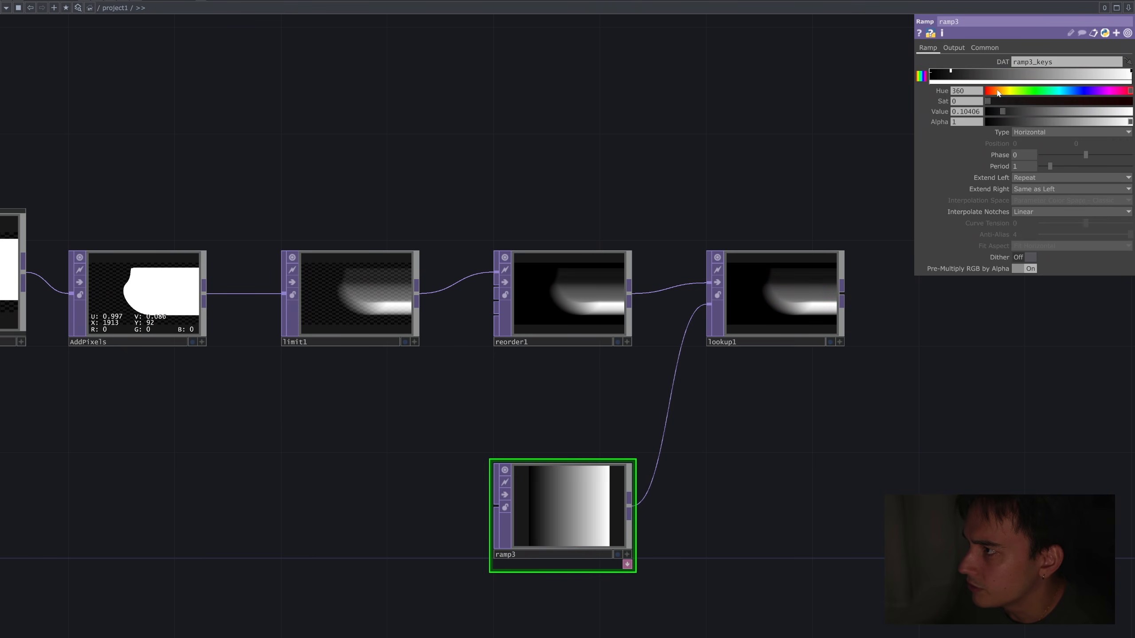
pyautogui.click(1127, 101)
pyautogui.moveTo(1060, 111); pyautogui.dragTo(965, 76)
pyautogui.click(986, 74)
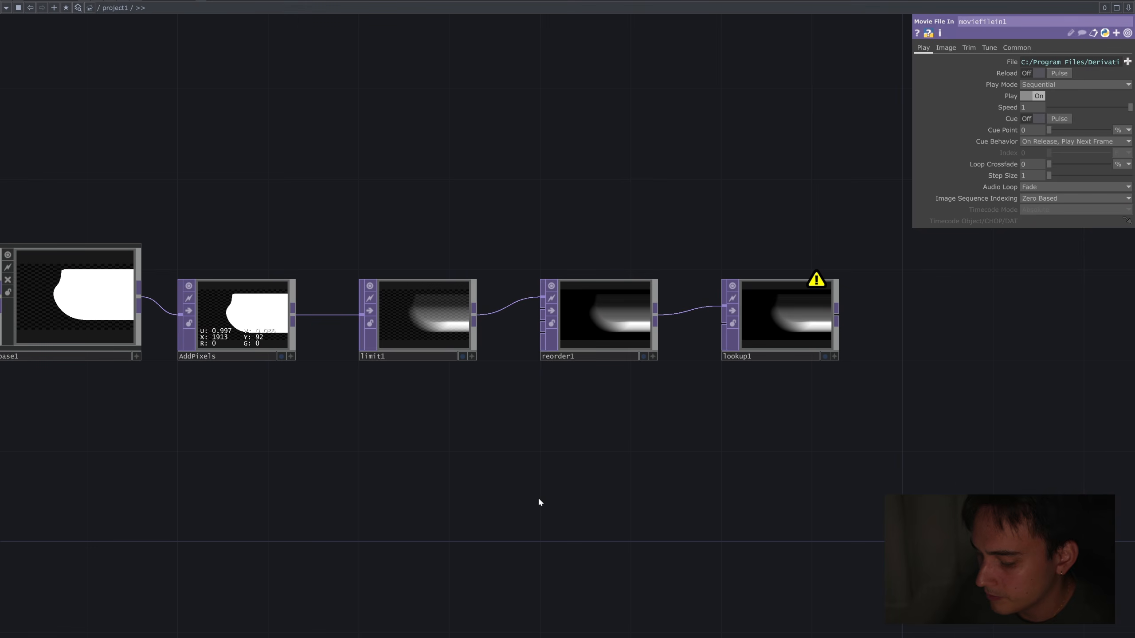
# Add a Pattern CHOP in the empty area below reorder1 and set its Type to Pulse.
pyautogui.press('Tab')
pyautogui.write('patter')
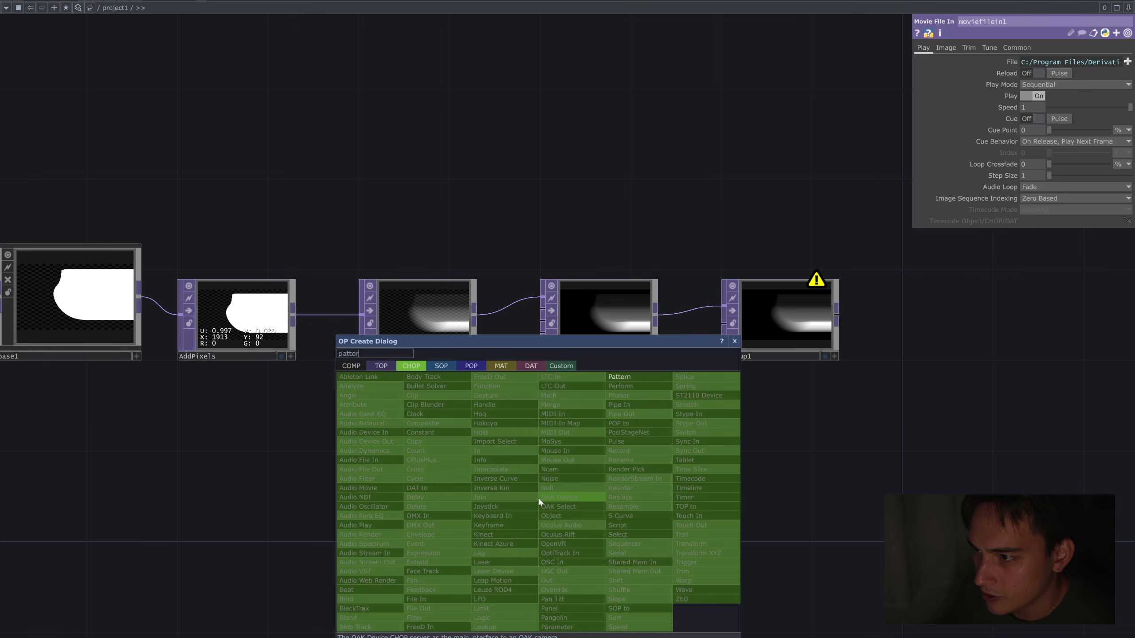
pyautogui.click(626, 378)
pyautogui.click(506, 500)
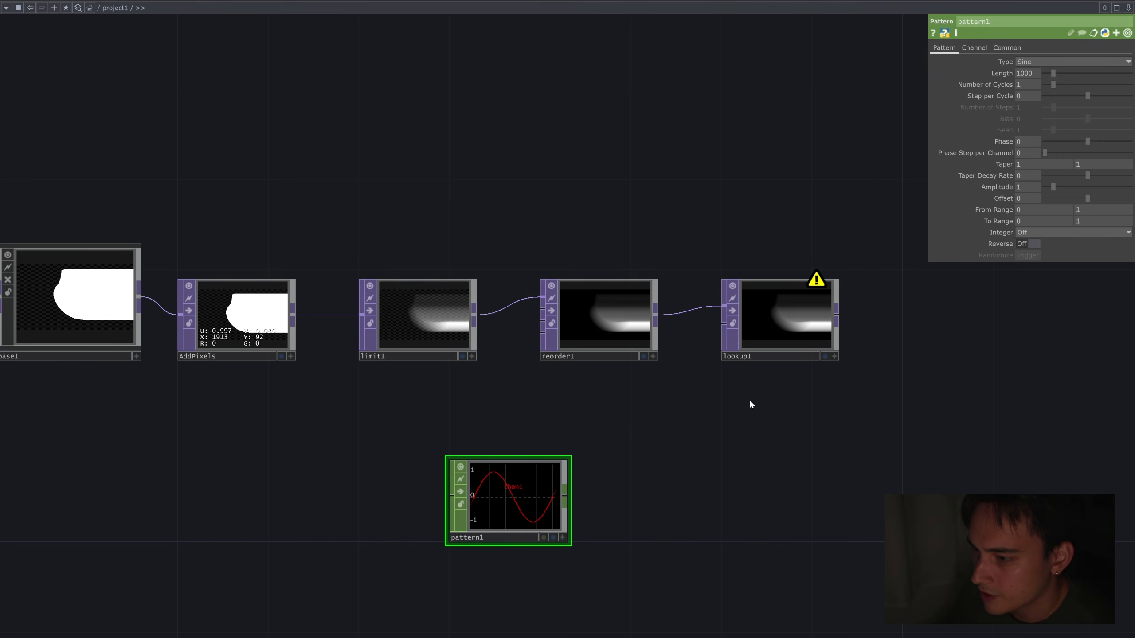
pyautogui.click(1040, 61)
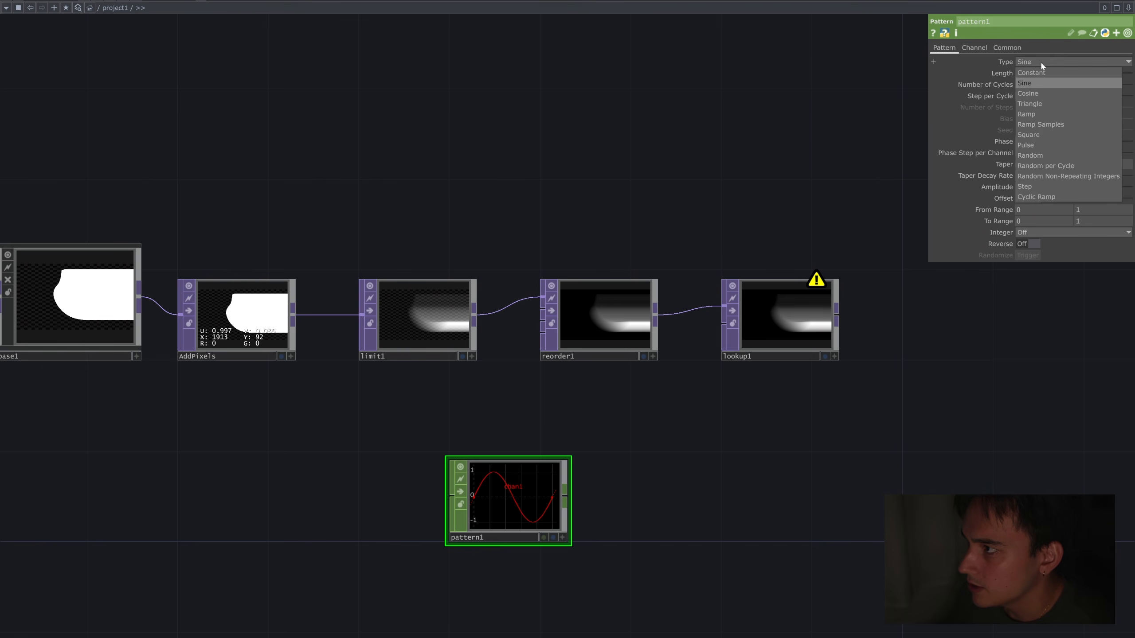
pyautogui.click(1044, 145)
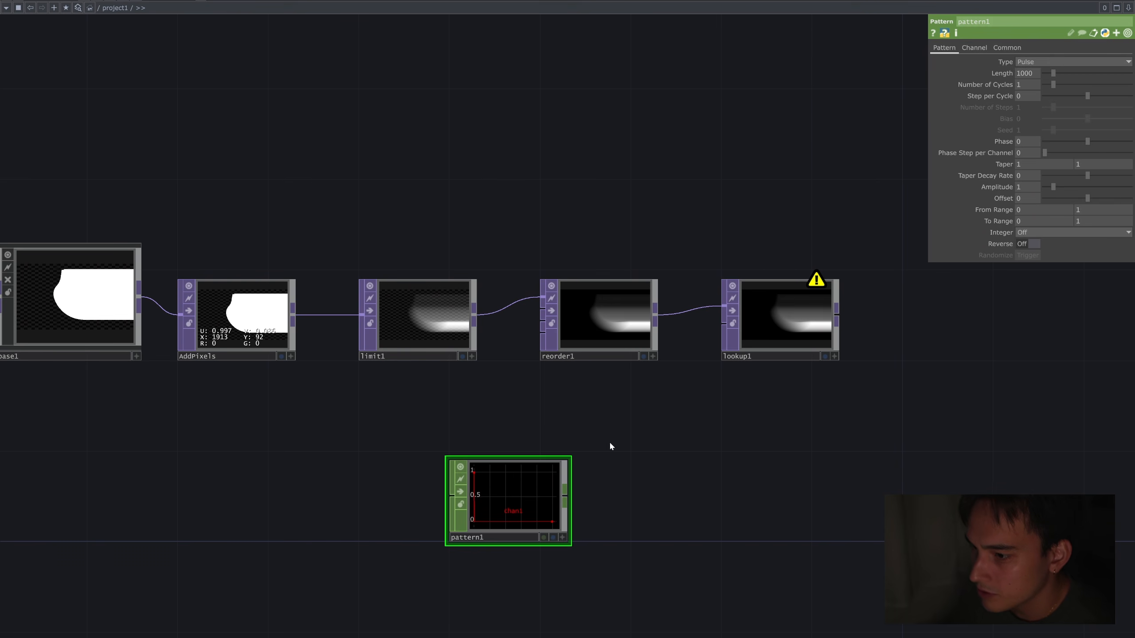
# Convert pattern1 to an image with a CHOP to TOP placed beside it.
pyautogui.click(565, 494)
pyautogui.click(710, 503)
pyautogui.write('ch')
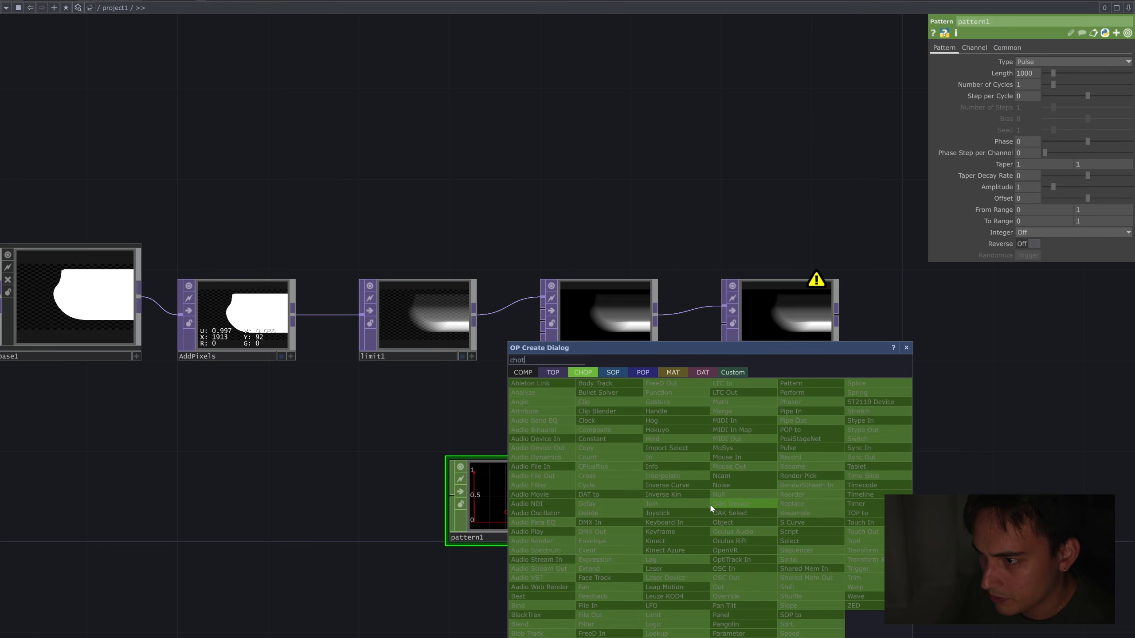
pyautogui.write('op')
pyautogui.press('Return')
pyautogui.click(710, 505)
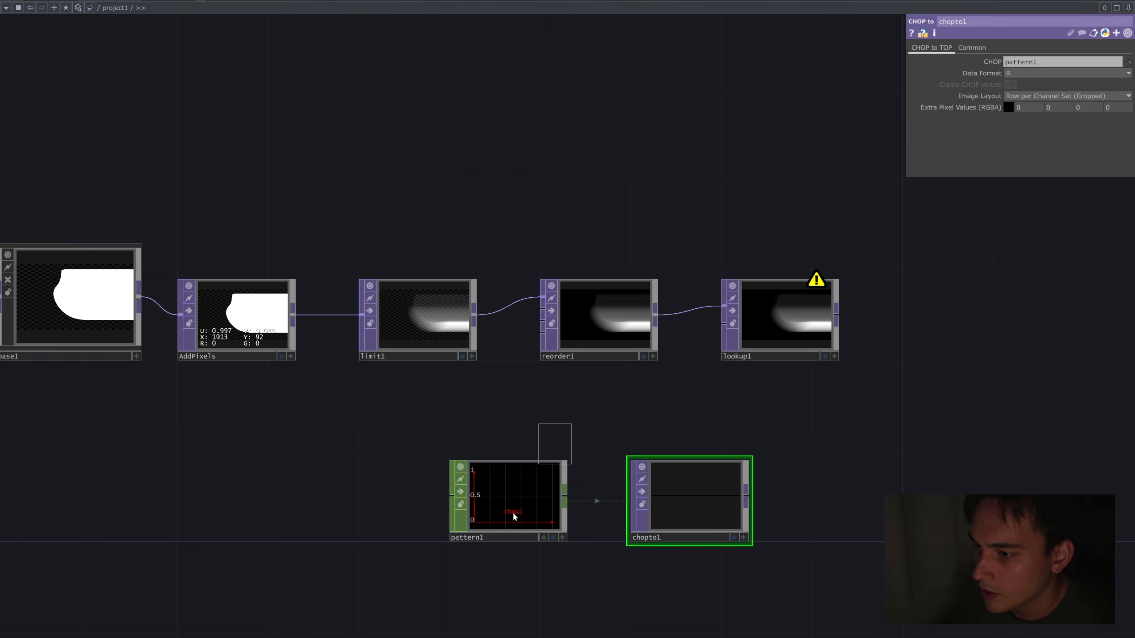
# Set pattern1's Number of Cycles to 10 and inspect the resulting pixel row in chopto1.
pyautogui.click(515, 517)
pyautogui.scroll(3, 613, 512)
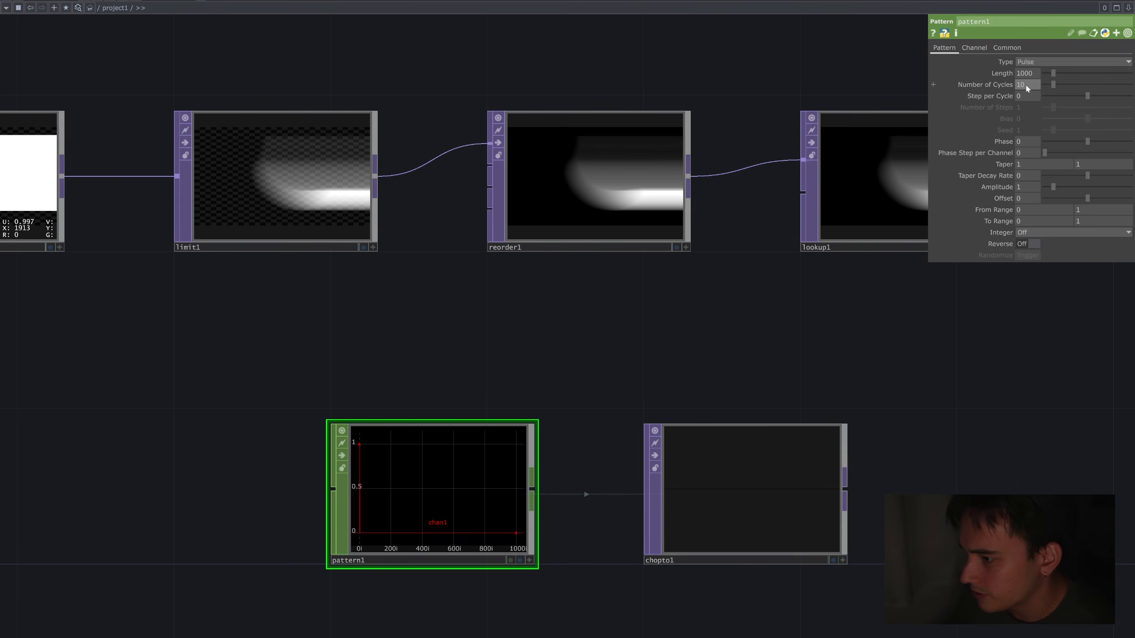
pyautogui.press('Return')
pyautogui.scroll(10, 726, 502)
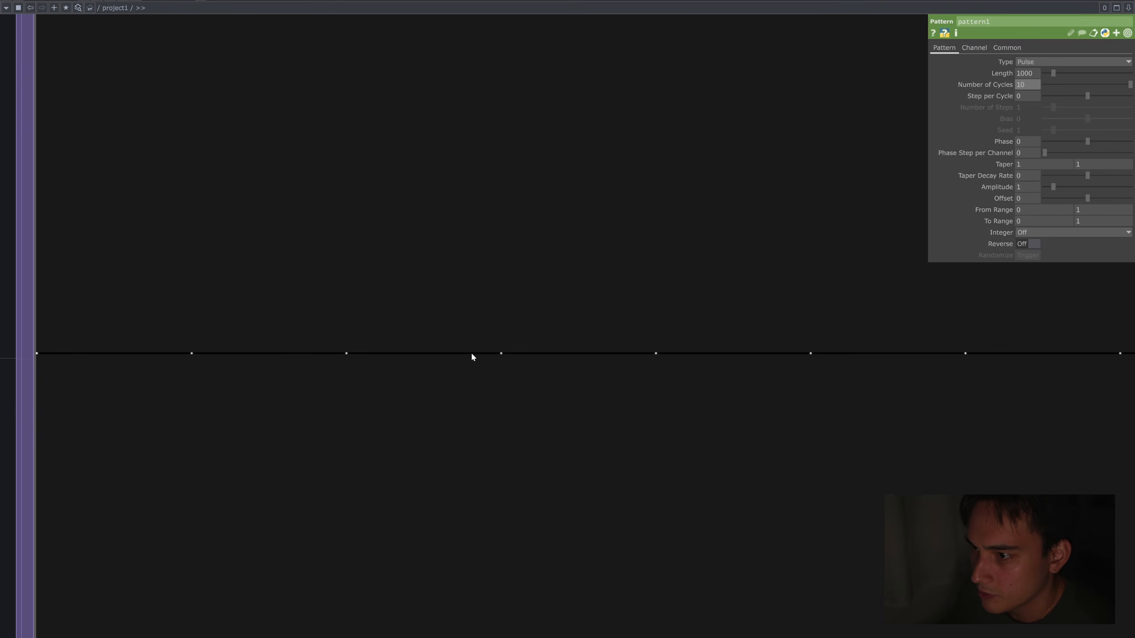
pyautogui.scroll(5, 472, 355)
pyautogui.click(1007, 48)
pyautogui.scroll(-8, 818, 318)
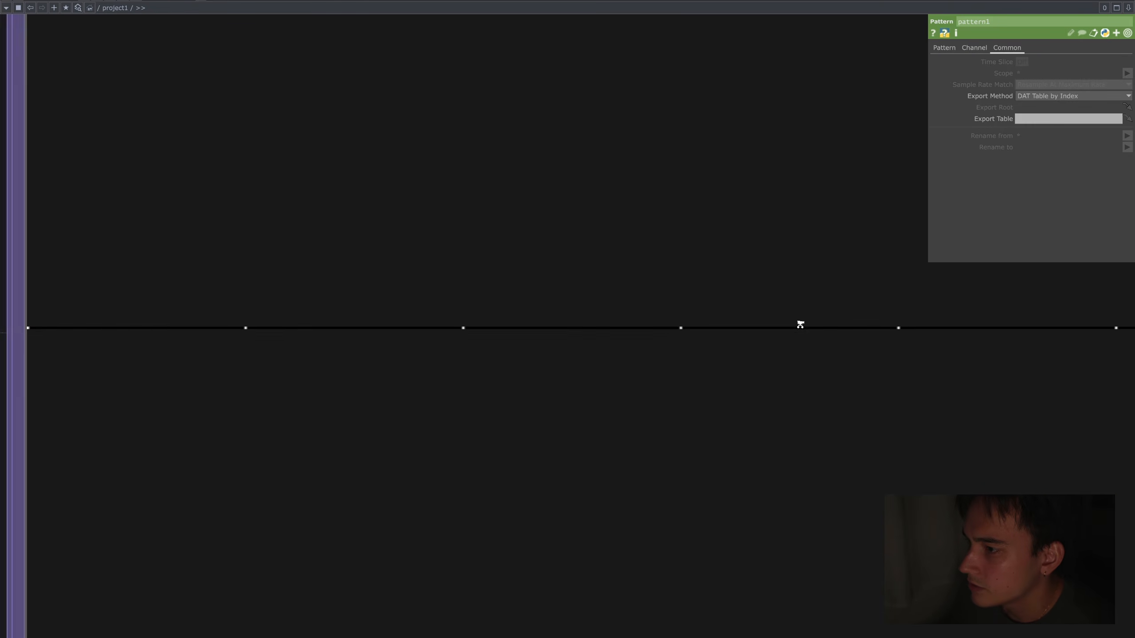
# Set chopto1's Viewer Smoothness to Nearest Pixel and its Pixel Format to 32-bit float (Mono).
pyautogui.click(813, 320)
pyautogui.scroll(3, 875, 261)
pyautogui.click(971, 47)
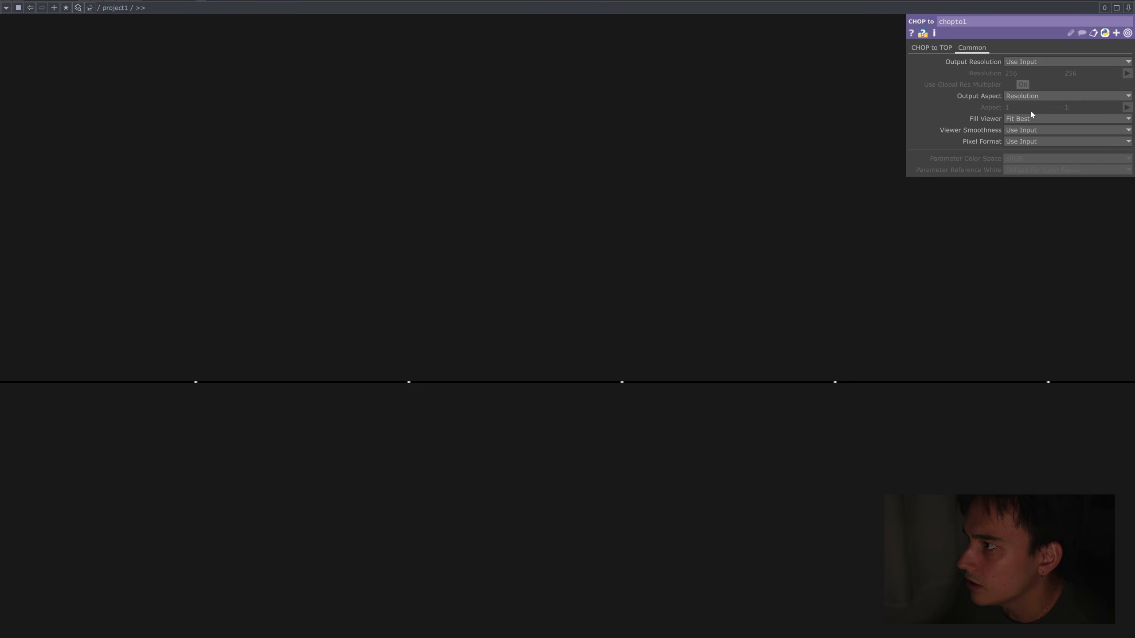
pyautogui.click(1037, 142)
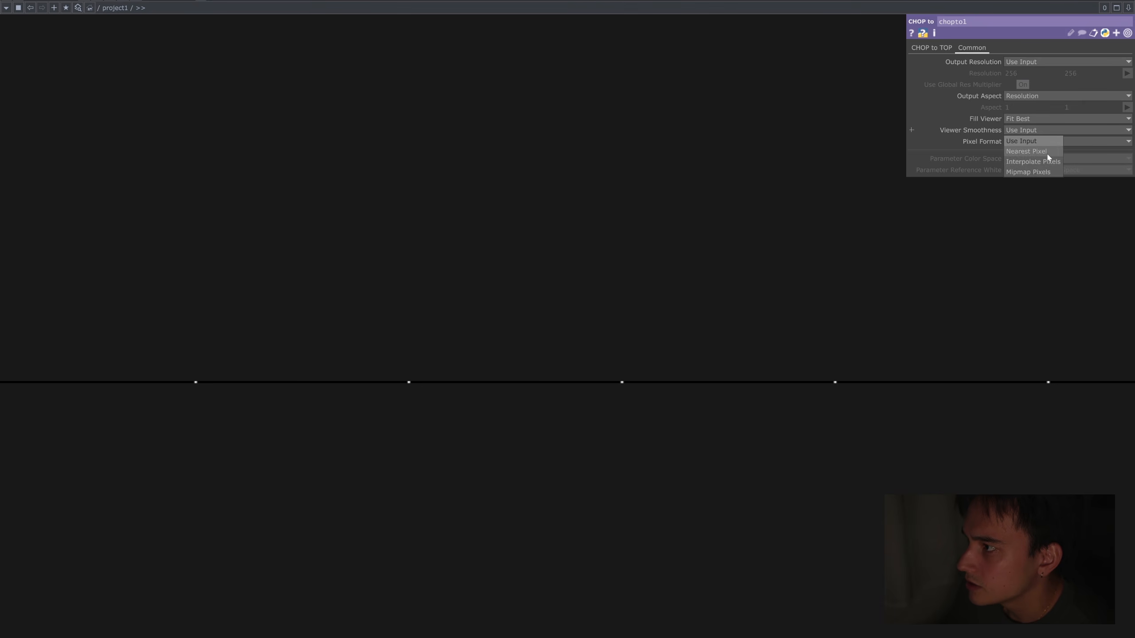
pyautogui.click(1045, 151)
pyautogui.click(1045, 141)
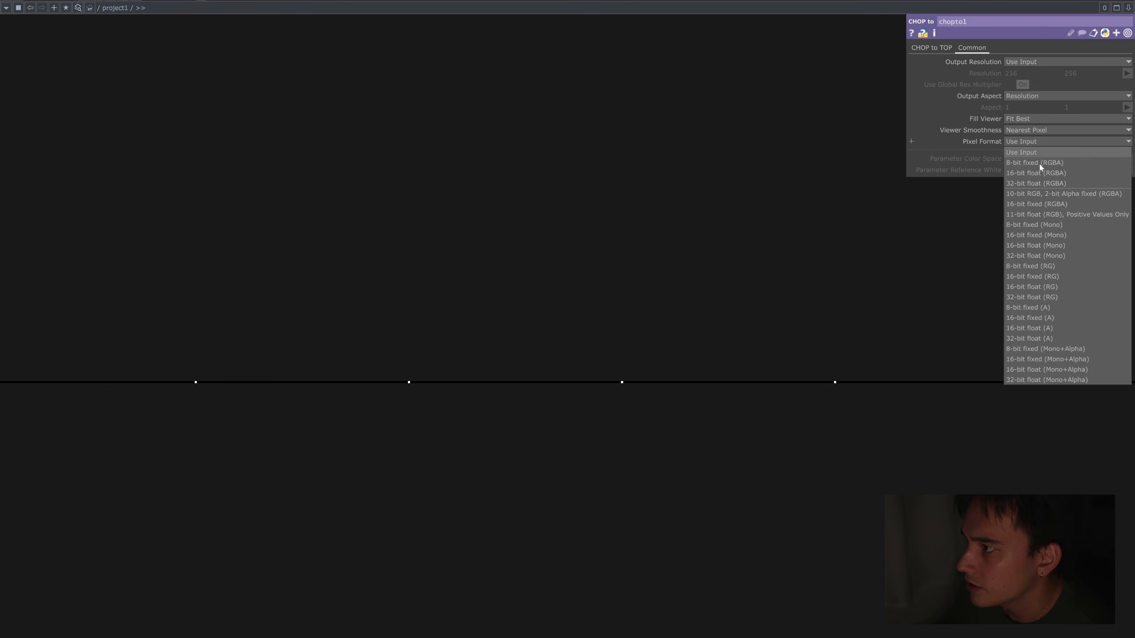
pyautogui.click(1057, 255)
pyautogui.scroll(-4, 765, 469)
pyautogui.scroll(-3, 674, 450)
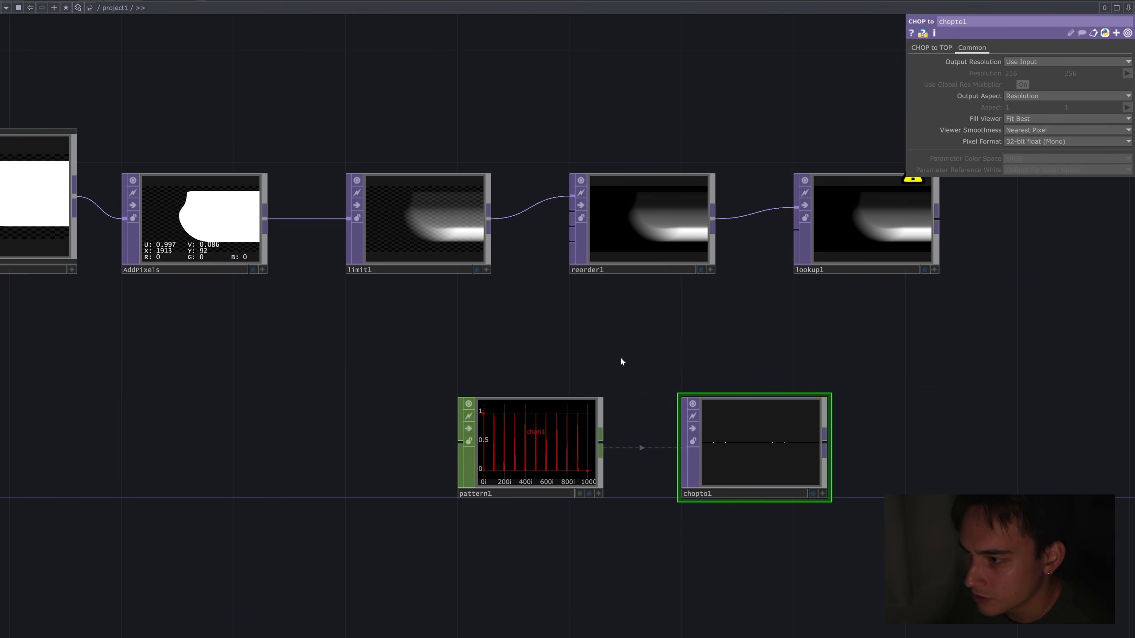
# Add a Transform TOP fed by chopto1's output.
pyautogui.moveTo(621, 358); pyautogui.dragTo(679, 349)
pyautogui.scroll(10, 831, 421)
pyautogui.scroll(-4, 673, 507)
pyautogui.scroll(-5, 798, 299)
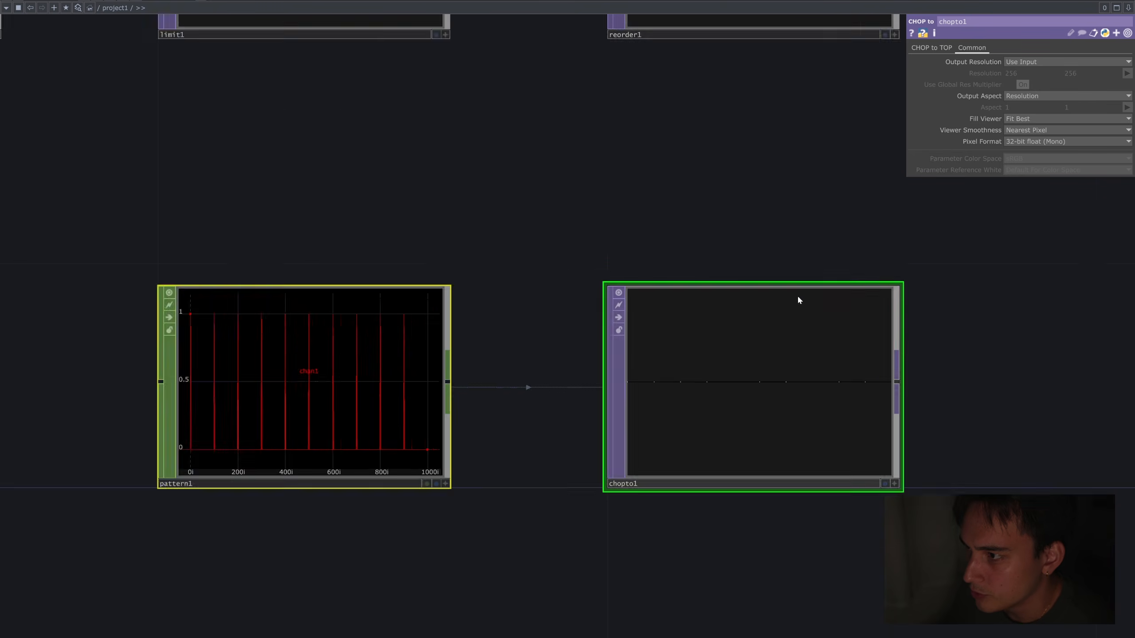
pyautogui.moveTo(659, 328); pyautogui.dragTo(742, 329)
pyautogui.click(741, 324)
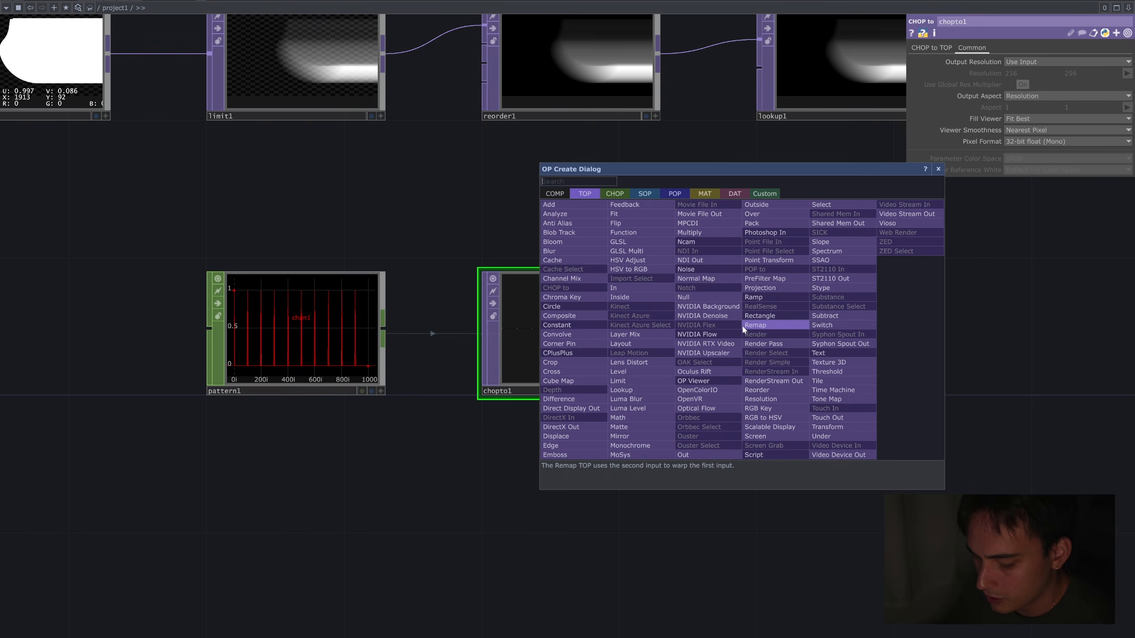
pyautogui.click(853, 409)
pyautogui.click(839, 370)
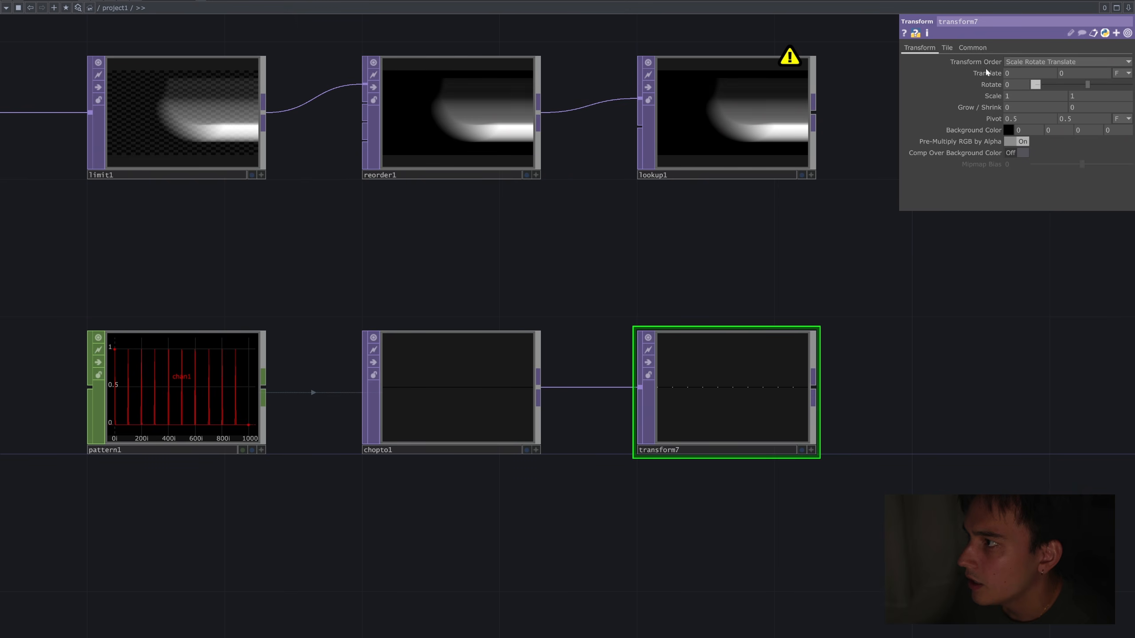
# Set transform7's tile Extend mode to Repeat.
pyautogui.click(947, 47)
pyautogui.click(1032, 61)
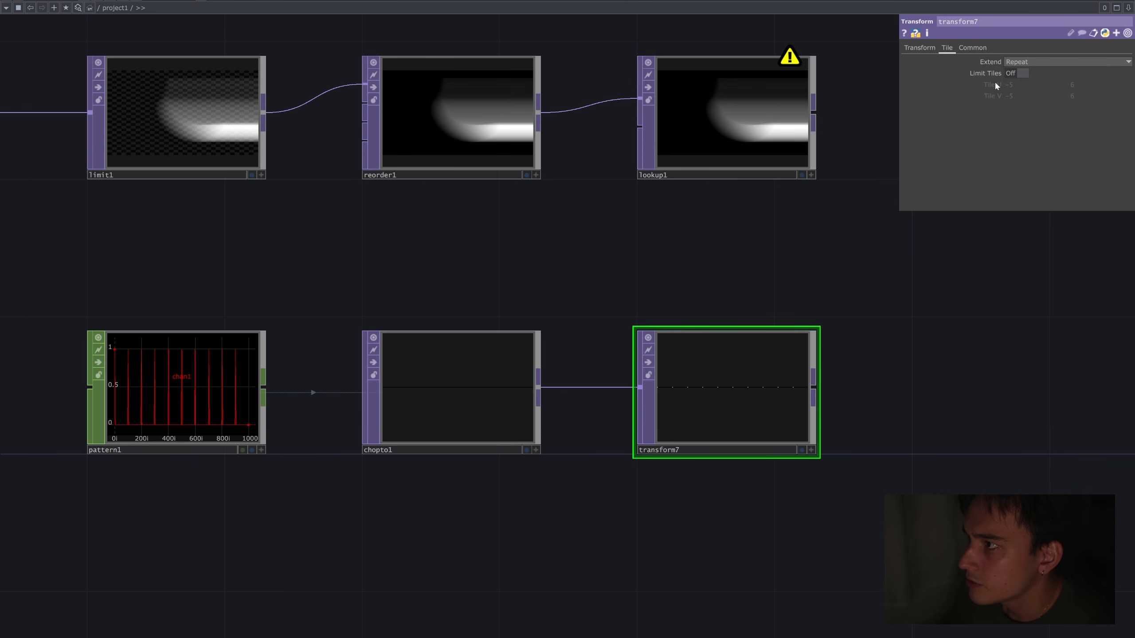
pyautogui.click(920, 48)
pyautogui.scroll(-4, 688, 291)
pyautogui.scroll(5, 688, 268)
pyautogui.scroll(-3, 685, 266)
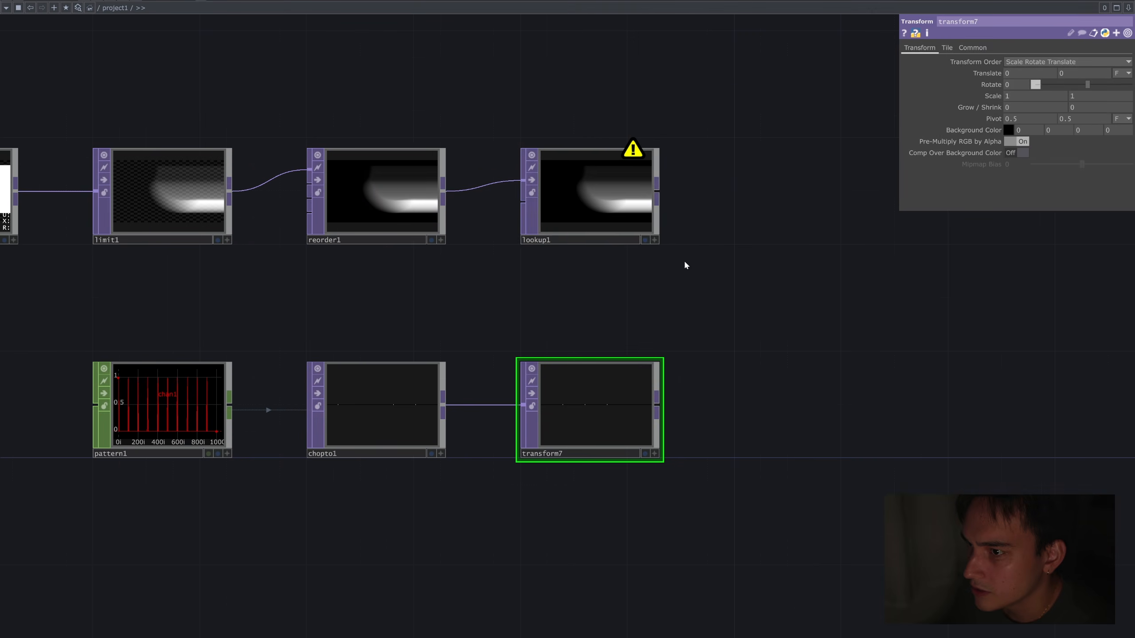
# Align pattern1, chopto1 and transform7 beneath AddPixels, limit1 and reorder1, and connect transform7 to lookup1's second input.
pyautogui.moveTo(592, 223); pyautogui.dragTo(806, 223)
pyautogui.scroll(-2, 798, 347)
pyautogui.moveTo(798, 348); pyautogui.dragTo(473, 397, button='right')
pyautogui.moveTo(792, 407); pyautogui.dragTo(634, 408)
pyautogui.moveTo(868, 300); pyautogui.dragTo(695, 309)
pyautogui.moveTo(567, 447); pyautogui.dragTo(628, 320)
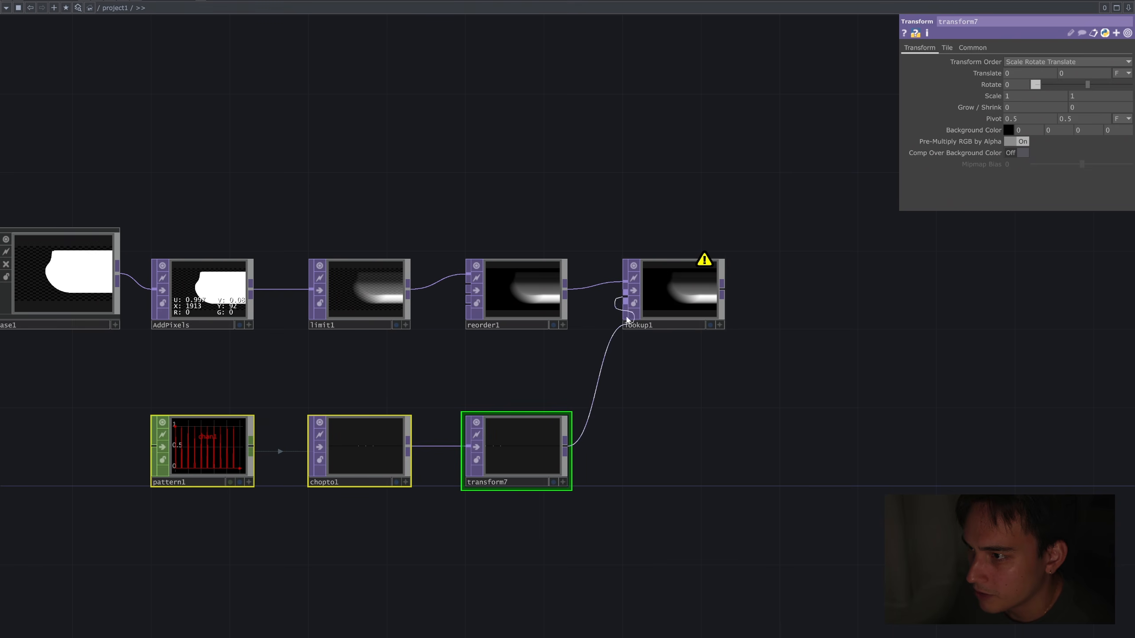
# Examine the line pattern and white background in lookup1 and compare them with reorder1's gradient.
pyautogui.scroll(5, 692, 277)
pyautogui.scroll(-1, 692, 276)
pyautogui.scroll(3, 716, 241)
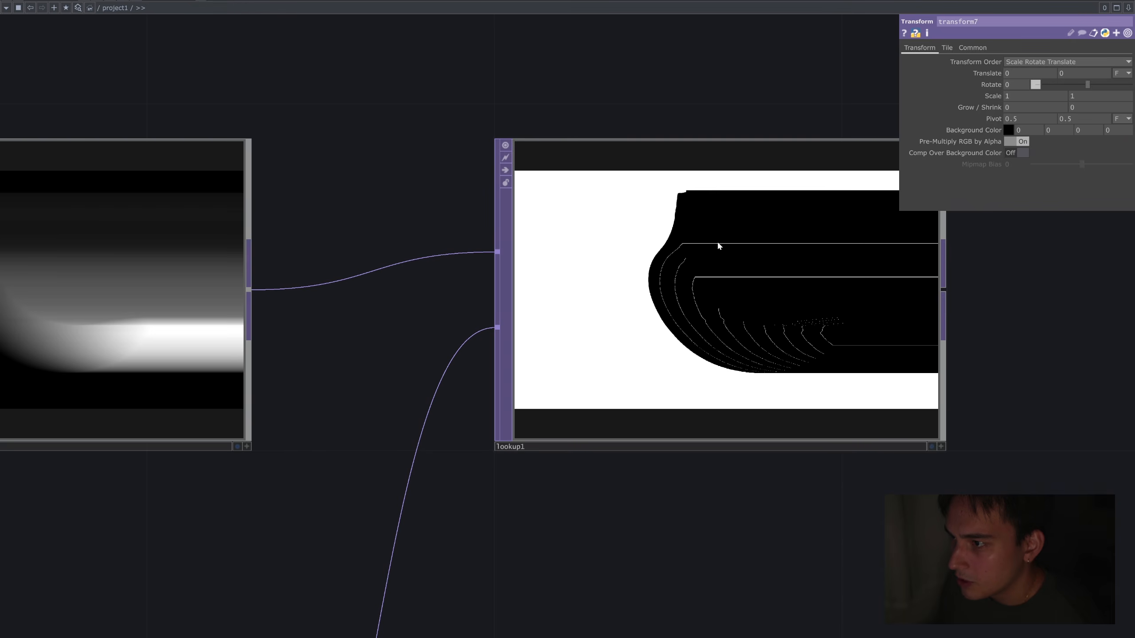
pyautogui.scroll(4, 682, 294)
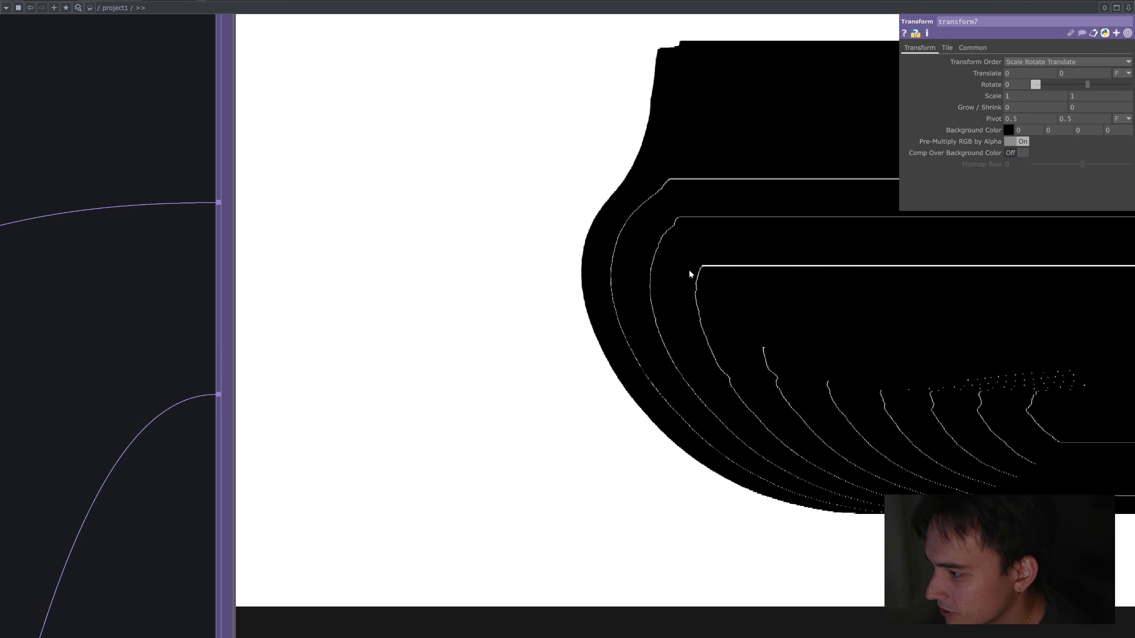
pyautogui.scroll(-5, 689, 271)
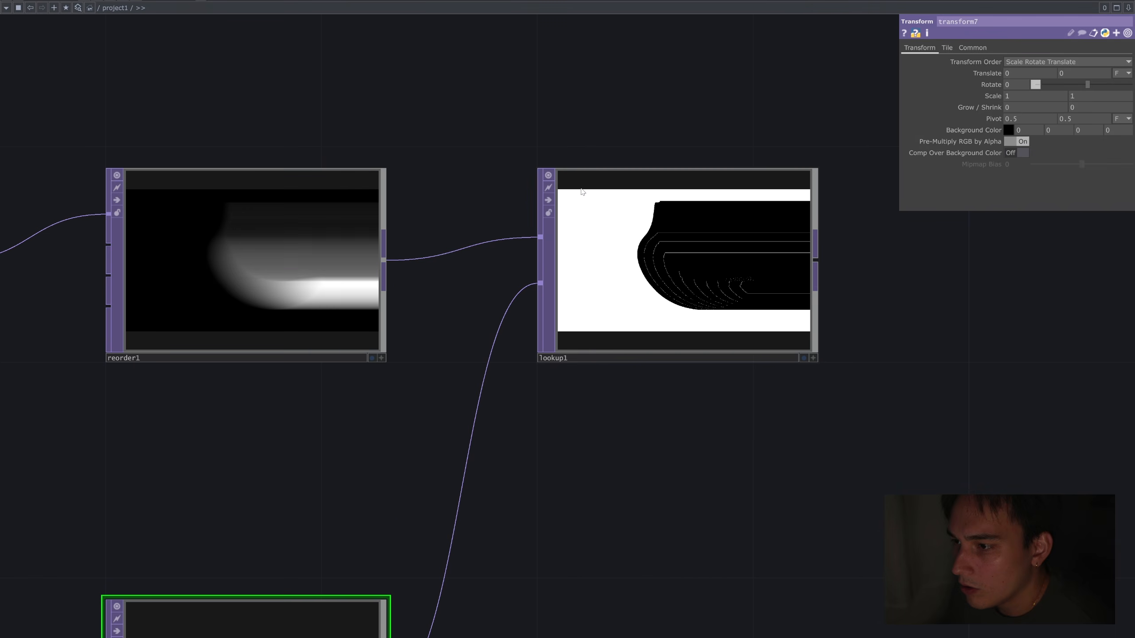
pyautogui.moveTo(541, 117); pyautogui.dragTo(695, 104)
pyautogui.scroll(-3, 720, 271)
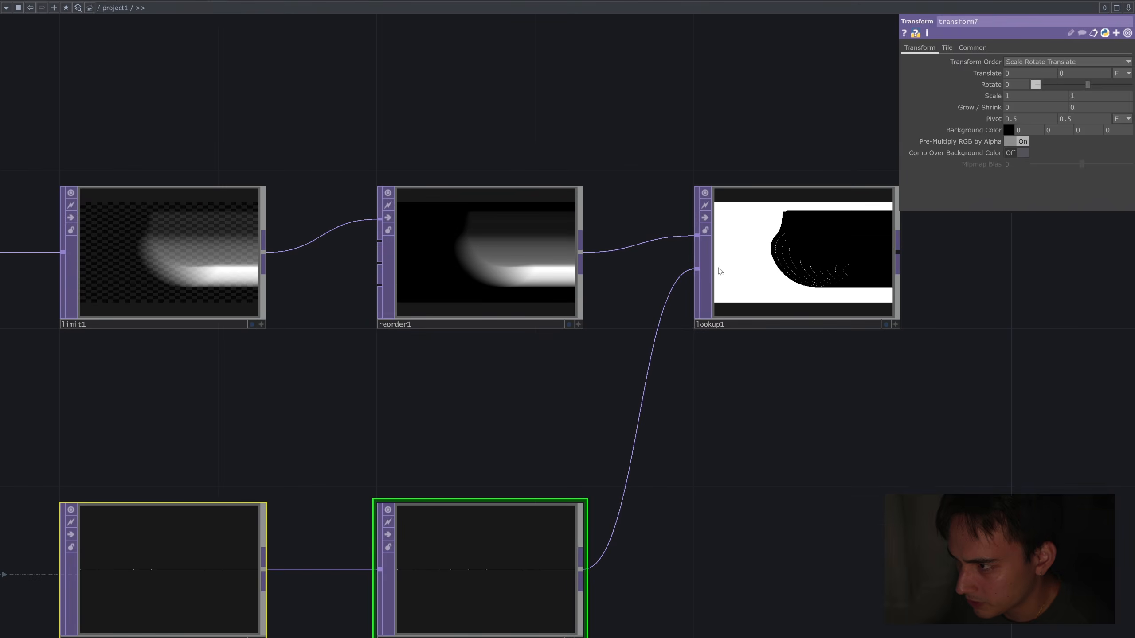
pyautogui.scroll(3, 627, 447)
pyautogui.moveTo(497, 312); pyautogui.dragTo(665, 389)
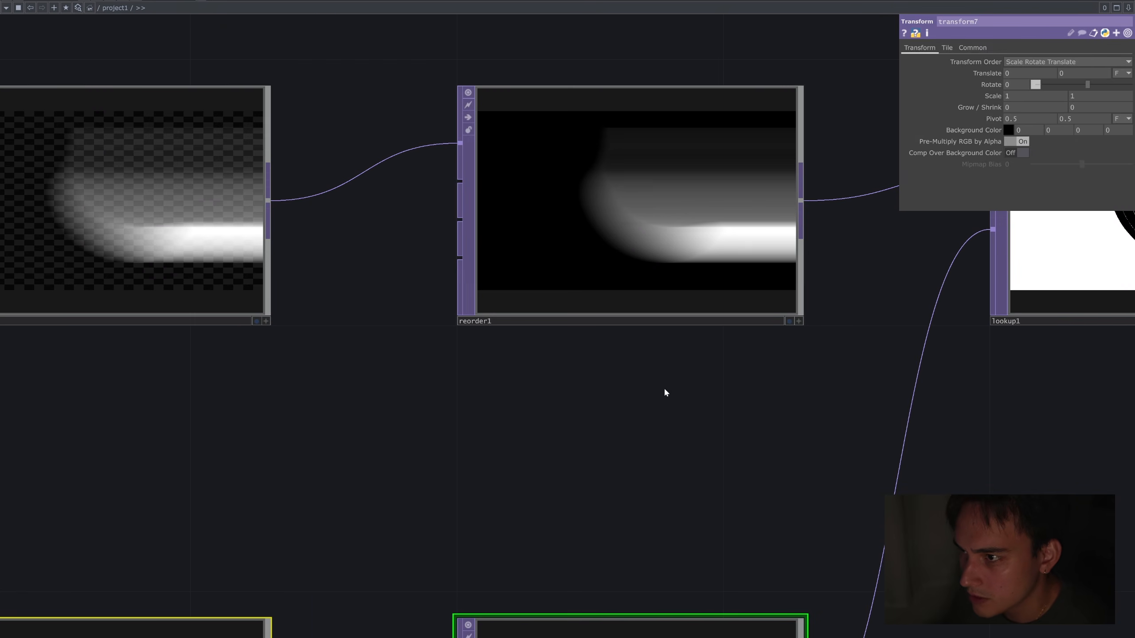
# Read pixel values in reorder1's black area and inspect the first pixel of transform7's pulse row.
pyautogui.click(798, 321)
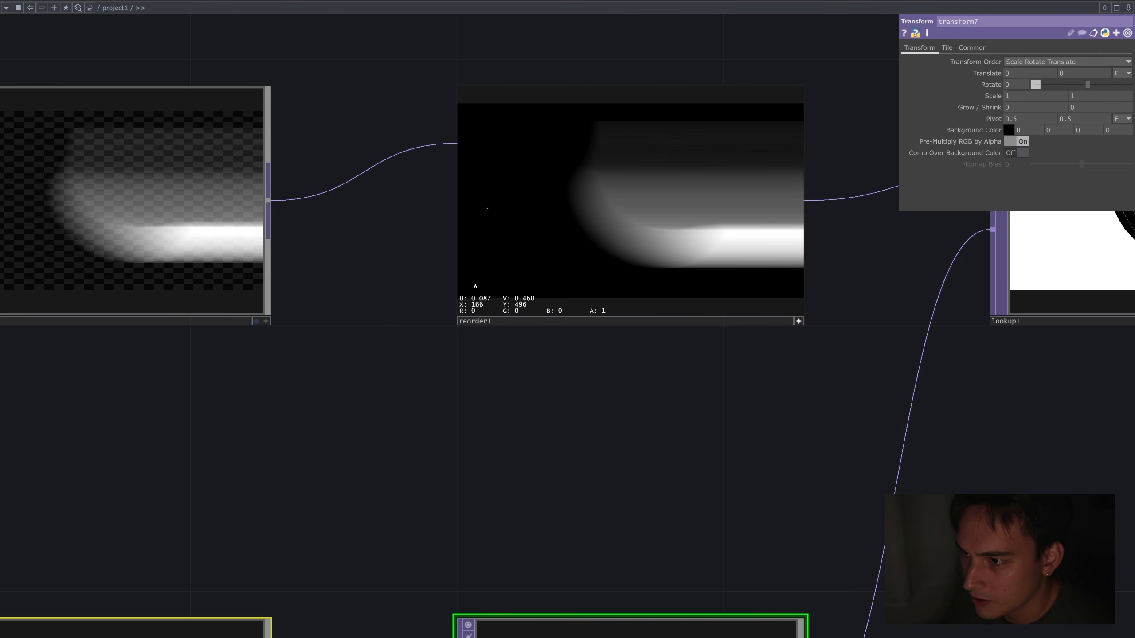
pyautogui.moveTo(570, 563); pyautogui.dragTo(575, 261)
pyautogui.scroll(5, 470, 379)
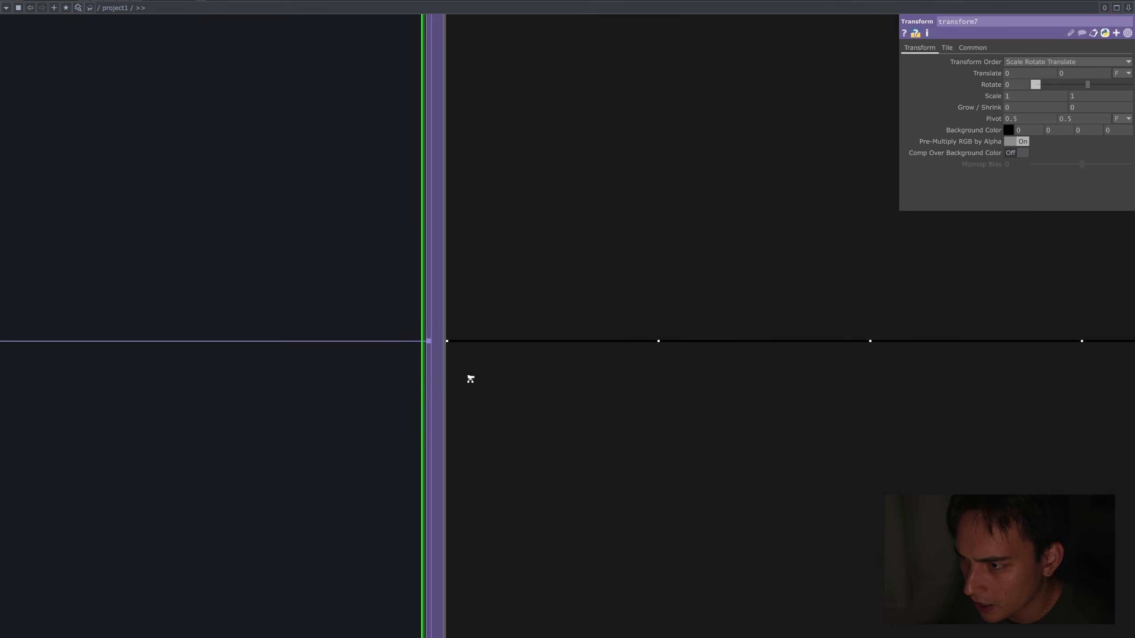
pyautogui.scroll(2, 471, 379)
pyautogui.scroll(5, 463, 343)
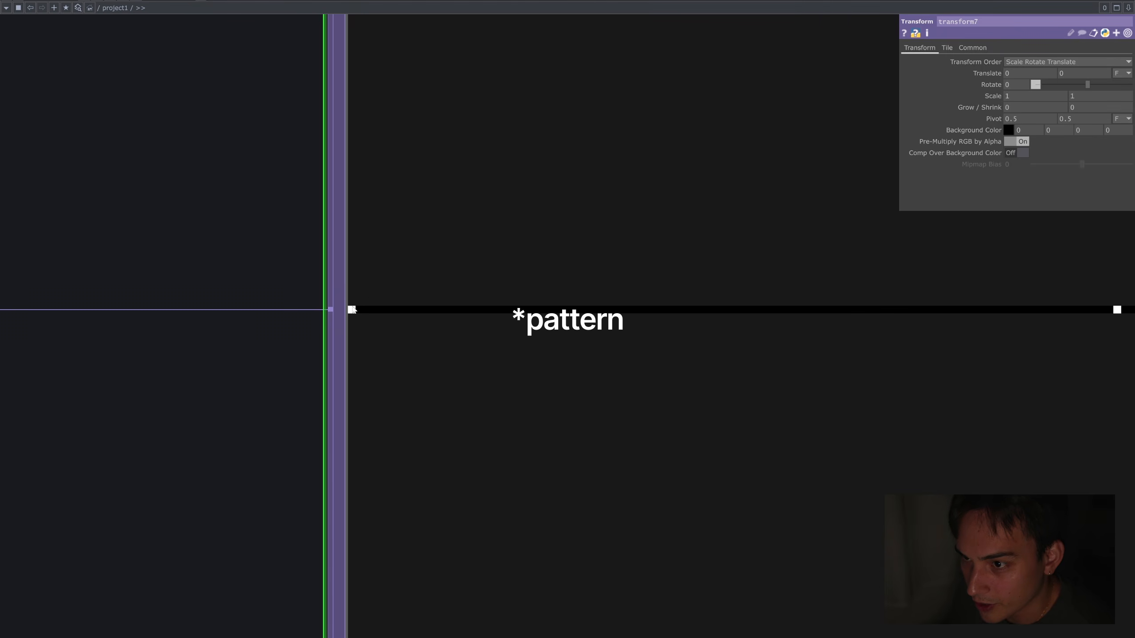
pyautogui.scroll(-10, 352, 313)
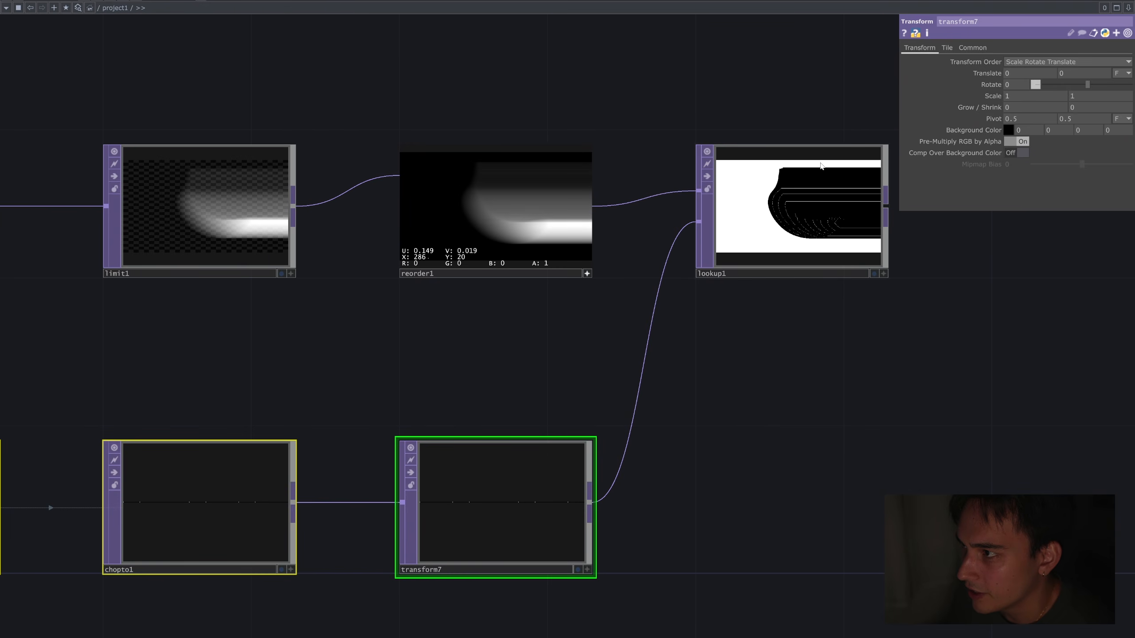
pyautogui.scroll(1, 749, 299)
pyautogui.moveTo(436, 313); pyautogui.dragTo(710, 304)
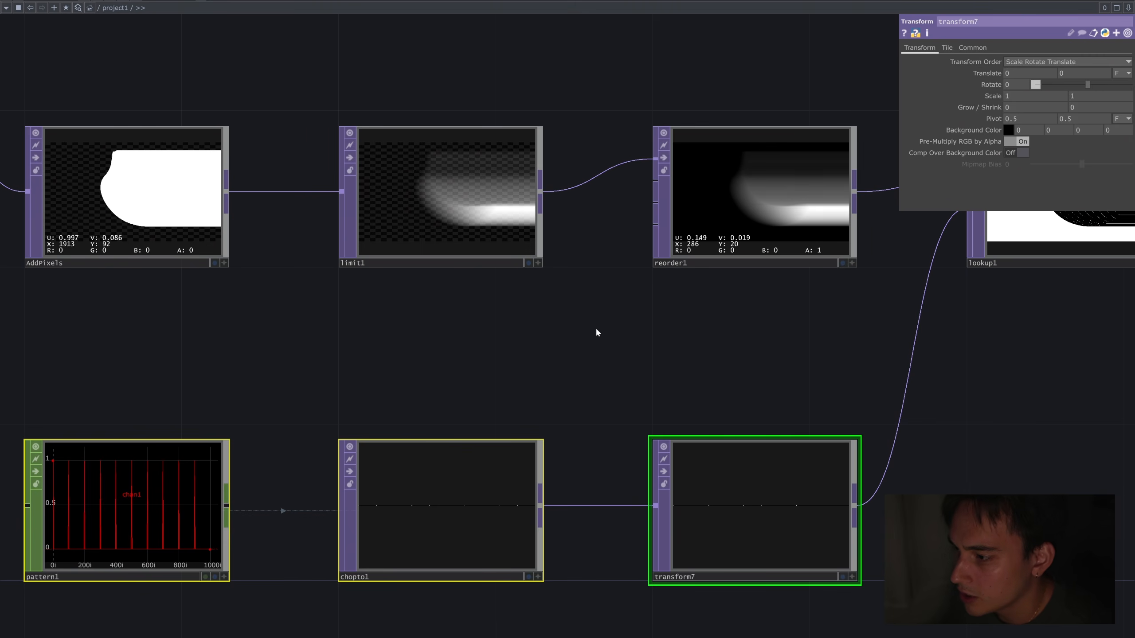
# Insert a Reorder TOP on the wire between mono1 and START.
pyautogui.scroll(-1, 597, 330)
pyautogui.moveTo(549, 342); pyautogui.dragTo(768, 350)
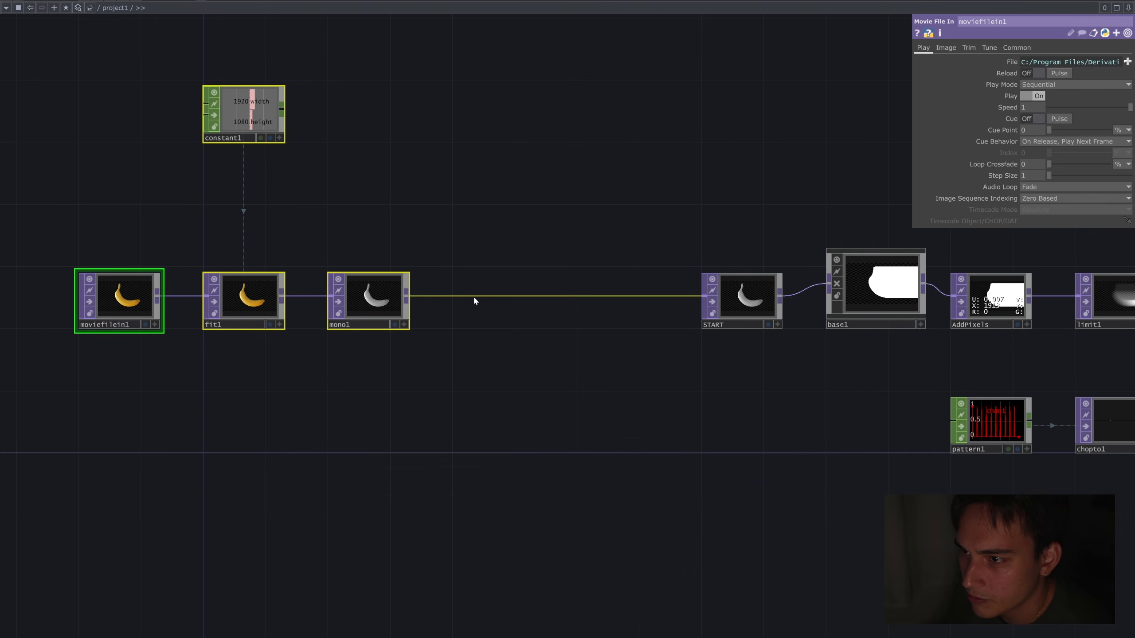
pyautogui.rightClick(477, 296)
pyautogui.click(499, 288)
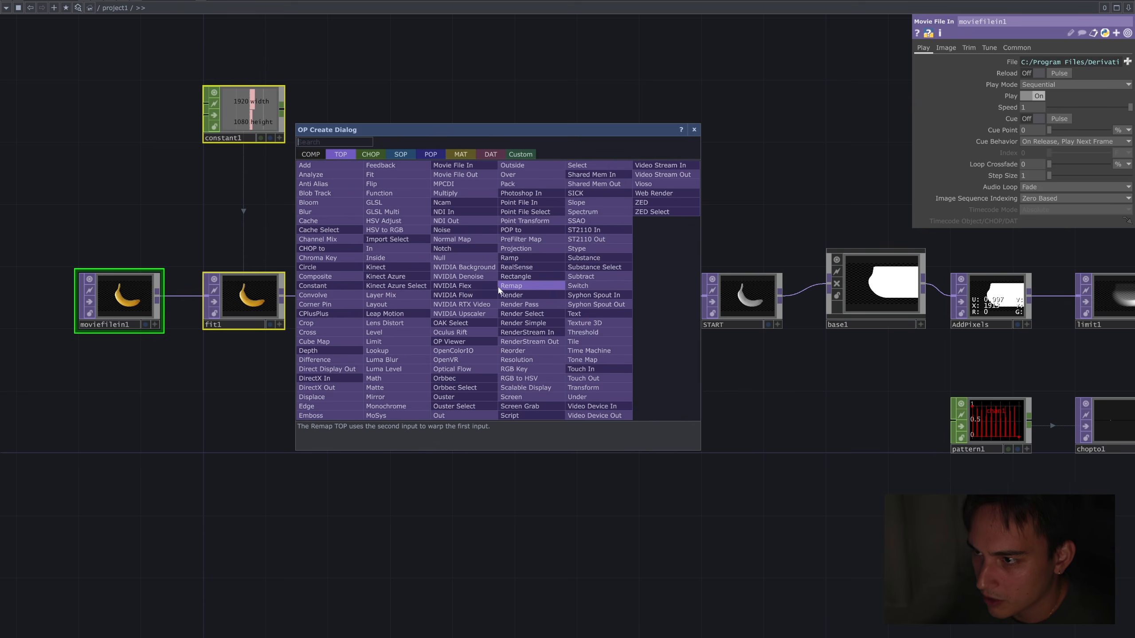
pyautogui.press('Tab')
pyautogui.press('BackSpace')
pyautogui.press('BackSpace')
pyautogui.press('BackSpace')
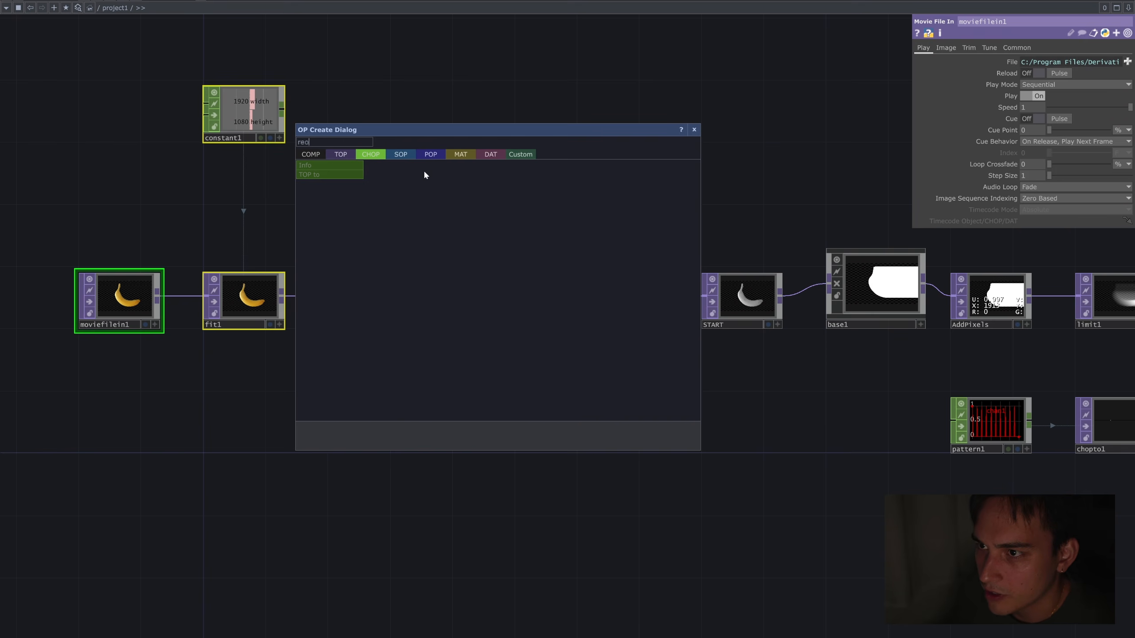
pyautogui.hotkey('shift', 'Tab')
pyautogui.click(505, 353)
pyautogui.click(500, 312)
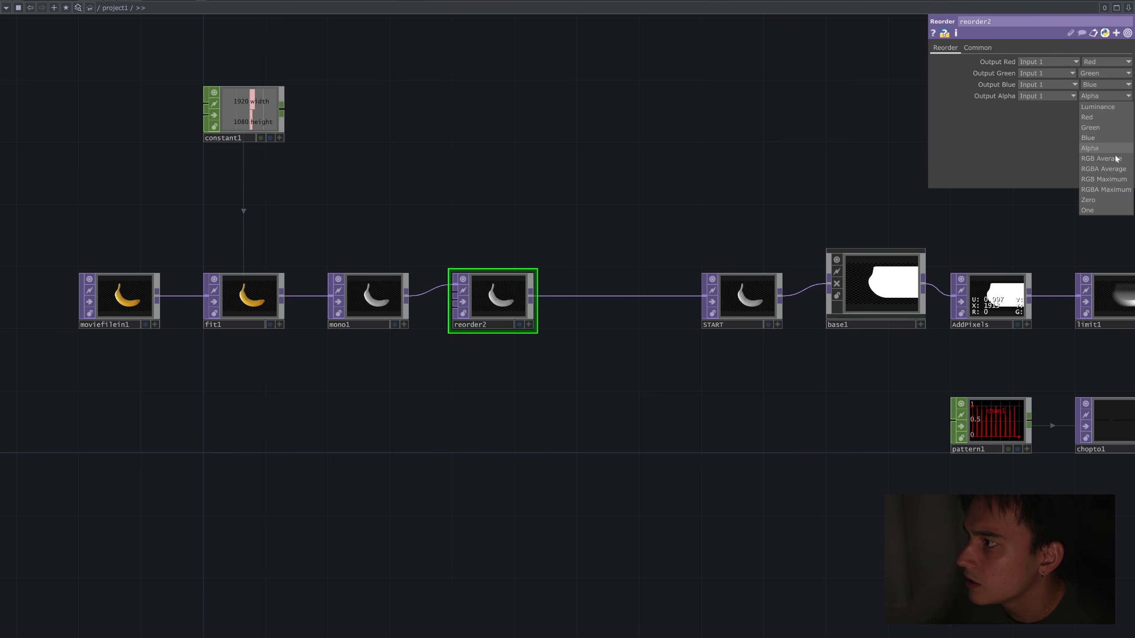
# Insert a Level TOP between reorder2 and START and lower its Black Level to lift the black background.
pyautogui.rightClick(605, 295)
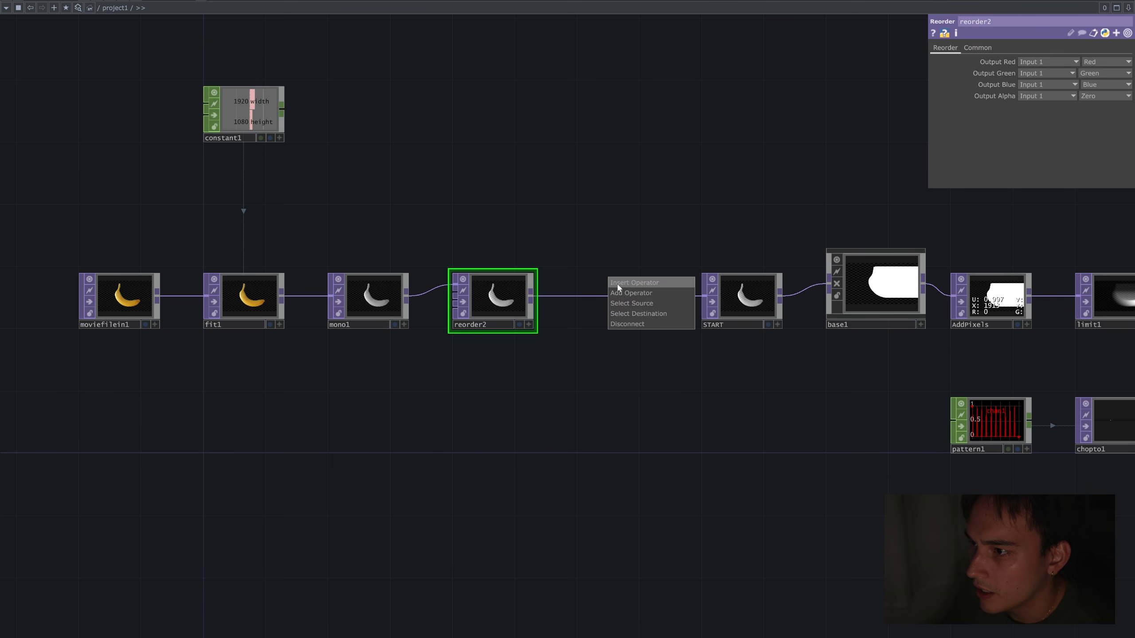
pyautogui.click(617, 282)
pyautogui.write('lev')
pyautogui.press('Return')
pyautogui.click(617, 282)
pyautogui.scroll(2, 617, 282)
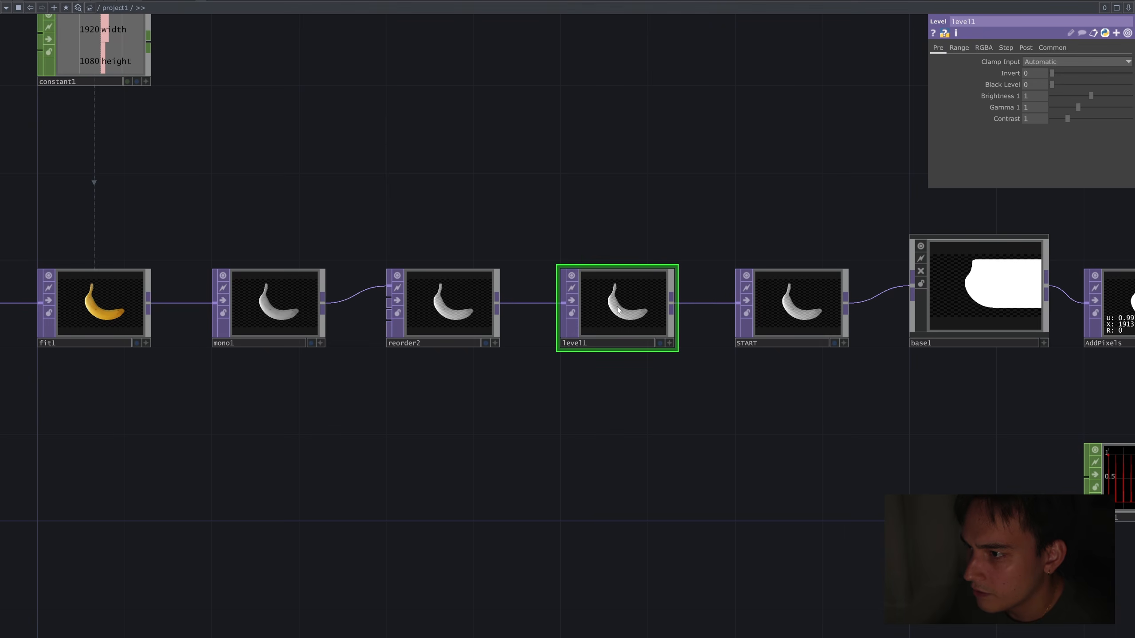
pyautogui.scroll(3, 616, 296)
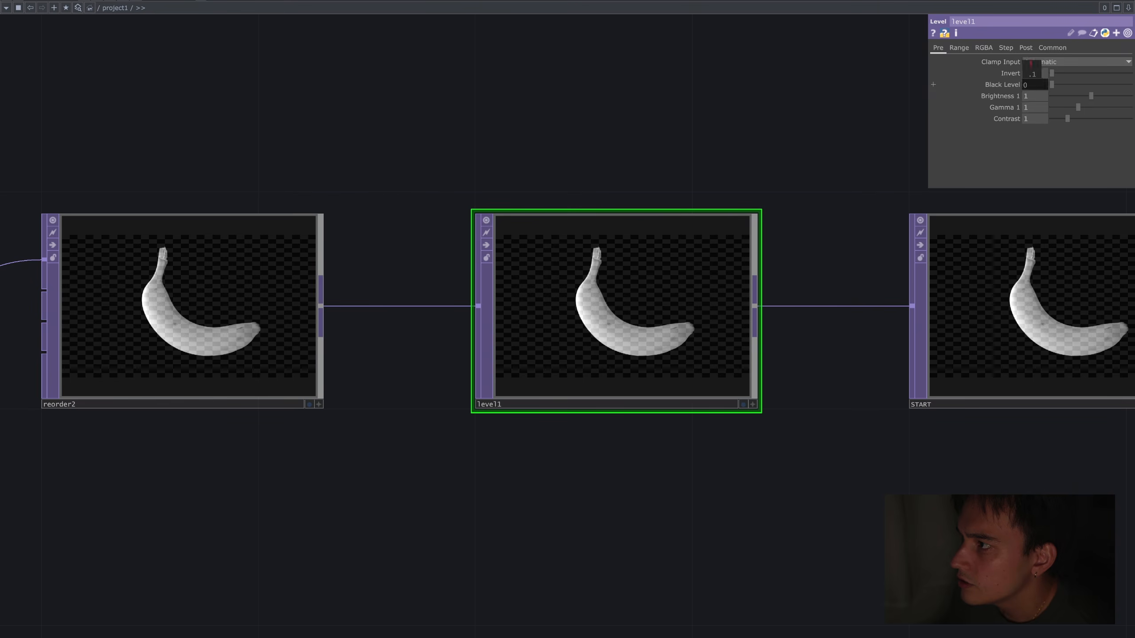
# Set reorder2's Output Alpha to One.
pyautogui.click(228, 337)
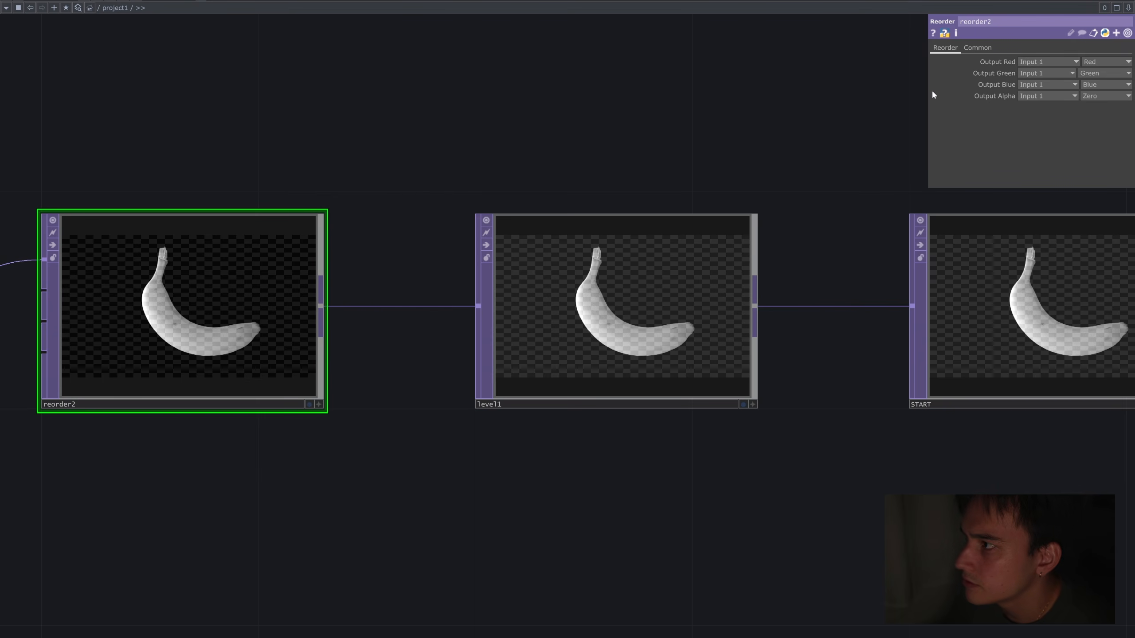
pyautogui.click(1098, 97)
pyautogui.click(1111, 214)
pyautogui.scroll(-3, 710, 373)
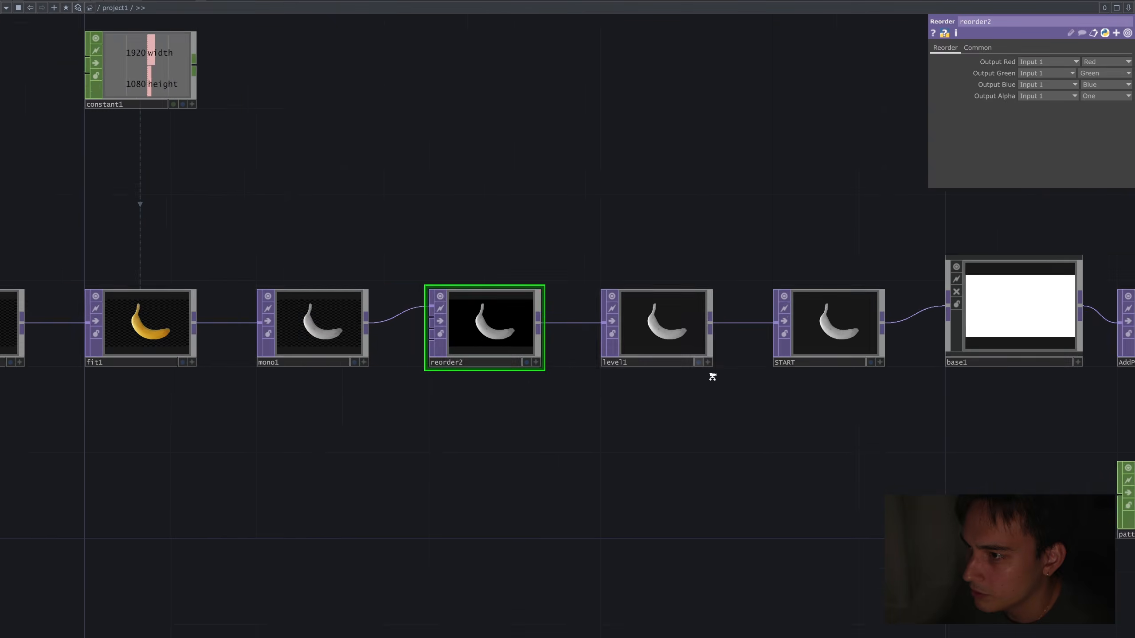
# Examine the background gradient in reorder1 and the contour lines in lookup1.
pyautogui.scroll(1, 708, 370)
pyautogui.scroll(-3, 804, 389)
pyautogui.moveTo(933, 423); pyautogui.dragTo(465, 383)
pyautogui.scroll(2, 866, 381)
pyautogui.scroll(6, 476, 223)
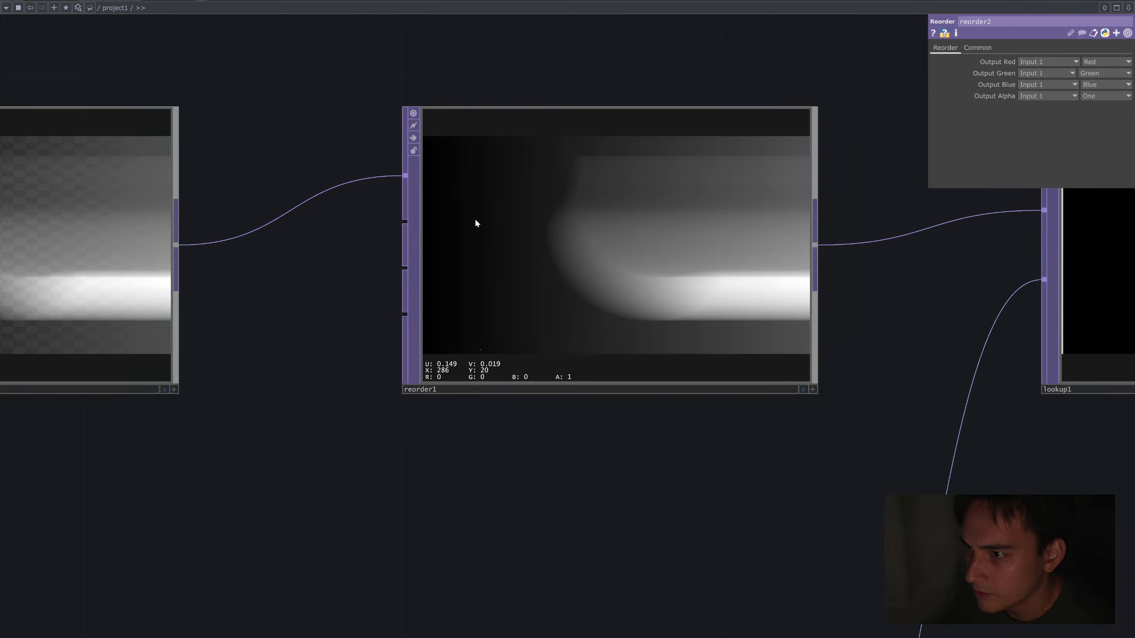
pyautogui.scroll(-4, 454, 223)
pyautogui.scroll(-3, 353, 308)
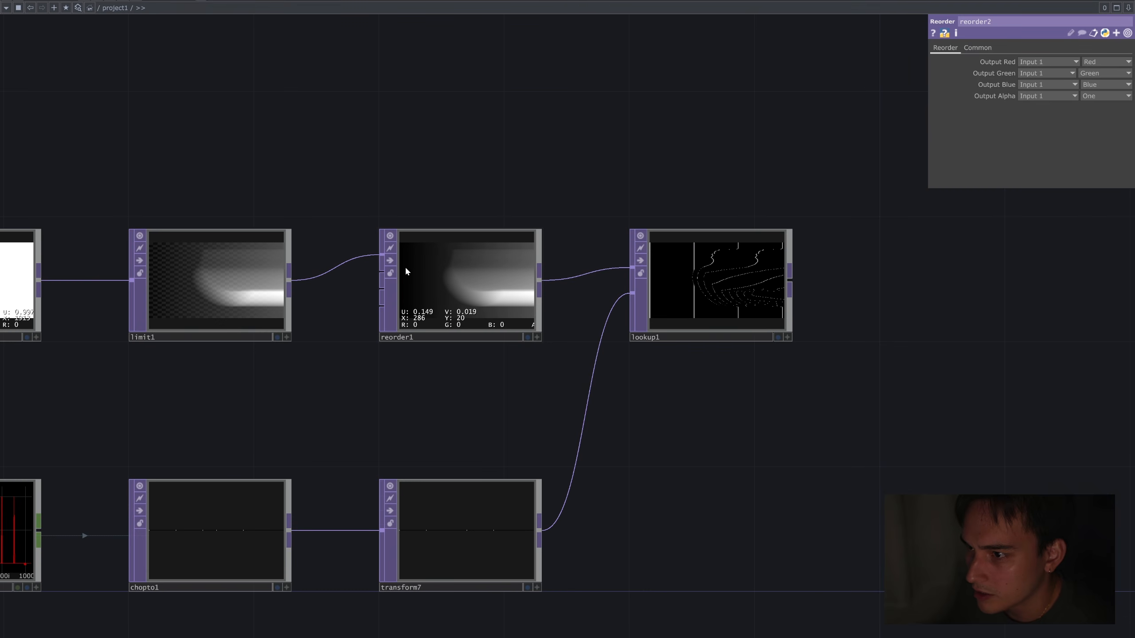
pyautogui.moveTo(667, 336); pyautogui.dragTo(694, 353)
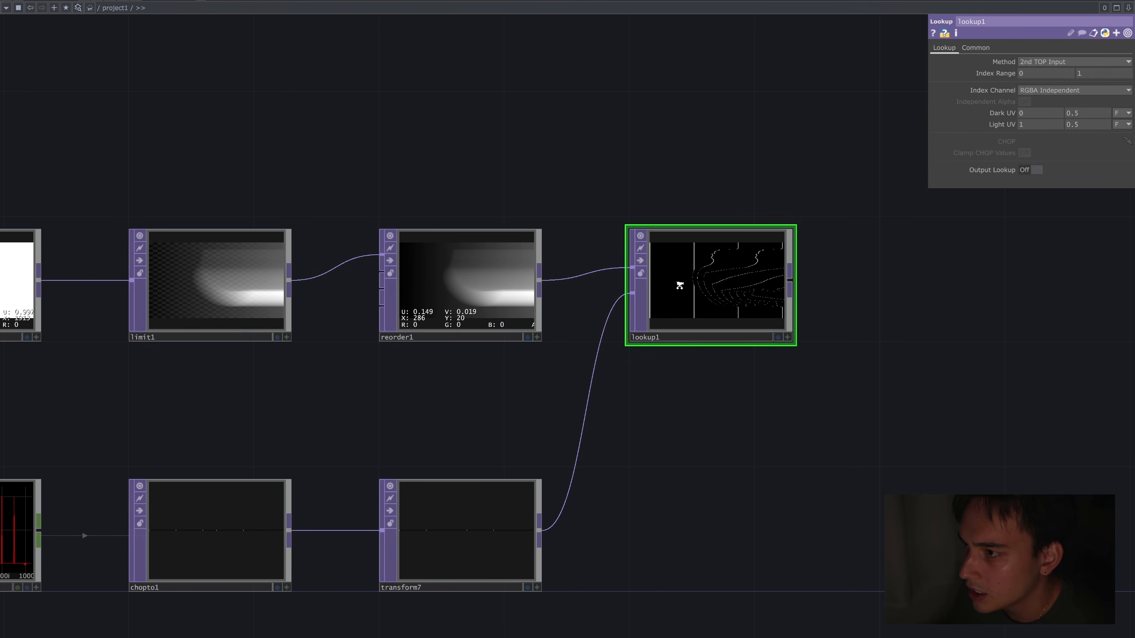
pyautogui.scroll(4, 679, 297)
pyautogui.scroll(3, 685, 293)
pyautogui.scroll(-7, 706, 300)
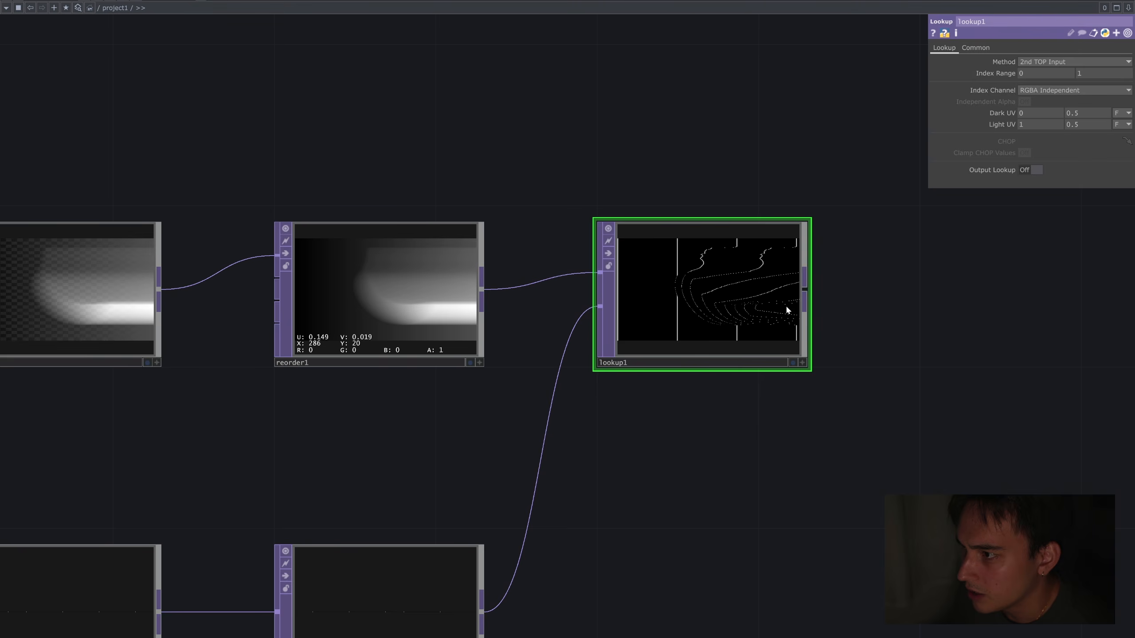
pyautogui.scroll(-4, 684, 305)
# Animate transform7's X translation with the expression absTime.seconds * 0.05.
pyautogui.moveTo(788, 385); pyautogui.dragTo(909, 357)
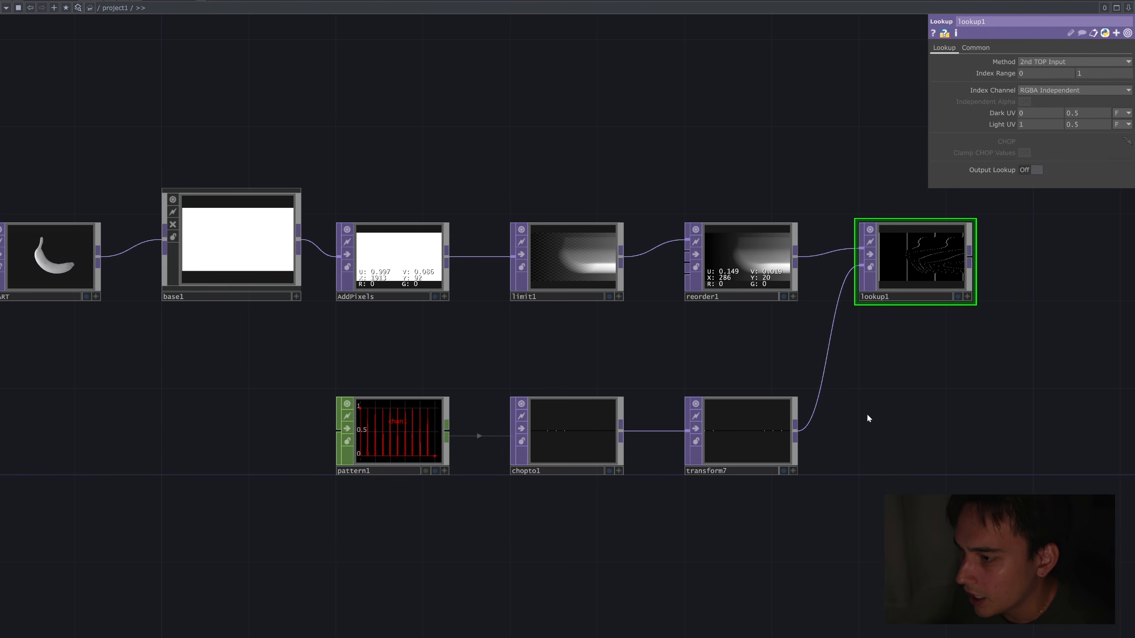
pyautogui.moveTo(881, 449); pyautogui.dragTo(911, 440)
pyautogui.click(746, 405)
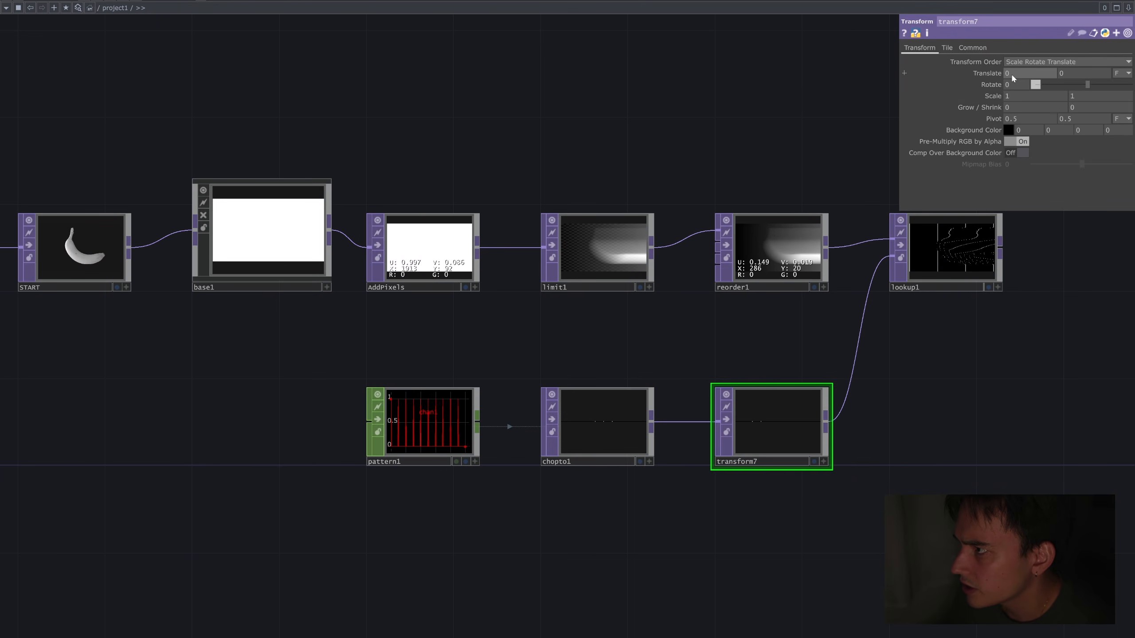
pyautogui.click(1018, 71)
pyautogui.click(987, 73)
pyautogui.click(1027, 84)
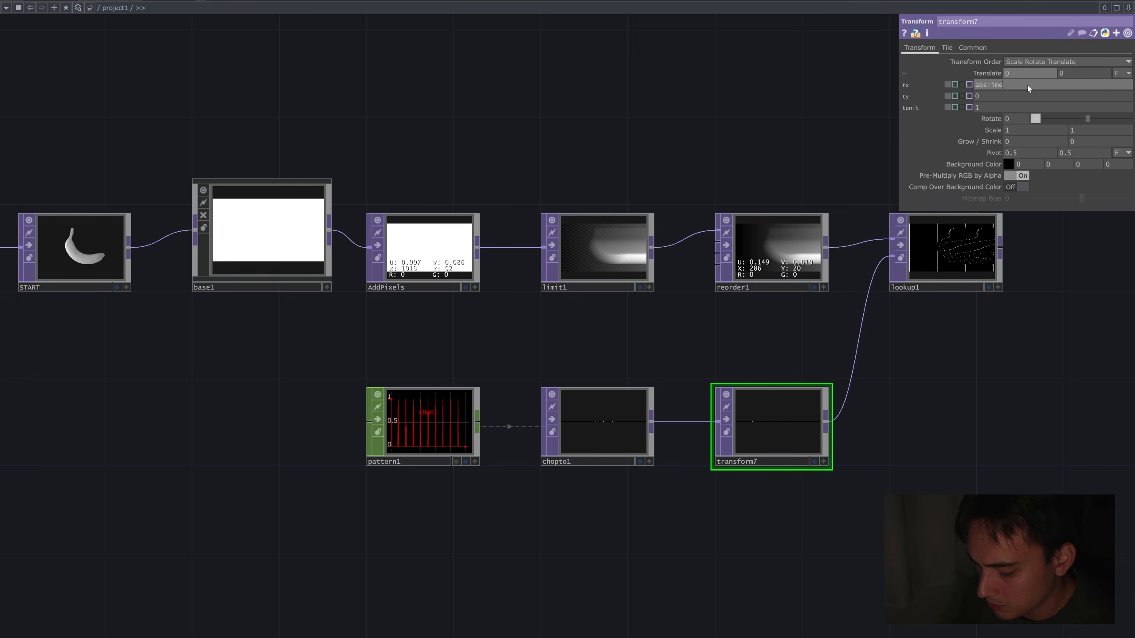
pyautogui.write('absTime.seconds')
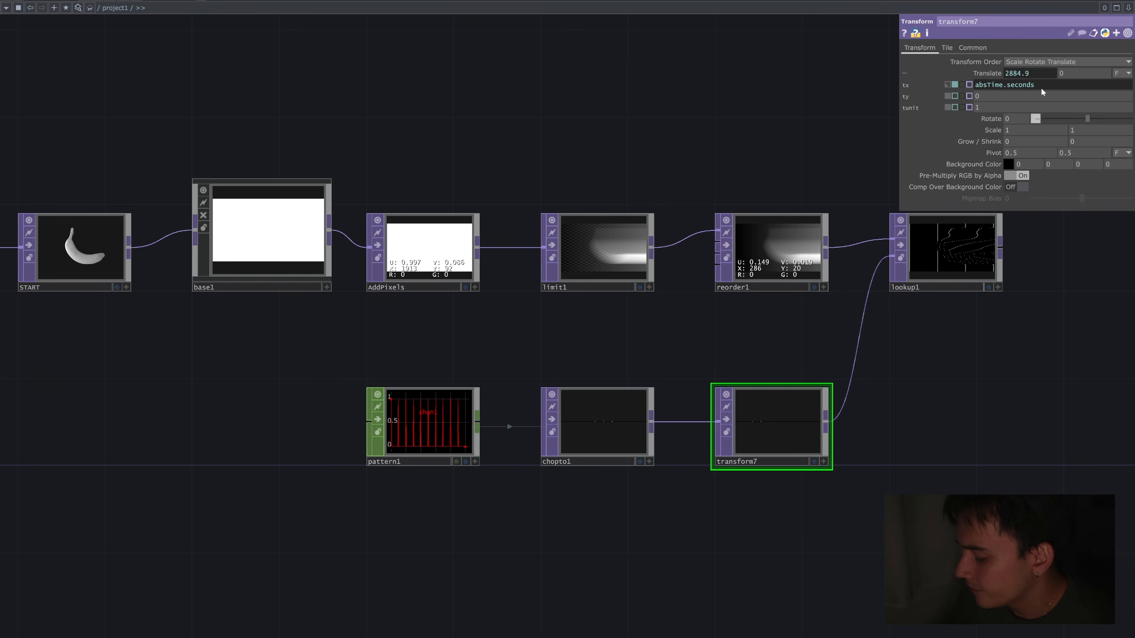
pyautogui.write(' * 0.05')
# Raise pattern1's Number of Cycles to 70, then to 80, for denser lines.
pyautogui.scroll(-2, 917, 360)
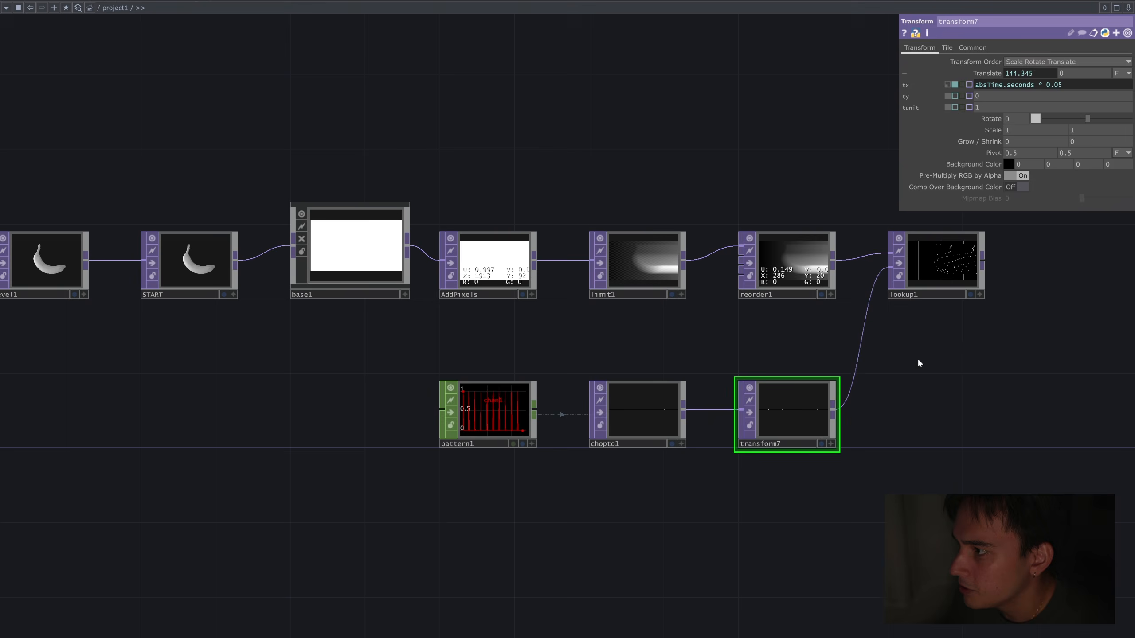
pyautogui.scroll(5, 700, 367)
pyautogui.scroll(-3, 688, 383)
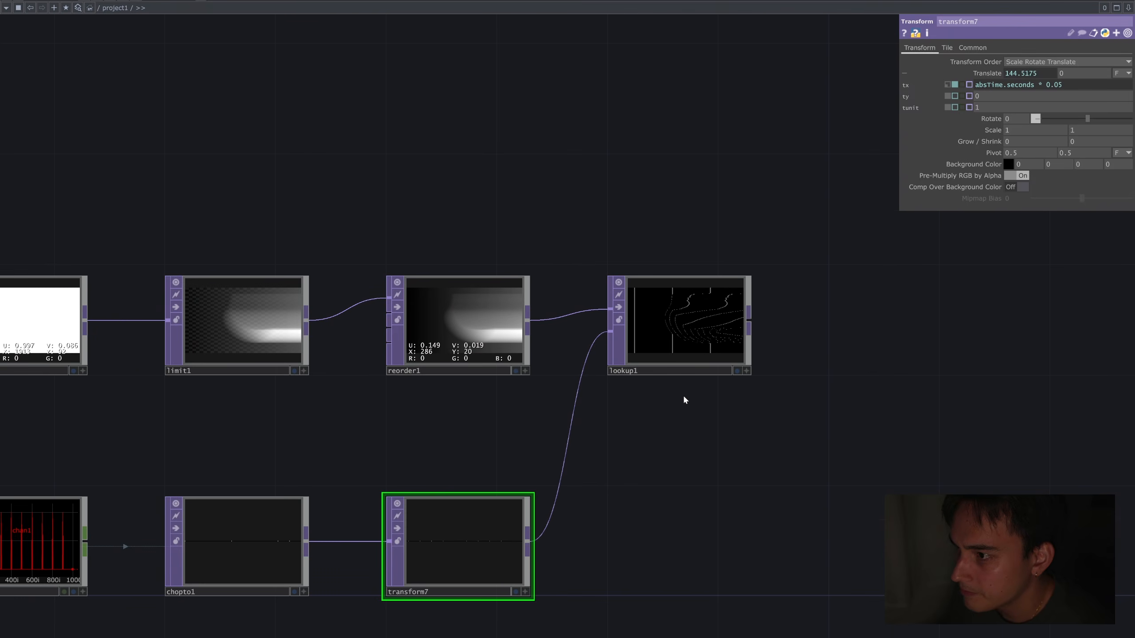
pyautogui.scroll(2, 684, 396)
pyautogui.scroll(-4, 558, 488)
pyautogui.scroll(3, 268, 550)
pyautogui.click(134, 491)
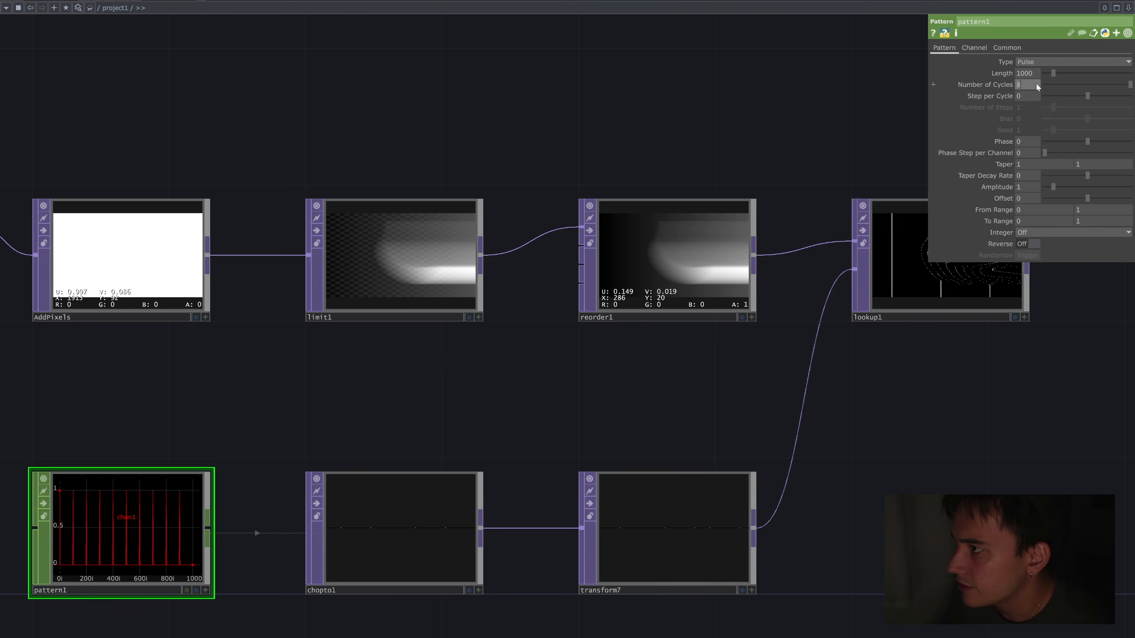
pyautogui.press('Return')
pyautogui.scroll(-1, 875, 384)
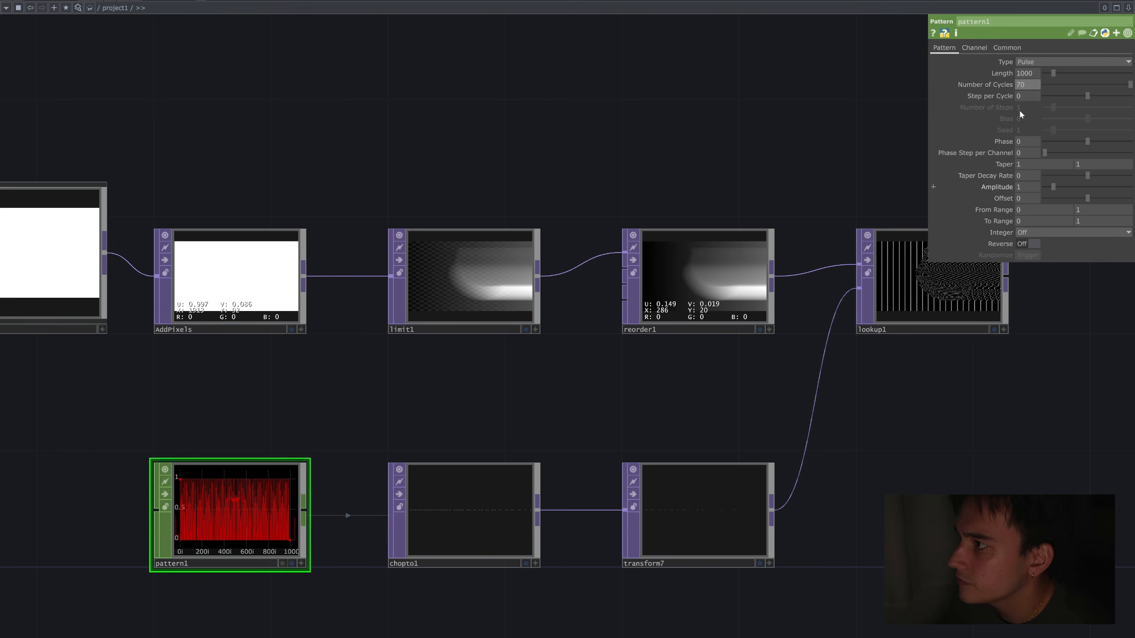
pyautogui.write('80')
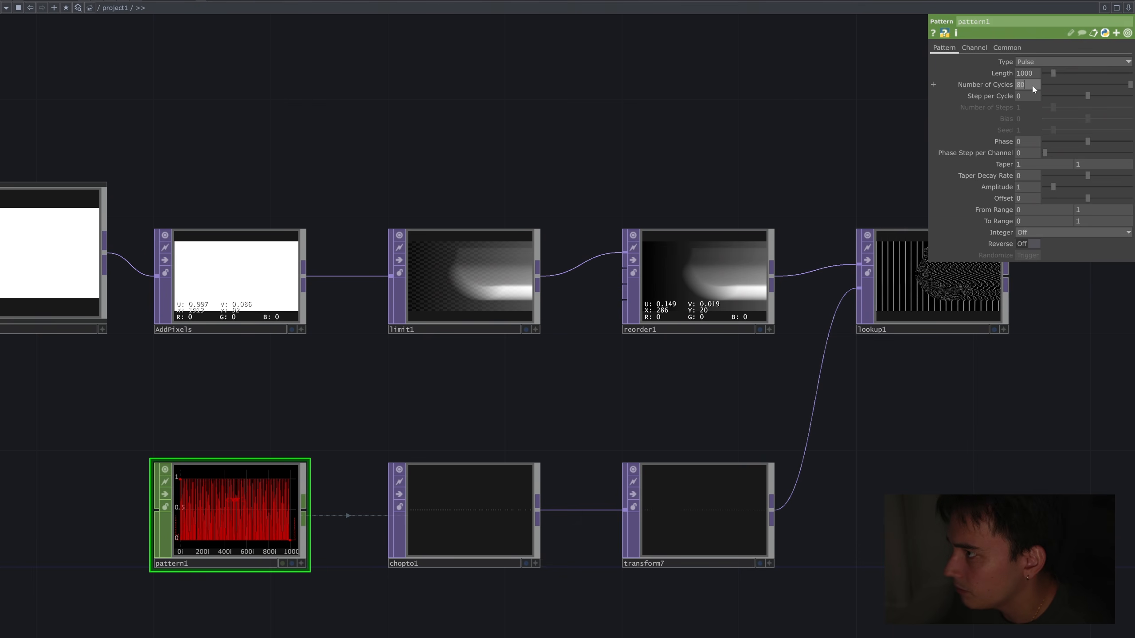
pyautogui.press('Return')
# Examine the dense contour lines in lookup1 up close and check the smoothness of their edges.
pyautogui.moveTo(763, 421); pyautogui.dragTo(347, 392)
pyautogui.scroll(10, 498, 243)
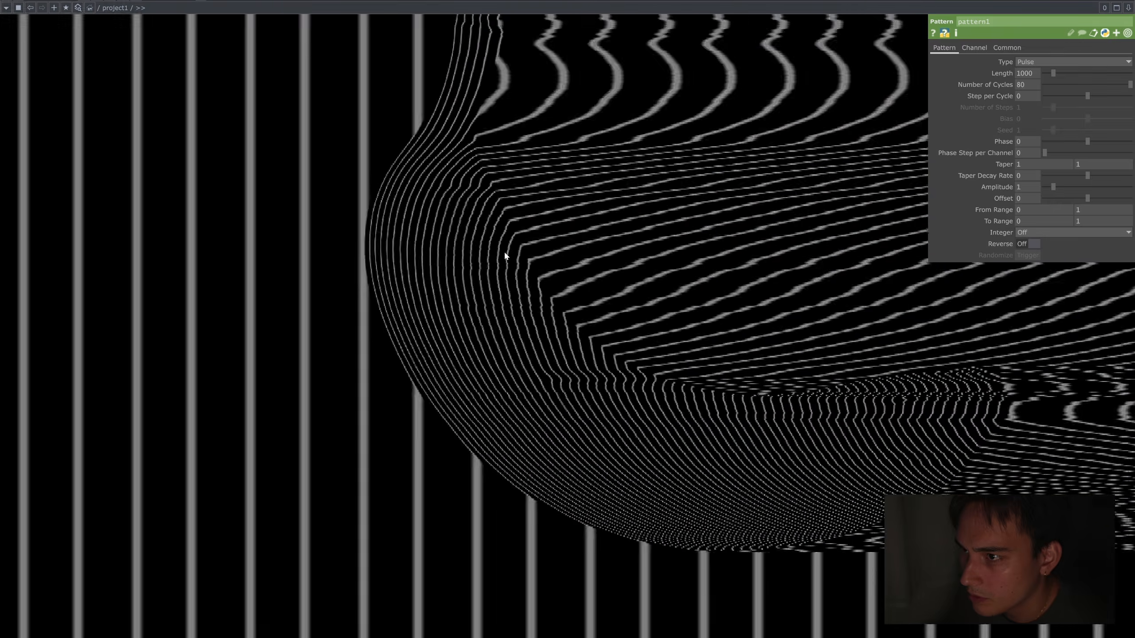
pyautogui.scroll(-5, 504, 253)
pyautogui.scroll(-3, 523, 257)
pyautogui.scroll(5, 554, 255)
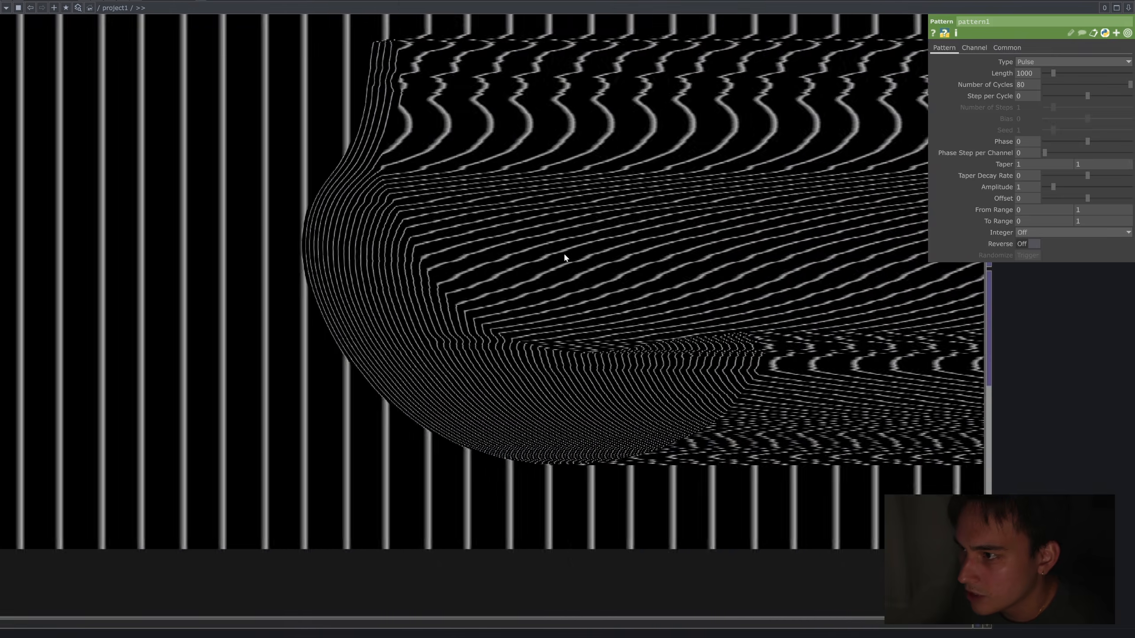
pyautogui.scroll(-7, 468, 426)
pyautogui.moveTo(249, 459); pyautogui.dragTo(741, 375)
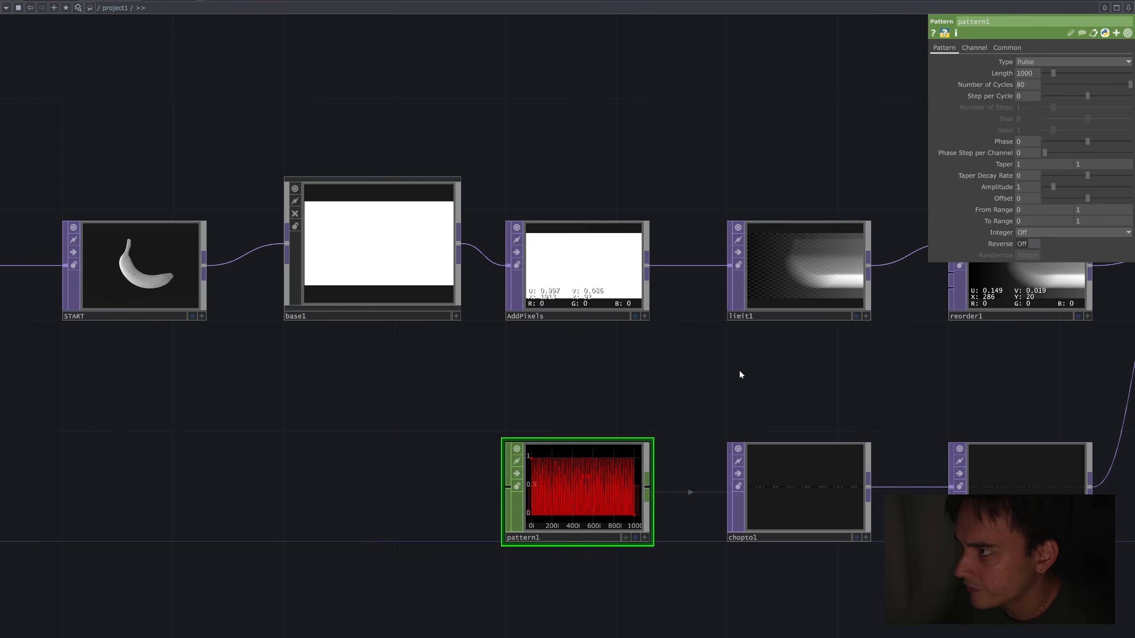
pyautogui.scroll(-2, 775, 355)
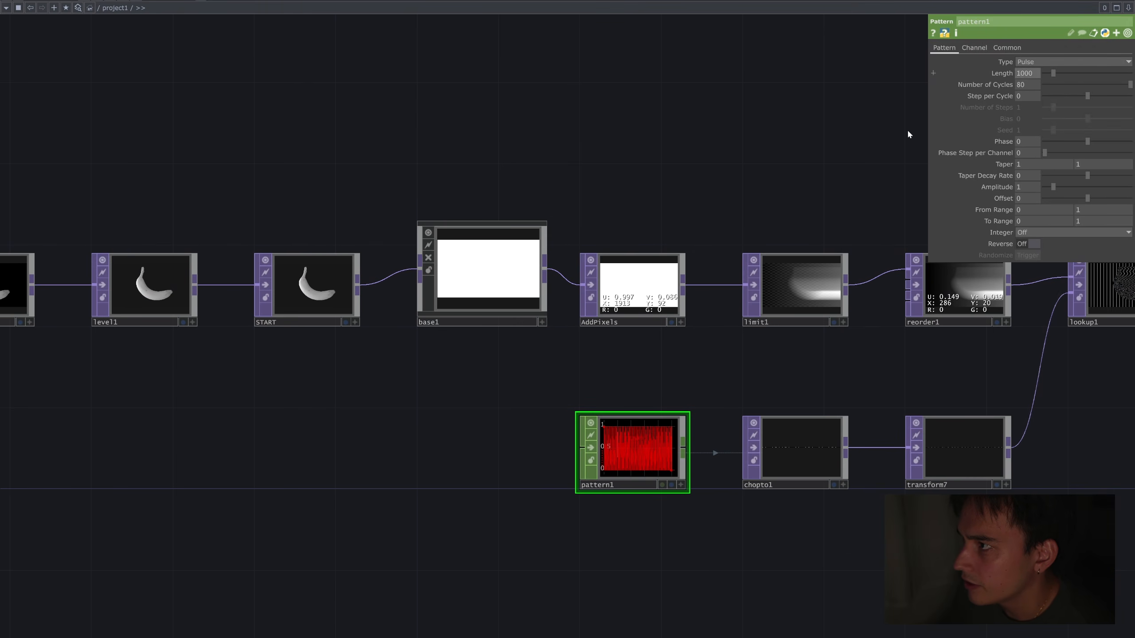
# Place constant1 above AddPixels and reference its width channel in pattern1's Length.
pyautogui.scroll(-4, 654, 410)
pyautogui.moveTo(129, 223); pyautogui.dragTo(644, 288)
pyautogui.scroll(3, 726, 295)
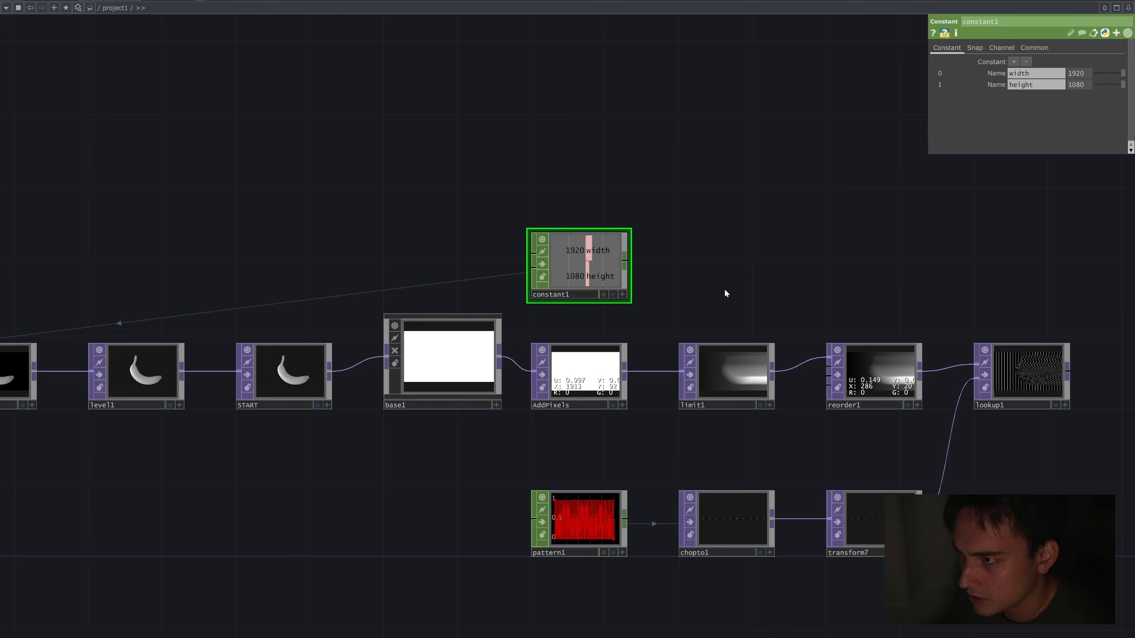
pyautogui.moveTo(726, 294); pyautogui.dragTo(716, 243)
pyautogui.moveTo(579, 228); pyautogui.dragTo(580, 191)
pyautogui.click(610, 206)
pyautogui.click(585, 463)
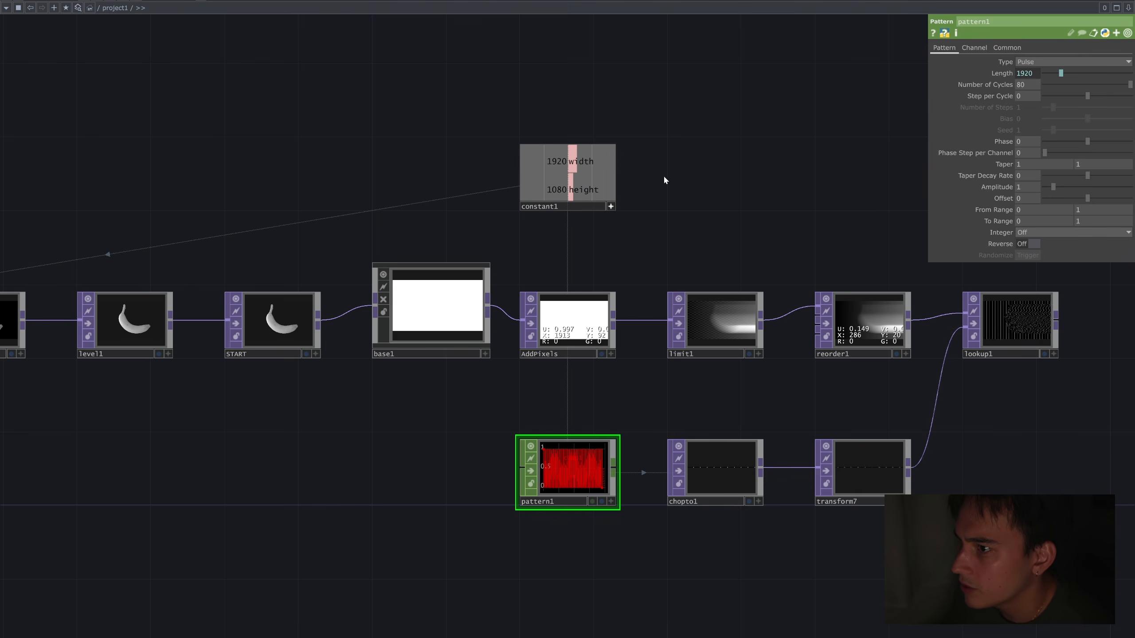
# Add two channels to constant1: lineDensity with value 70 and speed with value 0.05.
pyautogui.click(585, 209)
pyautogui.click(1014, 61)
pyautogui.click(1014, 61)
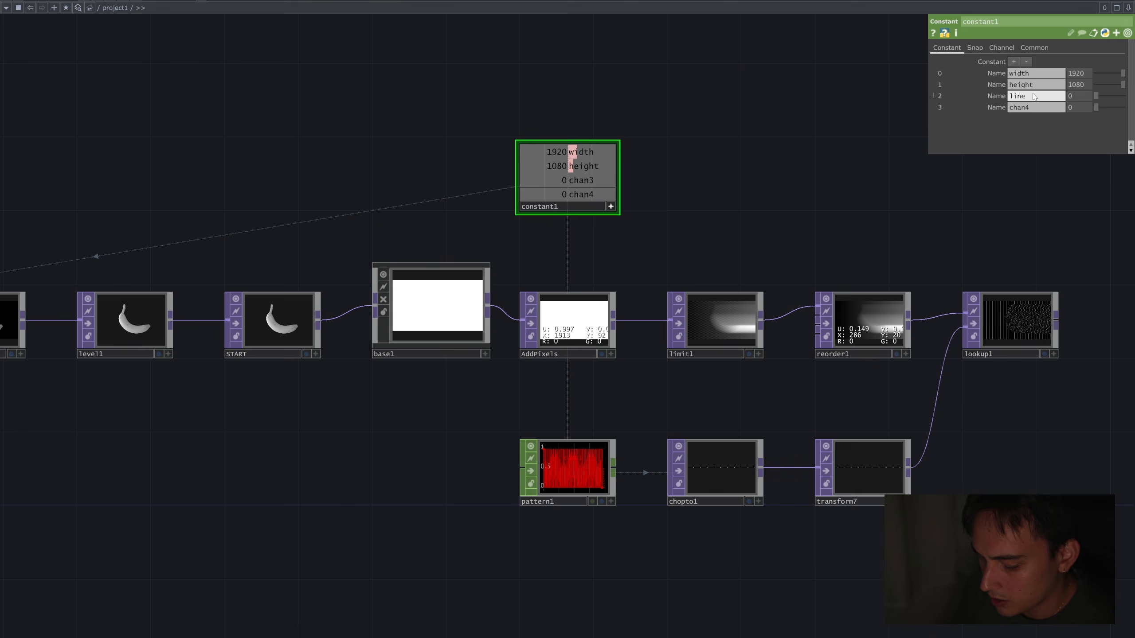
pyautogui.click(554, 465)
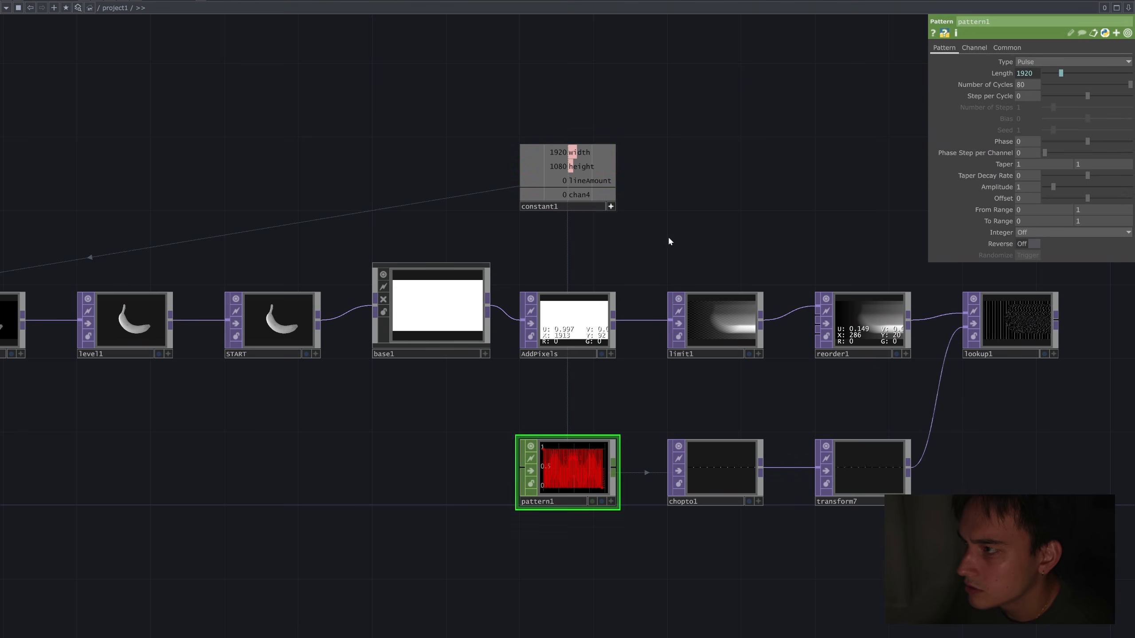
pyautogui.click(602, 206)
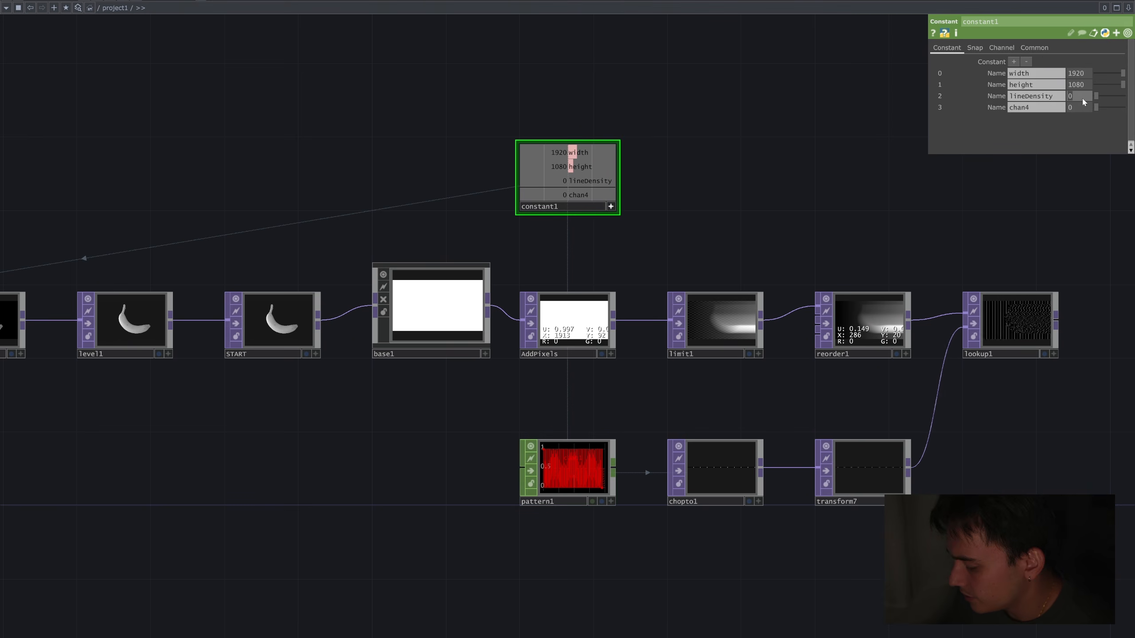
pyautogui.write('70')
pyautogui.press('Return')
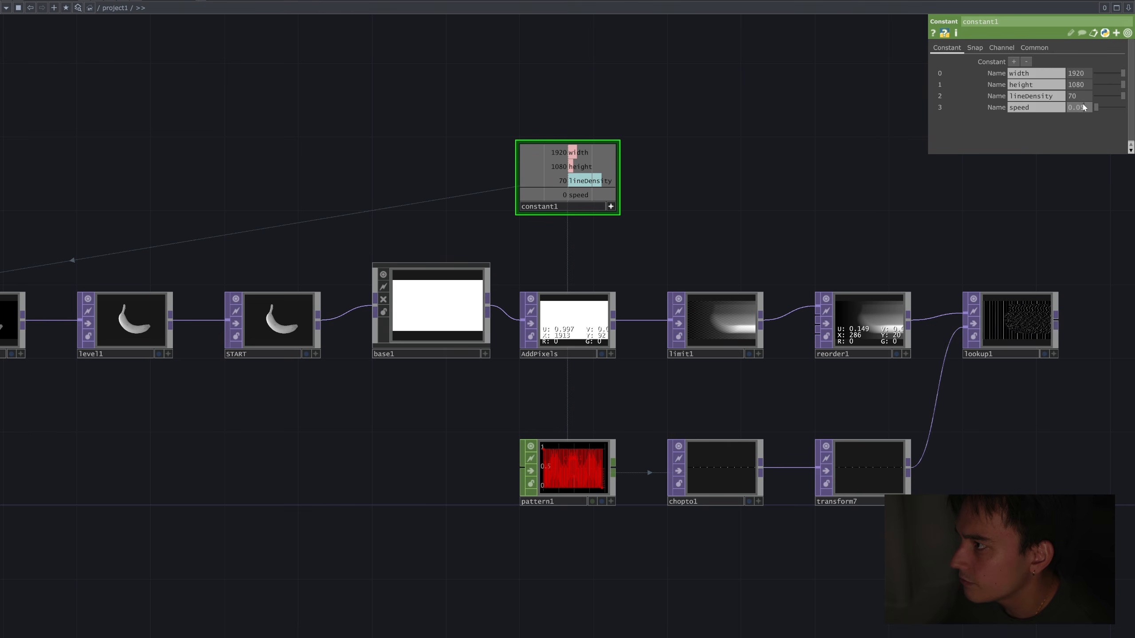
# Link pattern1's Number of Cycles to constant1's lineDensity channel with a CHOP reference.
pyautogui.click(580, 455)
pyautogui.click(1020, 85)
pyautogui.write('70')
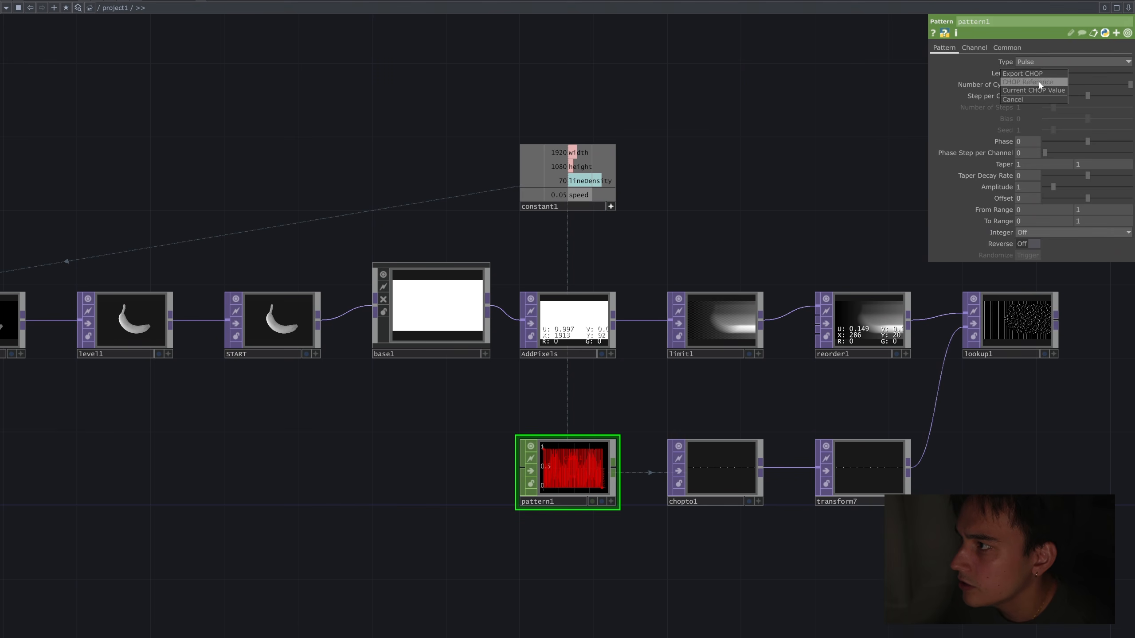
pyautogui.press('Return')
# In transform7's Translate X expression, replace the 0.05 multiplier with a reference to constant1's speed channel.
pyautogui.click(882, 444)
pyautogui.moveTo(841, 262); pyautogui.dragTo(695, 309)
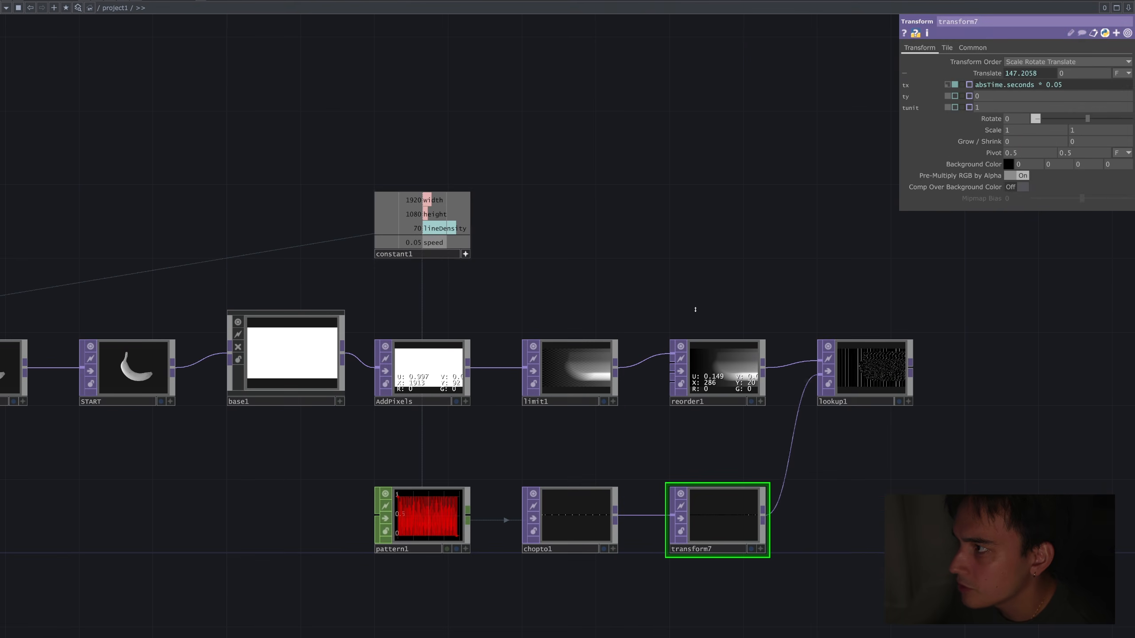
pyautogui.moveTo(1077, 131); pyautogui.dragTo(985, 96)
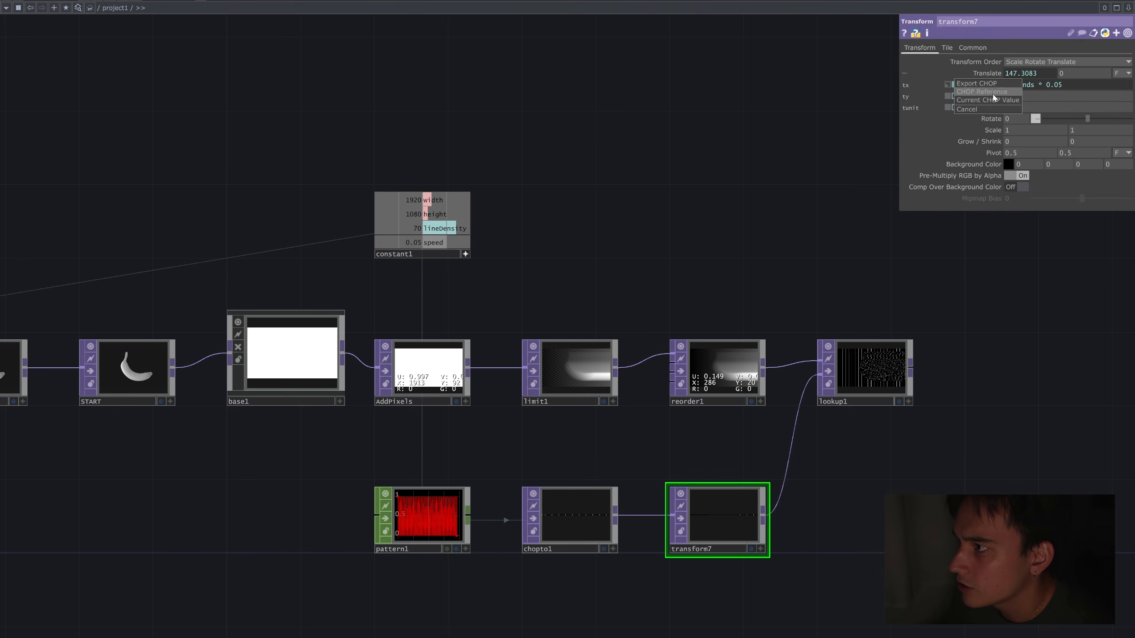
pyautogui.click(991, 95)
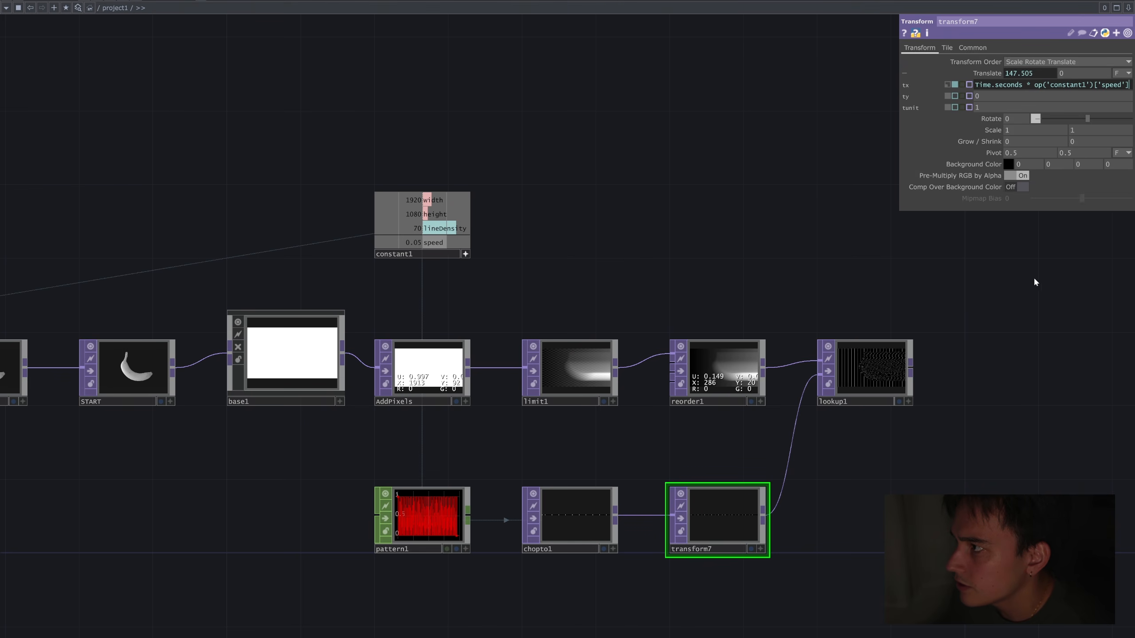
pyautogui.scroll(-1, 937, 418)
pyautogui.scroll(3, 849, 398)
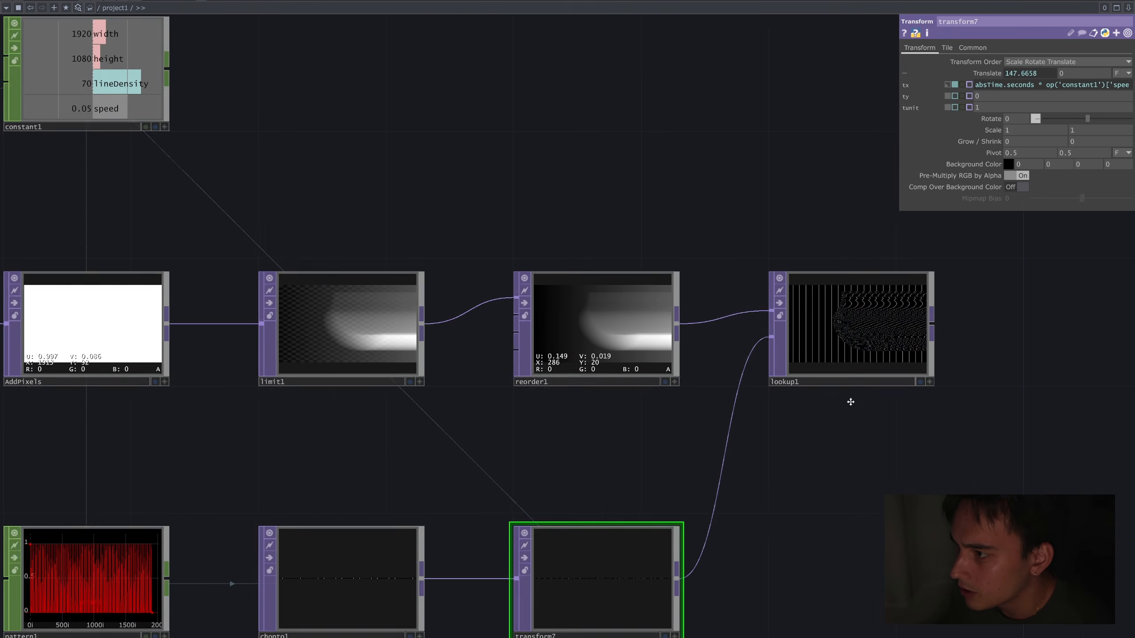
# Add a Select TOP that references START and place it below and past lookup1.
pyautogui.scroll(-5, 803, 459)
pyautogui.scroll(-3, 625, 294)
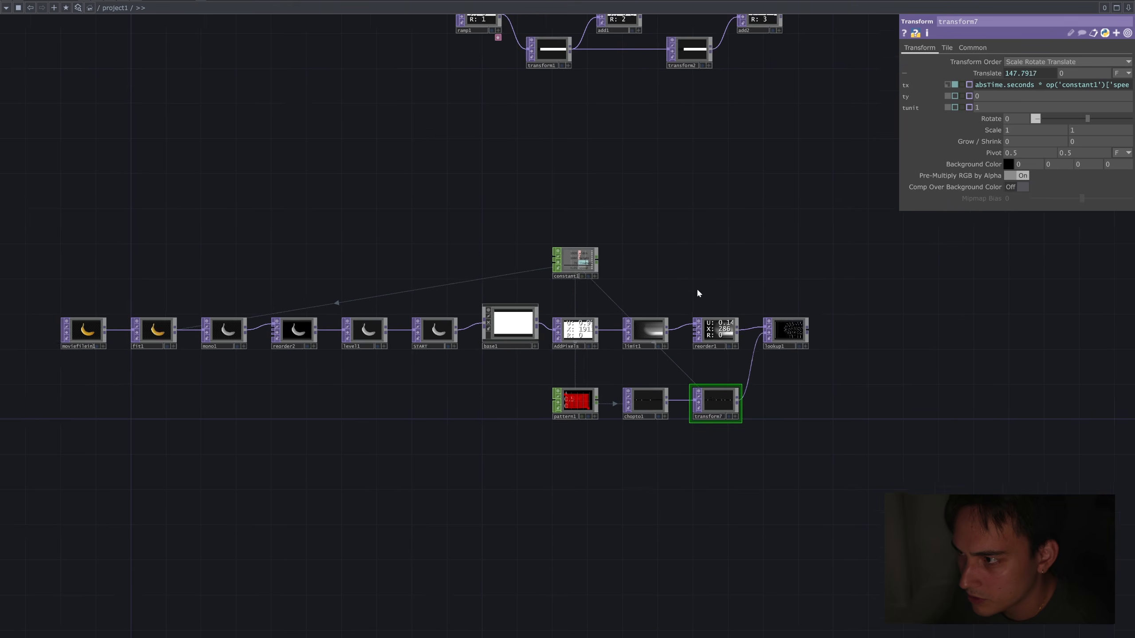
pyautogui.click(790, 333)
pyautogui.click(229, 332)
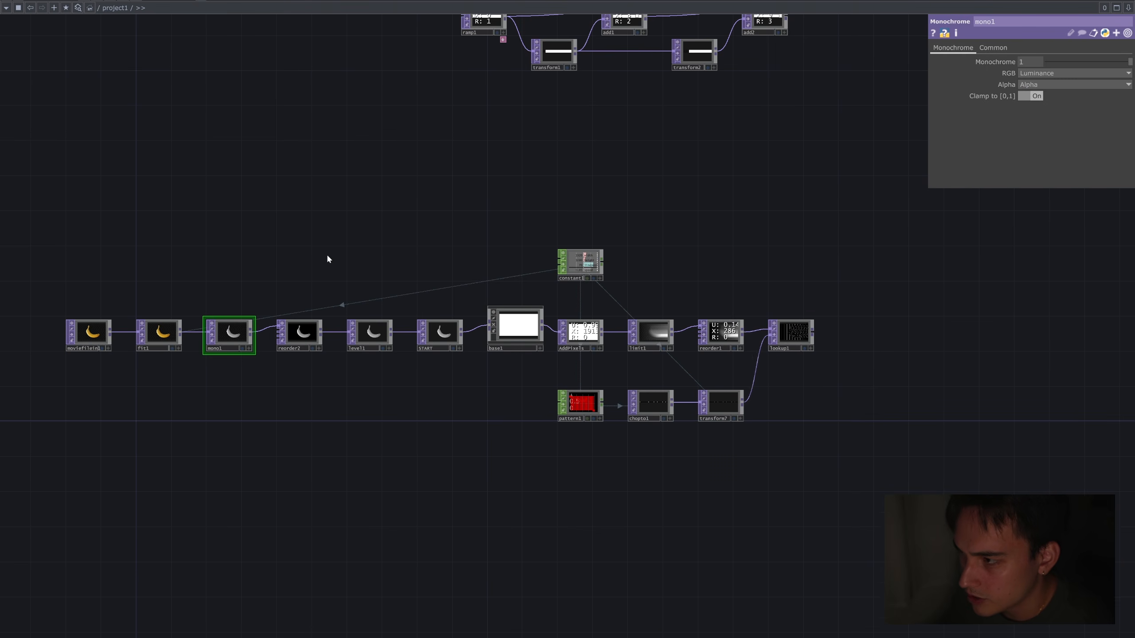
pyautogui.click(440, 331)
pyautogui.scroll(3, 483, 346)
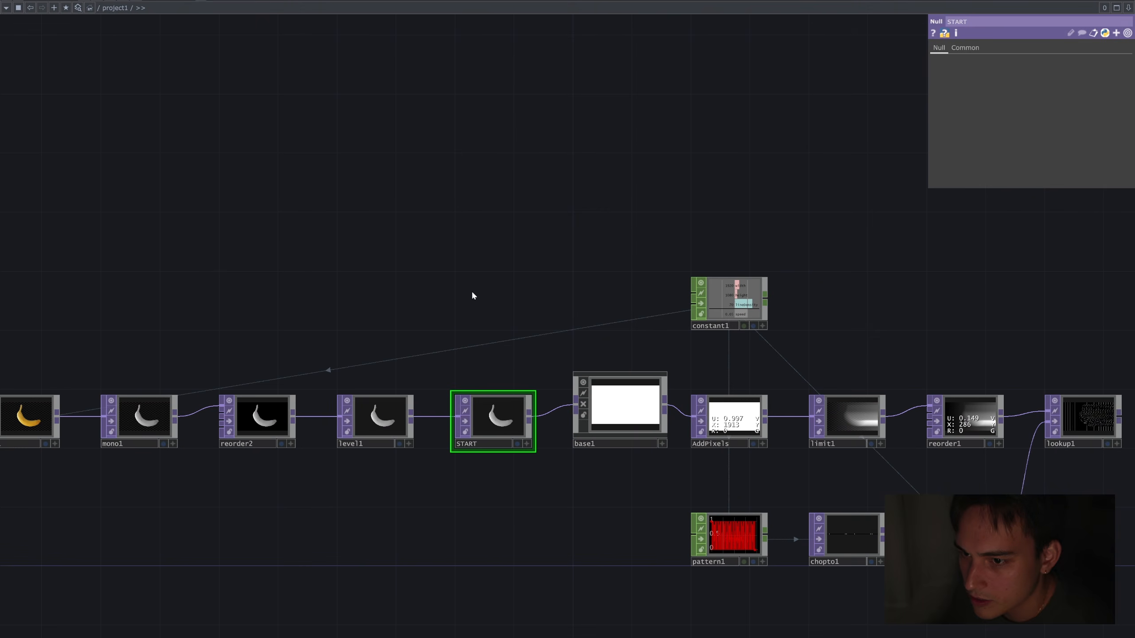
pyautogui.press('Tab')
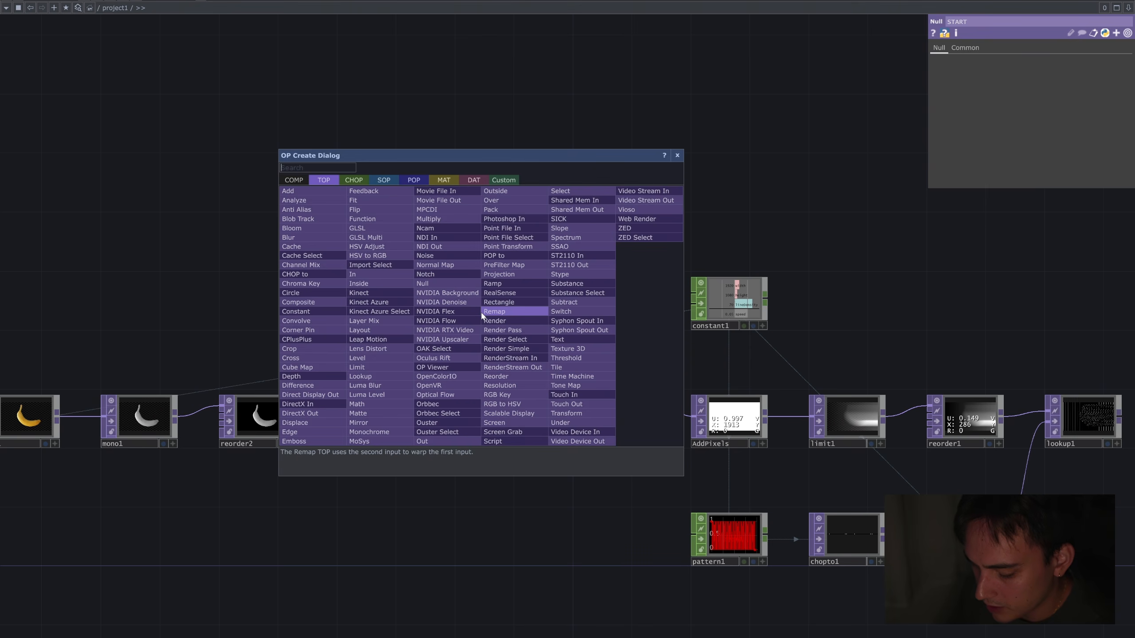
pyautogui.write('sele')
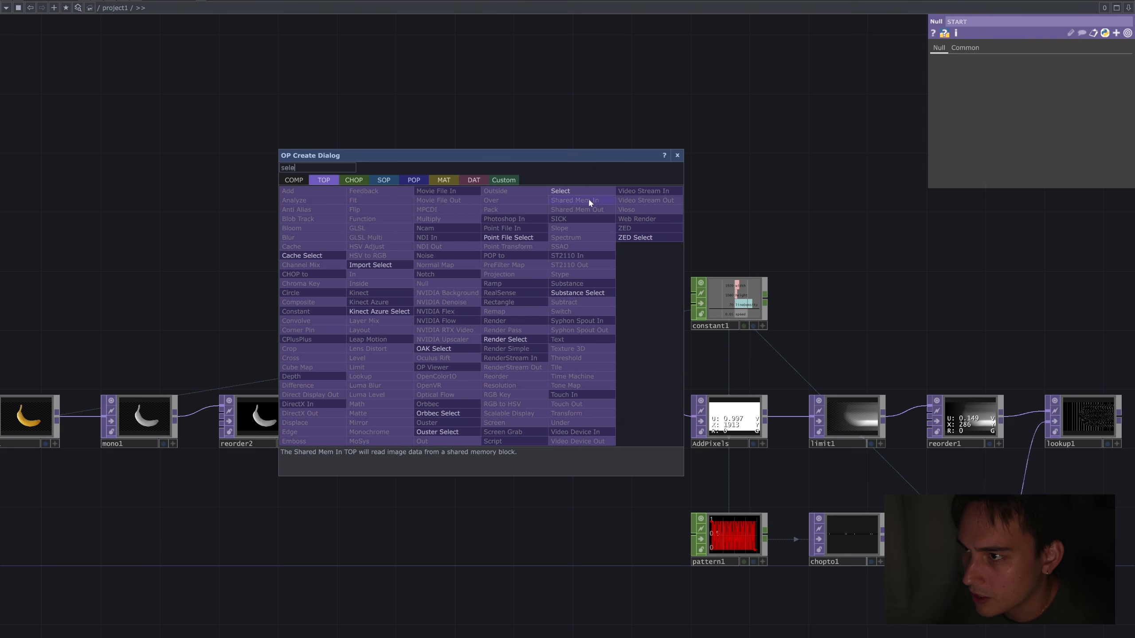
pyautogui.click(577, 192)
pyautogui.click(535, 299)
pyautogui.moveTo(499, 424); pyautogui.dragTo(392, 254)
pyautogui.scroll(-1, 590, 272)
pyautogui.moveTo(349, 272); pyautogui.dragTo(845, 490)
# Add a Composite TOP after lookup1 and connect select1 as its second input.
pyautogui.moveTo(888, 379); pyautogui.dragTo(834, 355)
pyautogui.click(834, 356)
pyautogui.click(833, 355)
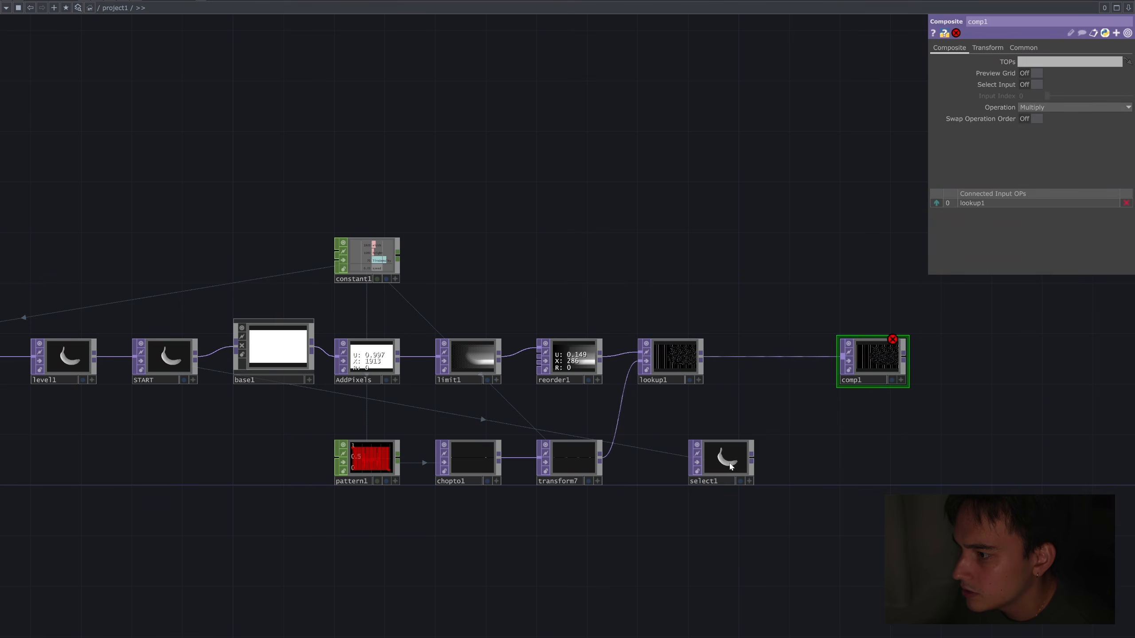
pyautogui.moveTo(730, 467); pyautogui.dragTo(781, 466)
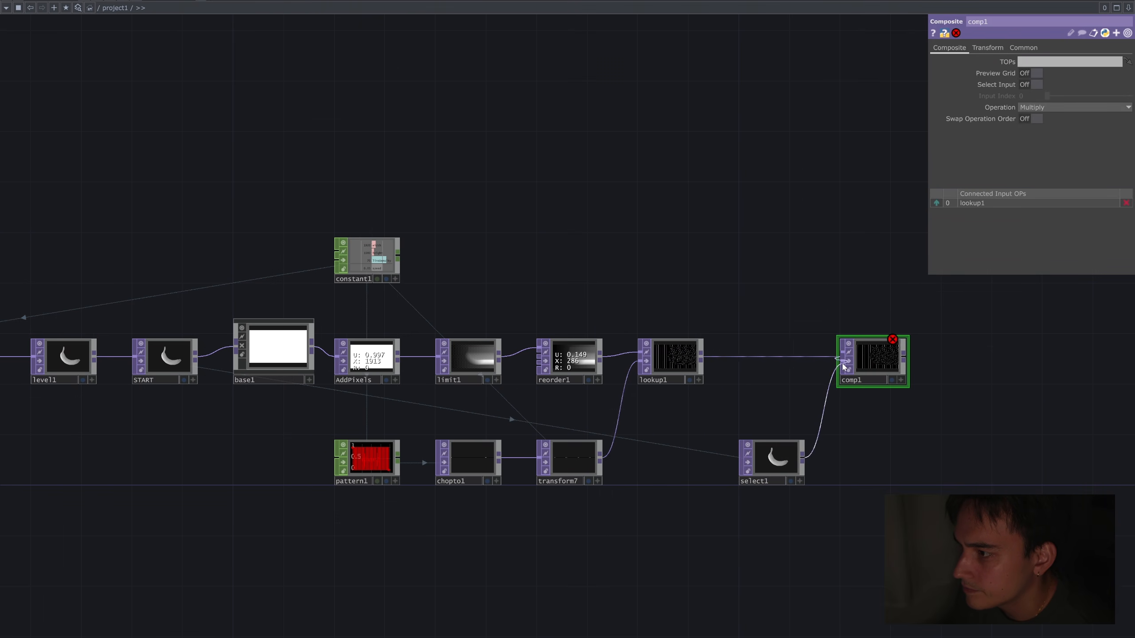
pyautogui.moveTo(844, 366); pyautogui.dragTo(845, 363)
pyautogui.scroll(6, 804, 416)
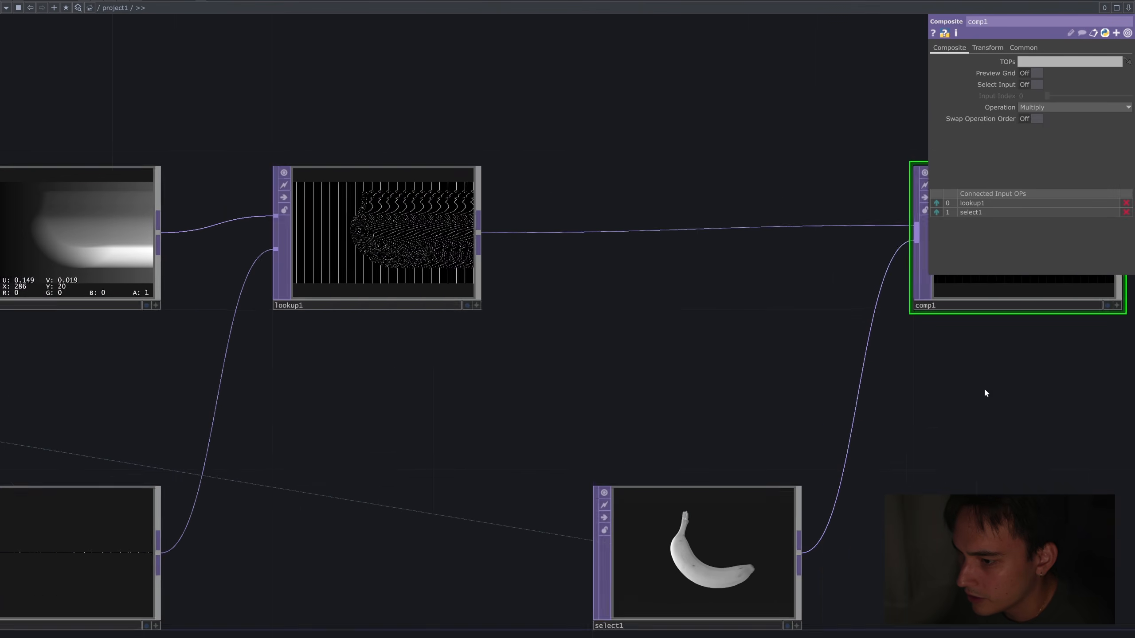
# Move select1 under lookup1, and insert a Level TOP with Brightness 1 set to 2 between select1 and comp1.
pyautogui.moveTo(985, 392); pyautogui.dragTo(1049, 348)
pyautogui.moveTo(727, 507); pyautogui.dragTo(410, 507)
pyautogui.rightClick(648, 471)
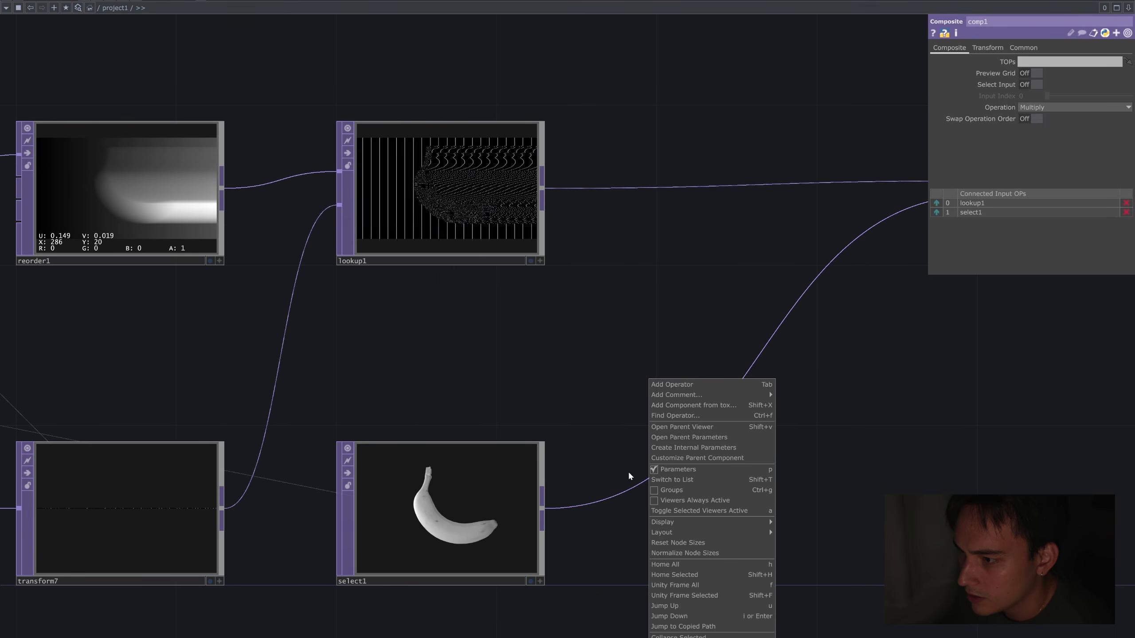
pyautogui.click(628, 474)
pyautogui.rightClick(636, 486)
pyautogui.click(661, 472)
pyautogui.write('lev')
pyautogui.press('Return')
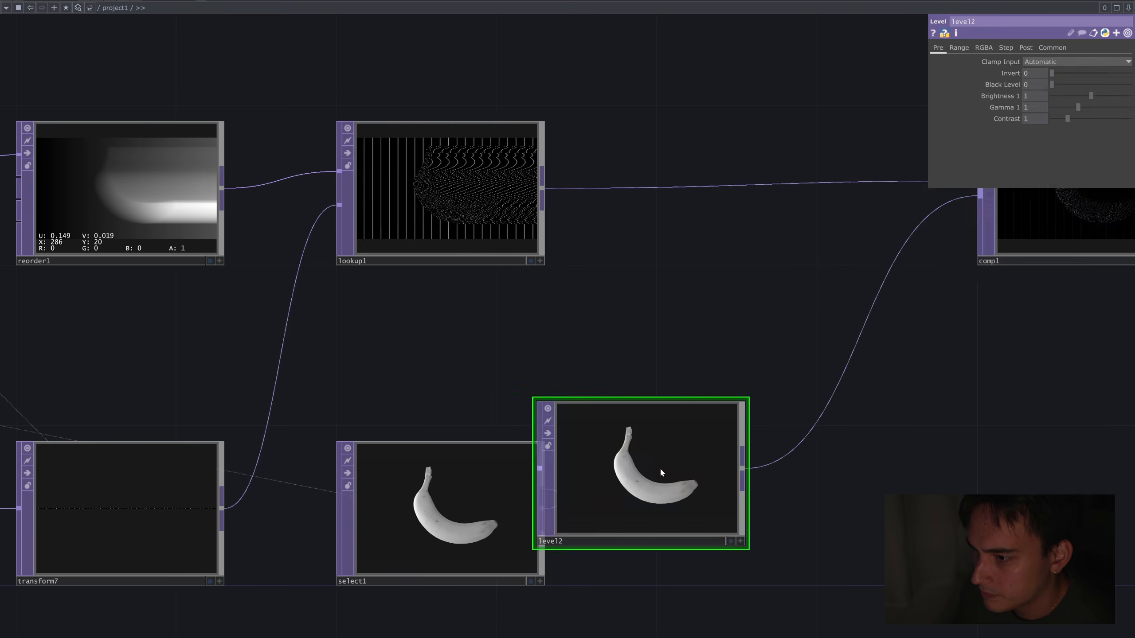
pyautogui.moveTo(704, 474); pyautogui.dragTo(801, 511)
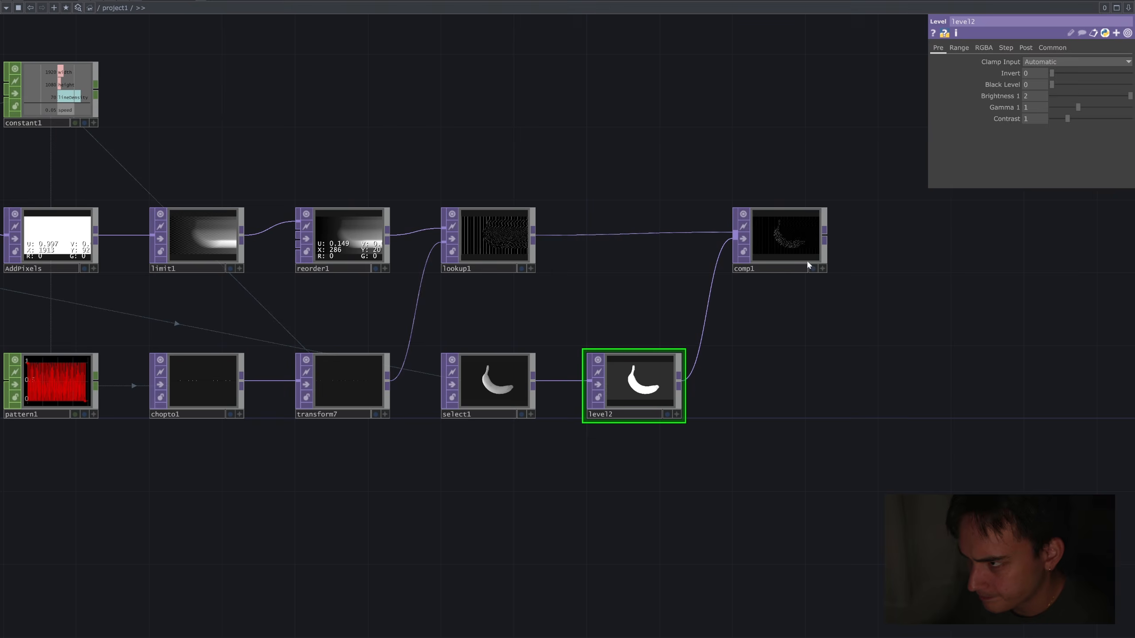
# Add a Null TOP well past comp1, fed by comp1, and name it MEOUTPUT.
pyautogui.click(807, 263)
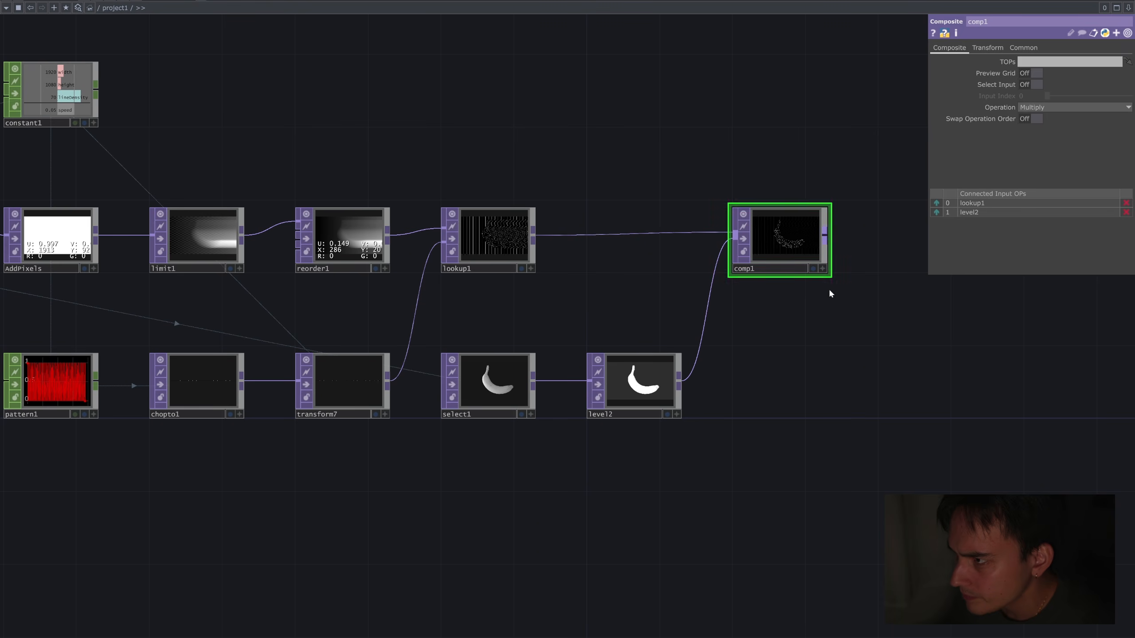
pyautogui.moveTo(852, 264); pyautogui.dragTo(738, 283)
pyautogui.scroll(-2, 711, 279)
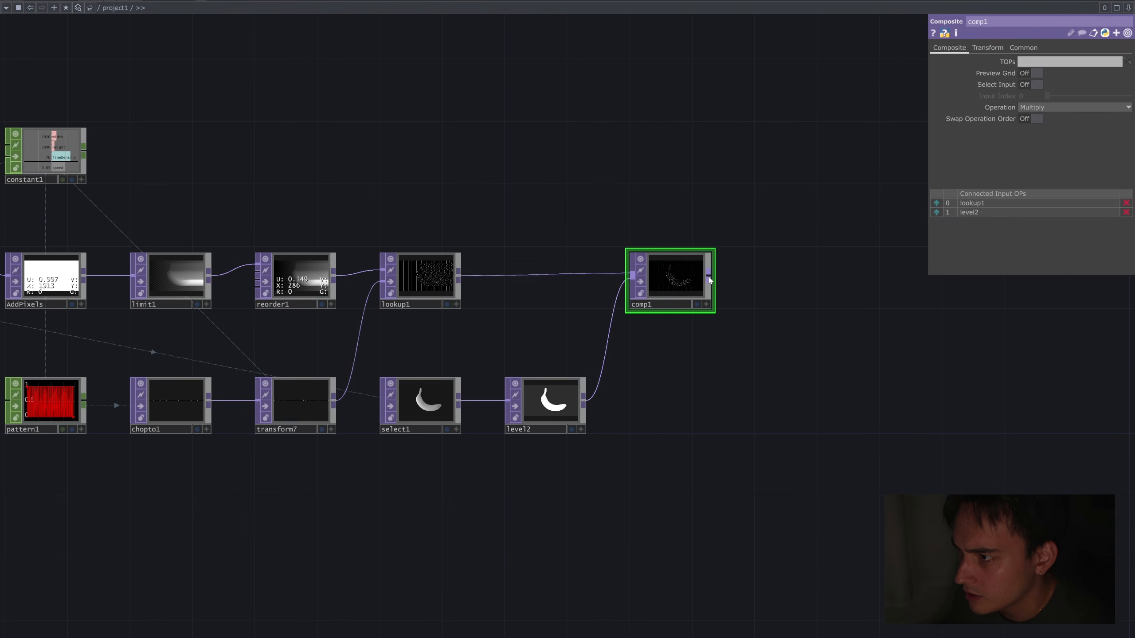
pyautogui.rightClick(710, 279)
pyautogui.press('Escape')
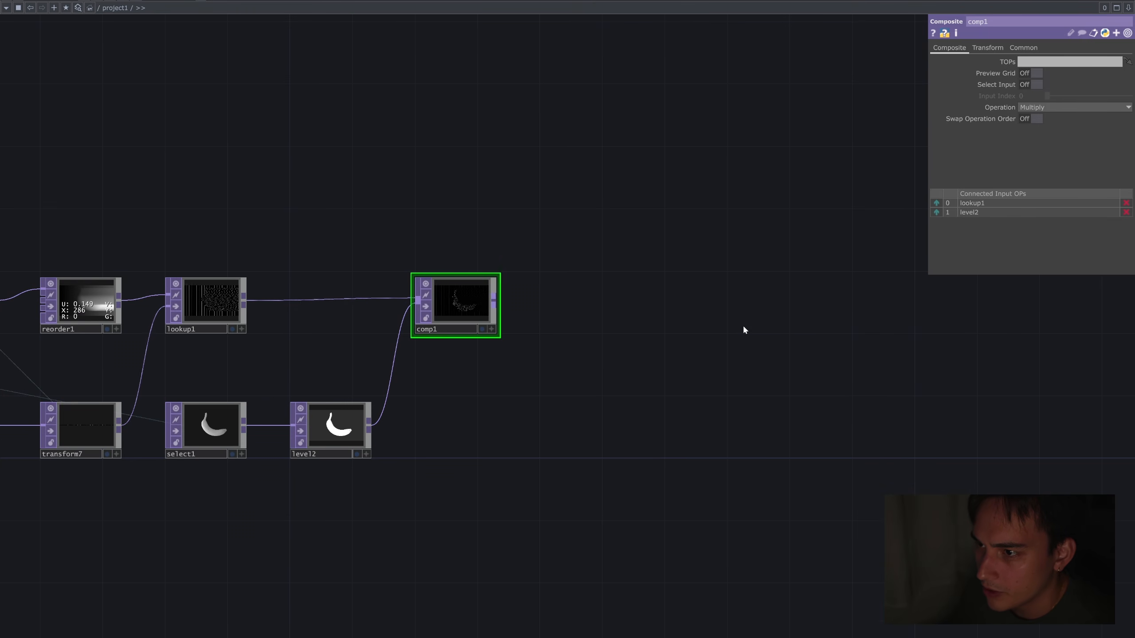
pyautogui.click(850, 308)
pyautogui.click(850, 303)
pyautogui.click(851, 307)
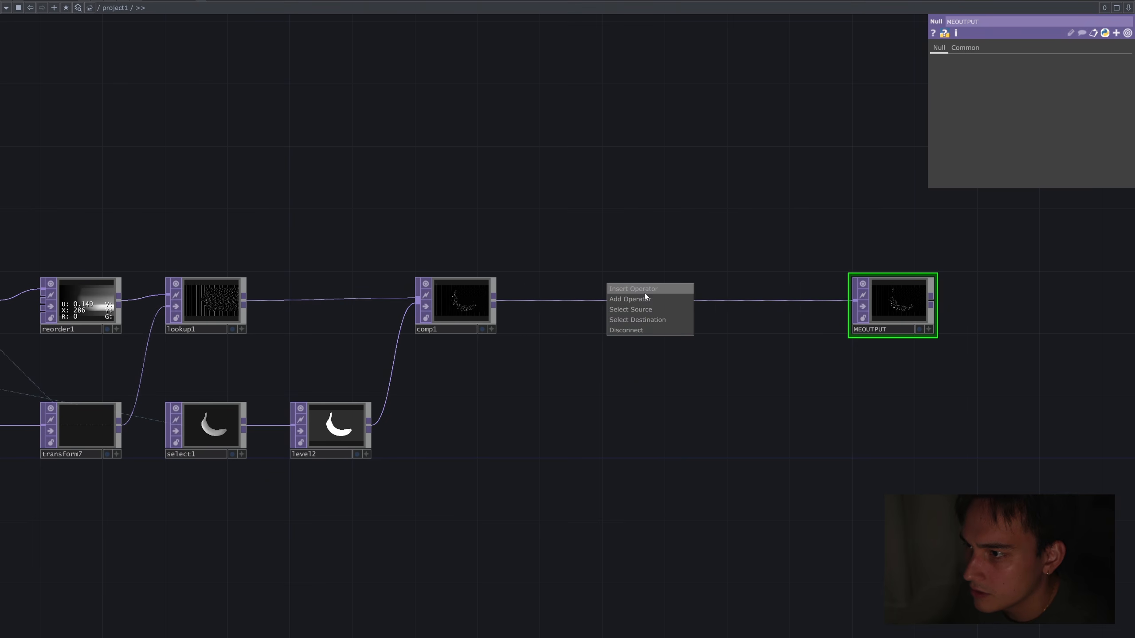
# Insert a Lookup TOP on the wire between comp1 and MEOUTPUT.
pyautogui.click(645, 291)
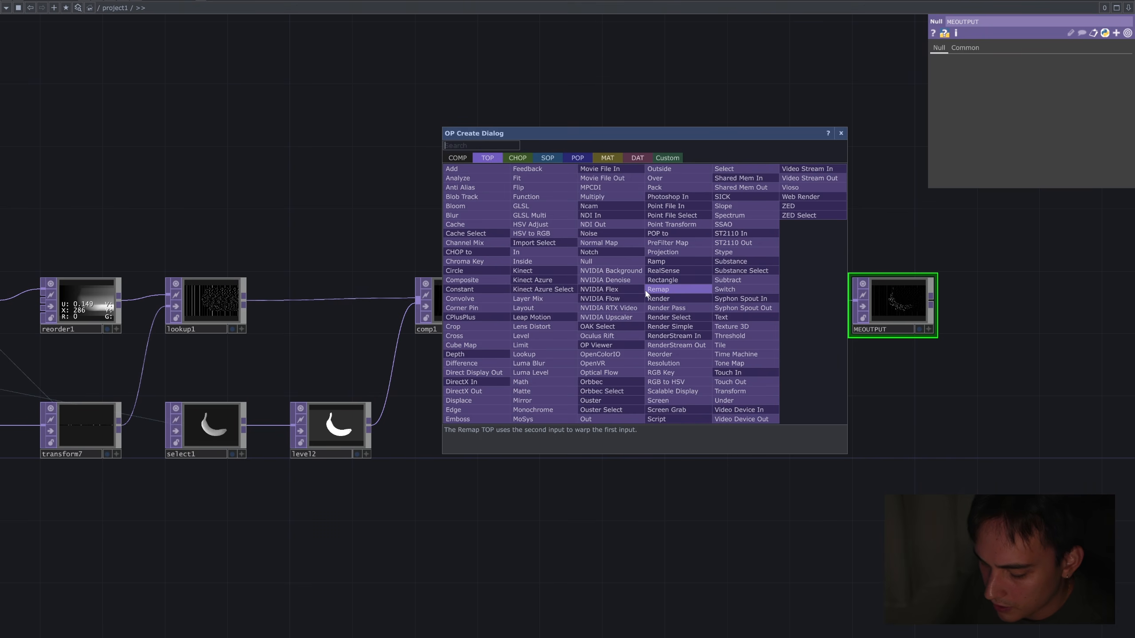
pyautogui.write('look')
pyautogui.press('Return')
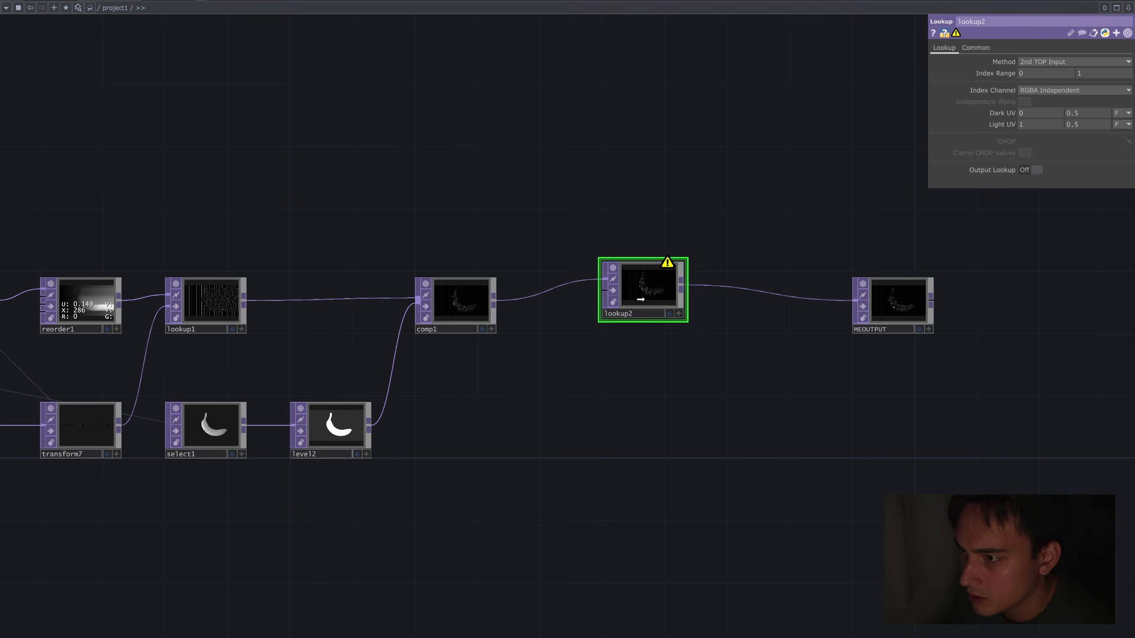
pyautogui.click(644, 293)
# Add a Ramp TOP below the main chain and connect it to lookup2's second input.
pyautogui.press('Tab')
pyautogui.write('ramp')
pyautogui.press('Return')
pyautogui.click(561, 382)
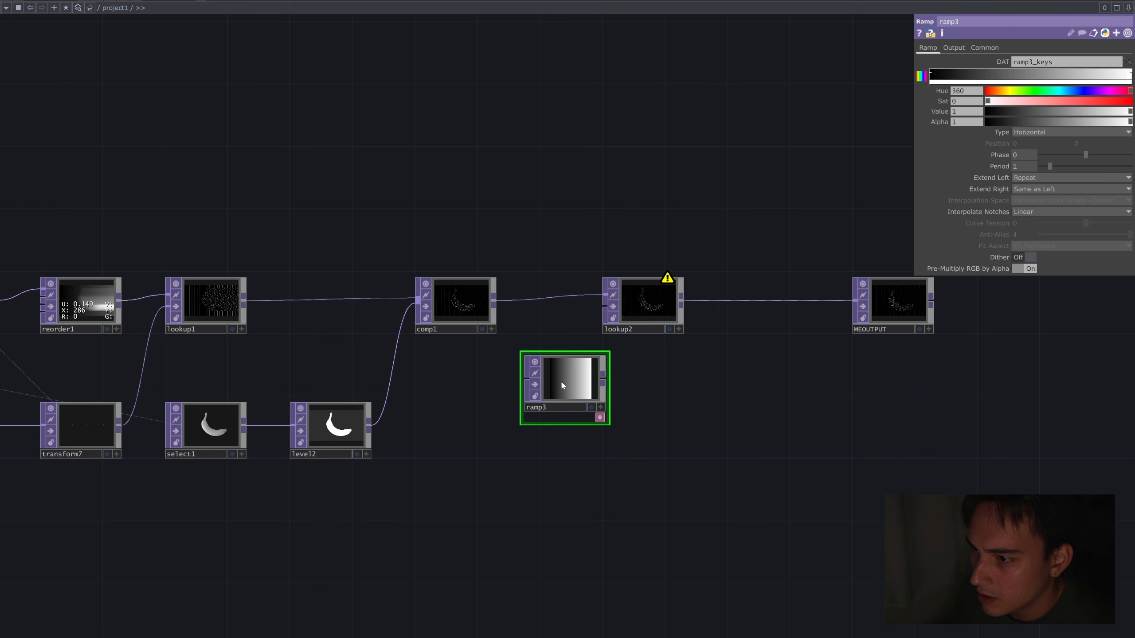
pyautogui.moveTo(562, 383); pyautogui.dragTo(521, 421)
pyautogui.moveTo(639, 311); pyautogui.dragTo(702, 311)
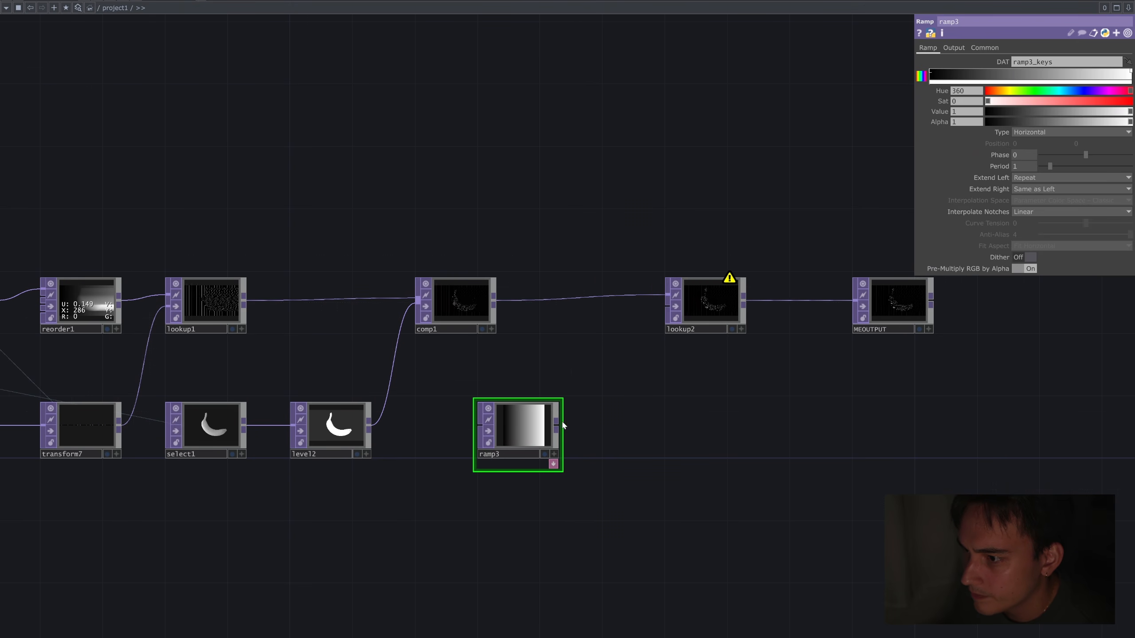
pyautogui.moveTo(553, 424); pyautogui.dragTo(616, 424)
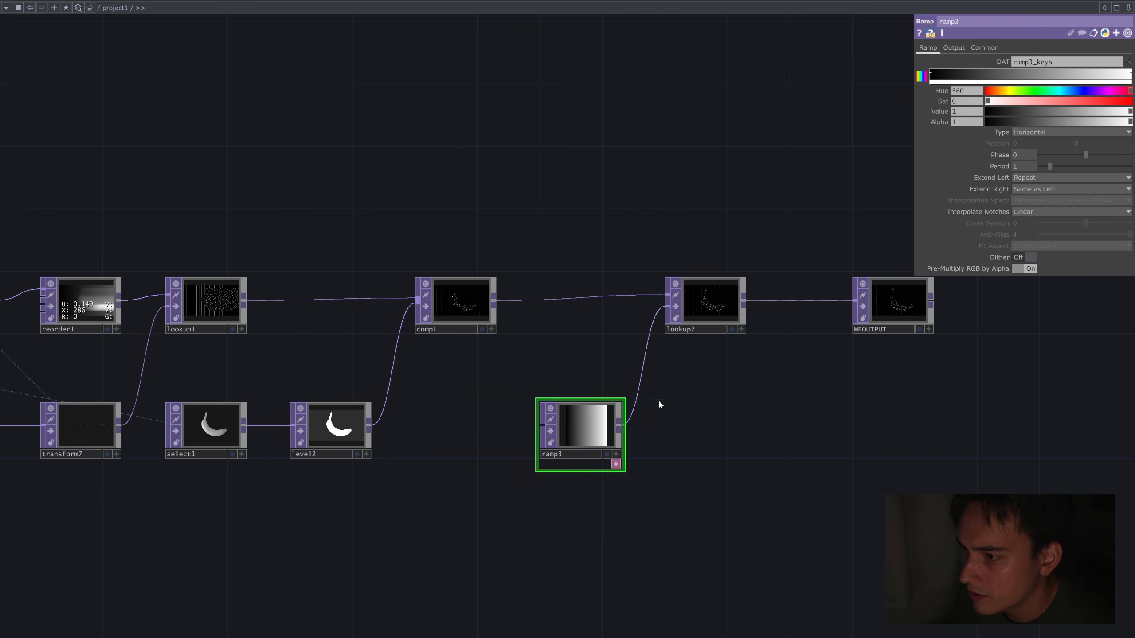
# Recolor ramp3's bright end to cyan-blue with hue 191 and saturation 1.
pyautogui.moveTo(1064, 100); pyautogui.dragTo(1130, 101)
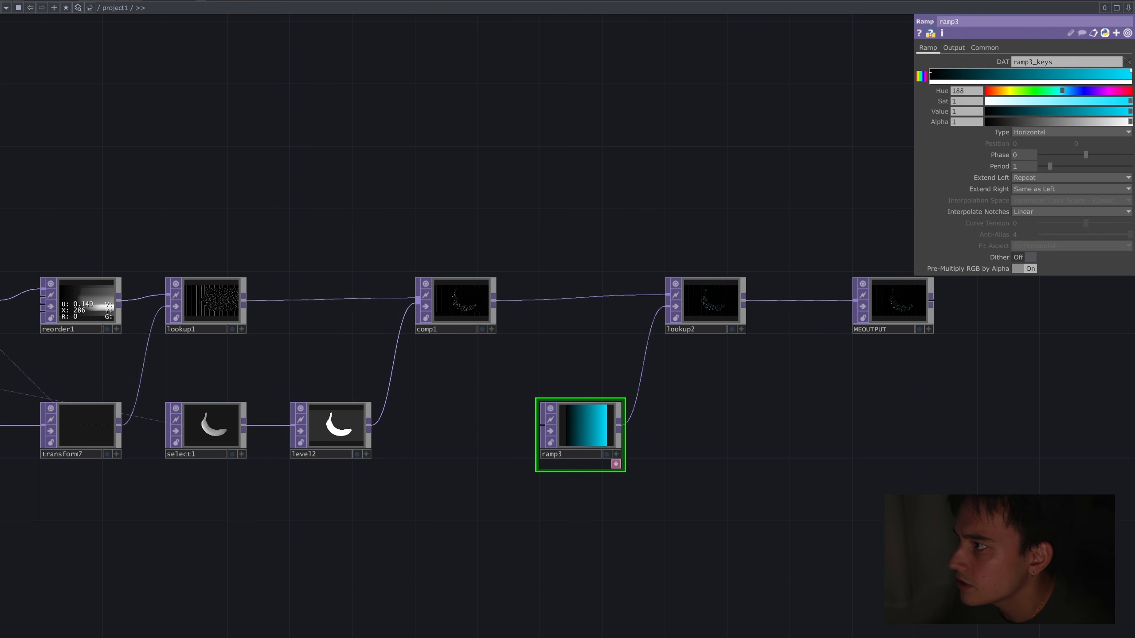
pyautogui.scroll(8, 715, 304)
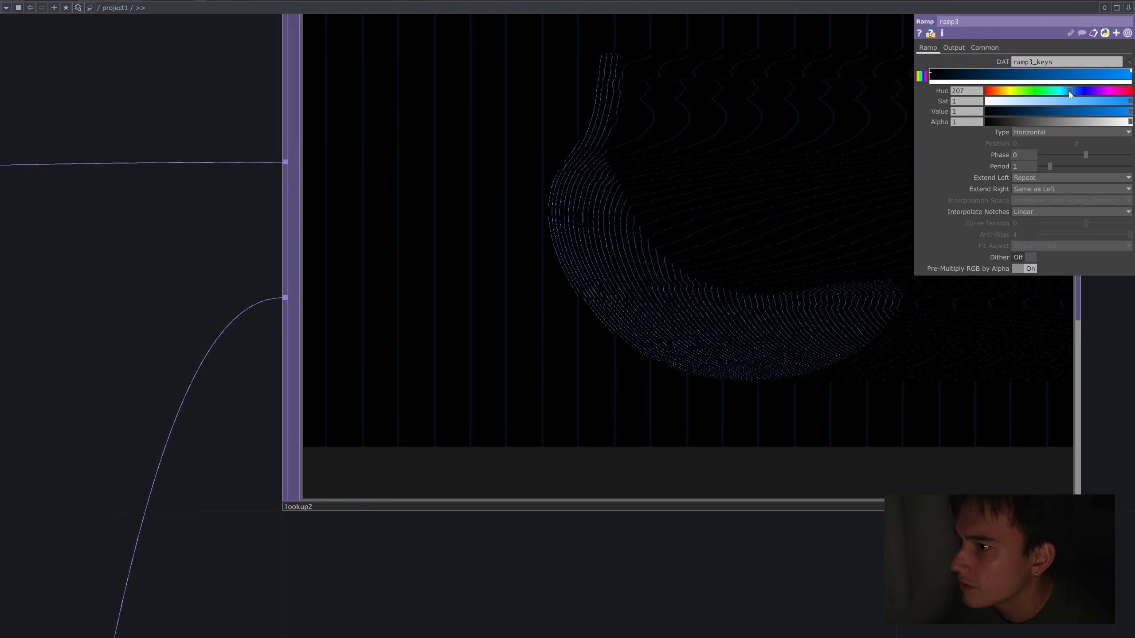
pyautogui.moveTo(1063, 91); pyautogui.dragTo(1064, 92)
pyautogui.scroll(-8, 827, 372)
# Insert a Bloom TOP between lookup2 and MEOUTPUT and space the three nodes evenly.
pyautogui.moveTo(878, 447); pyautogui.dragTo(405, 388)
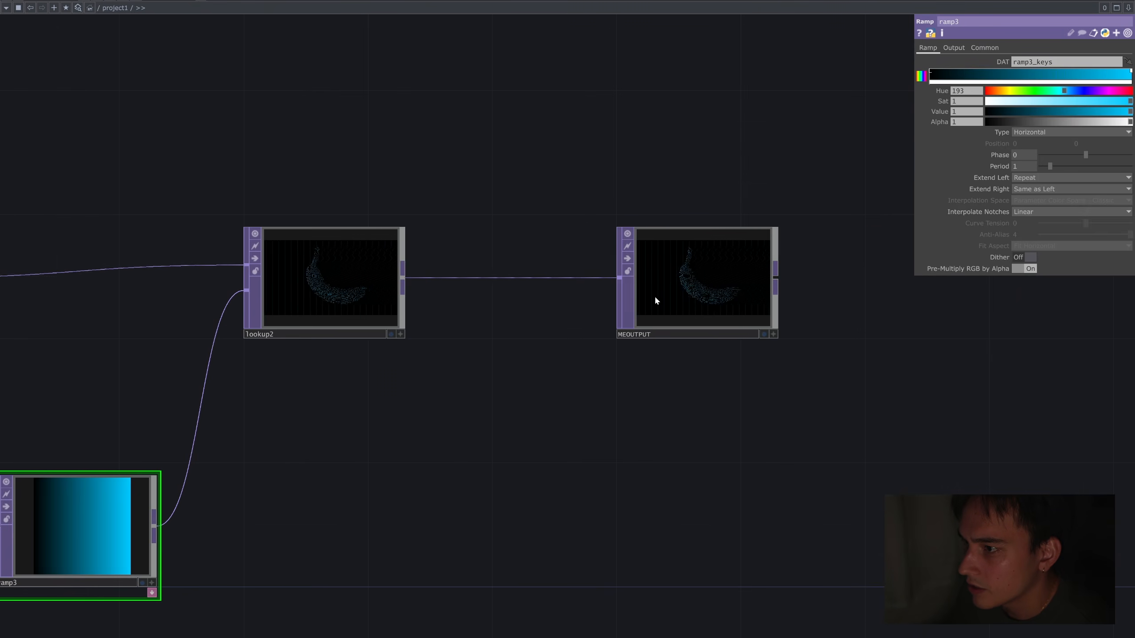
pyautogui.moveTo(669, 293); pyautogui.dragTo(918, 294)
pyautogui.rightClick(604, 277)
pyautogui.click(630, 266)
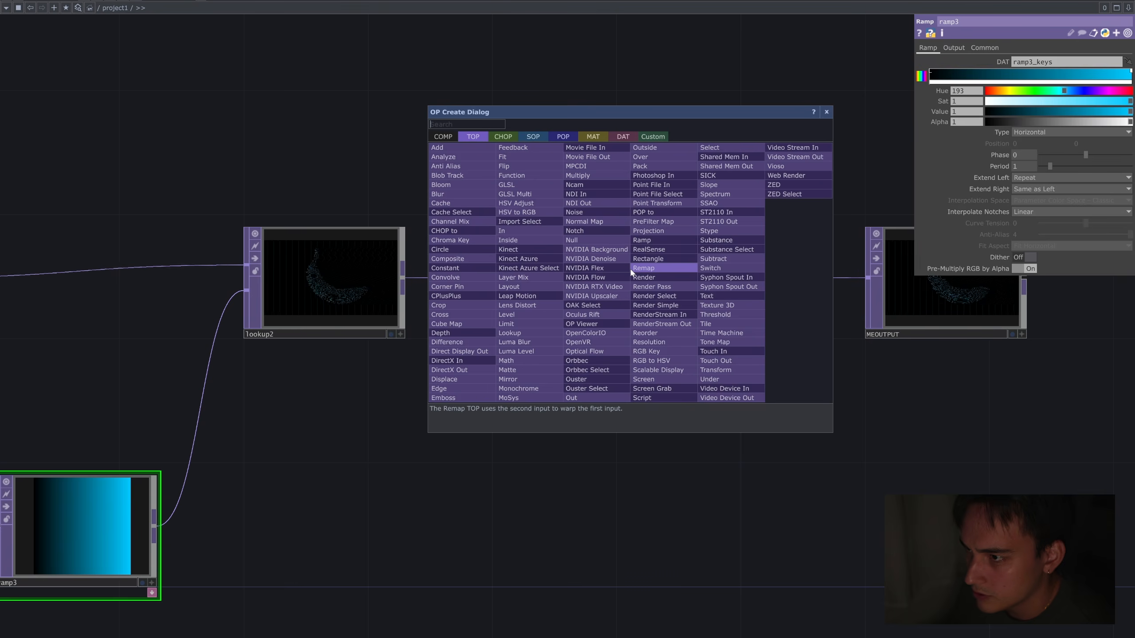
pyautogui.write('blo')
pyautogui.press('Return')
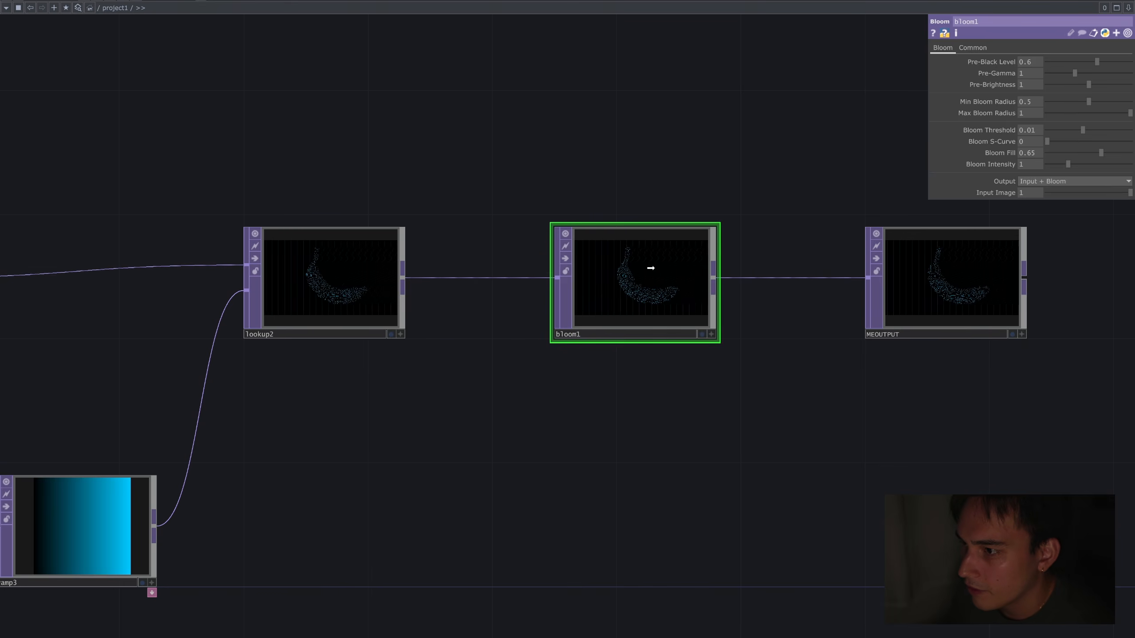
pyautogui.moveTo(650, 267); pyautogui.dragTo(594, 270)
pyautogui.moveTo(924, 291); pyautogui.dragTo(798, 291)
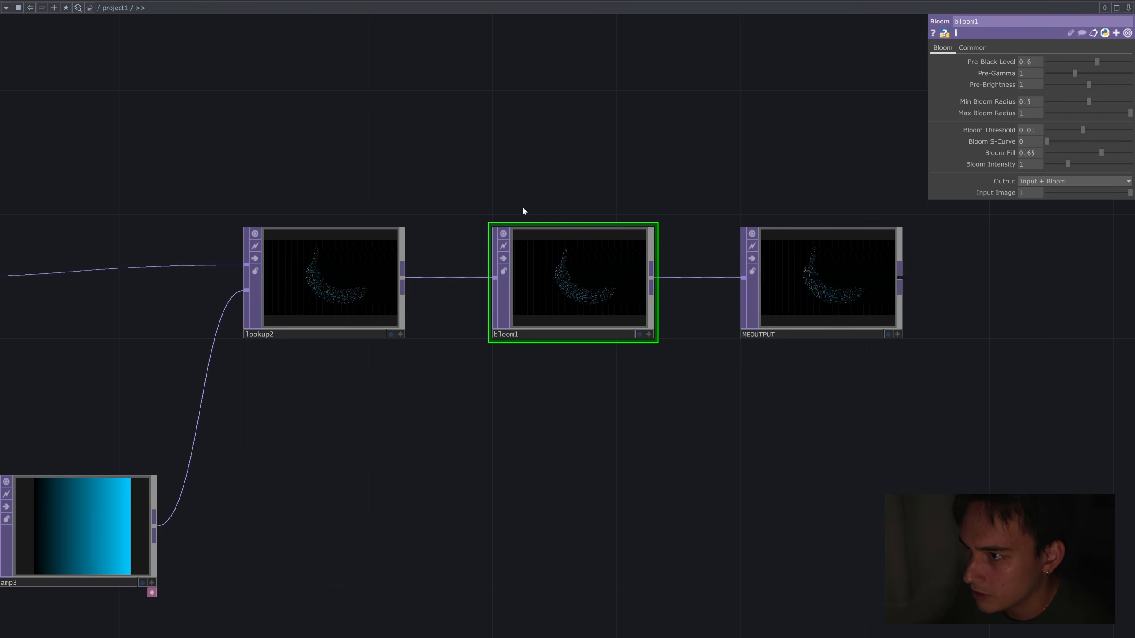
# Lower bloom1's Bloom Threshold to about -0.004 and set its Bloom Intensity to 1.7.
pyautogui.scroll(5, 569, 267)
pyautogui.scroll(1, 569, 267)
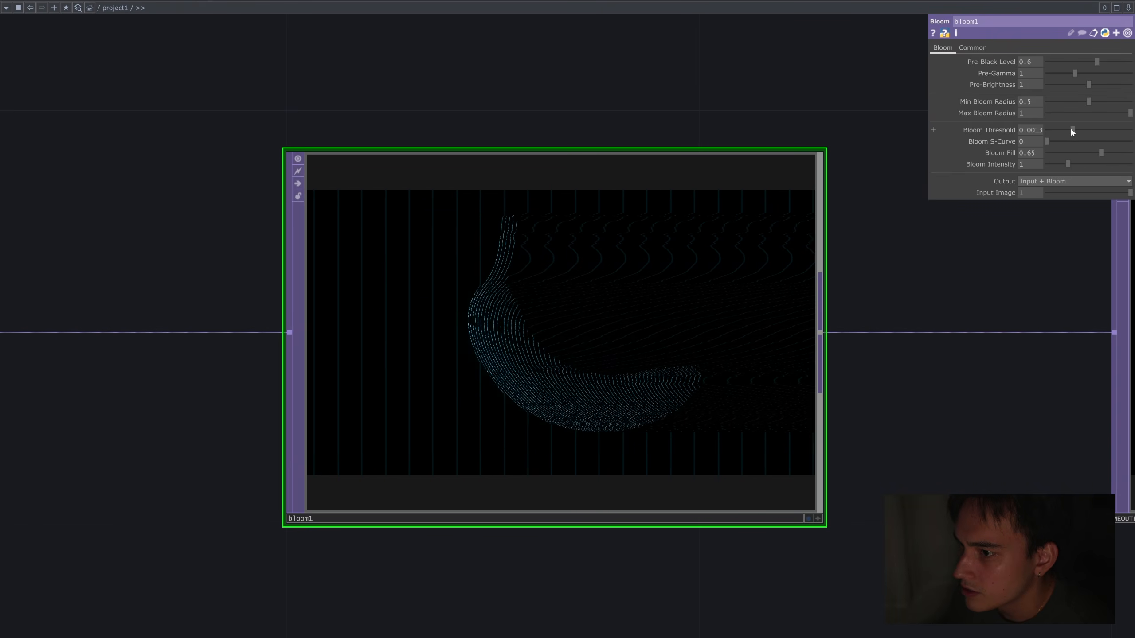
pyautogui.moveTo(1071, 127); pyautogui.dragTo(1086, 165)
pyautogui.scroll(-3, 884, 355)
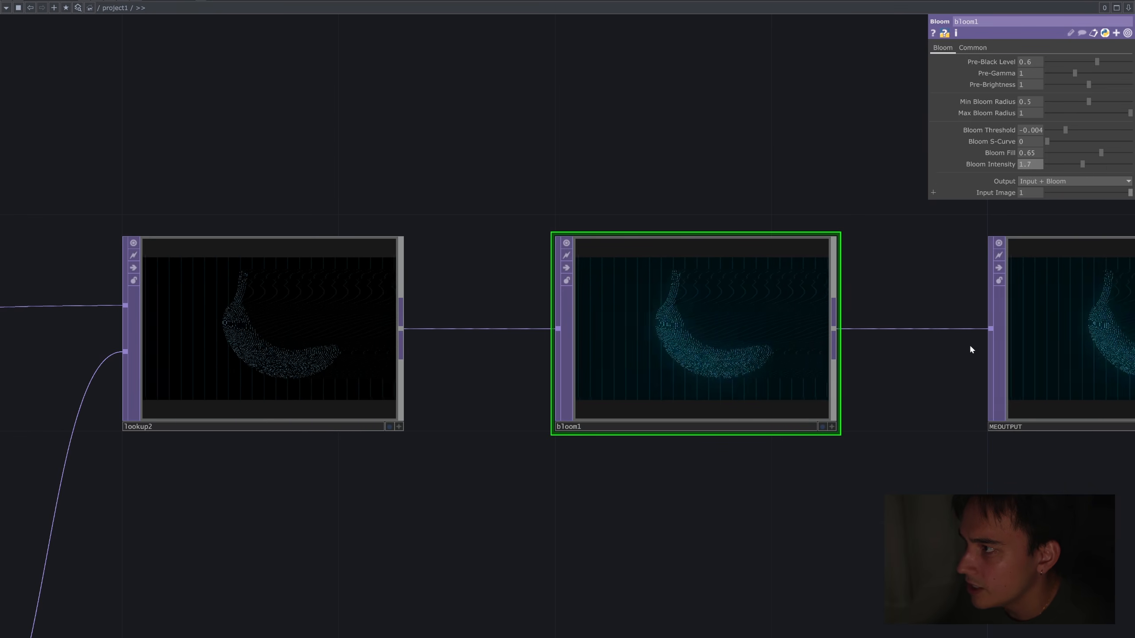
# Open MEOUTPUT in a separate viewer window and shrink the window to about 1114 by 626.
pyautogui.moveTo(927, 406); pyautogui.dragTo(688, 379)
pyautogui.scroll(-3, 687, 379)
pyautogui.rightClick(840, 296)
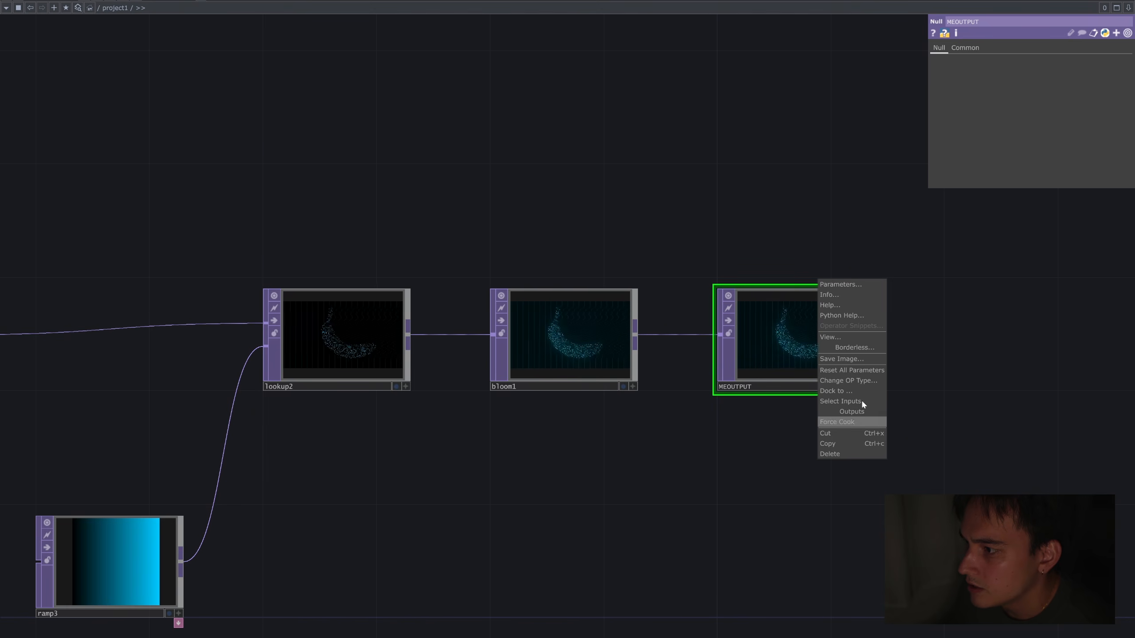
pyautogui.click(834, 337)
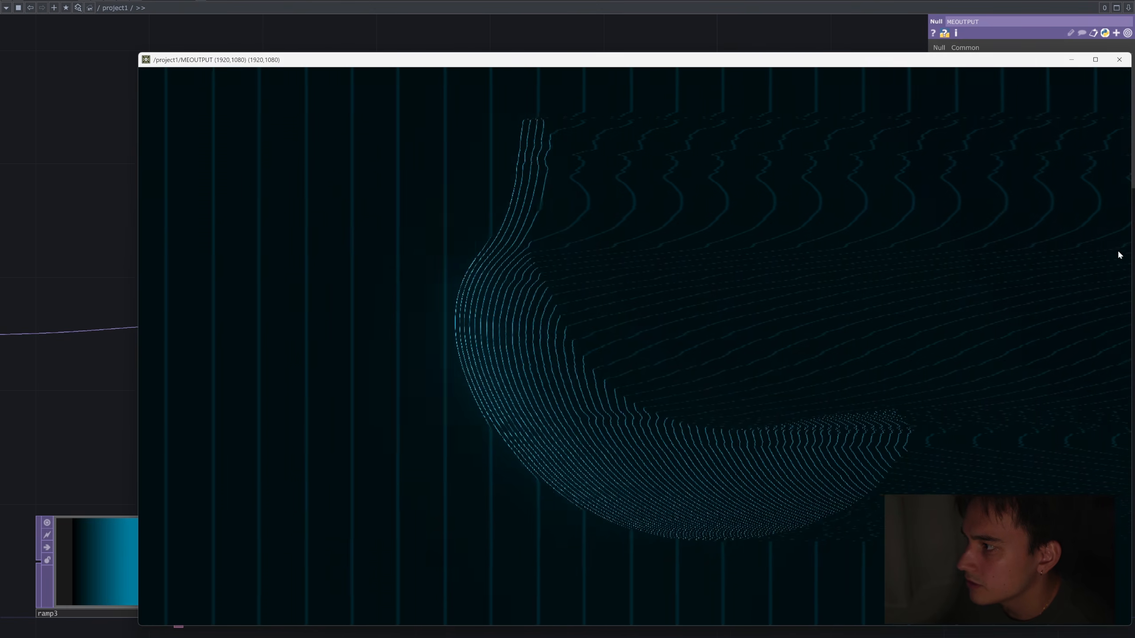
pyautogui.moveTo(1128, 253); pyautogui.dragTo(724, 277)
pyautogui.scroll(-6, 727, 279)
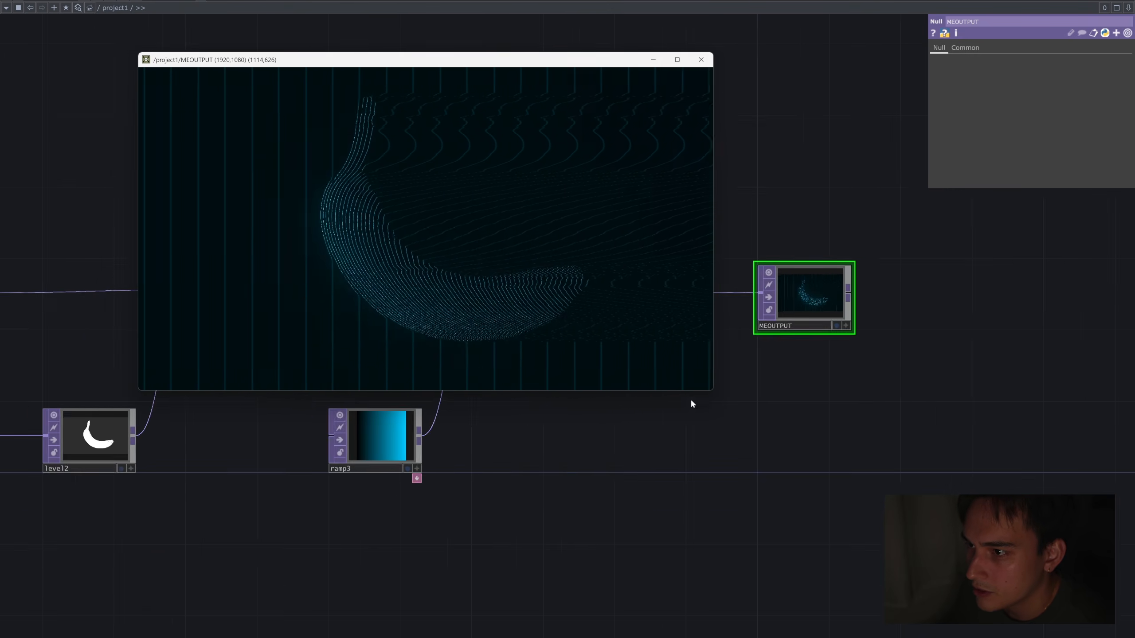
# Move the MEOUTPUT viewer window clear of the node chain and replace moviefilein1's banana image with a video.
pyautogui.moveTo(511, 419); pyautogui.dragTo(818, 467)
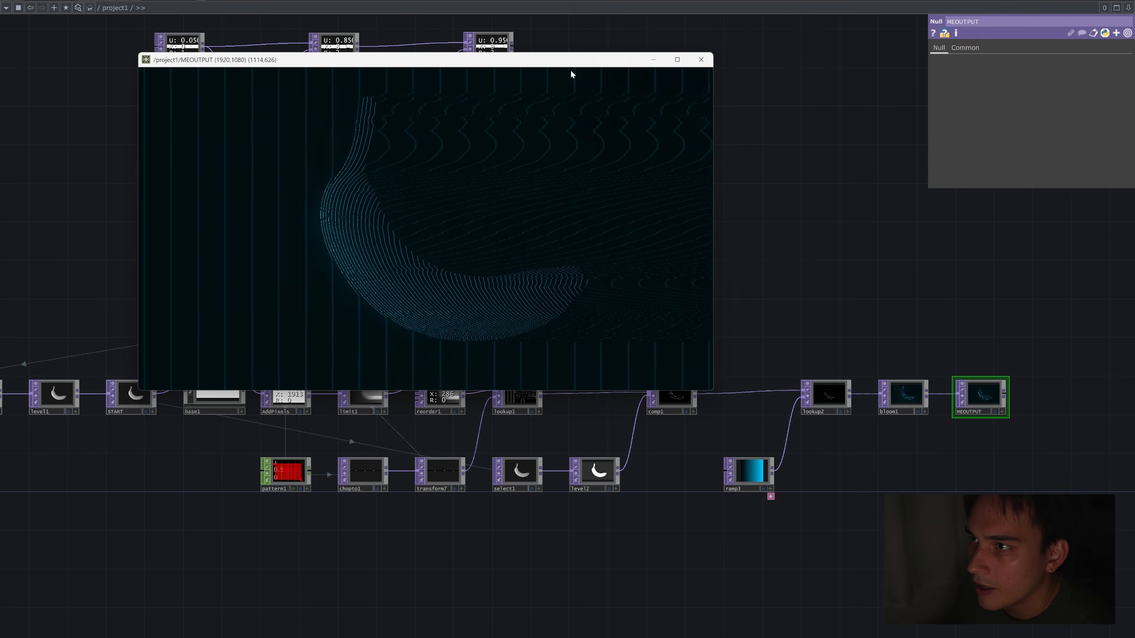
pyautogui.moveTo(573, 65); pyautogui.dragTo(566, 47)
pyautogui.moveTo(786, 231); pyautogui.dragTo(1084, 371)
pyautogui.scroll(-2, 1084, 371)
pyautogui.hscroll(-3, 527, 431)
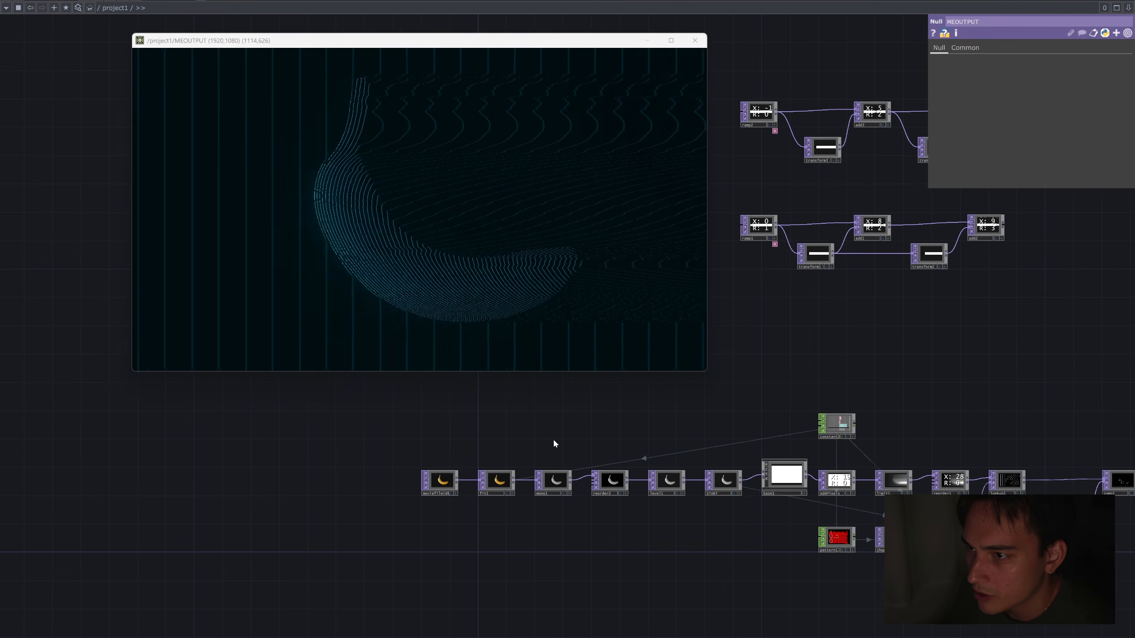
pyautogui.scroll(-2, 553, 438)
pyautogui.scroll(4, 469, 429)
pyautogui.click(470, 501)
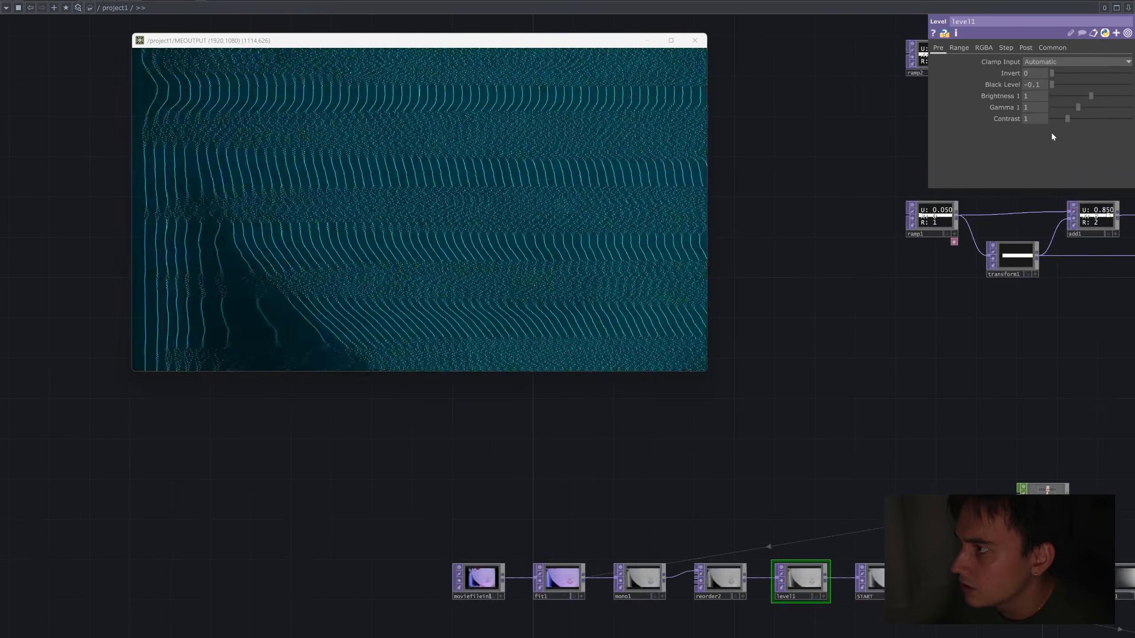
# Set level1's Black Level to 0 and raise its Contrast to 2.55.
pyautogui.click(1040, 85)
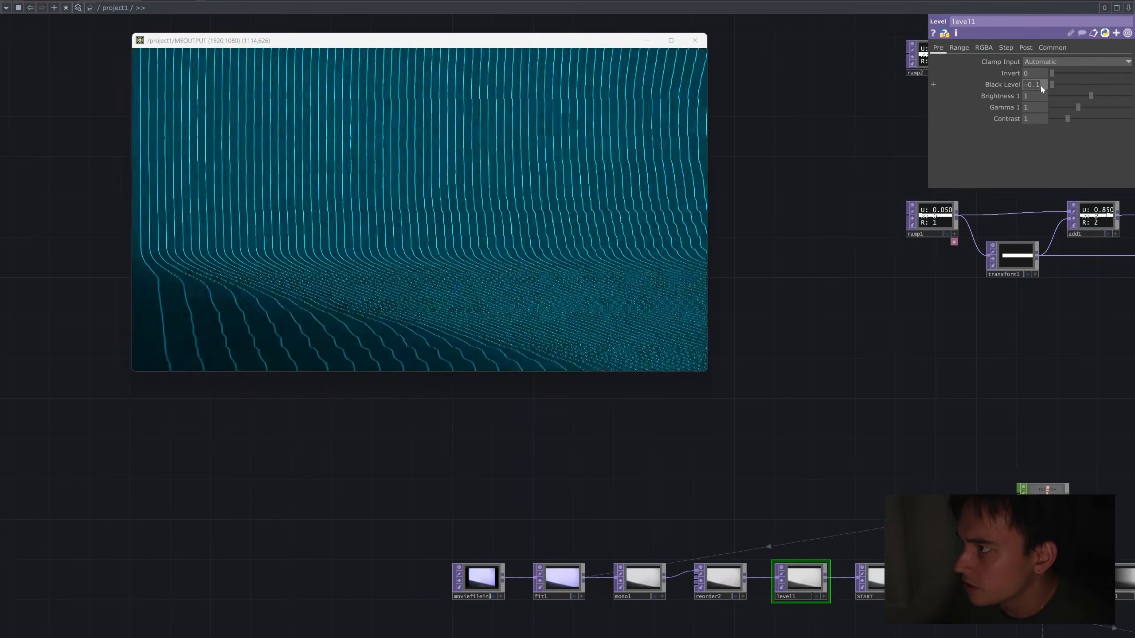
pyautogui.write('0')
pyautogui.press('Return')
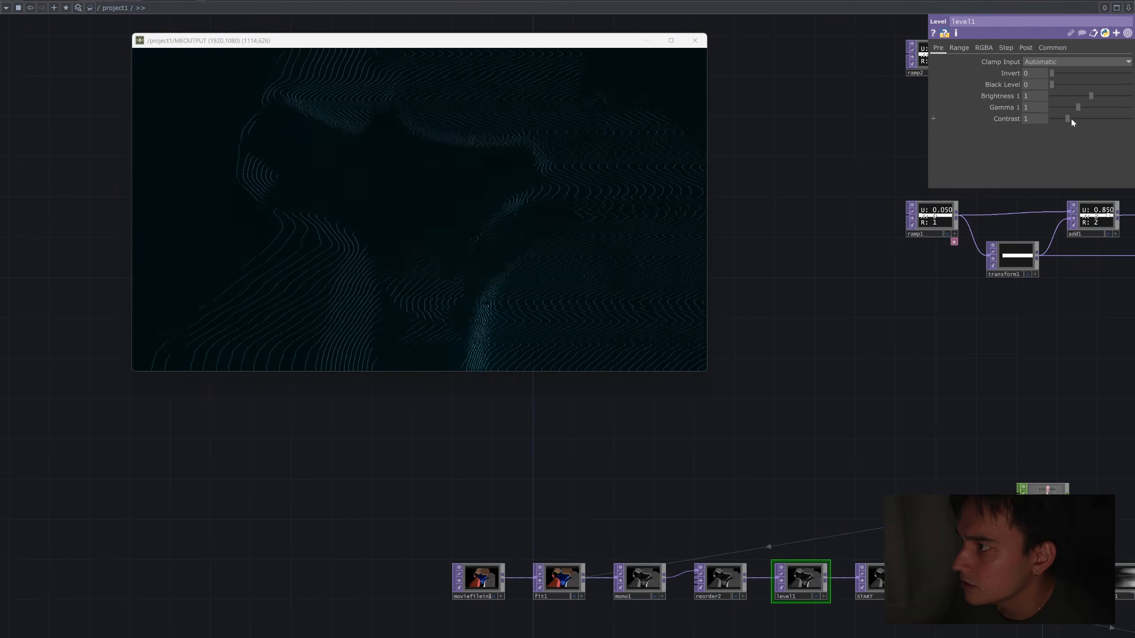
pyautogui.moveTo(1081, 118); pyautogui.dragTo(1093, 119)
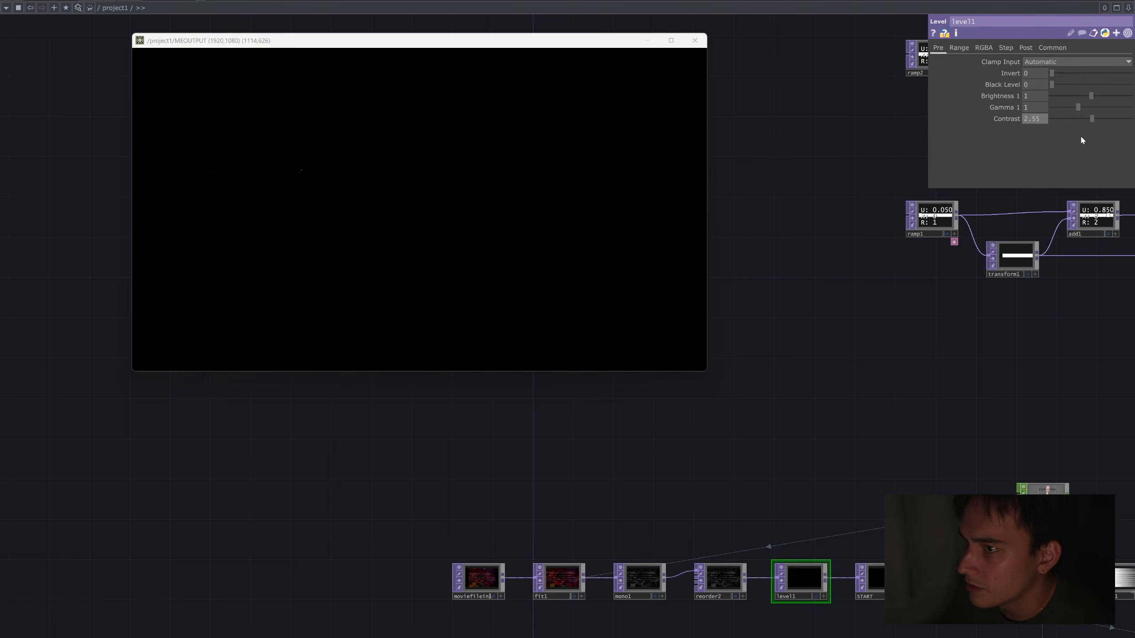
# Adjust level2's Brightness to 1.14.
pyautogui.scroll(-2, 914, 337)
pyautogui.scroll(-3, 764, 325)
pyautogui.scroll(5, 713, 466)
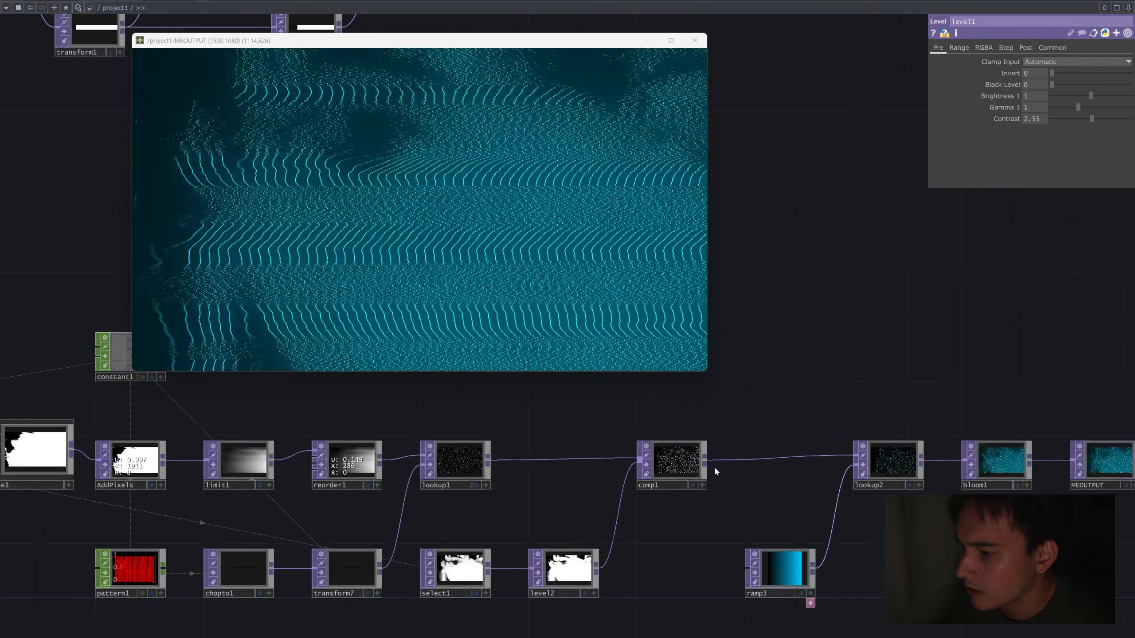
pyautogui.click(590, 585)
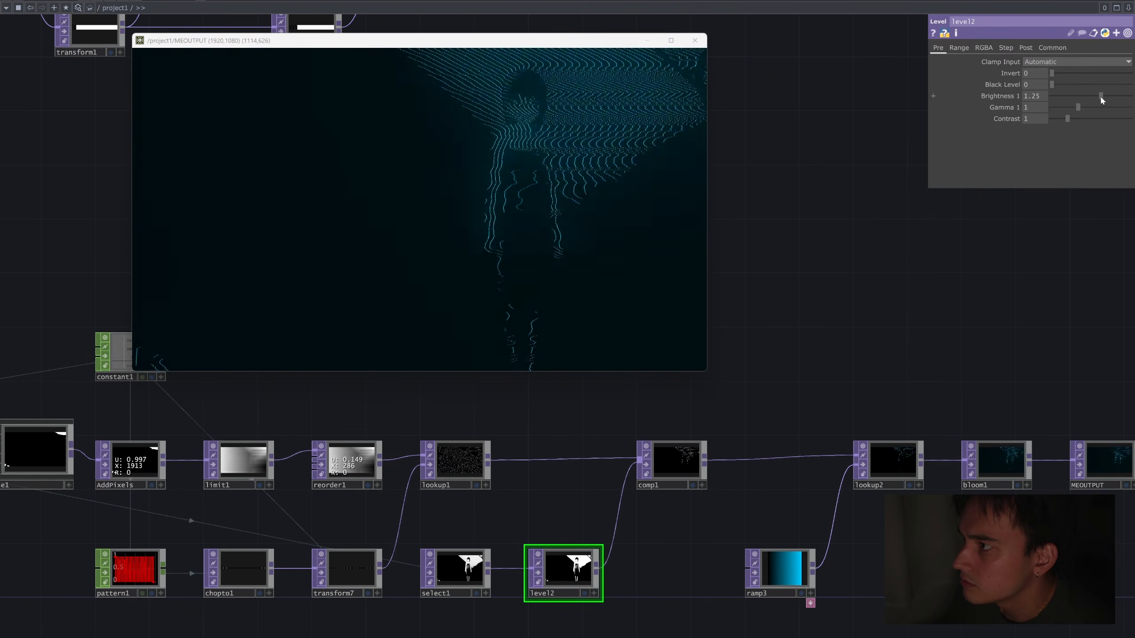
pyautogui.moveTo(1099, 95); pyautogui.dragTo(1095, 96)
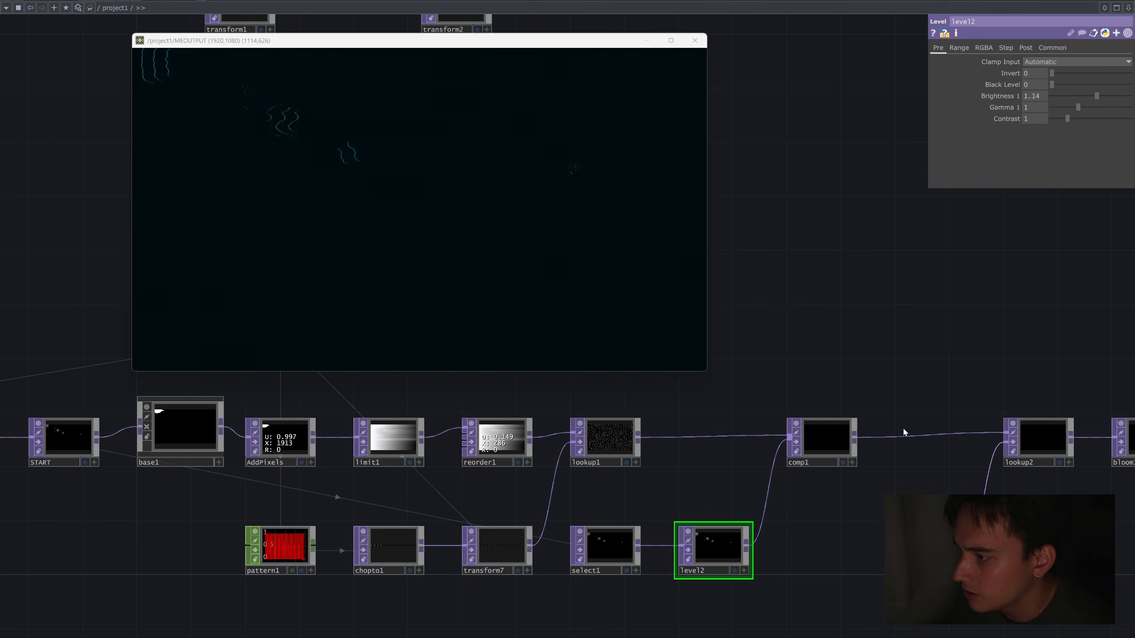
# Shift lookup2, ramp3, bloom1 and MEOUTPUT over to make room and insert a Level TOP between comp1 and lookup2.
pyautogui.scroll(-3, 745, 438)
pyautogui.click(1086, 433)
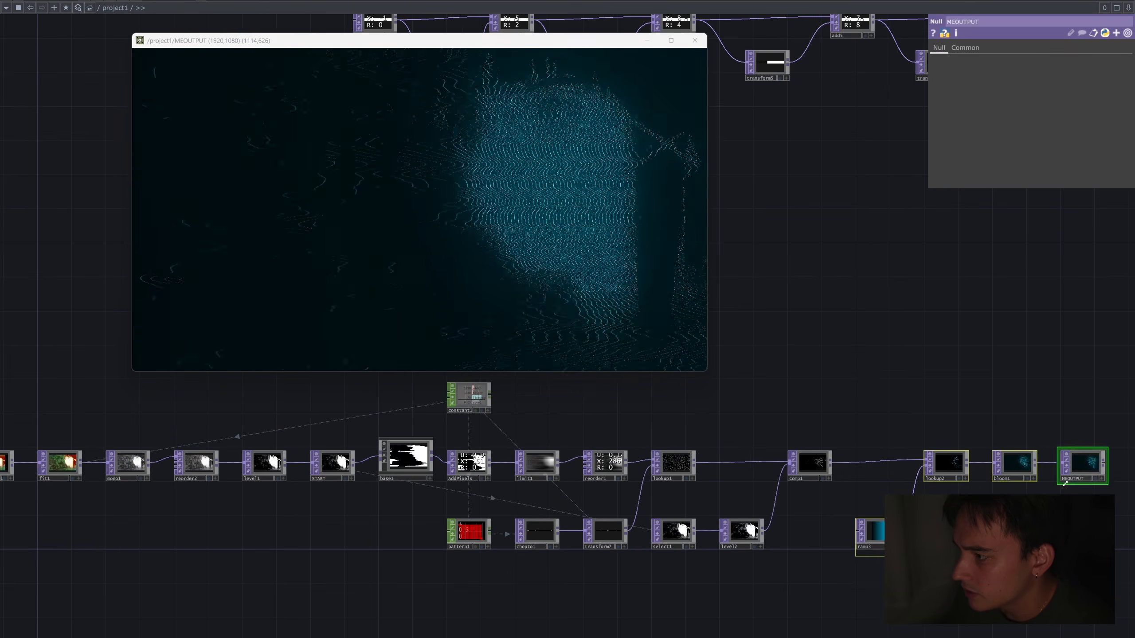
pyautogui.moveTo(1065, 488); pyautogui.dragTo(905, 475)
pyautogui.rightClick(636, 465)
pyautogui.click(651, 456)
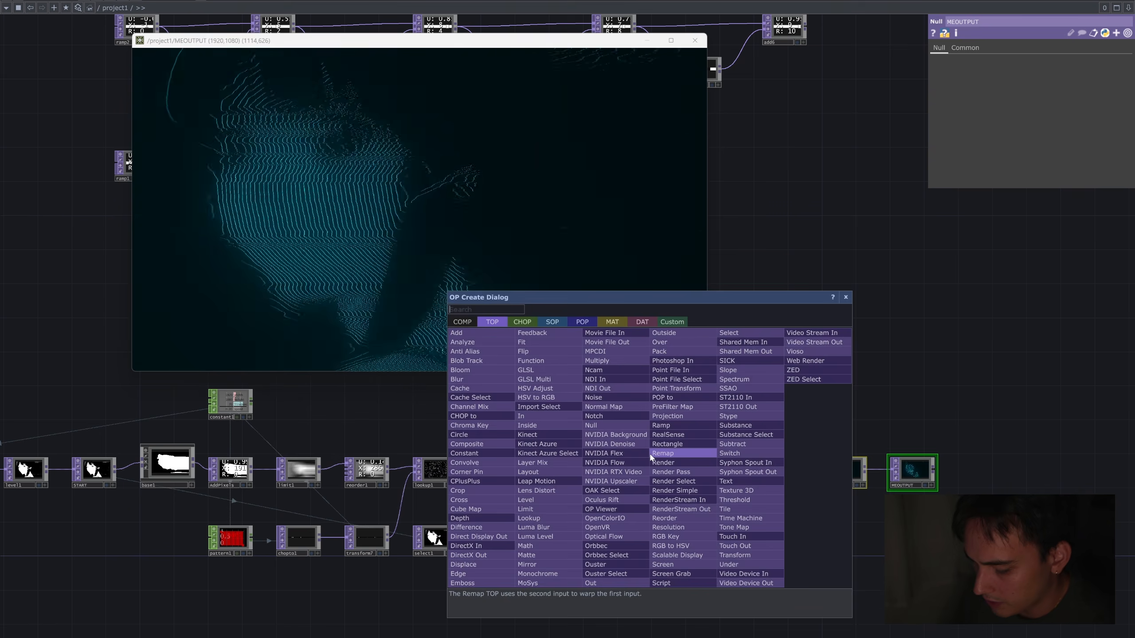
pyautogui.write('level')
pyautogui.press('Return')
pyautogui.click(639, 468)
pyautogui.scroll(3, 640, 467)
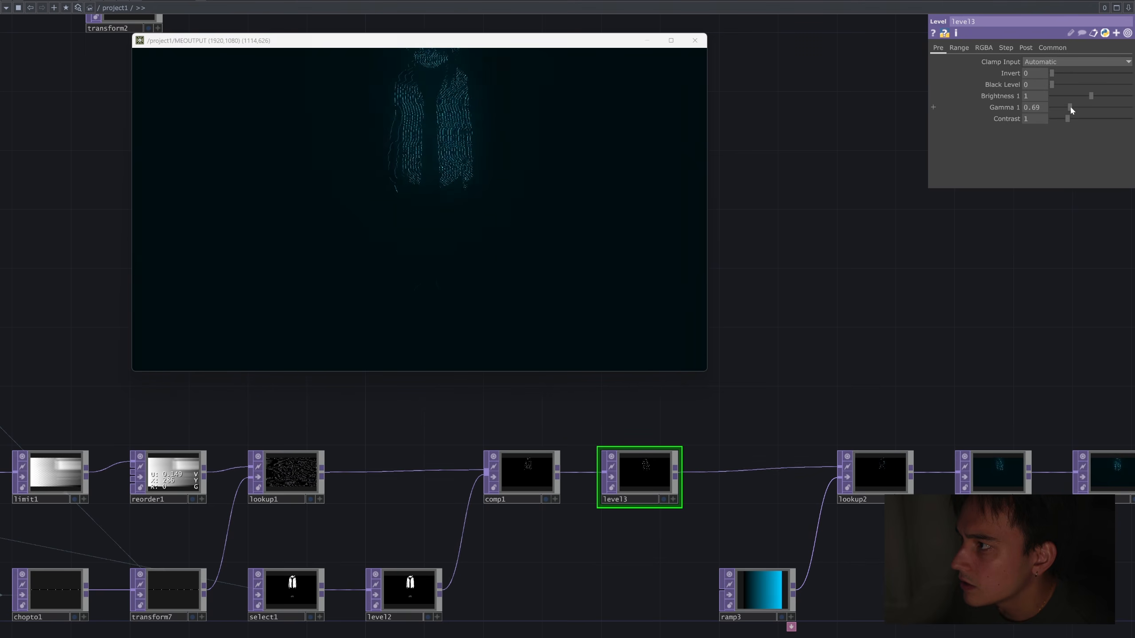
# Set level3's Brightness to 1.61, Gamma to 0.69 and Contrast to 1.35.
pyautogui.moveTo(1086, 98); pyautogui.dragTo(1072, 121)
pyautogui.scroll(-3, 873, 273)
pyautogui.moveTo(874, 274); pyautogui.dragTo(1012, 396)
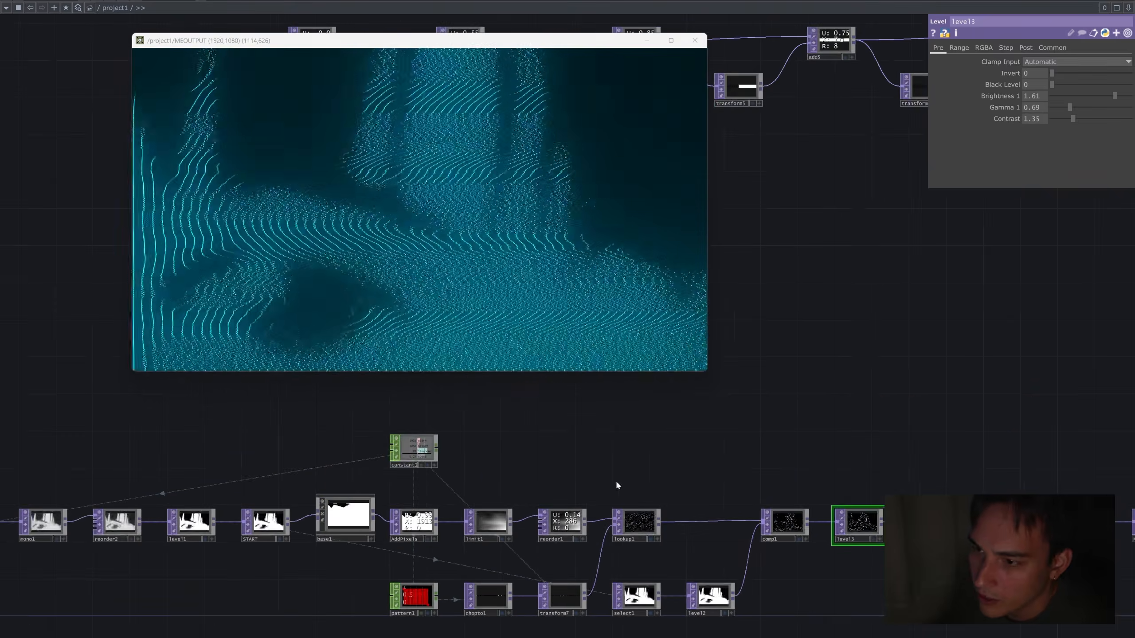
# Set the lineDensity channel in constant1 to 50.
pyautogui.click(413, 449)
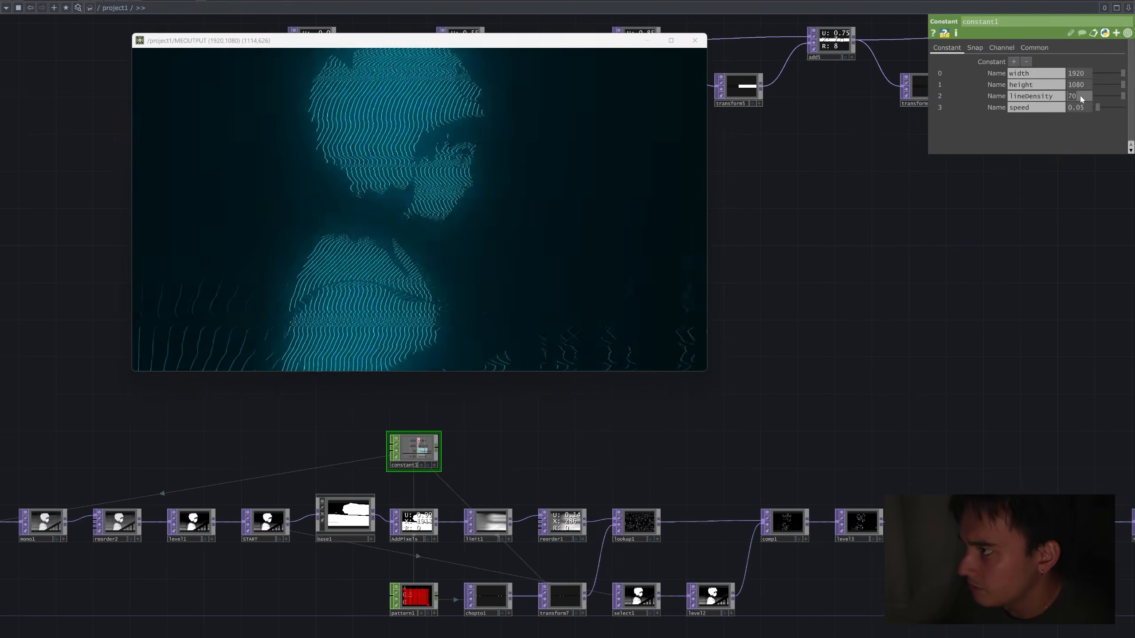
pyautogui.write('50')
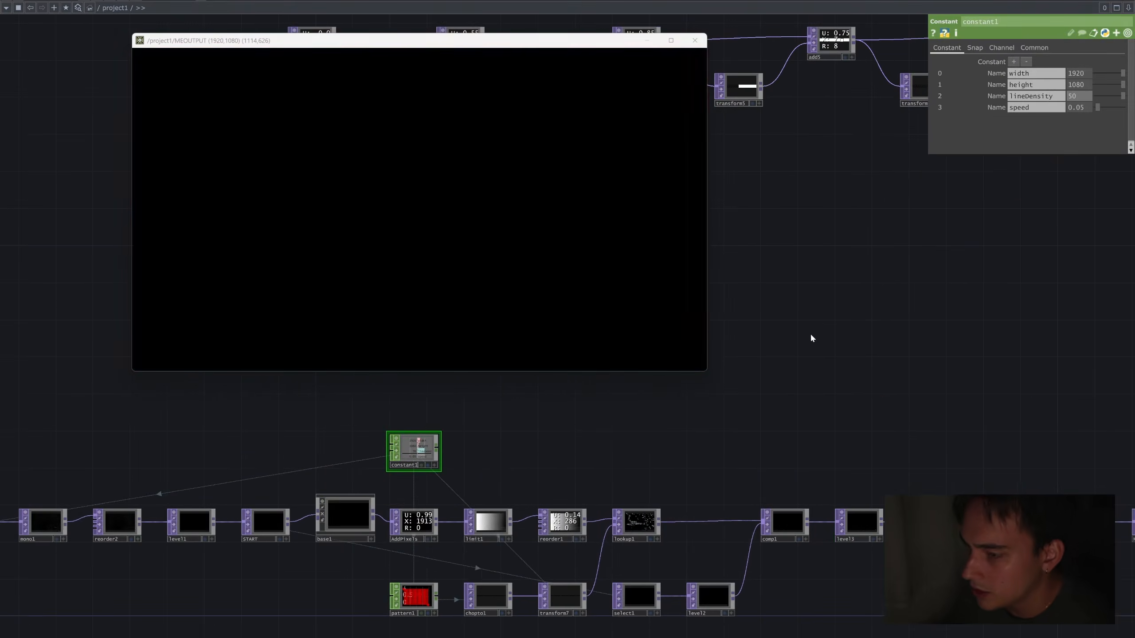
# Delete the leftover ramp, transform and add example chains above the main network.
pyautogui.scroll(-2, 810, 335)
pyautogui.moveTo(842, 265); pyautogui.dragTo(941, 502)
pyautogui.scroll(-3, 941, 502)
pyautogui.moveTo(1041, 495); pyautogui.dragTo(722, 369, button='right')
pyautogui.press('Delete')
pyautogui.press('h')
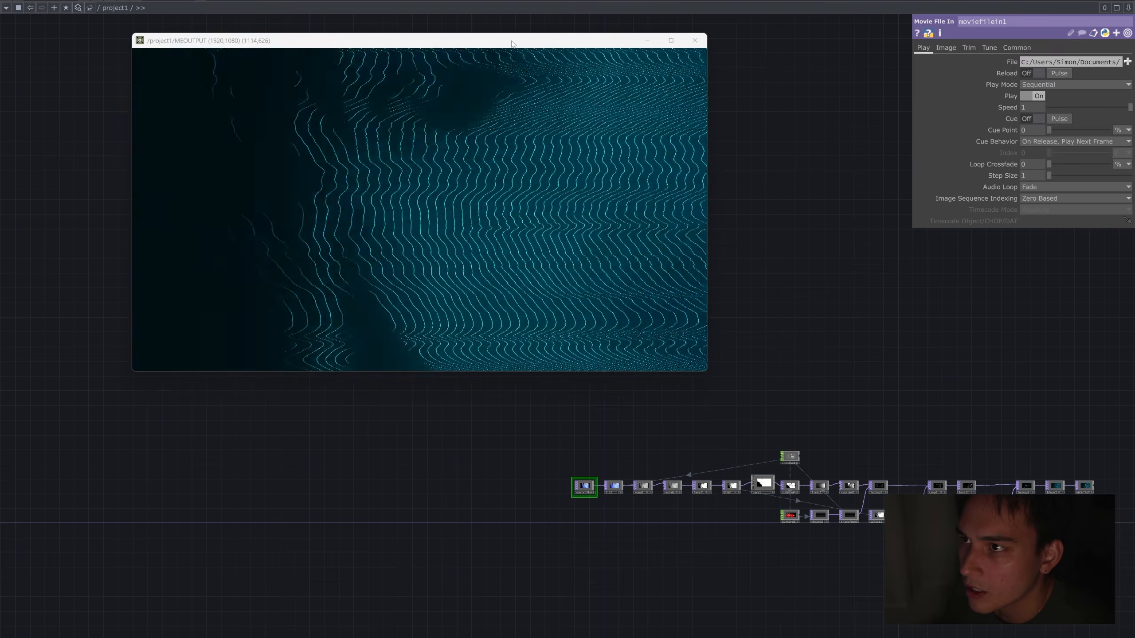
# Reposition the MEOUTPUT viewer window and frame the cleaned-up network beneath it.
pyautogui.moveTo(512, 43); pyautogui.dragTo(468, 73)
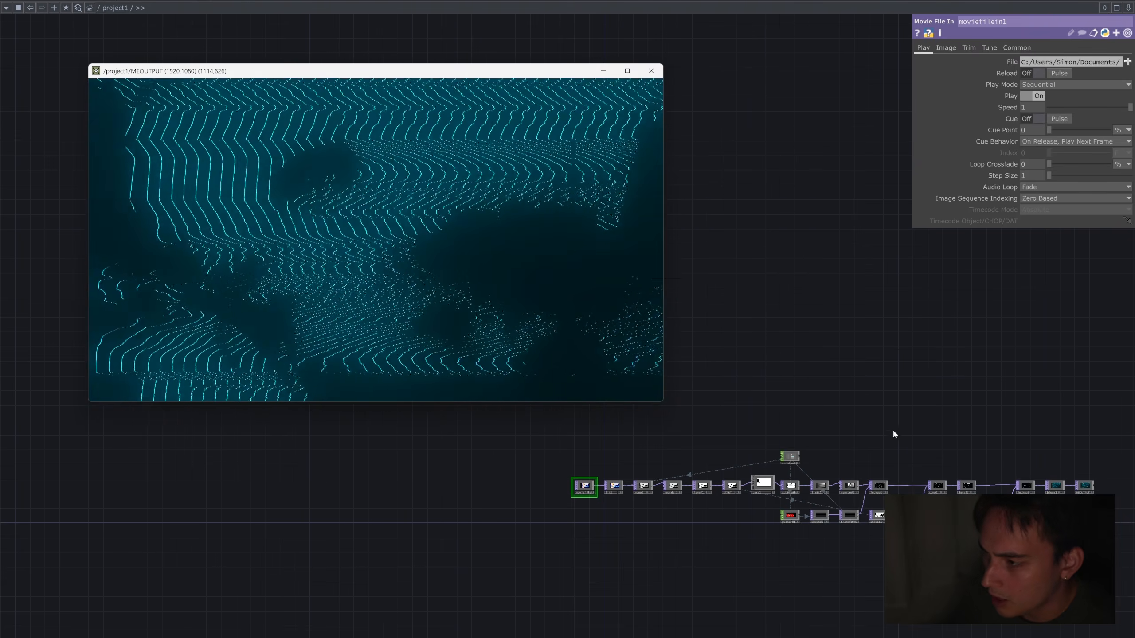
pyautogui.moveTo(895, 394); pyautogui.dragTo(805, 385)
pyautogui.scroll(3, 867, 440)
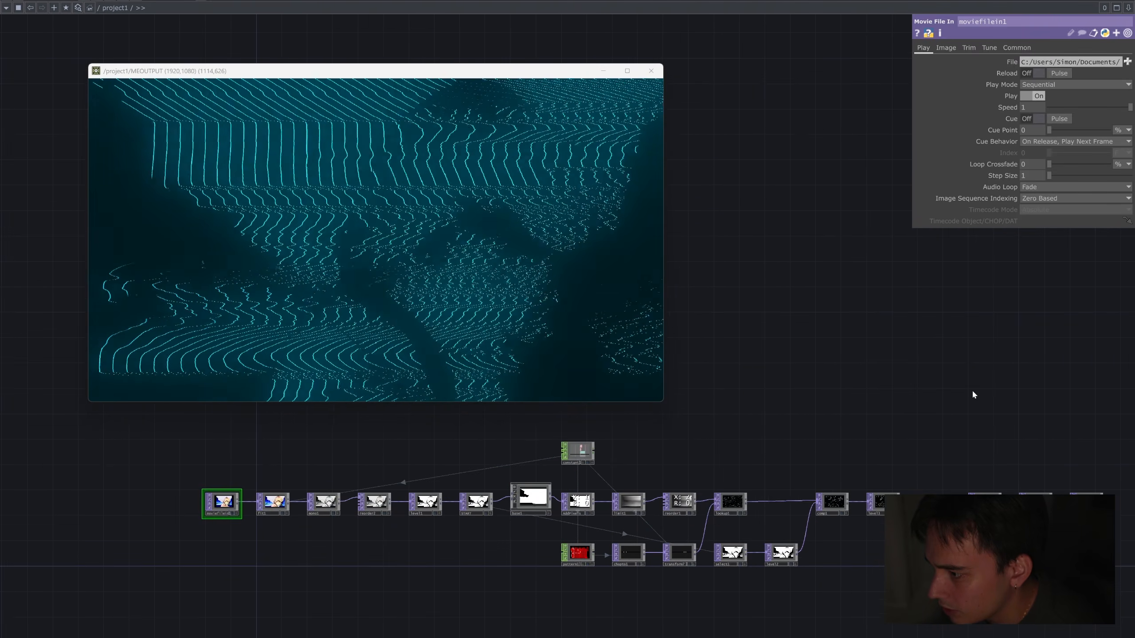